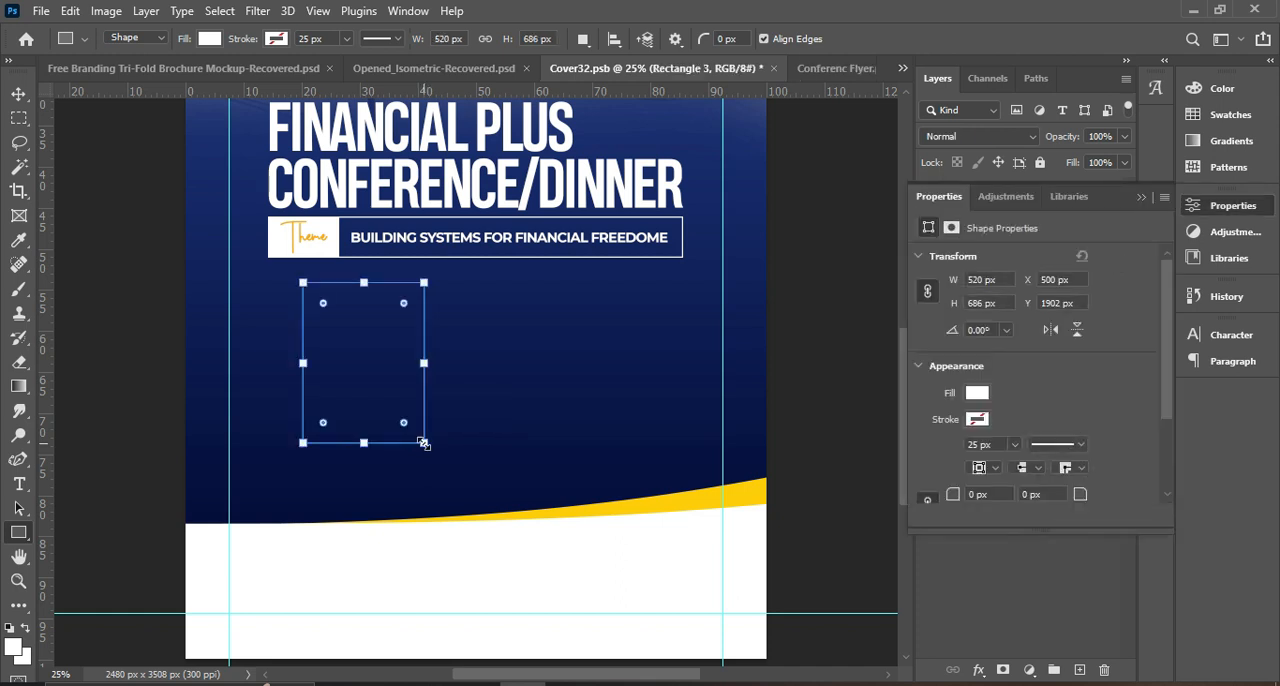
# - Duplicate the white rectangle twice across the flyer to make a row of three, and nudge the middle copy left
pyautogui.click(19, 96)
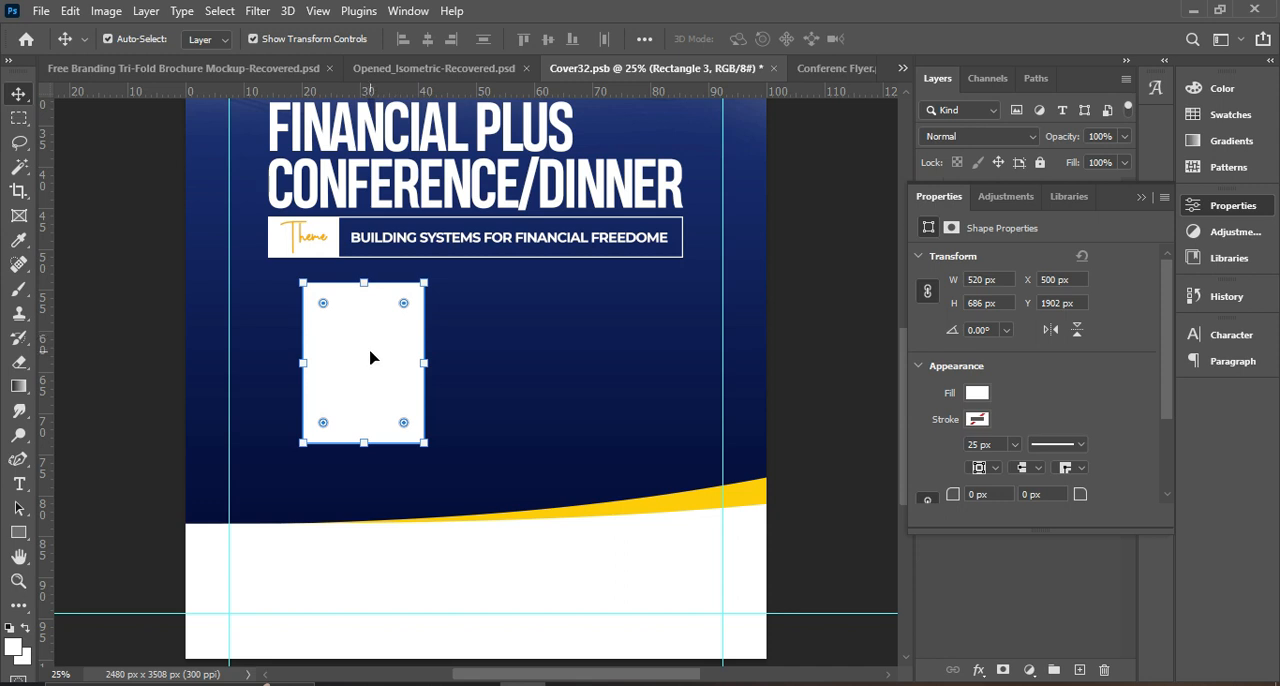
pyautogui.moveTo(371, 362); pyautogui.dragTo(646, 355)
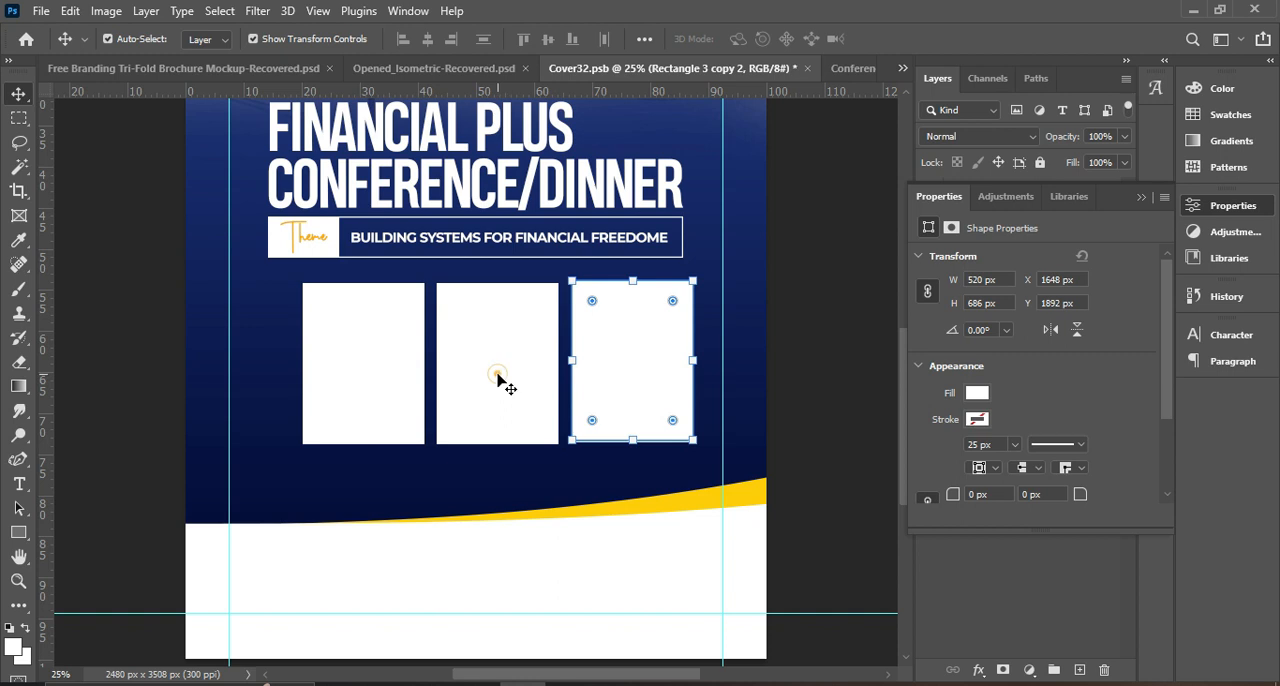
pyautogui.click(499, 377)
pyautogui.press('Left')
pyautogui.press('Left')
pyautogui.press('Left')
pyautogui.press('Left')
pyautogui.press('Left')
pyautogui.press('Left')
pyautogui.press('Left')
pyautogui.press('Left')
pyautogui.press('Left')
pyautogui.press('Left')
pyautogui.press('Left')
pyautogui.press('Left')
pyautogui.press('Left')
pyautogui.press('Left')
pyautogui.press('Left')
pyautogui.press('Left')
pyautogui.press('Left')
pyautogui.press('Left')
pyautogui.press('Left')
pyautogui.press('Left')
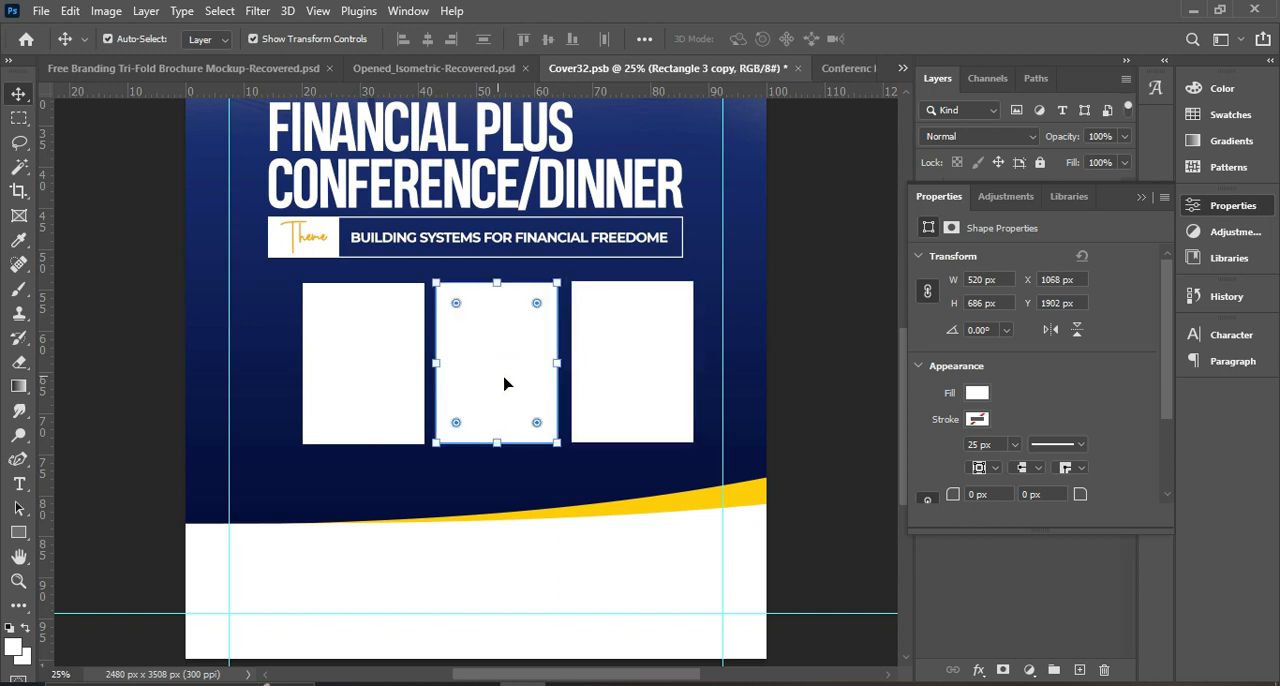
# - Nudge the right and middle rectangle copies horizontally so the narrow gaps between the three frames match
pyautogui.click(611, 383)
pyautogui.press('Left')
pyautogui.press('Left')
pyautogui.press('Left')
pyautogui.press('Left')
pyautogui.press('Left')
pyautogui.press('Left')
pyautogui.press('Left')
pyautogui.press('Left')
pyautogui.press('Left')
pyautogui.press('Left')
pyautogui.press('Left')
pyautogui.press('Left')
pyautogui.press('Left')
pyautogui.press('Left')
pyautogui.press('Left')
pyautogui.press('Left')
pyautogui.press('Left')
pyautogui.press('Left')
pyautogui.press('Left')
pyautogui.press('Left')
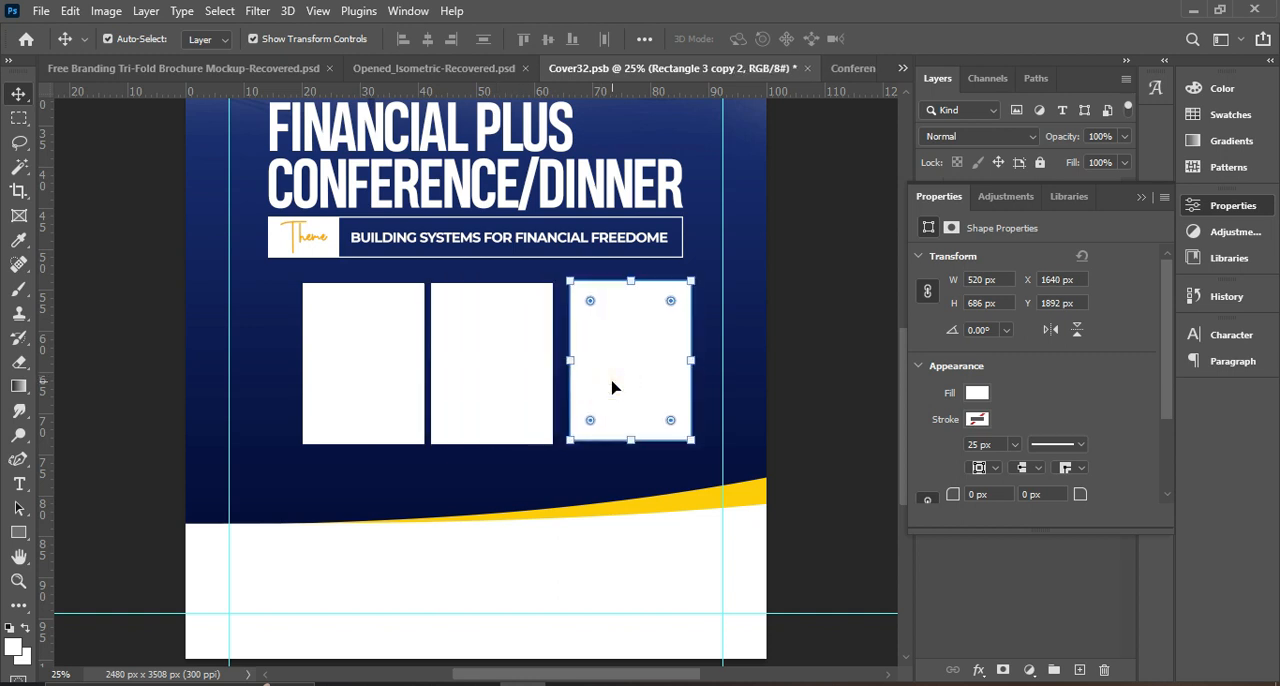
pyautogui.press('Left')
pyautogui.press('Left')
pyautogui.press('Left')
pyautogui.press('Left')
pyautogui.press('Left')
pyautogui.press('Left')
pyautogui.press('Left')
pyautogui.press('Left')
pyautogui.click(497, 394)
pyautogui.click(596, 466)
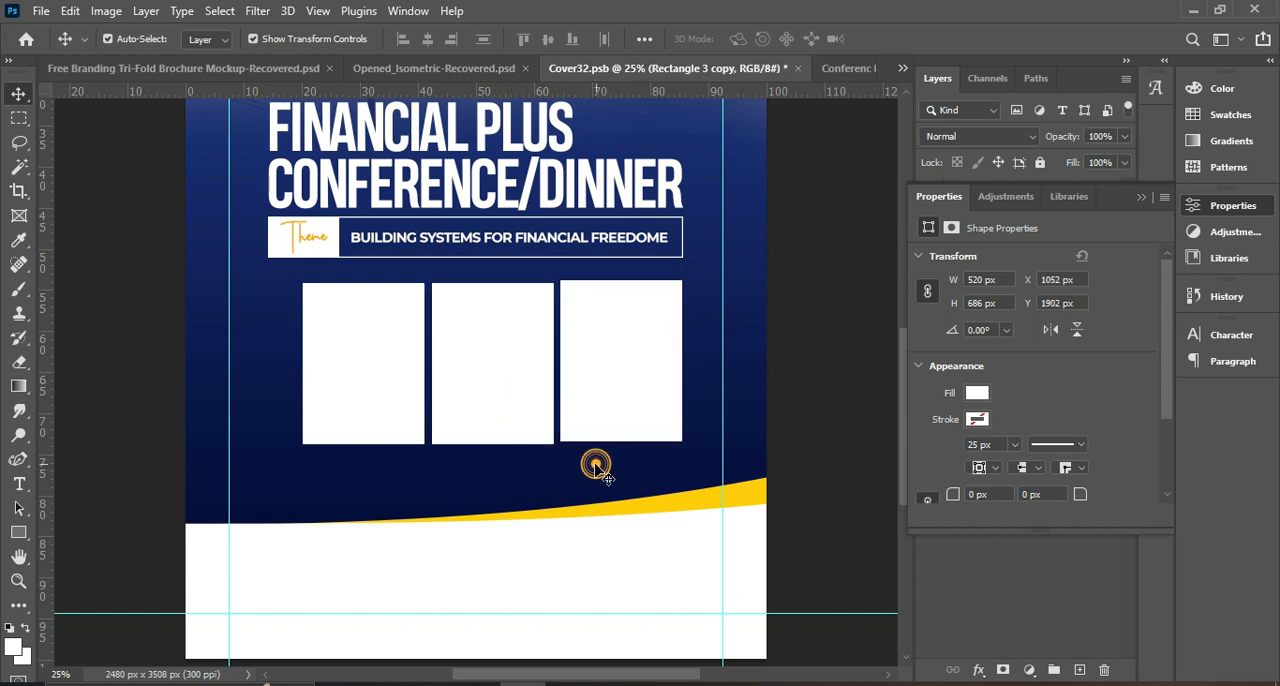
pyautogui.click(607, 388)
pyautogui.click(538, 497)
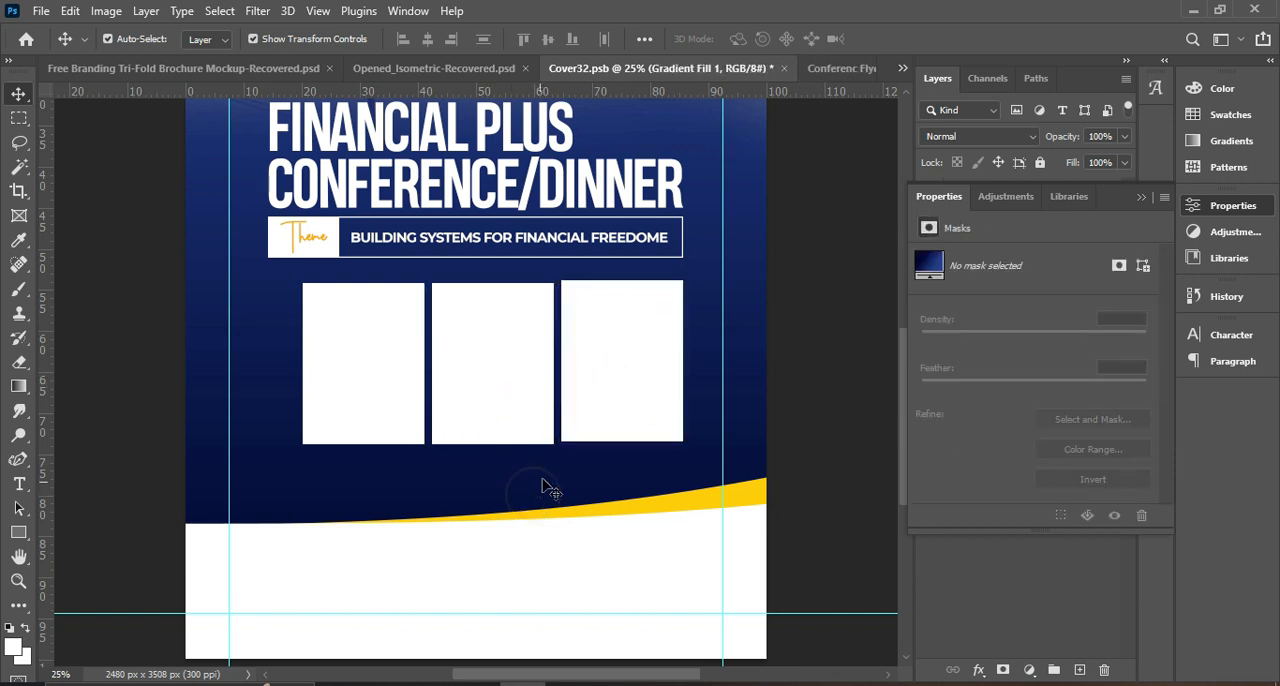
# - Align the layers Rectangle 3, Rectangle 3 copy and Rectangle 3 copy 2 by their vertical centers
pyautogui.click(1141, 197)
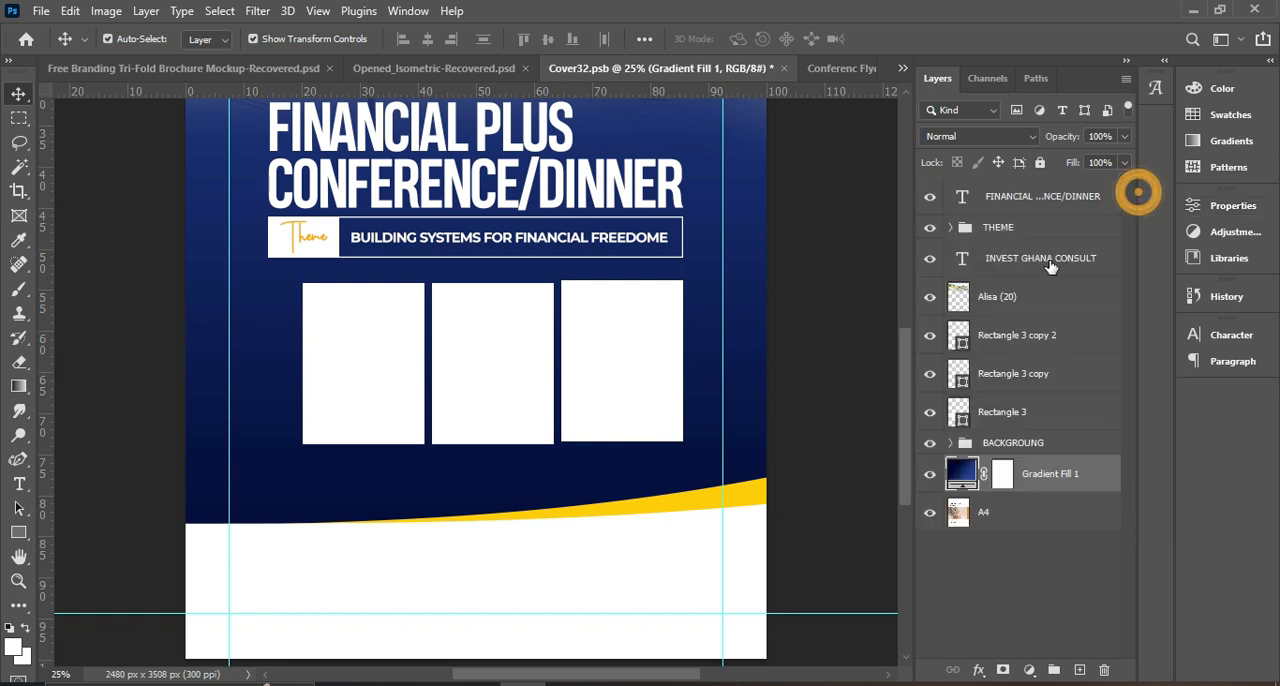
pyautogui.click(1010, 411)
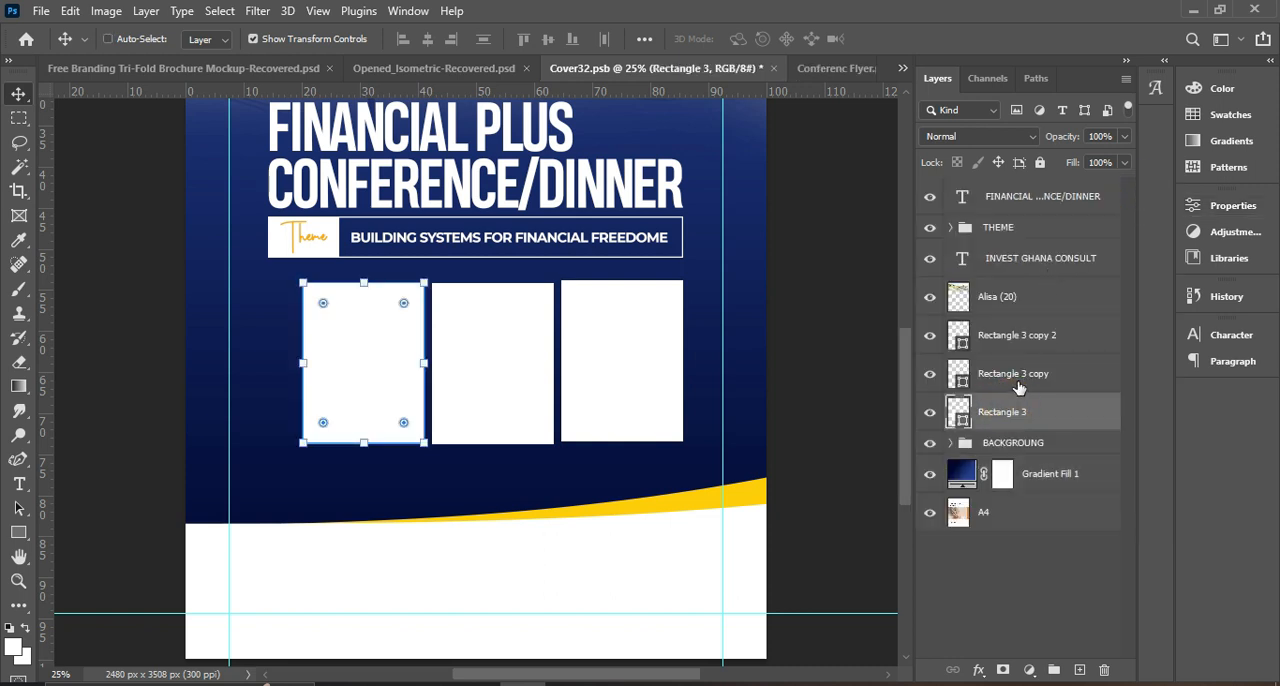
pyautogui.keyDown('shift'); pyautogui.click(1013, 376); pyautogui.keyUp('shift')
pyautogui.keyDown('shift'); pyautogui.click(1018, 345); pyautogui.keyUp('shift')
pyautogui.click(548, 38)
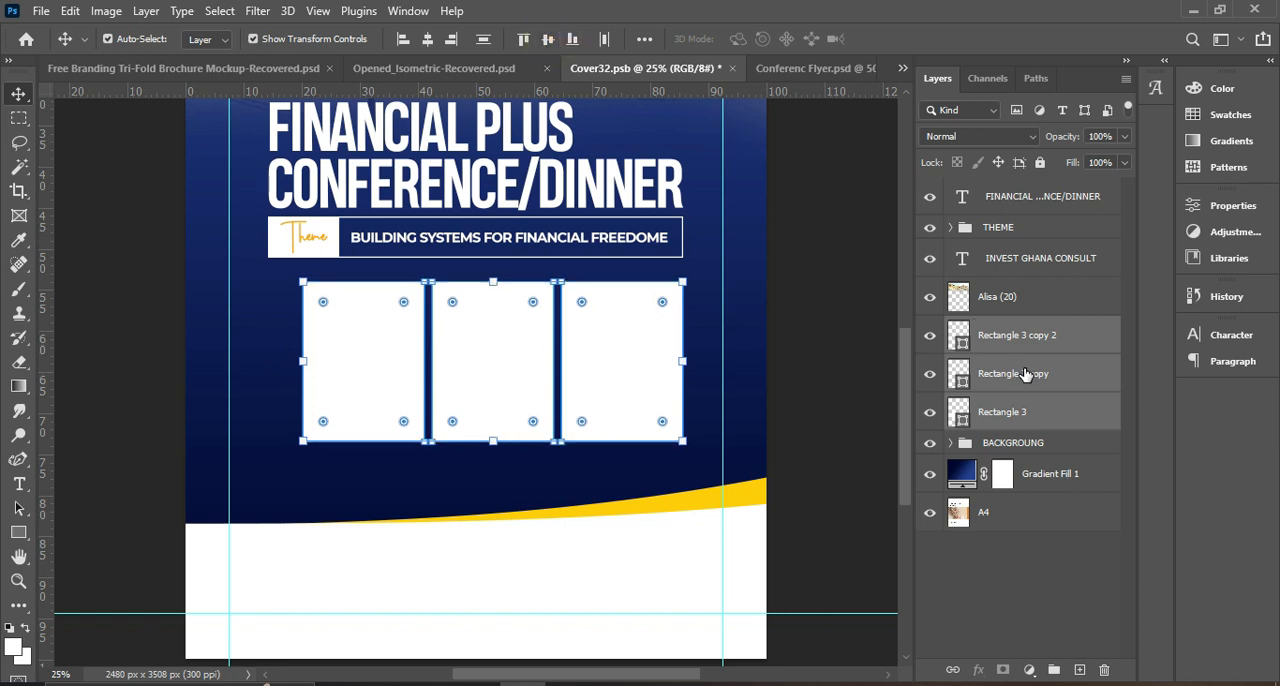
# - Group the three rectangle layers and name the group IMAGES
pyautogui.hotkey('ctrl', 'g')
pyautogui.click(1019, 336)
pyautogui.doubleClick(1001, 328)
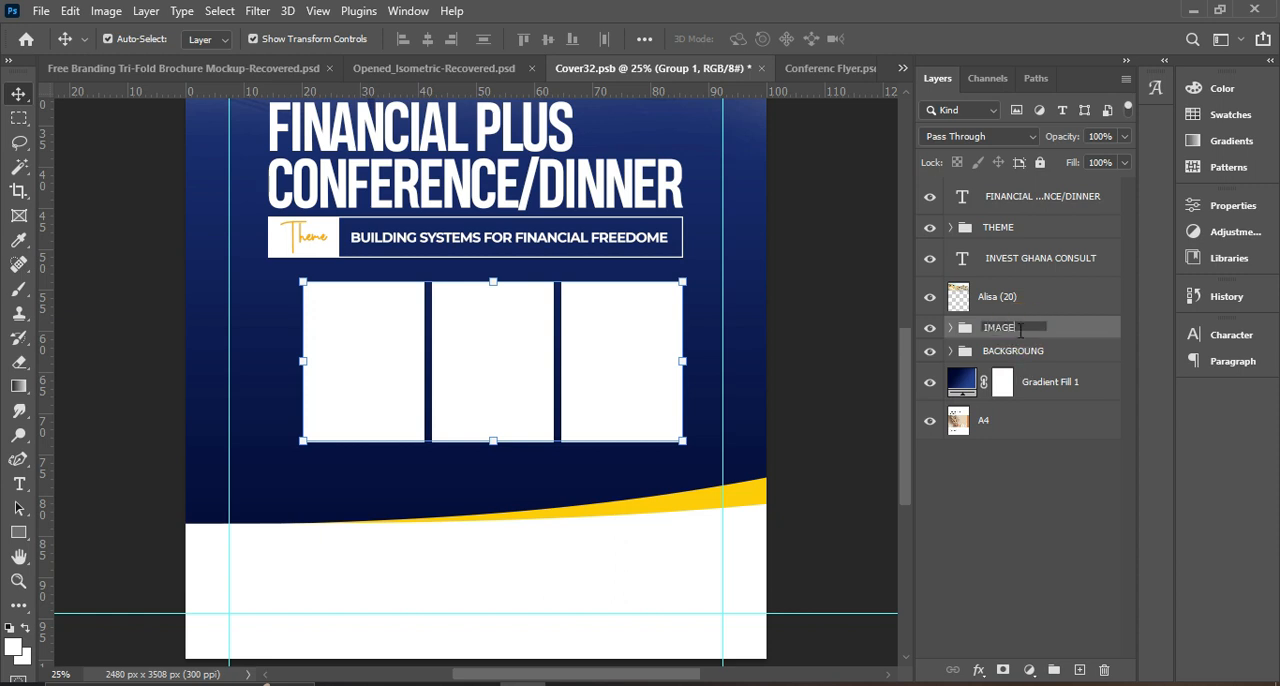
pyautogui.click(1069, 342)
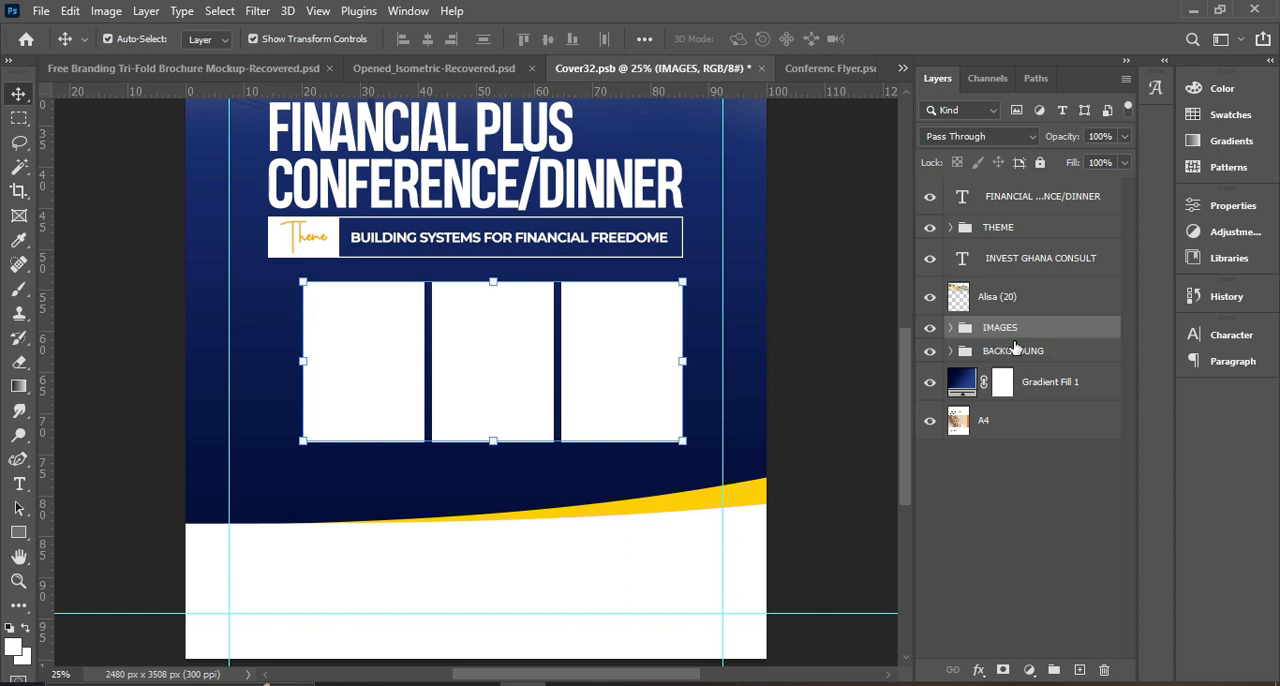
# - Center the IMAGES group horizontally on the full canvas and clear the selection
pyautogui.hotkey('ctrl', 'a')
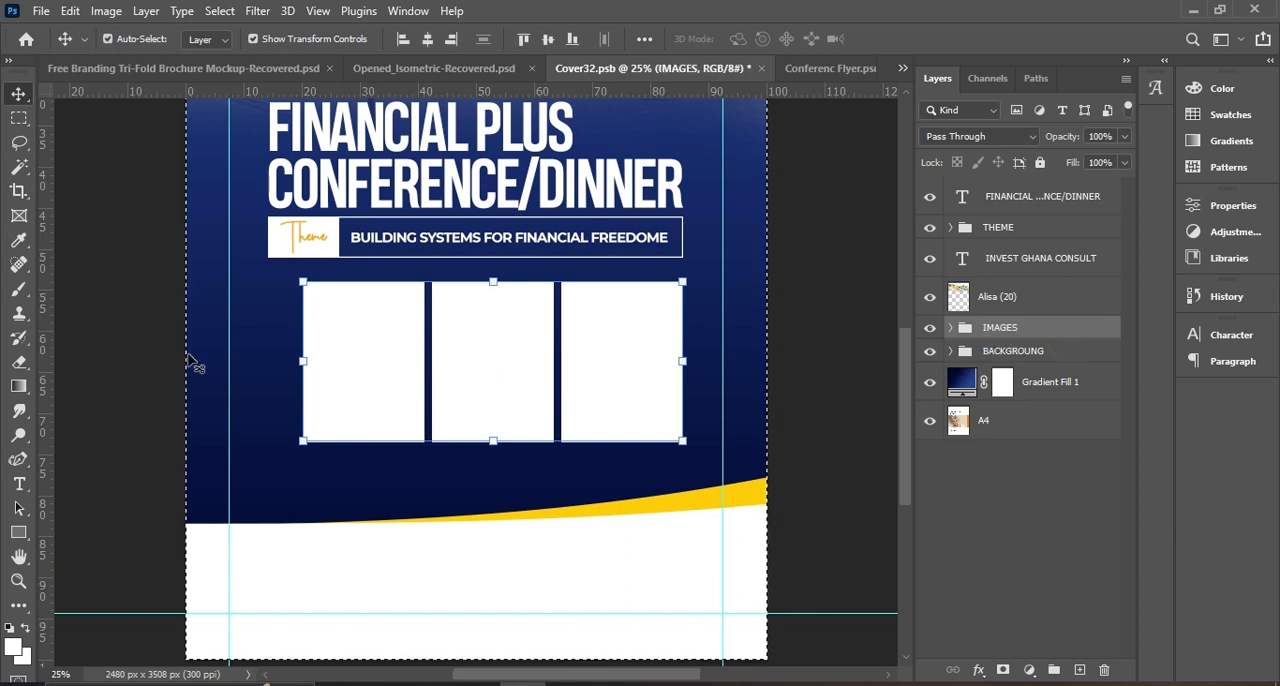
pyautogui.click(428, 38)
pyautogui.hotkey('ctrl', 'd')
pyautogui.scroll(3, 415, 353)
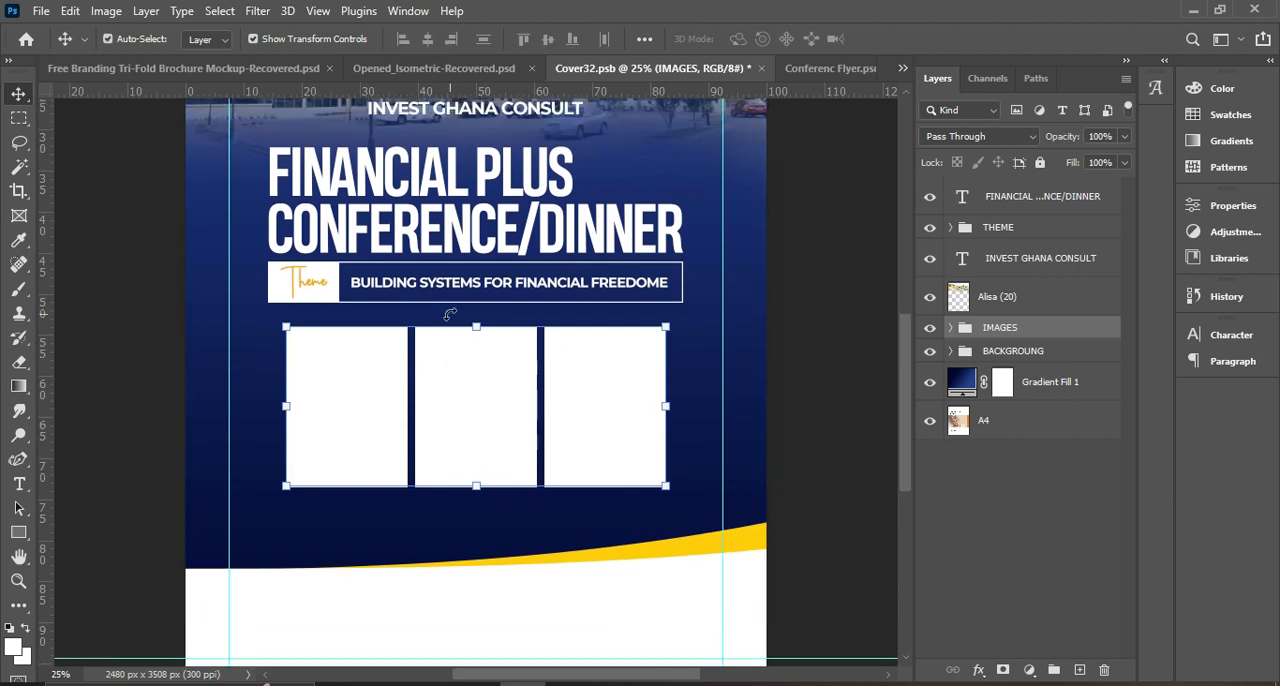
# - Place WhatsApp Image 2023-02-14 at 8.20.26 AM from the Conference folder above Rectangle 3, scaled down over the left frame
pyautogui.click(363, 427)
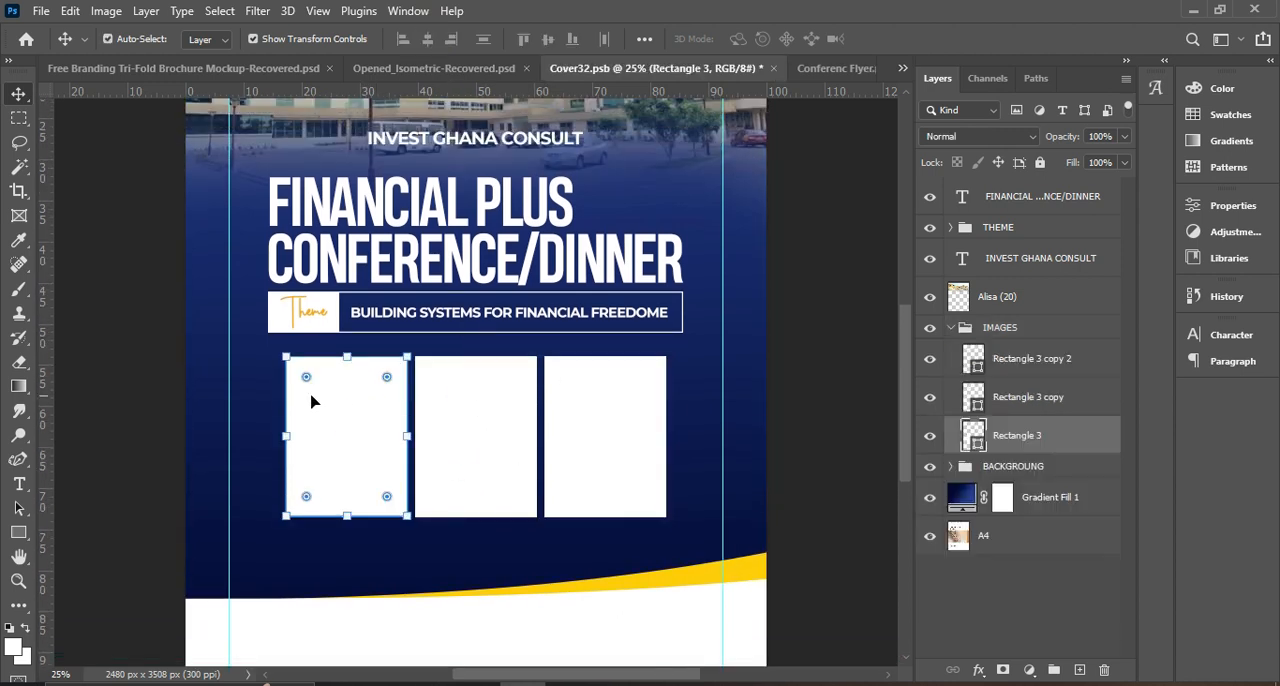
pyautogui.click(431, 684)
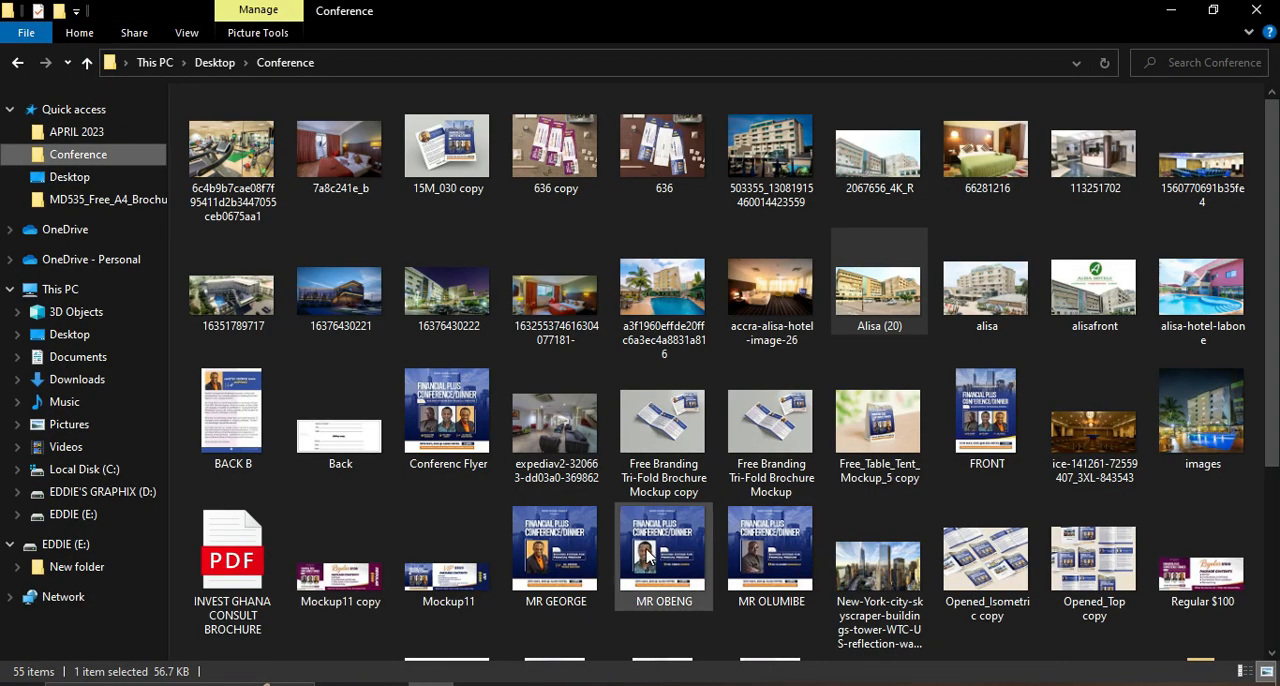
pyautogui.scroll(-4, 660, 558)
pyautogui.click(341, 557)
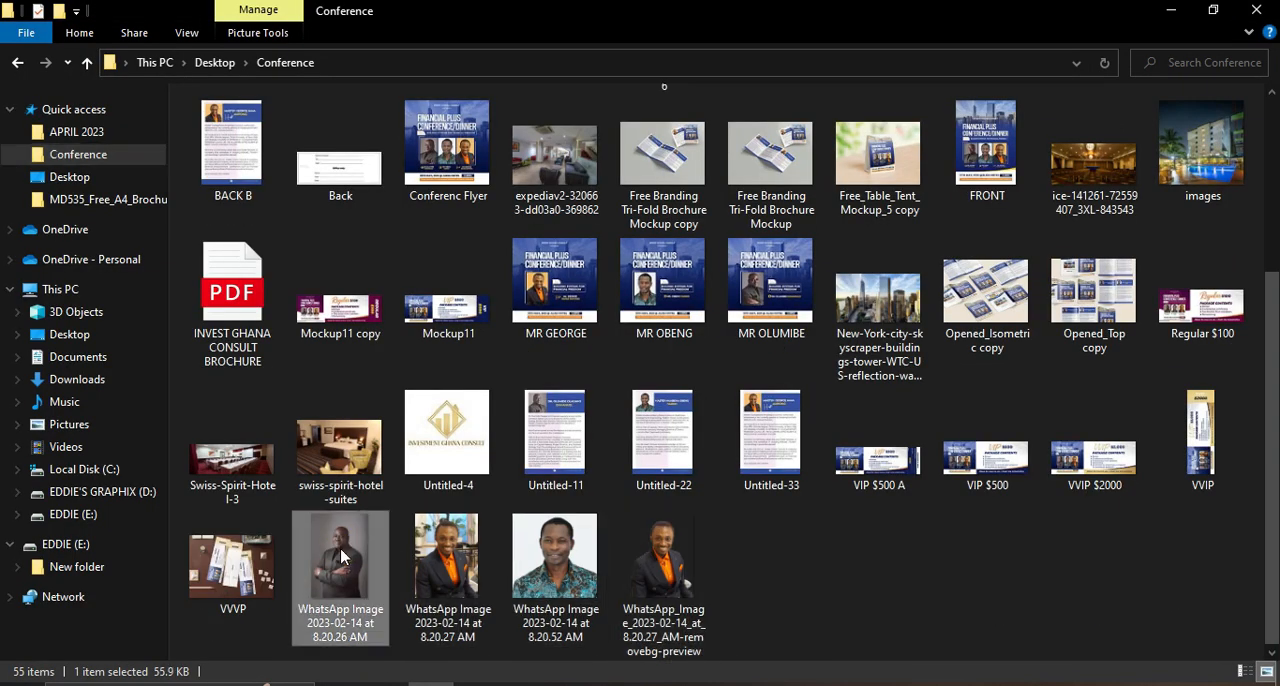
pyautogui.moveTo(357, 570); pyautogui.dragTo(397, 492)
pyautogui.moveTo(752, 388); pyautogui.dragTo(325, 480)
pyautogui.moveTo(278, 385); pyautogui.dragTo(356, 427)
pyautogui.doubleClick(355, 425)
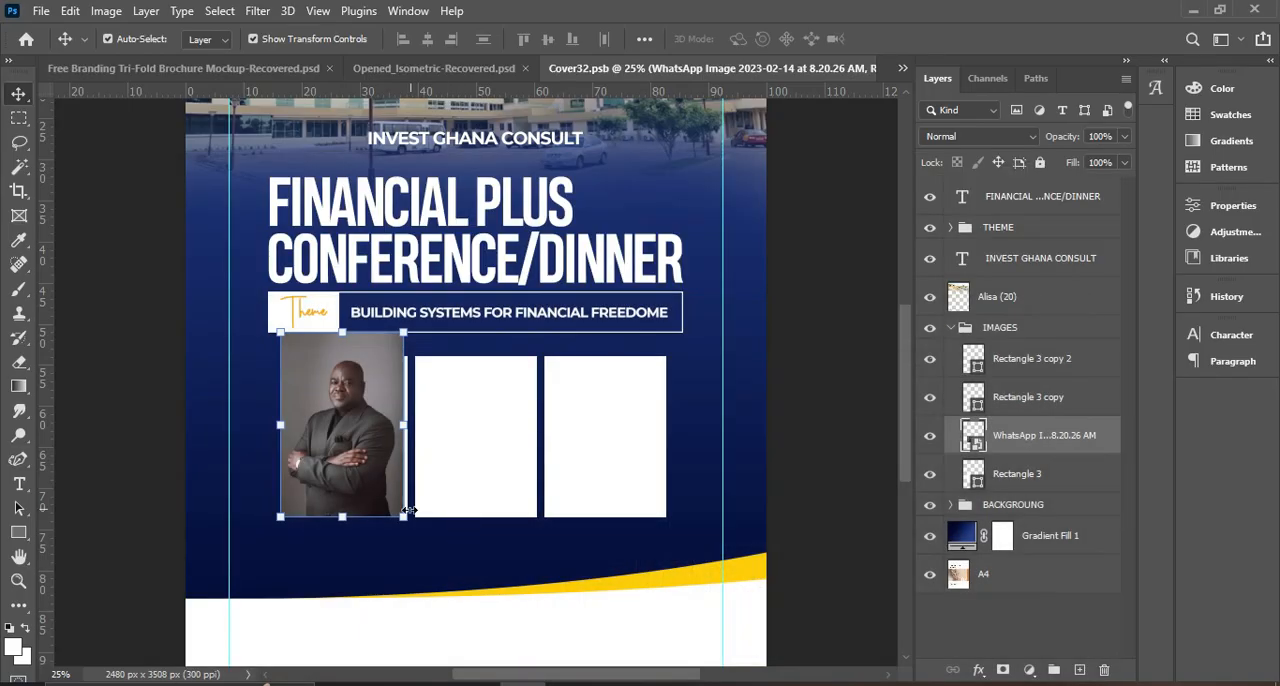
# - Enlarge the first speaker photo so it extends past the left frame, and position his face and torso over it
pyautogui.hotkey('ctrl', 't')
pyautogui.moveTo(403, 517); pyautogui.dragTo(451, 589)
pyautogui.moveTo(279, 335); pyautogui.dragTo(248, 310)
pyautogui.moveTo(352, 377); pyautogui.dragTo(346, 388)
pyautogui.doubleClick(350, 390)
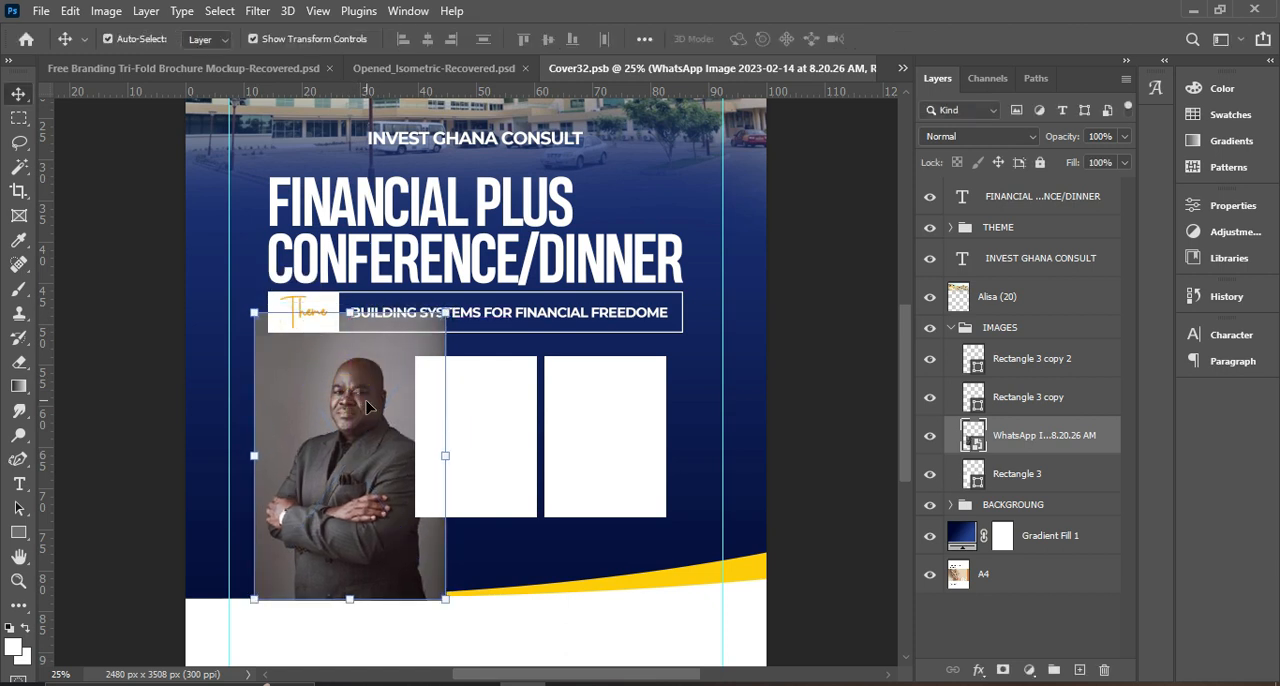
# - Clip the first speaker photo to Rectangle 3 and shift it slightly to center him in the left frame
pyautogui.click(1022, 472)
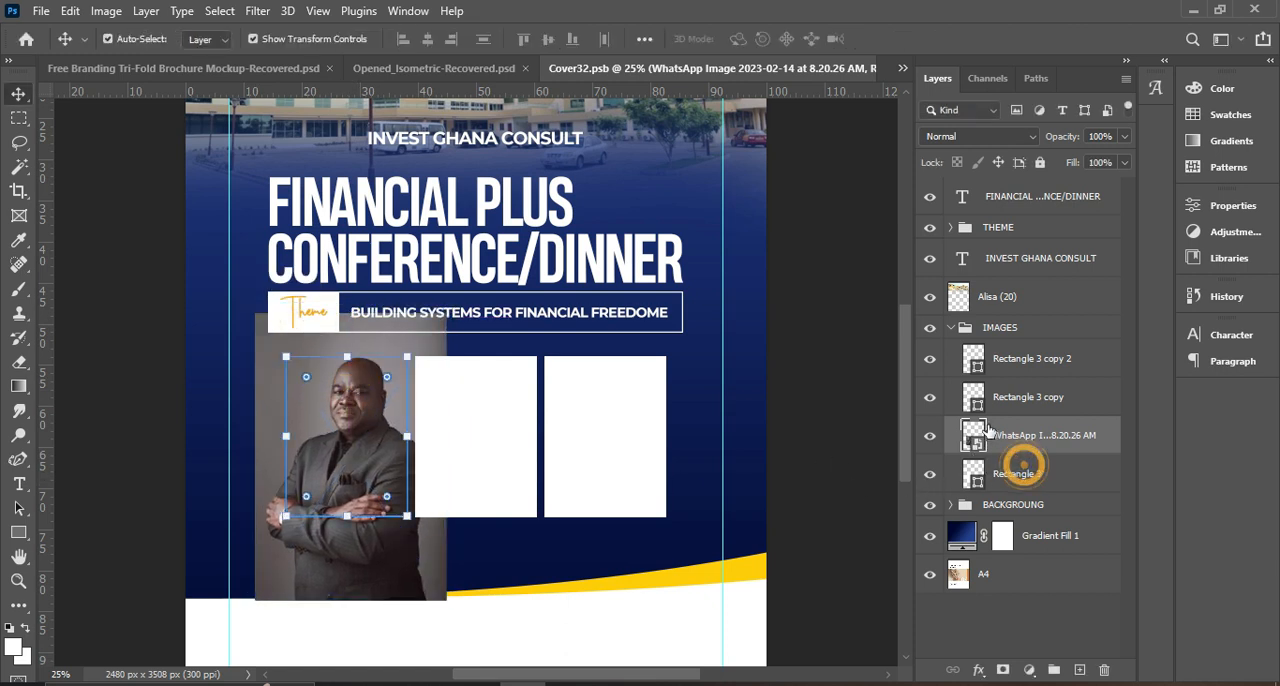
pyautogui.click(1021, 440)
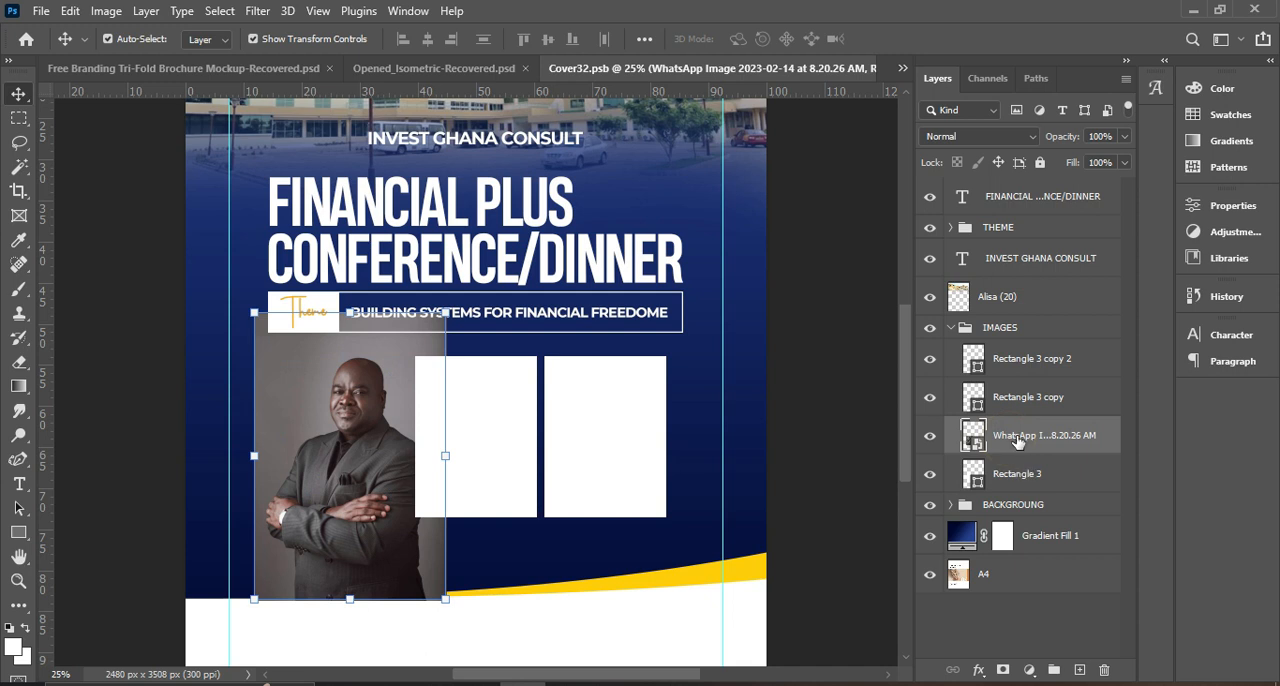
pyautogui.rightClick(1043, 438)
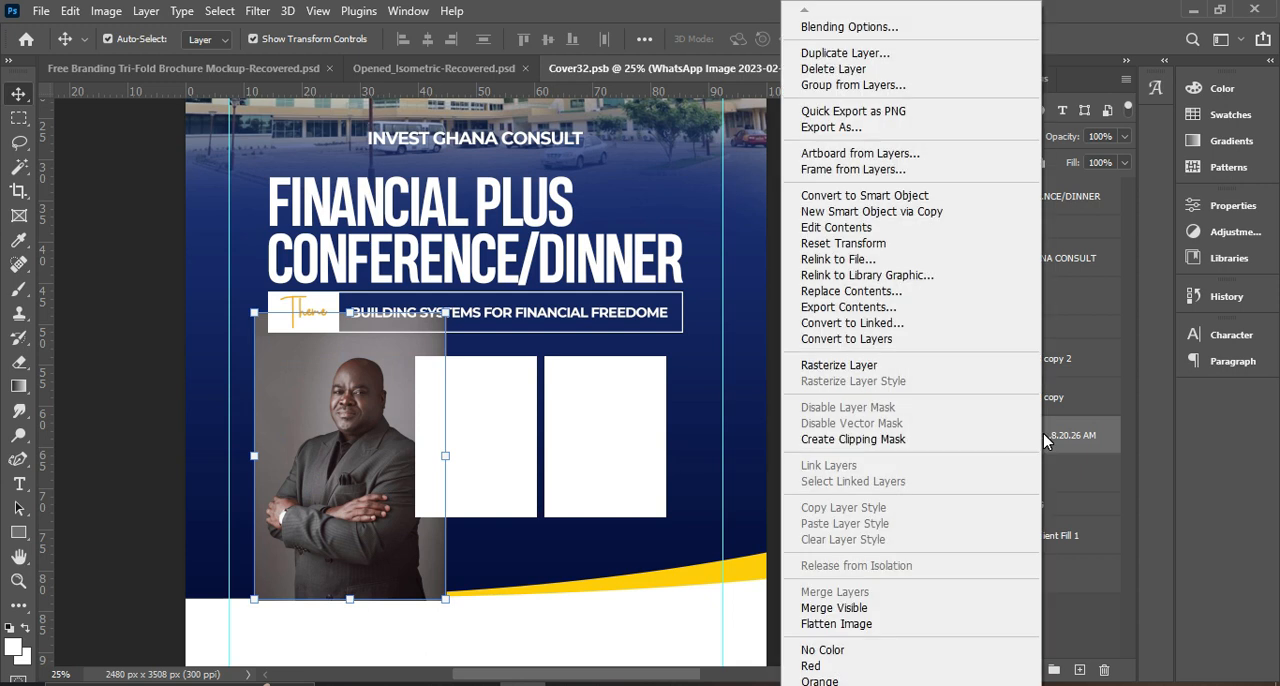
pyautogui.click(889, 445)
pyautogui.moveTo(352, 438); pyautogui.dragTo(343, 445)
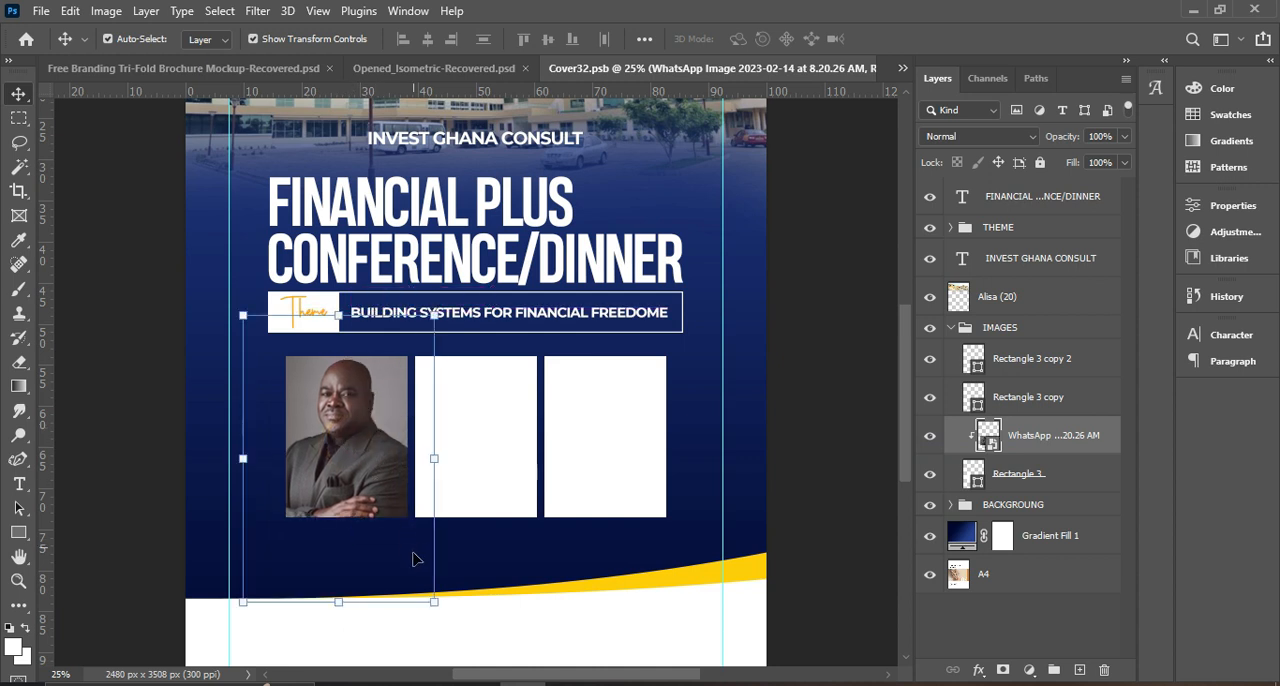
# - Place WhatsApp Image 2023-02-14 at 8.20.52 AM above Rectangle 3 copy, scaled to about 32% over the middle frame
pyautogui.scroll(-1, 411, 548)
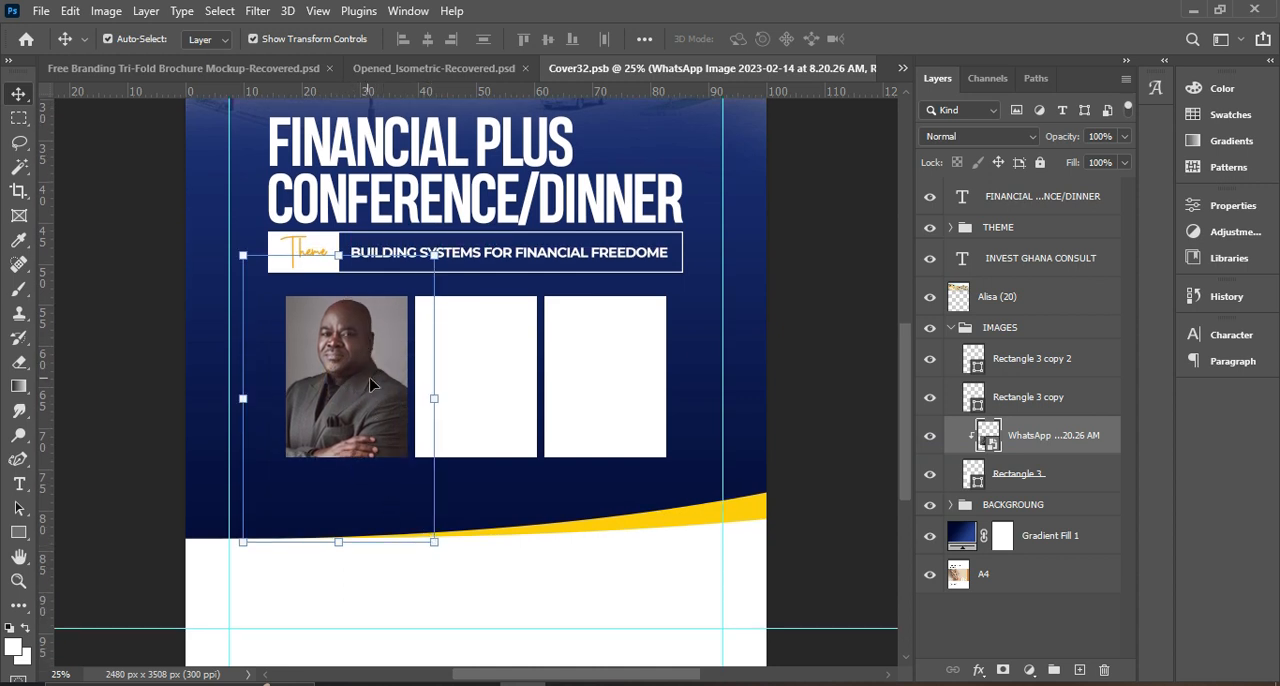
pyautogui.click(484, 385)
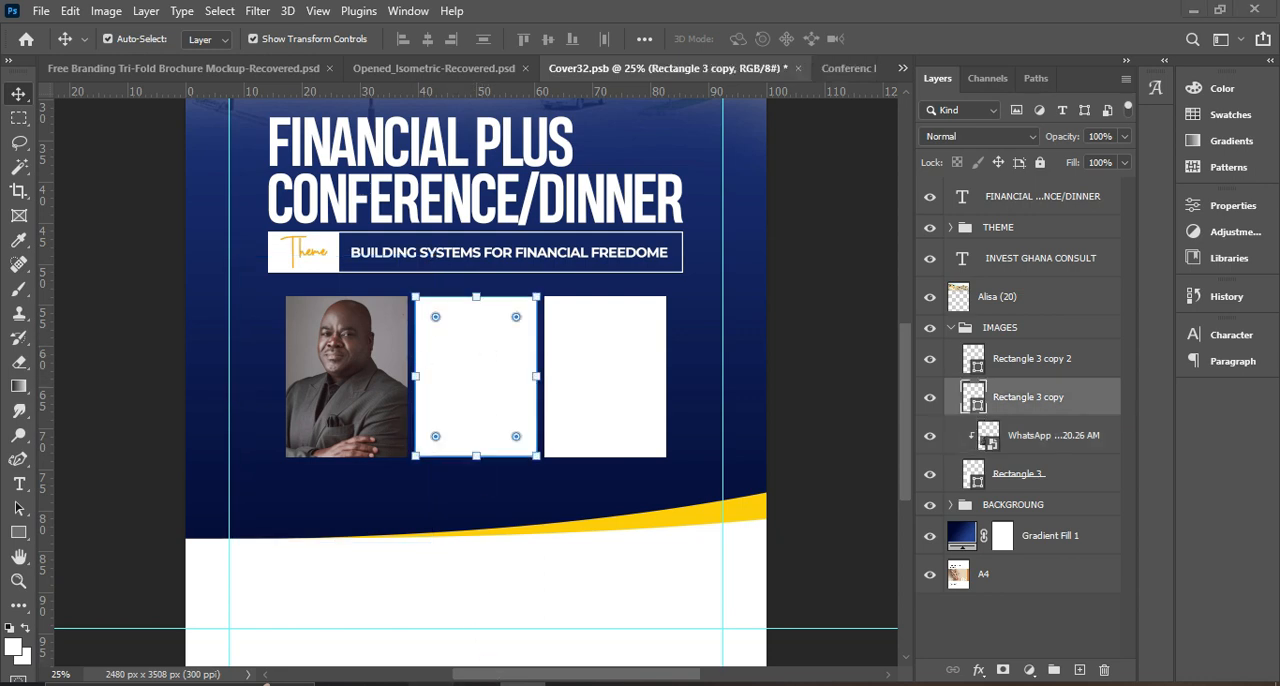
pyautogui.hotkey('alt', 'Tab')
pyautogui.click(530, 584)
pyautogui.moveTo(563, 567); pyautogui.dragTo(514, 443)
pyautogui.moveTo(768, 384); pyautogui.dragTo(480, 392)
pyautogui.moveTo(386, 386); pyautogui.dragTo(572, 398)
pyautogui.moveTo(494, 250); pyautogui.dragTo(494, 314)
pyautogui.moveTo(493, 367); pyautogui.dragTo(477, 326)
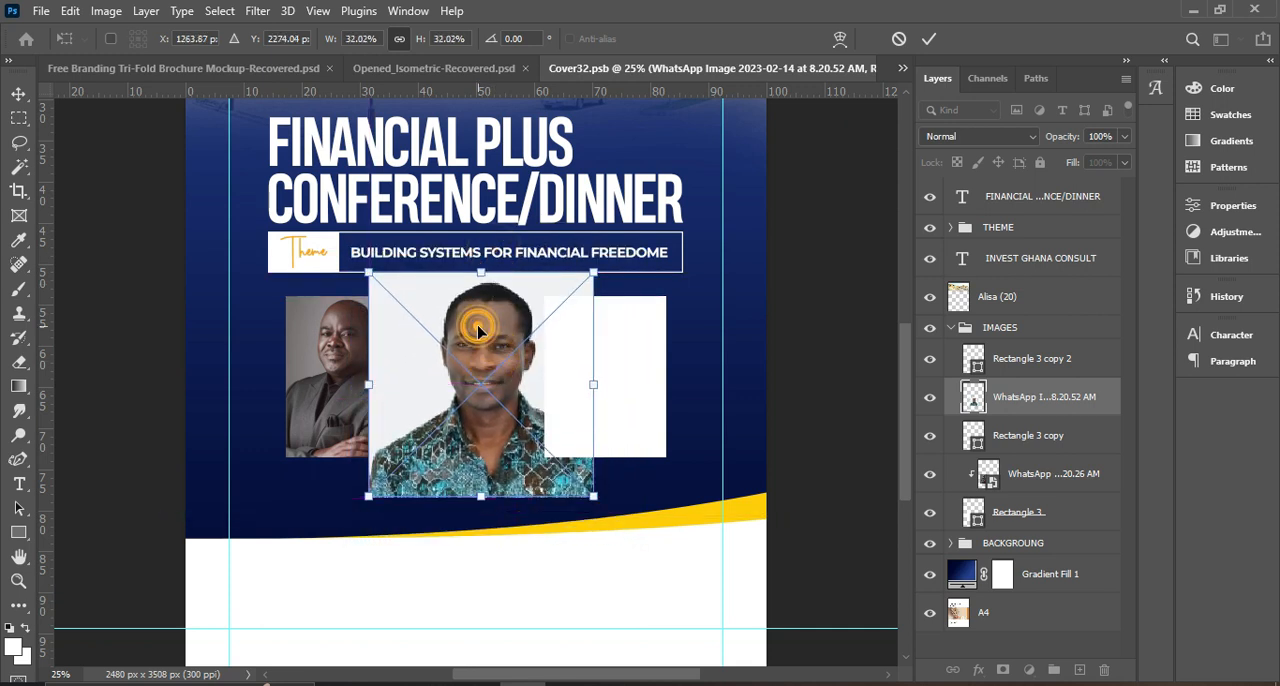
pyautogui.press('Return')
# - Clip the second speaker photo to Rectangle 3 copy and scale it to about 26%, centered in the middle frame
pyautogui.rightClick(1045, 400)
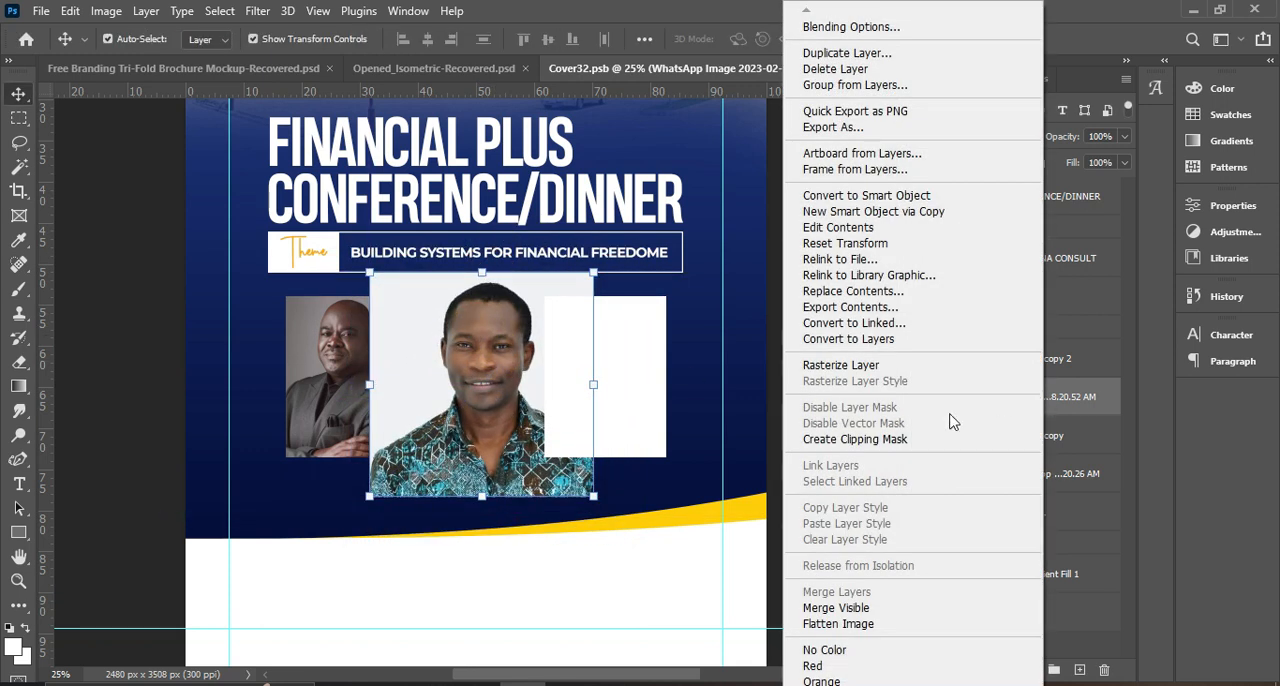
pyautogui.click(888, 439)
pyautogui.moveTo(598, 274); pyautogui.dragTo(569, 297)
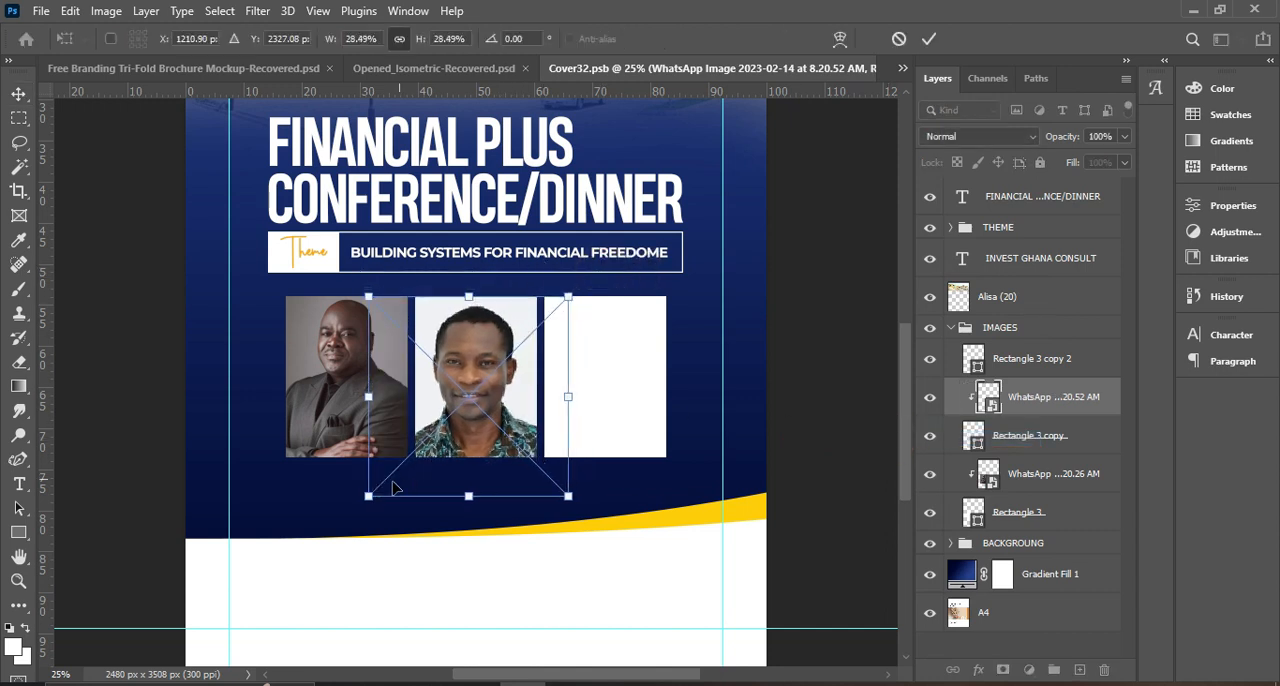
pyautogui.moveTo(367, 497); pyautogui.dragTo(380, 477)
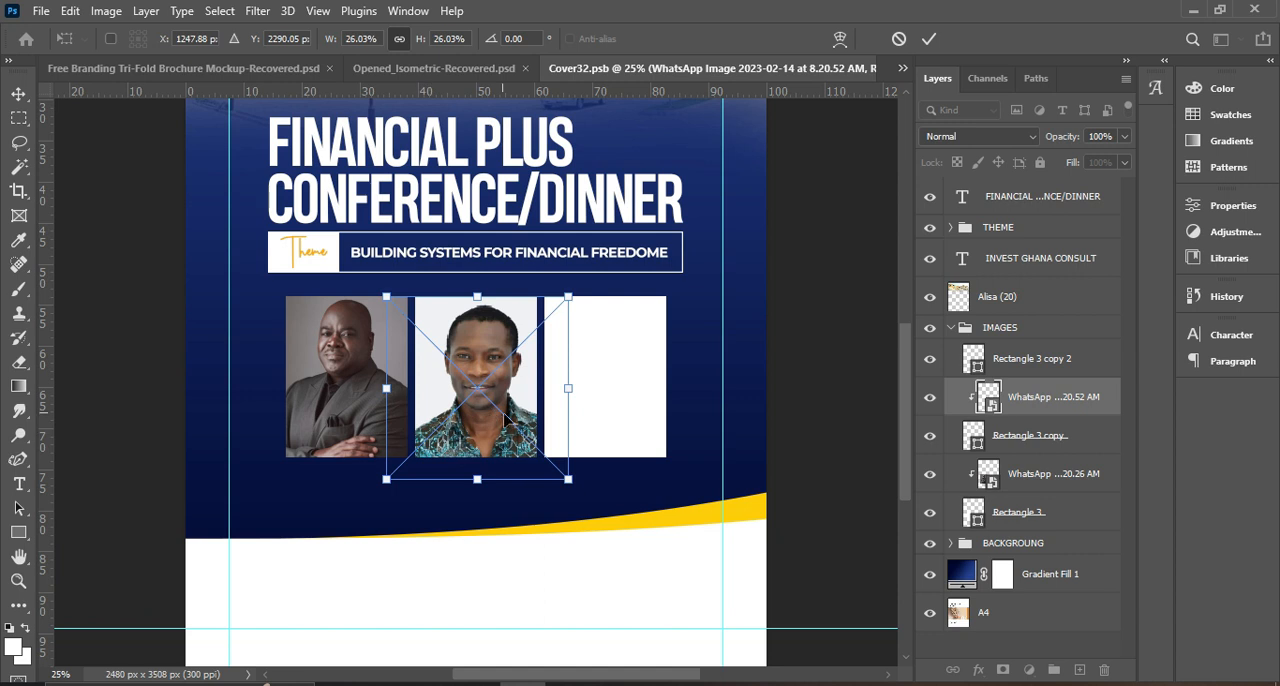
pyautogui.moveTo(511, 423); pyautogui.dragTo(505, 422)
pyautogui.press('Return')
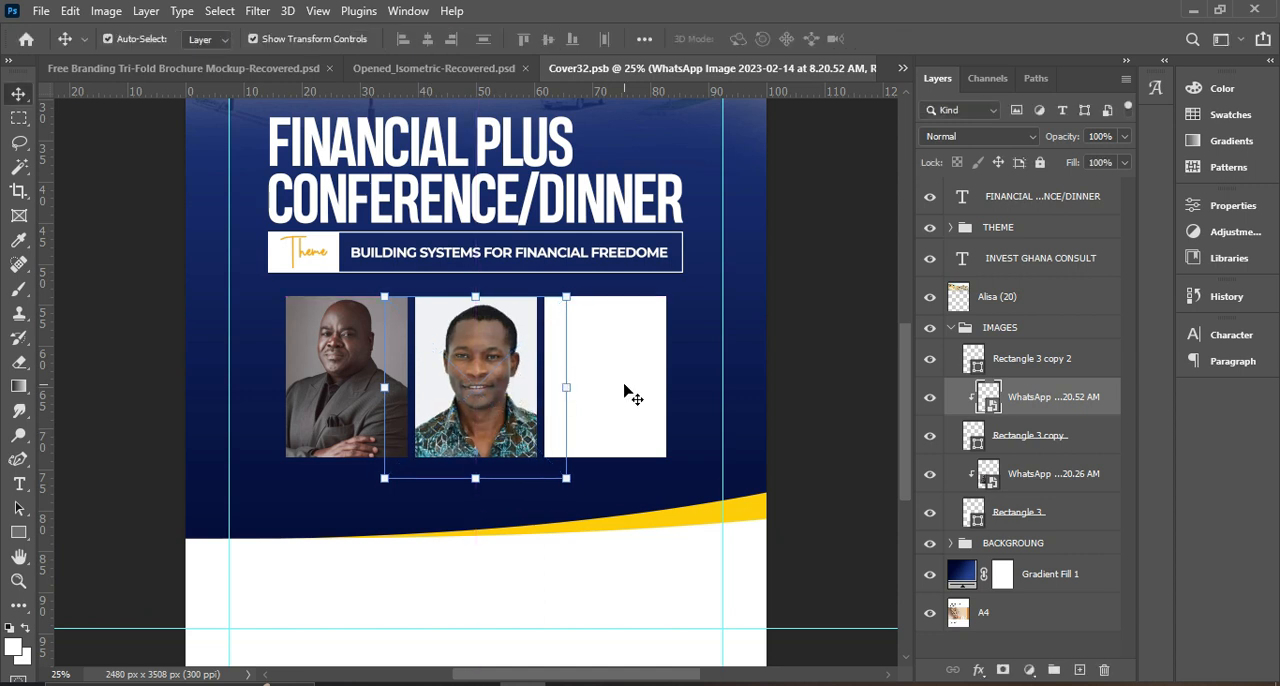
# - Place WhatsApp Image 2023-02-14 at 8.20.27 AM above Rectangle 3 copy 2, scaled down over the right frame
pyautogui.click(624, 390)
pyautogui.click(431, 684)
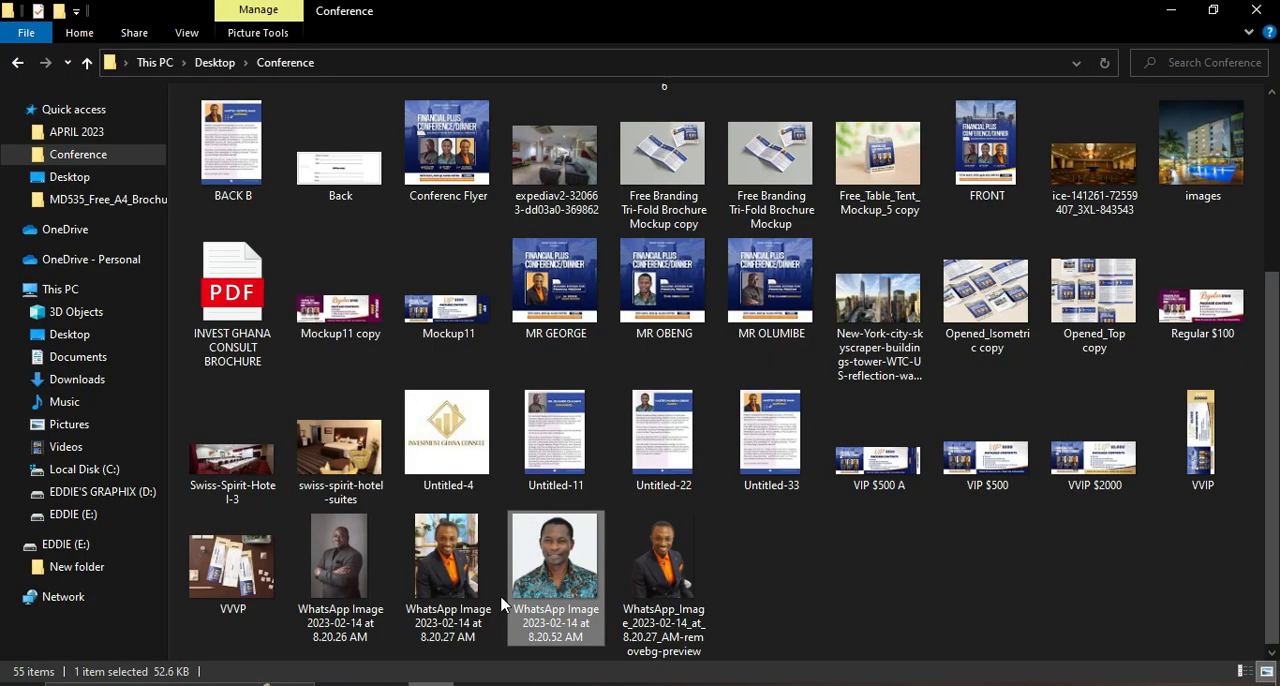
pyautogui.click(661, 577)
pyautogui.moveTo(452, 555); pyautogui.dragTo(640, 430)
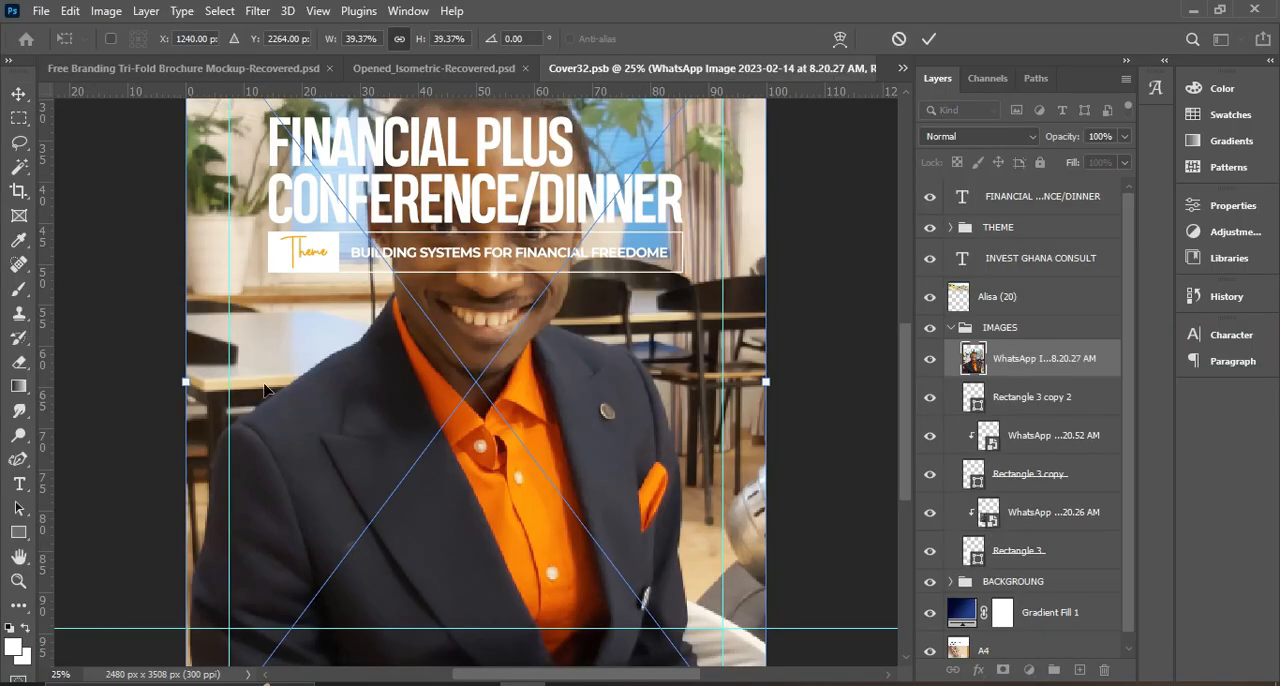
pyautogui.moveTo(185, 389); pyautogui.dragTo(545, 381)
pyautogui.moveTo(660, 261); pyautogui.dragTo(604, 297)
pyautogui.press('Return')
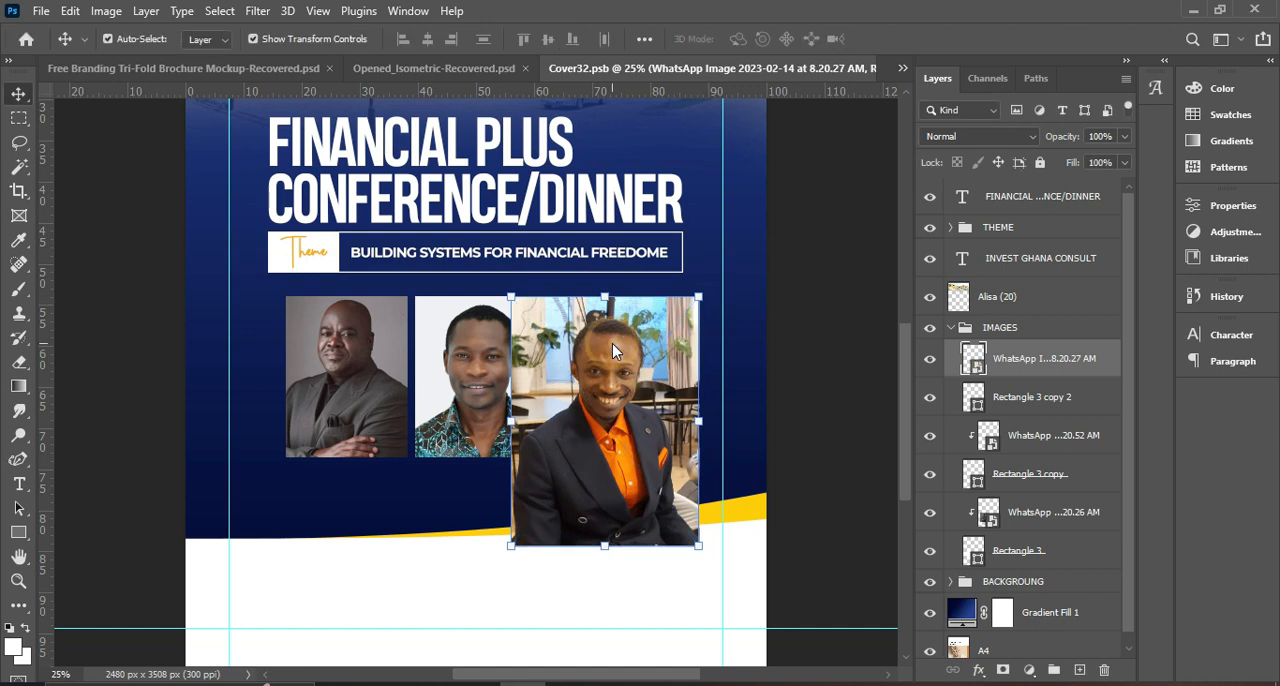
# - Clip the third speaker photo to Rectangle 3 copy 2 and shift it slightly up and left in the right frame
pyautogui.rightClick(1038, 350)
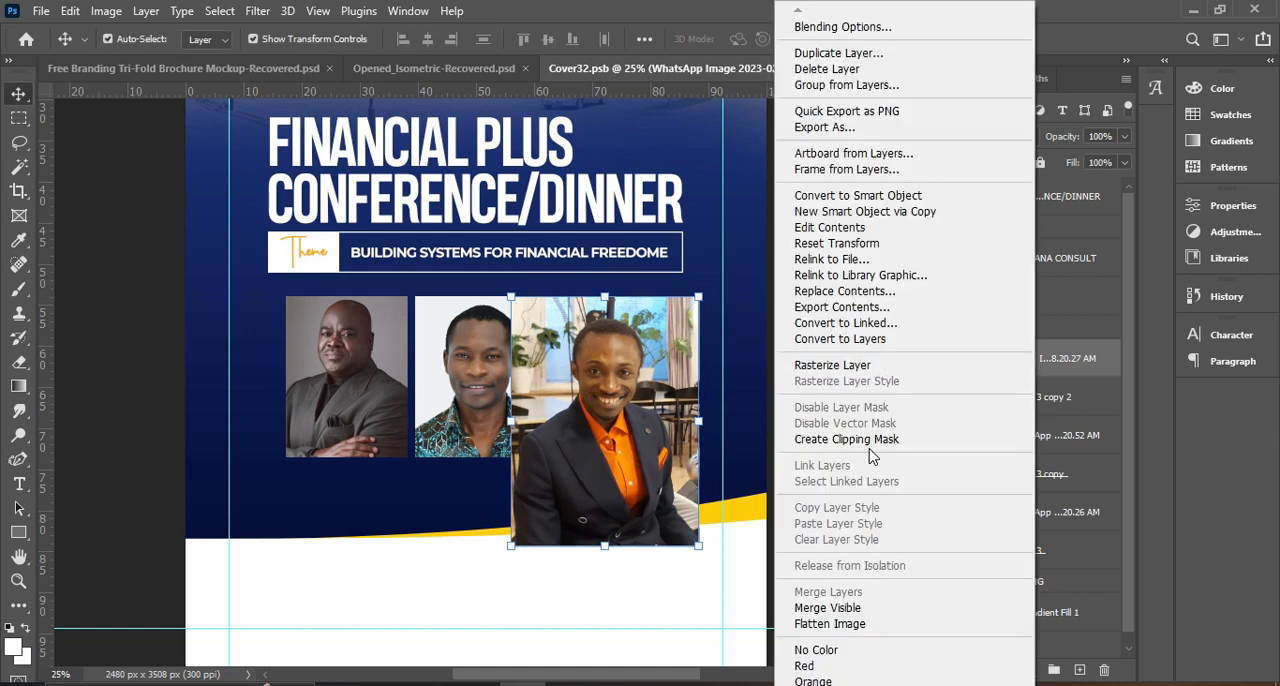
pyautogui.click(866, 441)
pyautogui.moveTo(612, 370); pyautogui.dragTo(609, 361)
pyautogui.scroll(1, 645, 425)
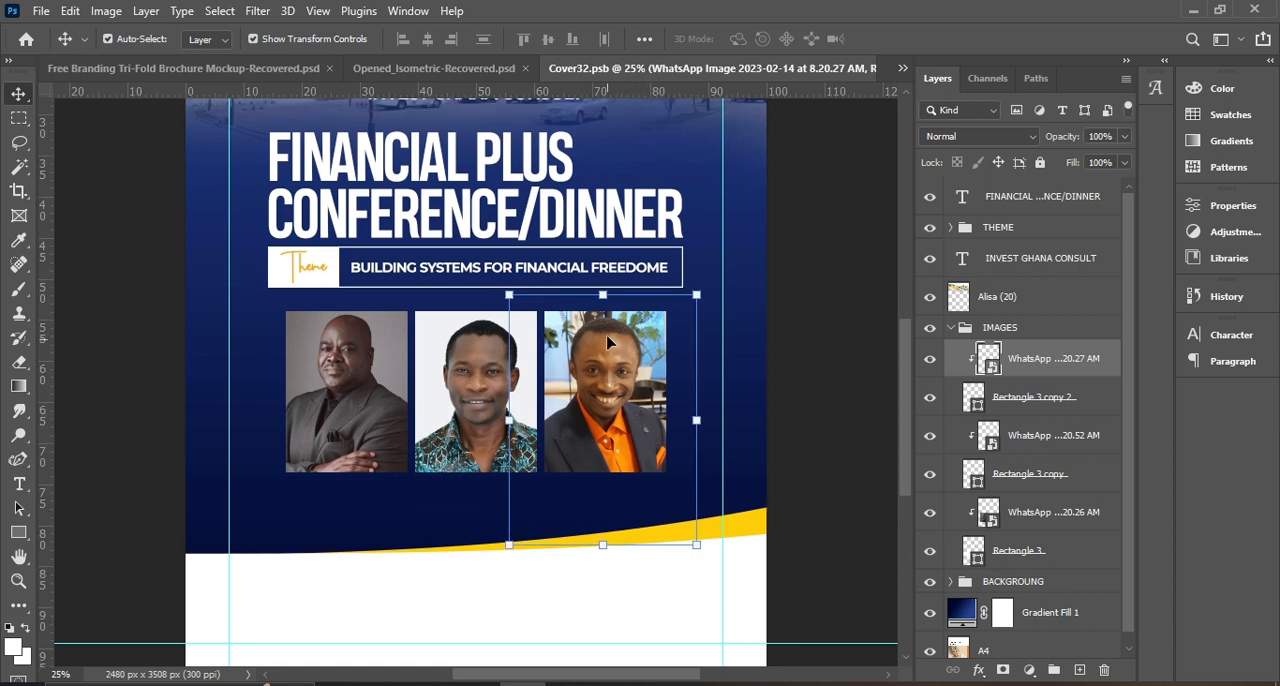
# - Scale the clipped third speaker photo to about 13.13% and nudge it down within its frame
pyautogui.moveTo(604, 293); pyautogui.dragTo(606, 287)
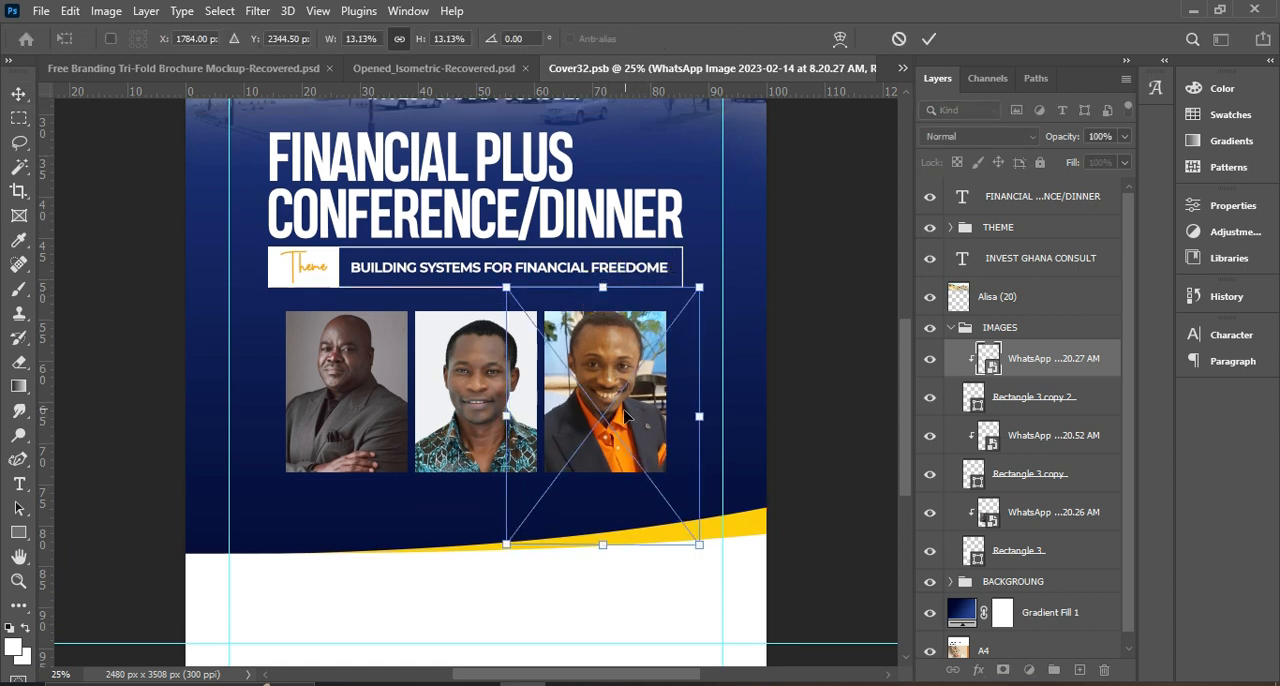
pyautogui.press('Down')
pyautogui.press('Down')
pyautogui.press('Down')
pyautogui.press('Down')
pyautogui.press('Down')
pyautogui.press('Return')
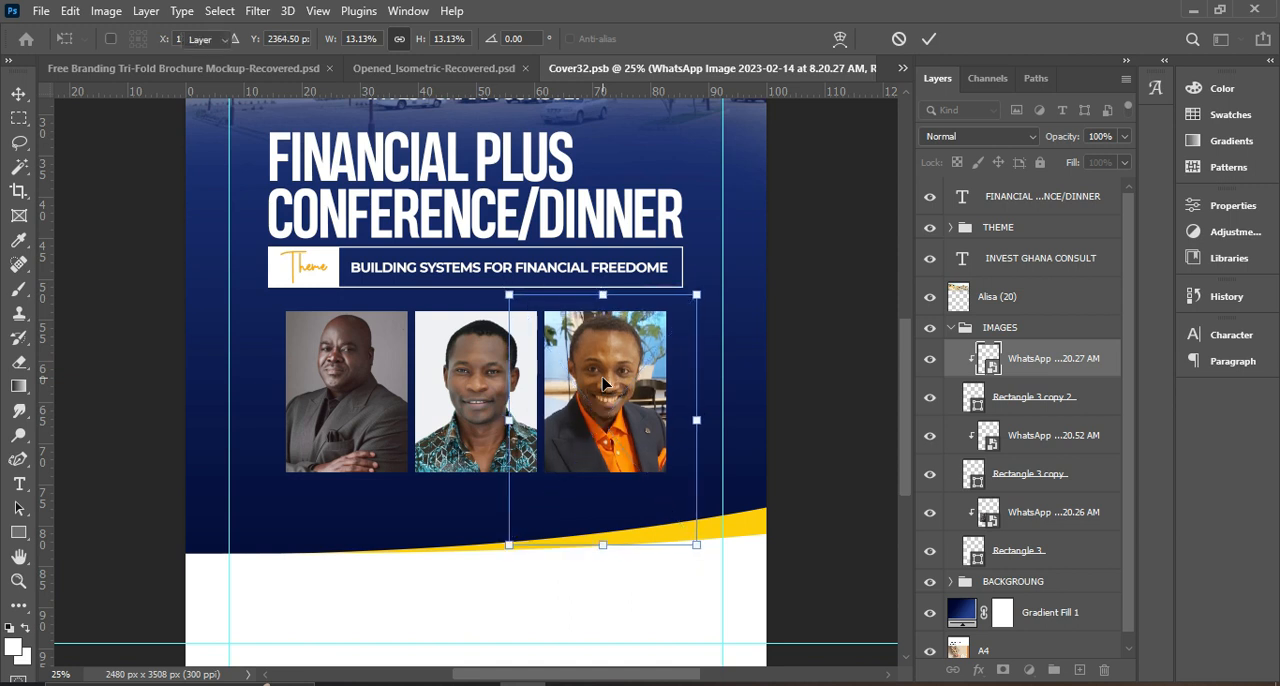
pyautogui.click(800, 432)
# - Check the FRONT.jpg reference and raise the INVEST GHANA CONSULT text about 7% onto the building photo
pyautogui.scroll(-1, 708, 430)
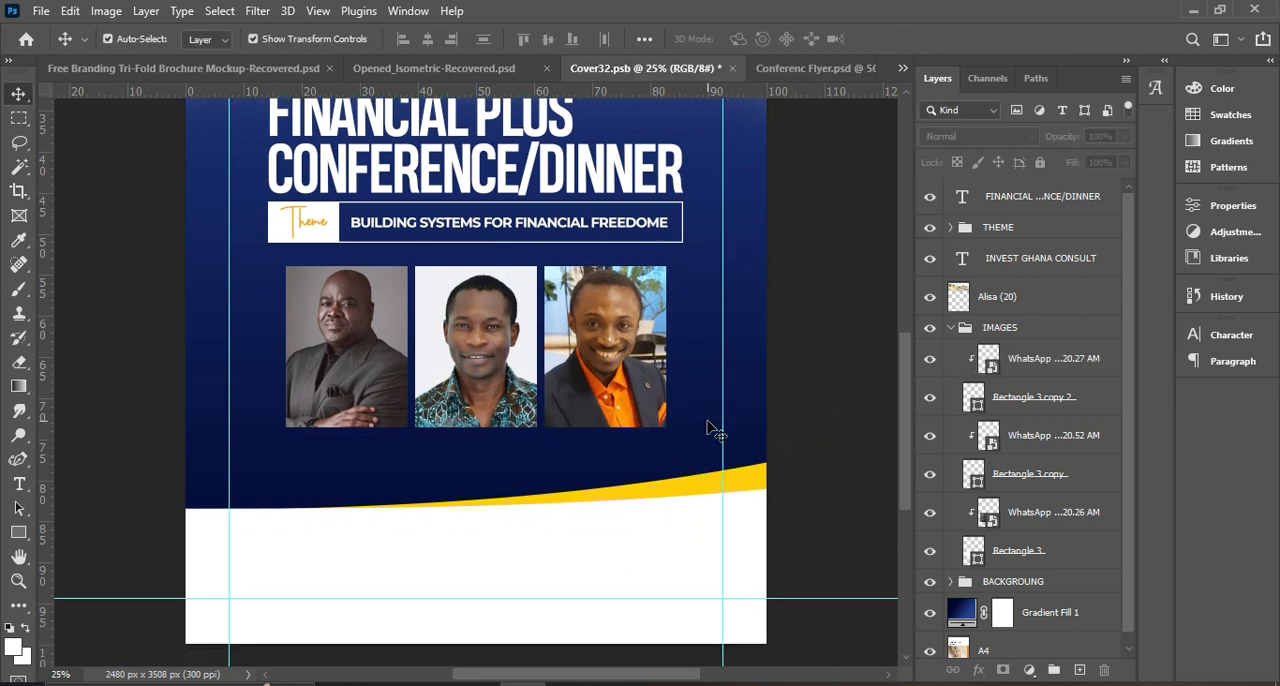
pyautogui.scroll(1, 540, 450)
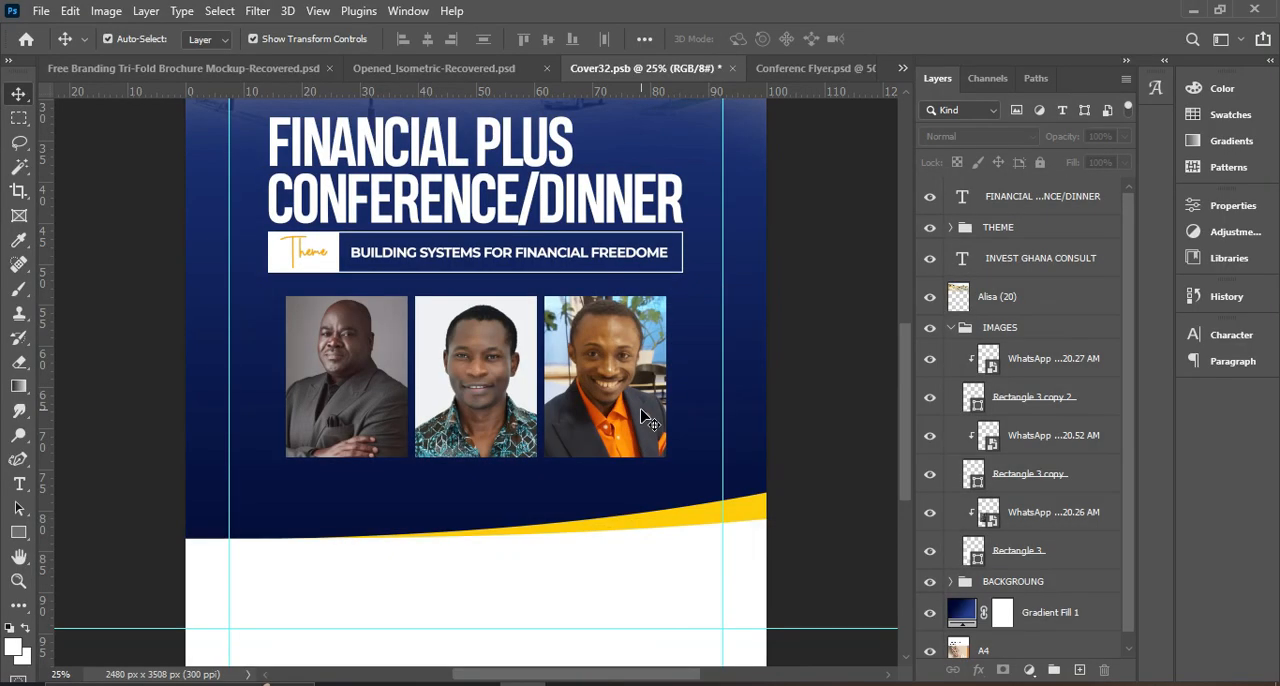
pyautogui.scroll(2, 450, 410)
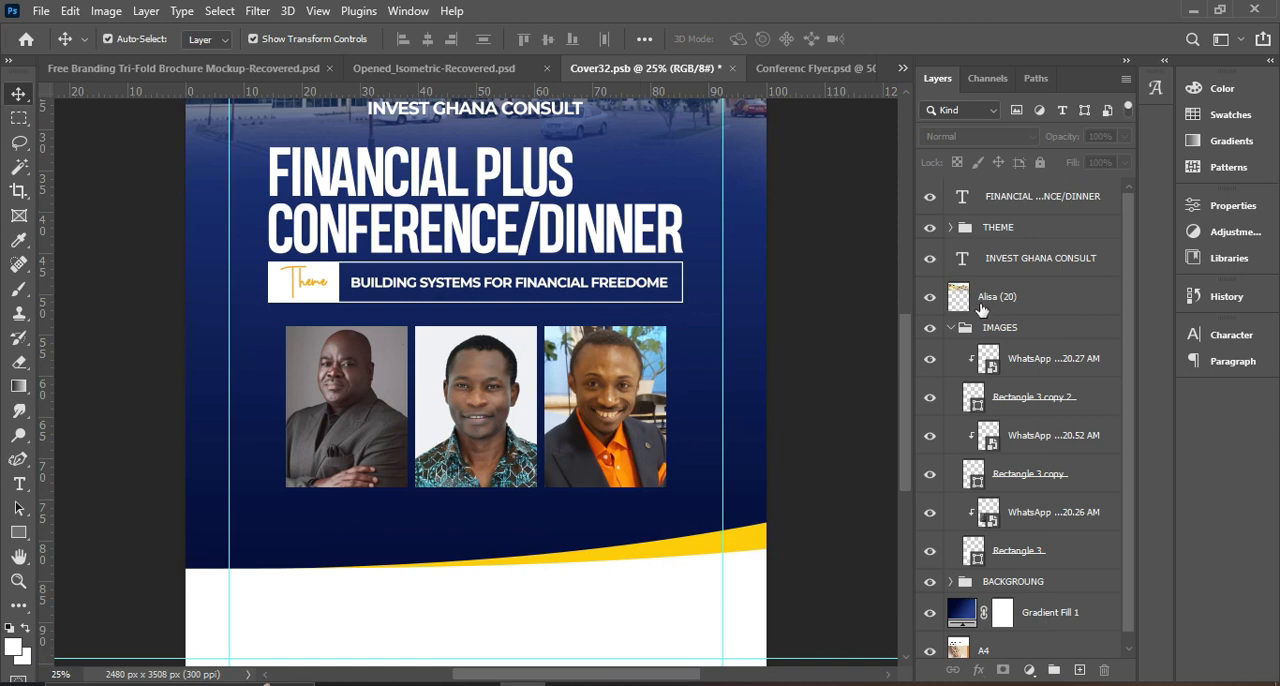
pyautogui.scroll(1, 450, 406)
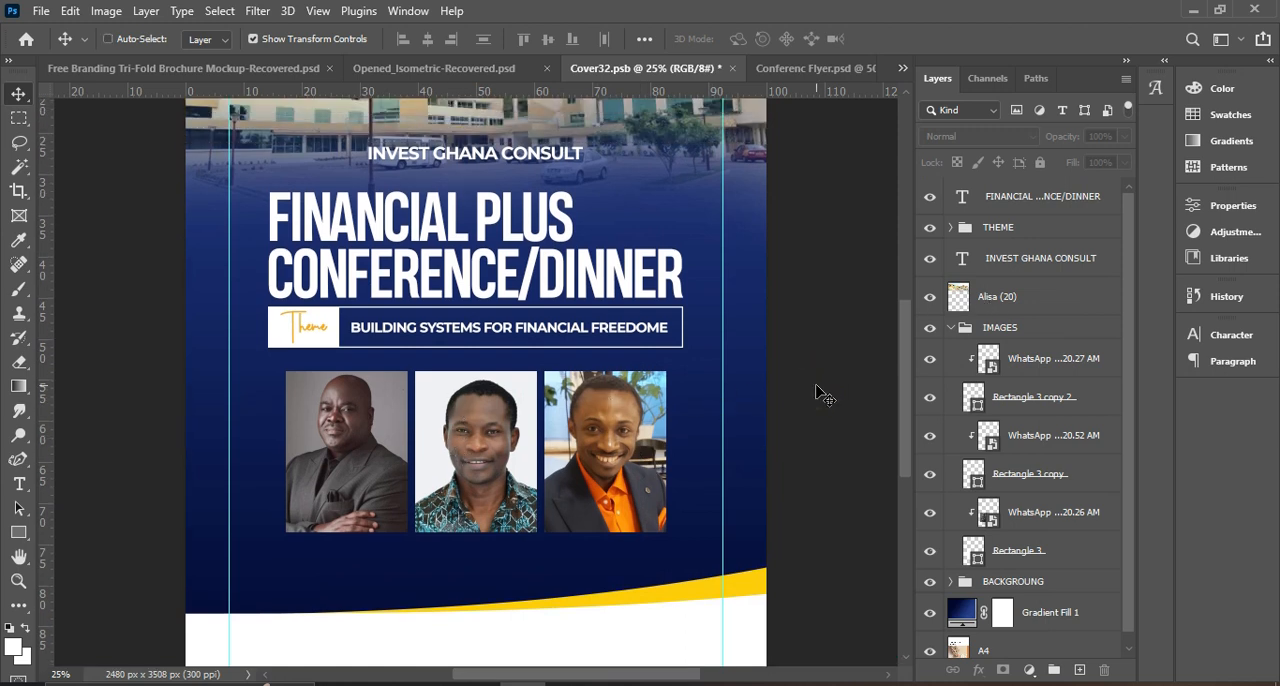
pyautogui.scroll(-2, 822, 393)
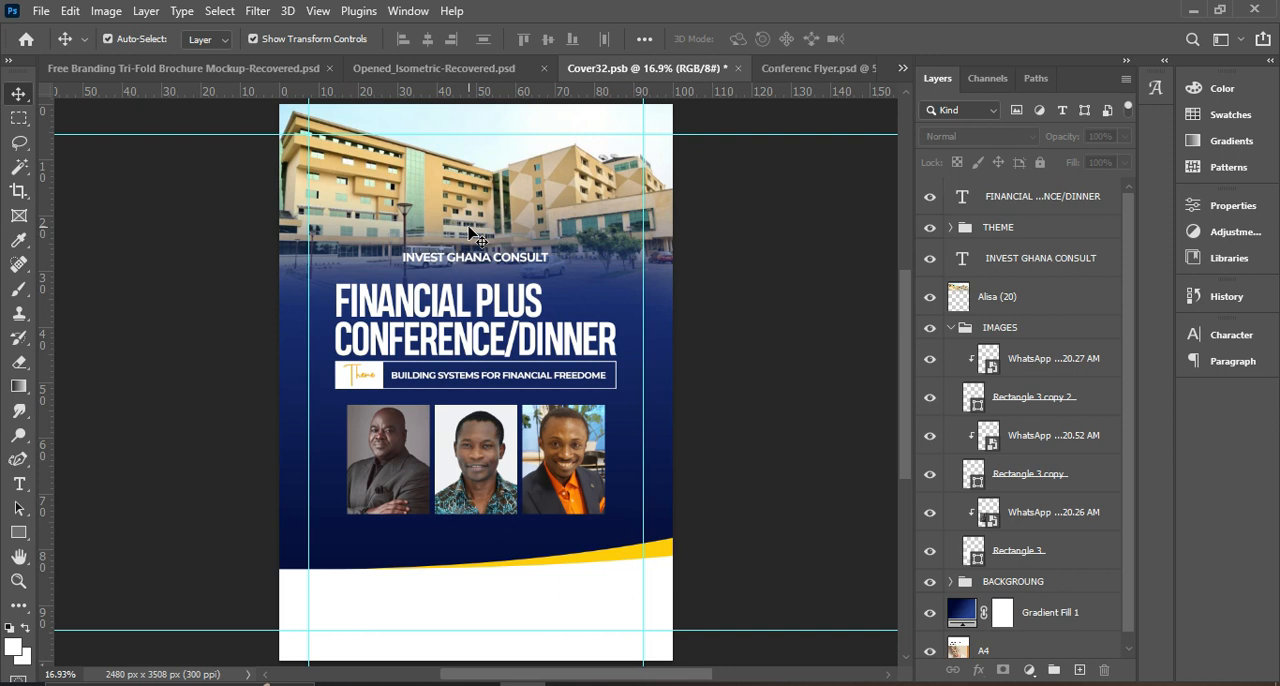
pyautogui.click(481, 260)
pyautogui.moveTo(481, 260); pyautogui.dragTo(490, 220)
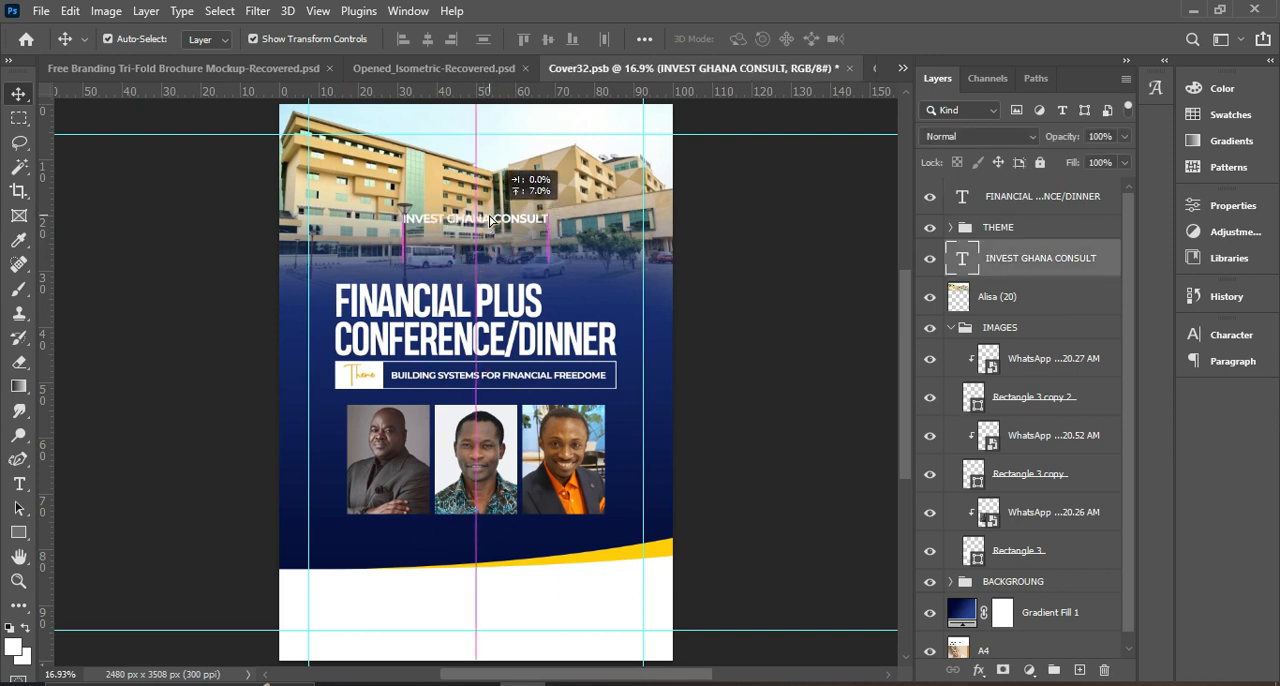
# - Move the FINANCIAL PLUS CONFERENCE/DINNER title up beneath INVEST GHANA CONSULT and center it horizontally on the canvas
pyautogui.moveTo(511, 344); pyautogui.dragTo(513, 313)
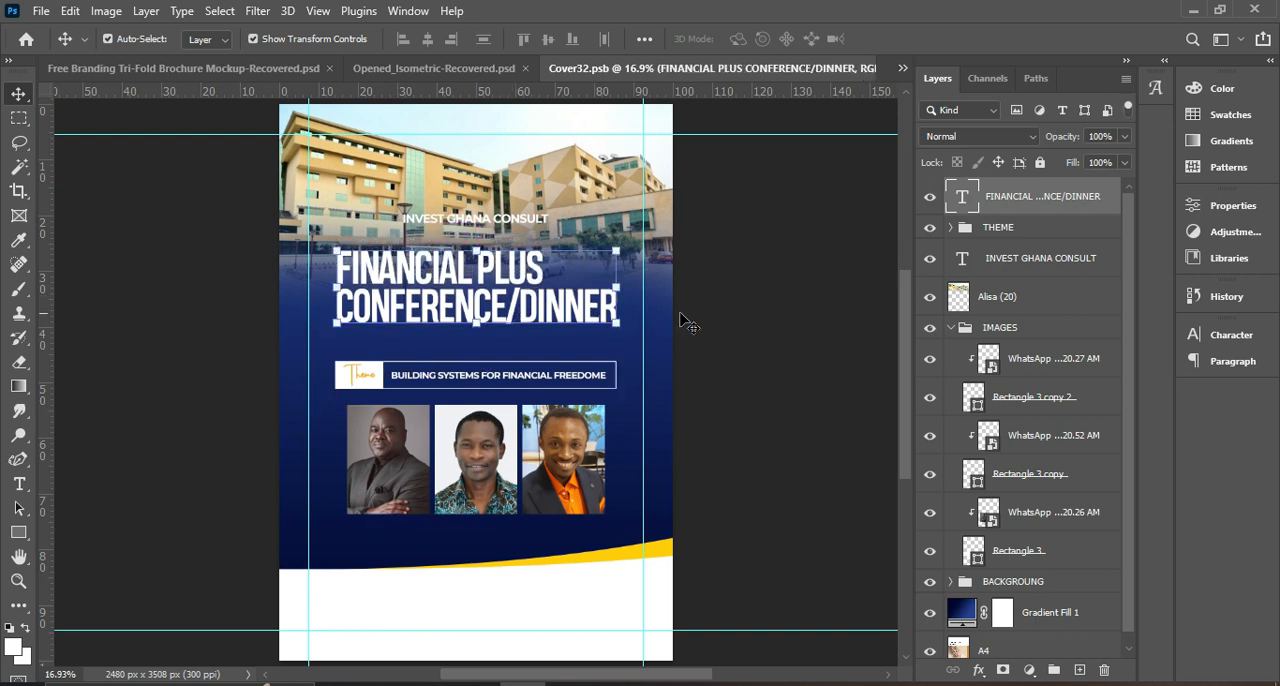
pyautogui.hotkey('ctrl', 'a')
pyautogui.click(428, 40)
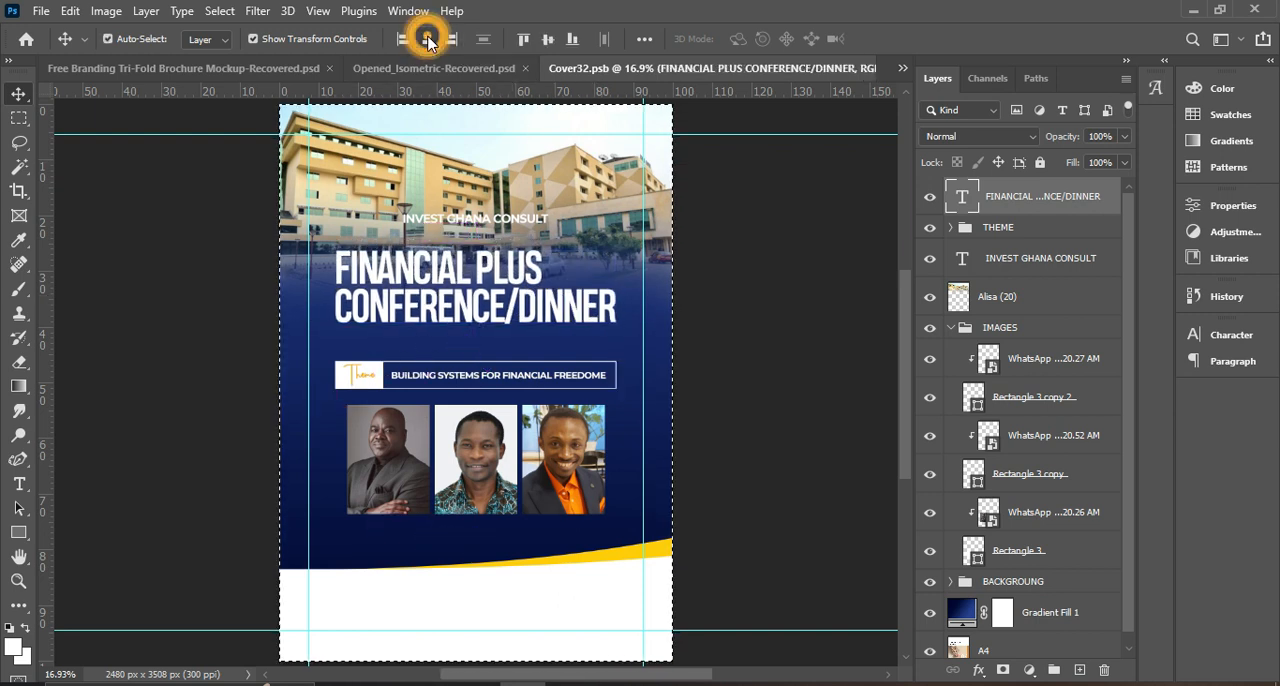
pyautogui.hotkey('ctrl', 'd')
# - Collapse the IMAGES group and move the THEME group straight up to just below the title
pyautogui.click(950, 329)
pyautogui.click(991, 238)
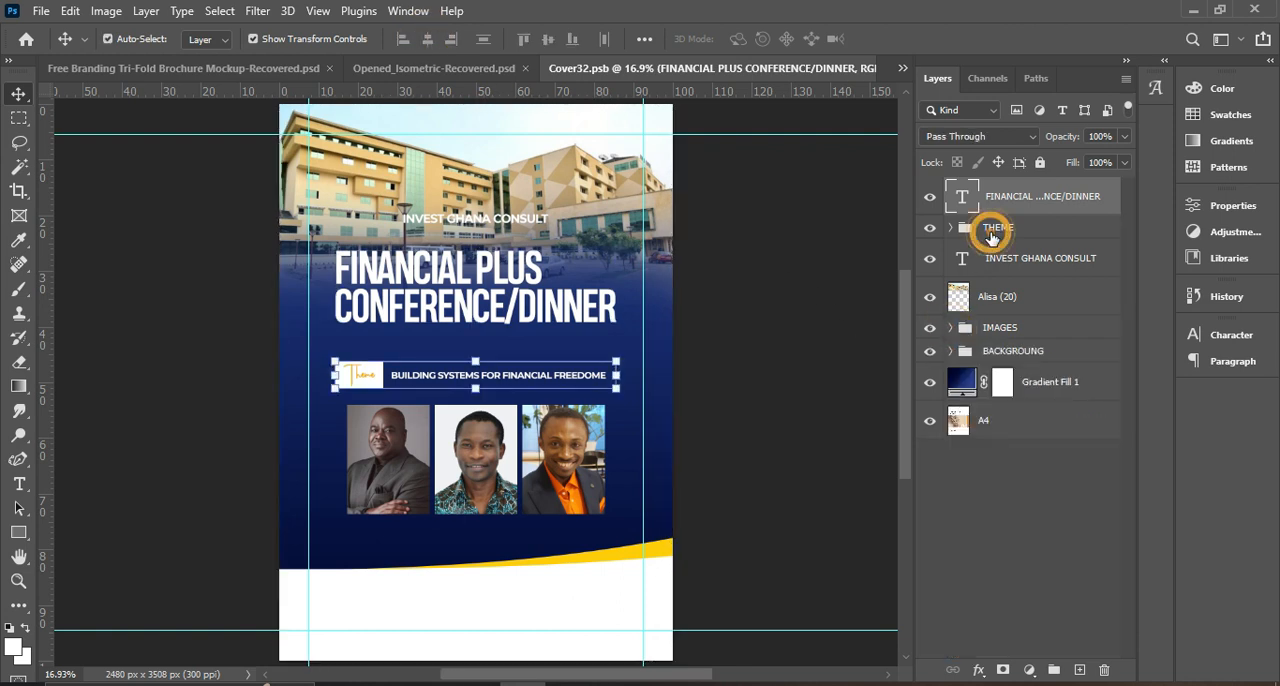
pyautogui.hotkey('shift', 'Up')
pyautogui.hotkey('shift', 'Up')
pyautogui.hotkey('shift', 'Up')
pyautogui.hotkey('shift', 'Up')
pyautogui.hotkey('shift', 'Up')
pyautogui.hotkey('shift', 'Up')
pyautogui.hotkey('shift', 'Up')
pyautogui.hotkey('shift', 'Up')
pyautogui.hotkey('shift', 'Up')
pyautogui.hotkey('shift', 'Up')
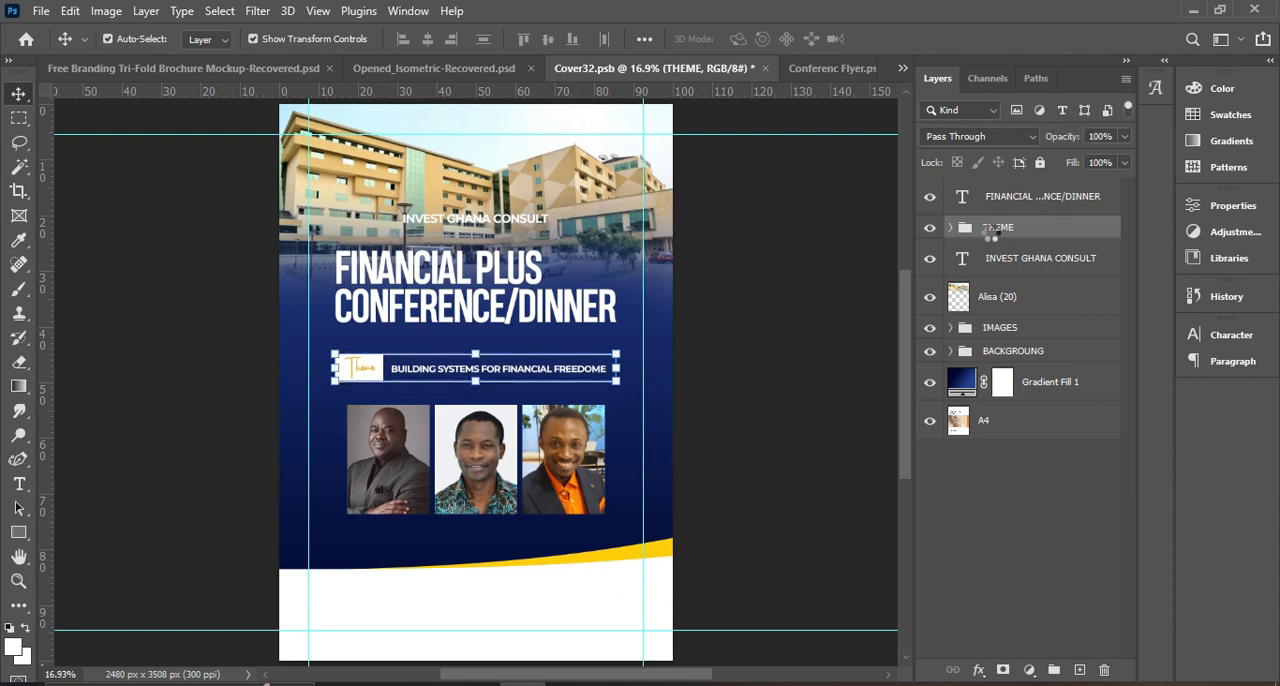
pyautogui.hotkey('shift', 'Up')
pyautogui.hotkey('shift', 'Up')
pyautogui.hotkey('shift', 'Up')
pyautogui.hotkey('shift', 'Up')
pyautogui.hotkey('shift', 'Up')
pyautogui.hotkey('shift', 'Up')
pyautogui.hotkey('shift', 'Up')
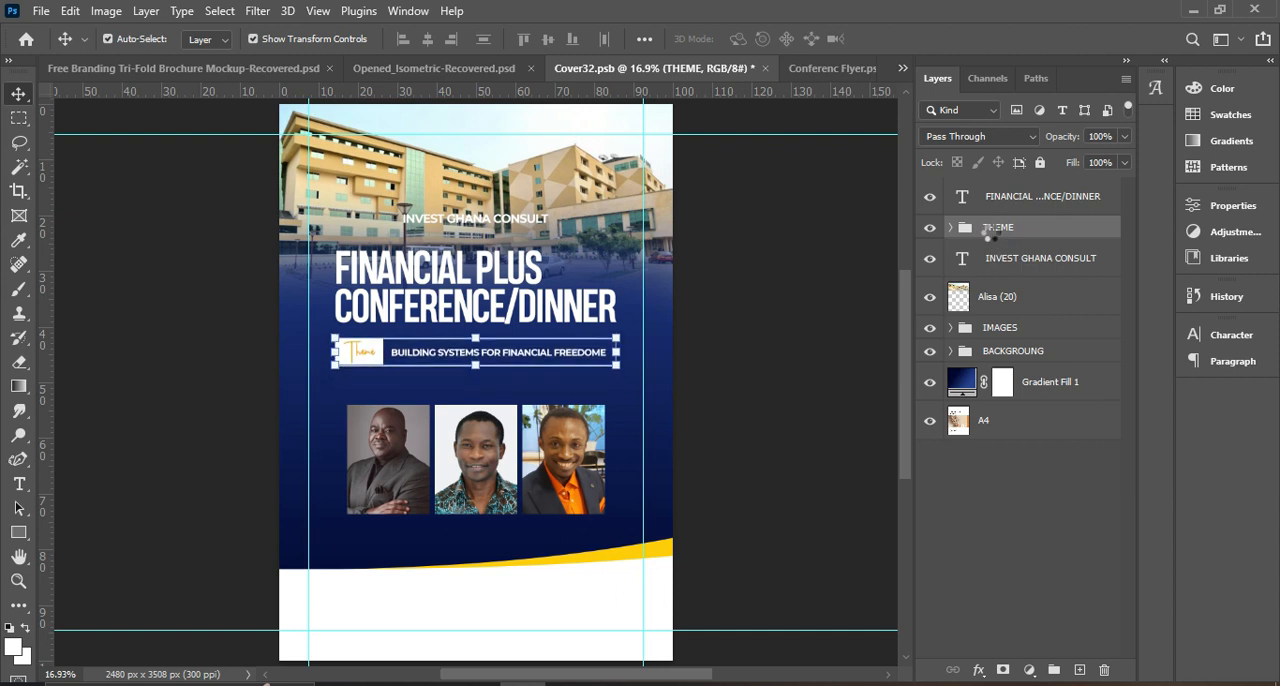
pyautogui.hotkey('shift', 'Up')
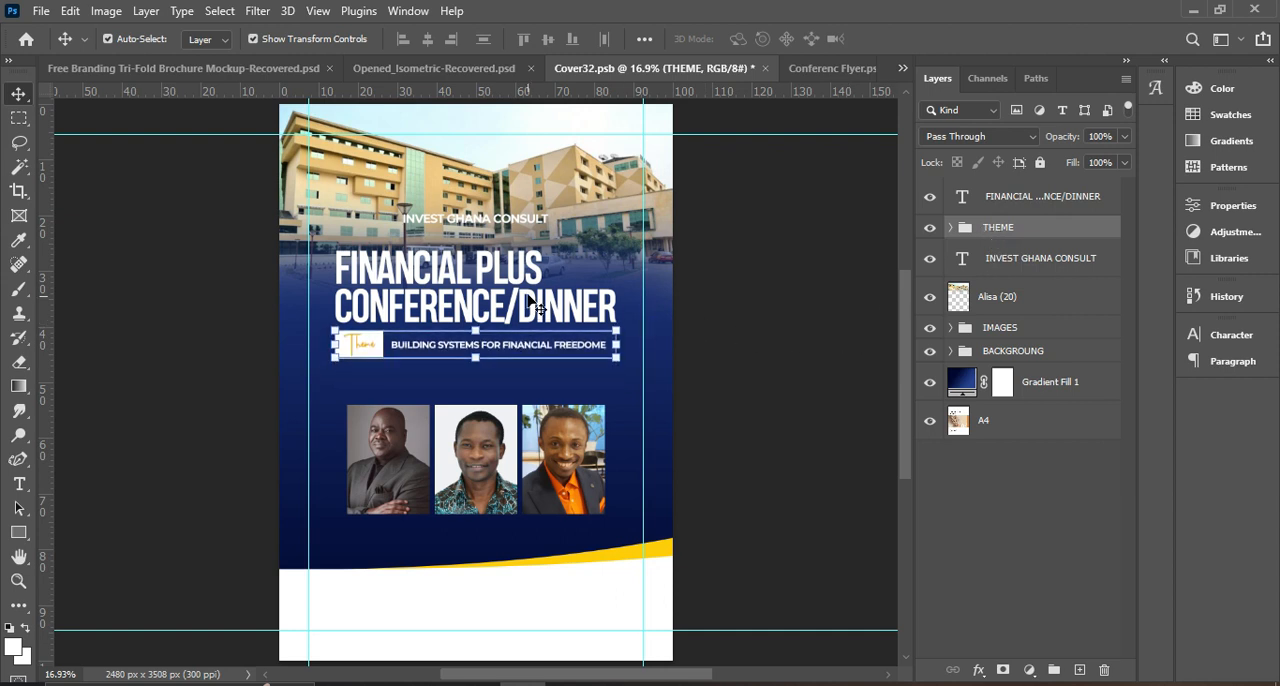
# - Move the IMAGES group straight up so the three speaker photos sit just below the theme banner
pyautogui.click(1005, 328)
pyautogui.hotkey('shift', 'Up')
pyautogui.hotkey('shift', 'Up')
pyautogui.hotkey('shift', 'Up')
pyautogui.hotkey('shift', 'Up')
pyautogui.hotkey('shift', 'Up')
pyautogui.hotkey('shift', 'Up')
pyautogui.hotkey('shift', 'Up')
pyautogui.hotkey('shift', 'Up')
pyautogui.hotkey('shift', 'Up')
pyautogui.hotkey('shift', 'Up')
pyautogui.hotkey('shift', 'Up')
pyautogui.hotkey('shift', 'Up')
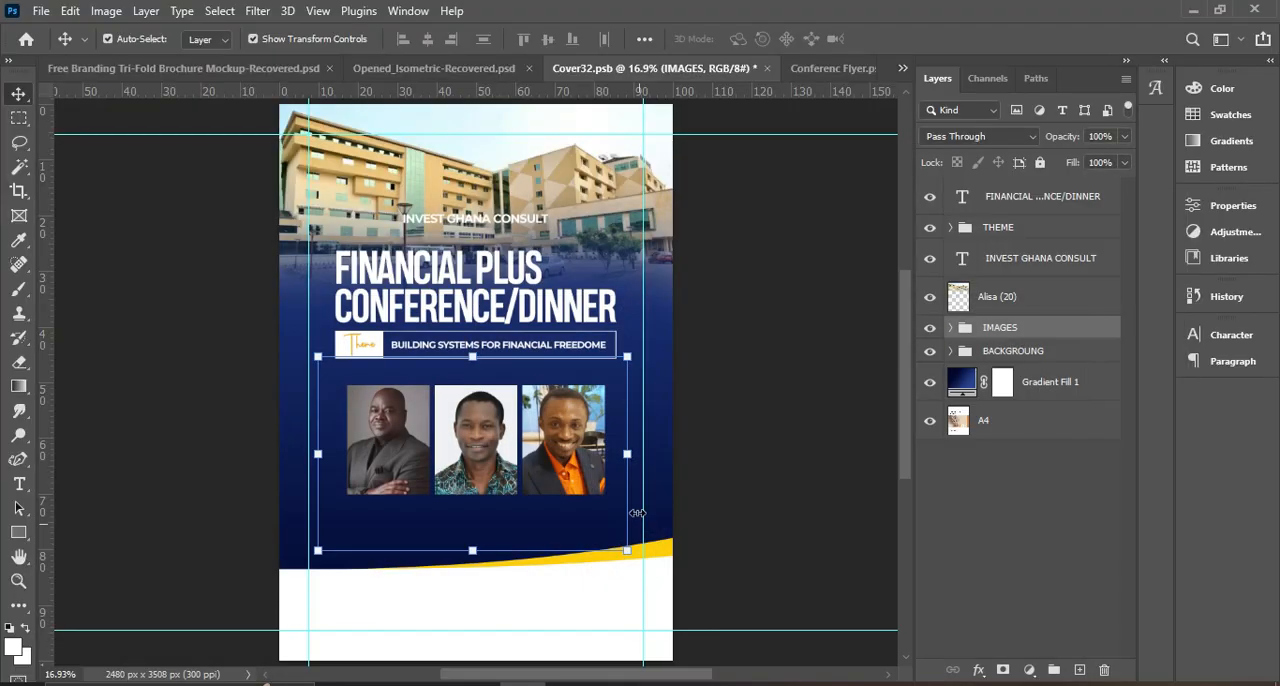
pyautogui.hotkey('shift', 'Up')
pyautogui.hotkey('shift', 'Up')
pyautogui.hotkey('shift', 'Up')
pyautogui.hotkey('shift', 'Up')
pyautogui.hotkey('shift', 'Up')
pyautogui.hotkey('shift', 'Up')
pyautogui.hotkey('shift', 'Up')
pyautogui.hotkey('shift', 'Up')
pyautogui.hotkey('shift', 'Up')
pyautogui.click(748, 466)
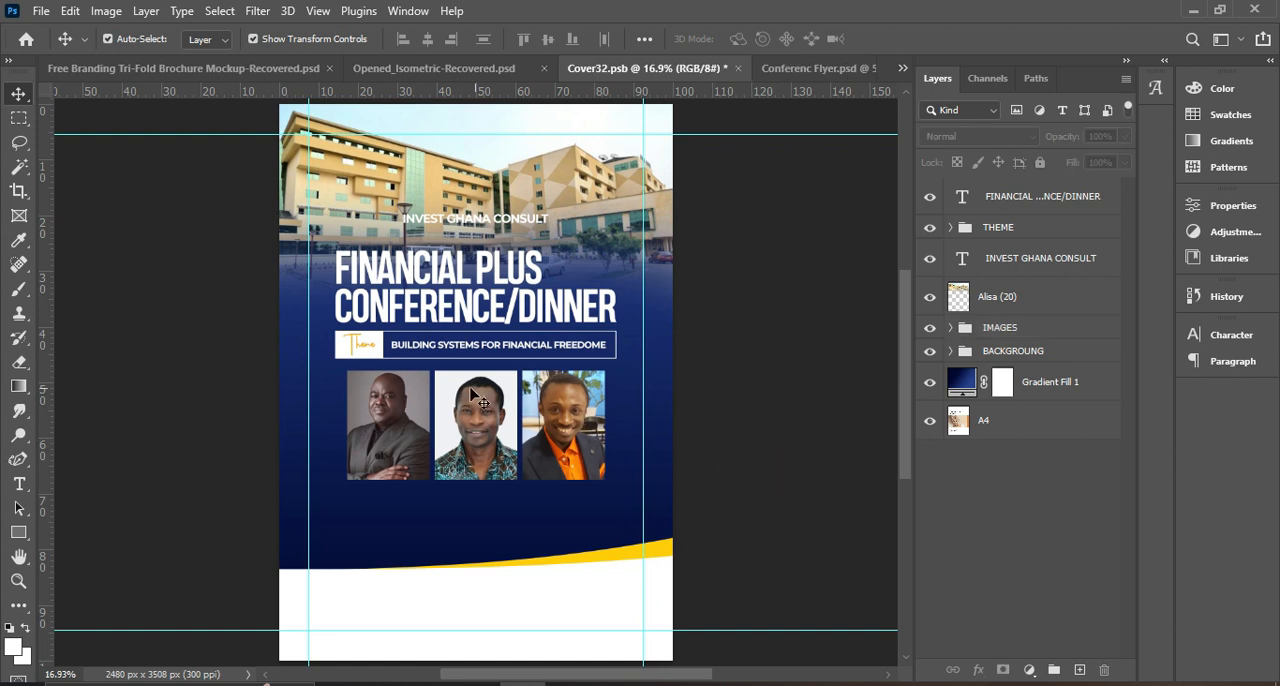
# - Duplicate the INVEST GHANA CONSULT text and place the copy in the blue area below the speaker photos
pyautogui.scroll(-1, 533, 425)
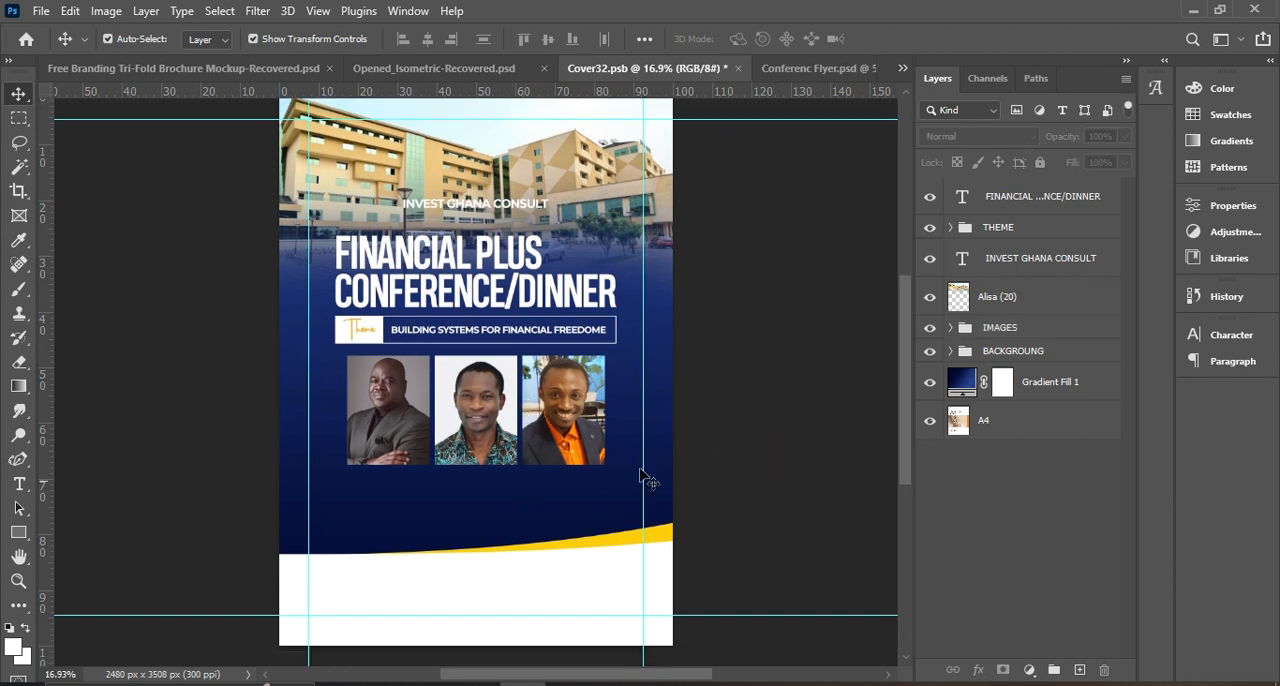
pyautogui.hotkey('ctrl', '+')
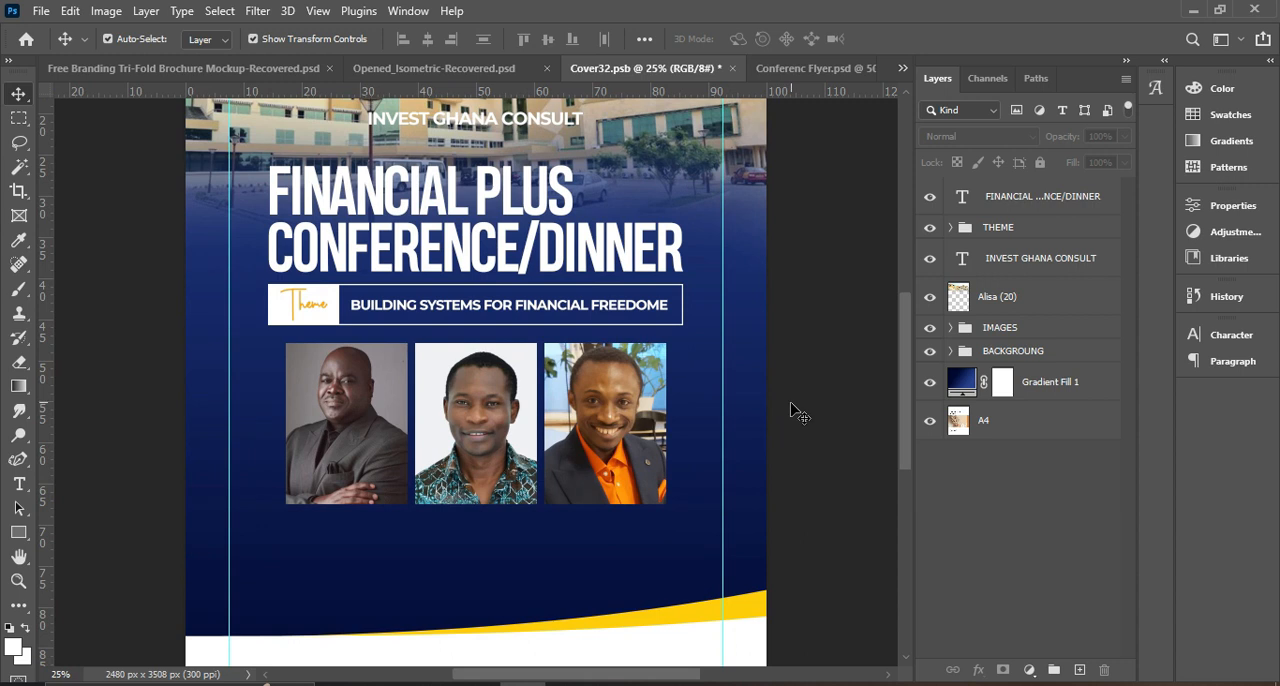
pyautogui.scroll(-4, 795, 414)
pyautogui.scroll(5, 694, 386)
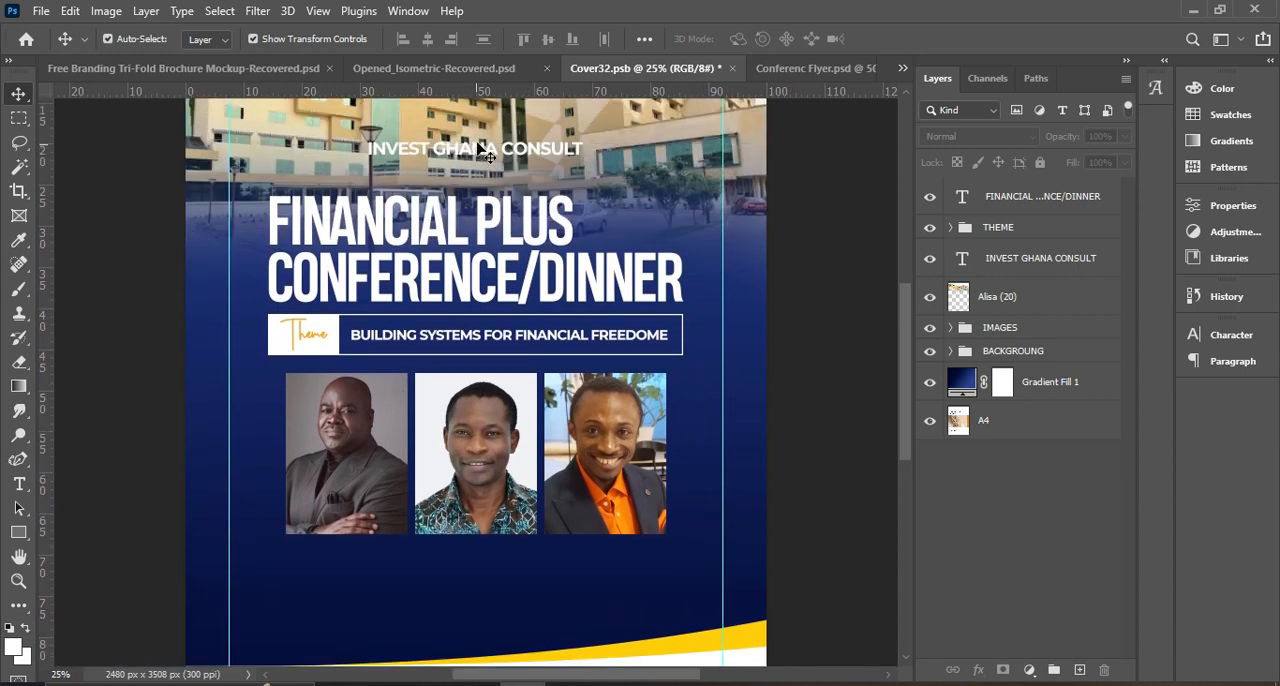
pyautogui.click(487, 155)
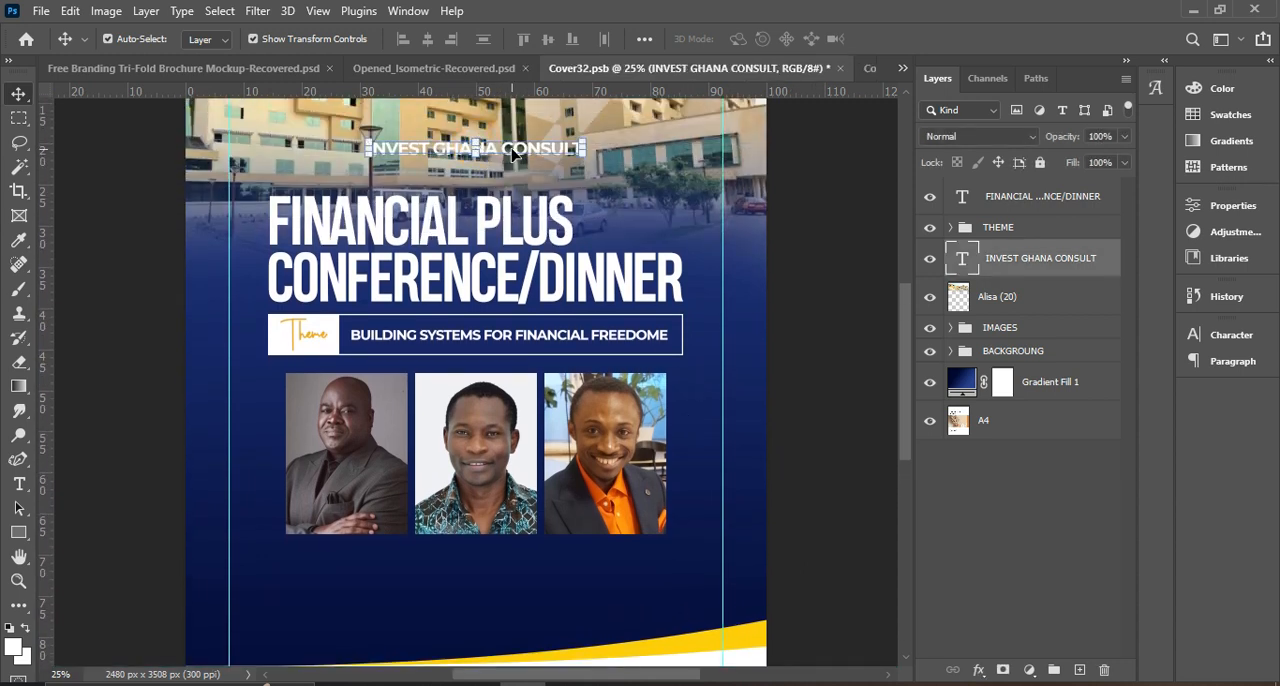
pyautogui.hotkey('ctrl', 'j')
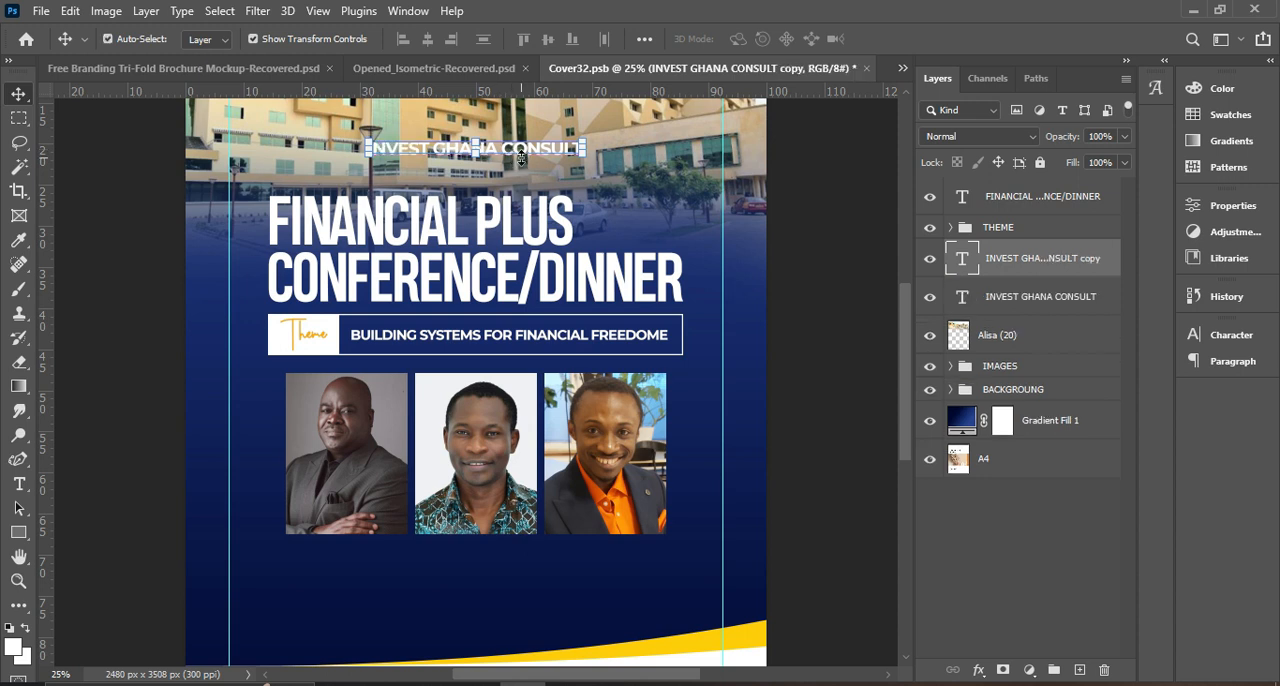
pyautogui.moveTo(528, 170); pyautogui.dragTo(513, 609)
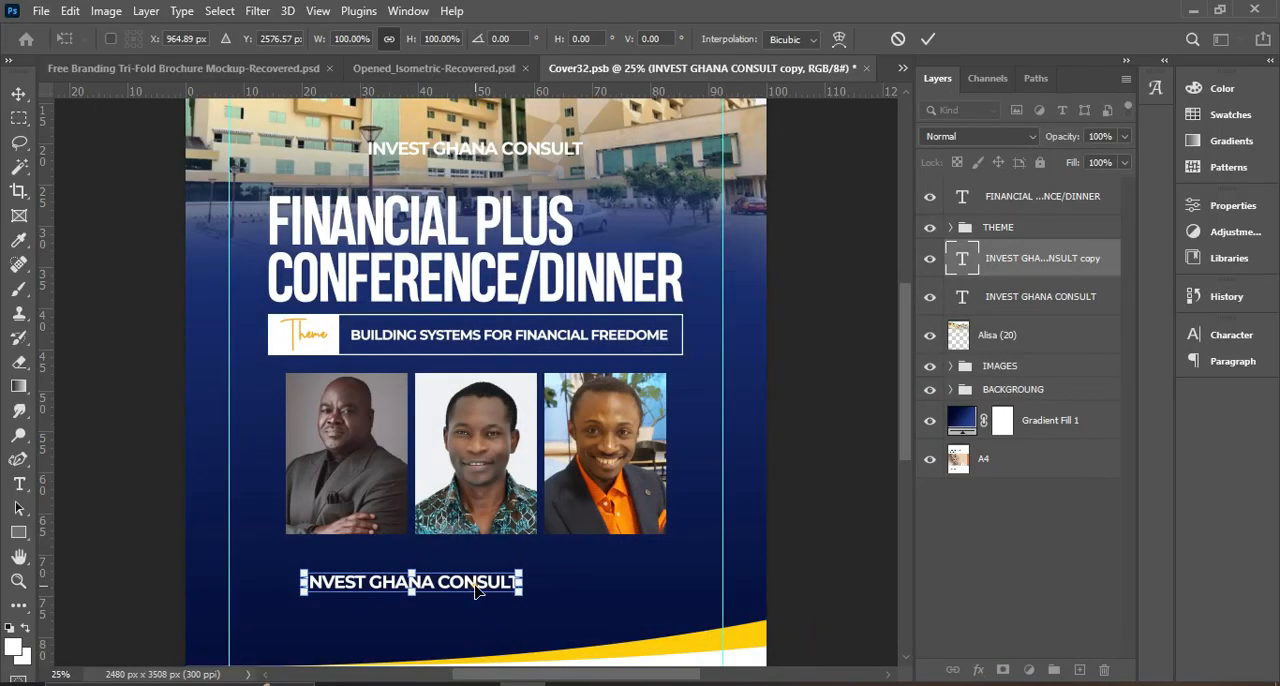
# - Replace the copied text with the first speaker's title and name on two lines, as in the FRONT.jpg reference
pyautogui.press('Return')
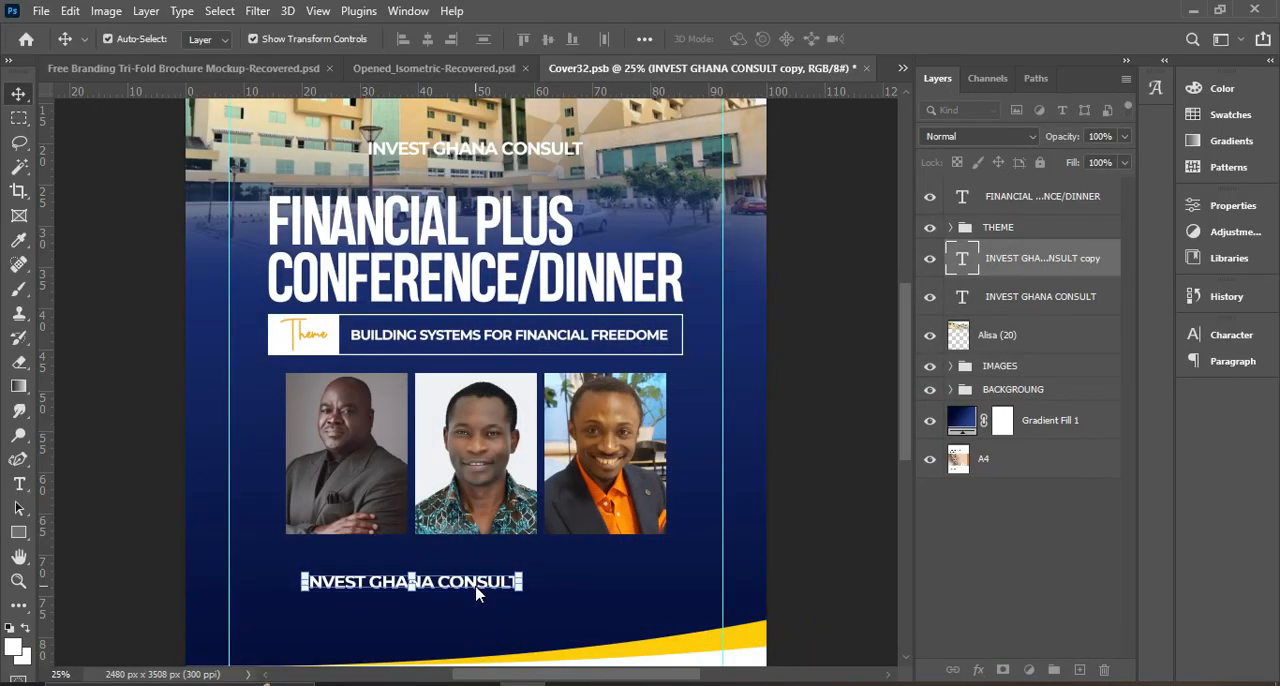
pyautogui.click(476, 586)
pyautogui.doubleClick(476, 581)
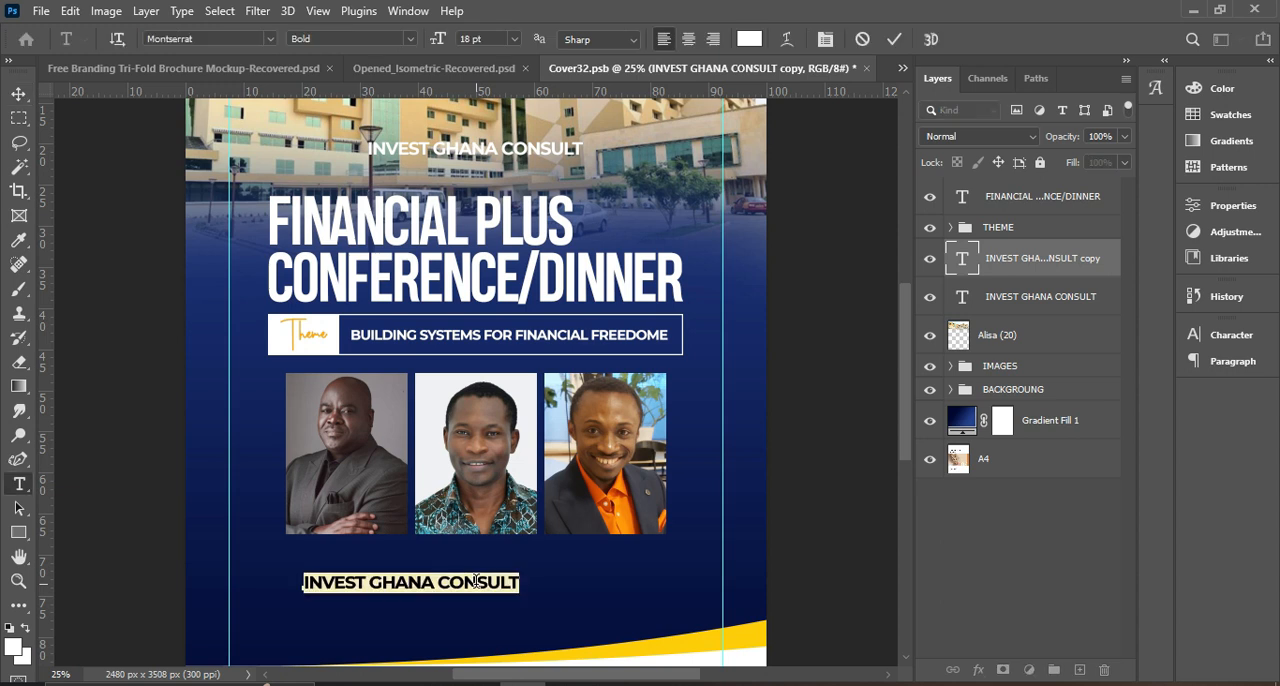
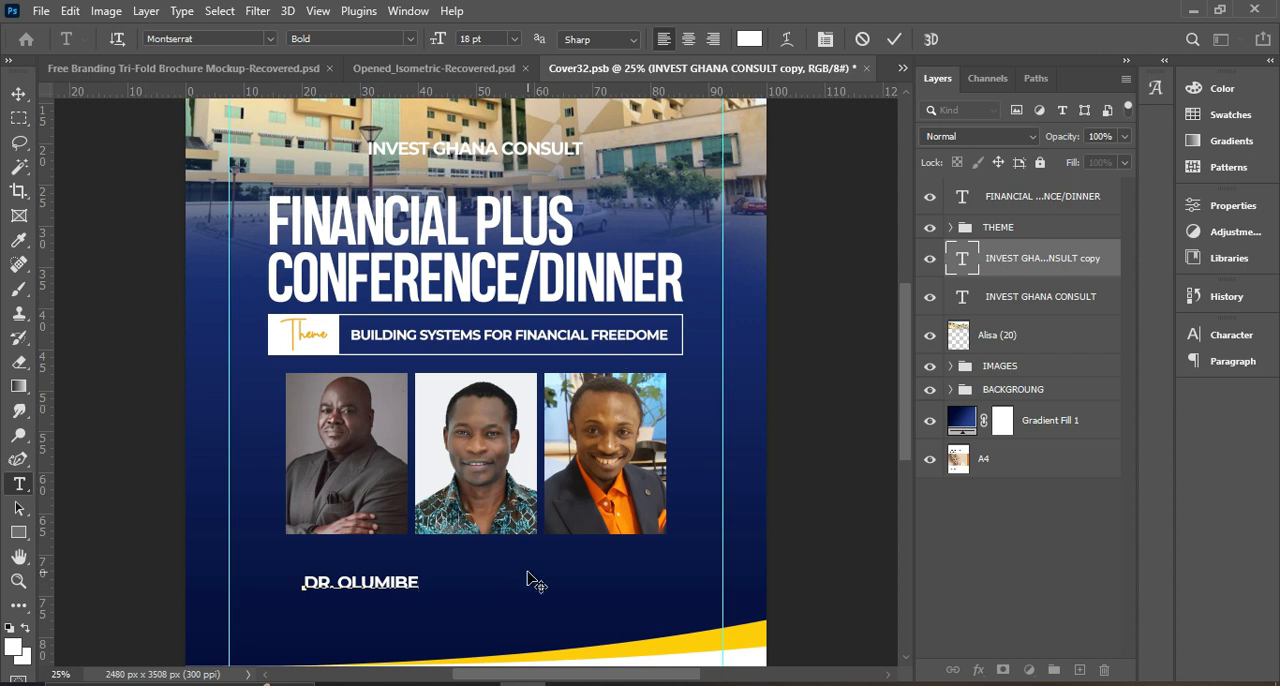
pyautogui.press('Return')
pyautogui.click(614, 684)
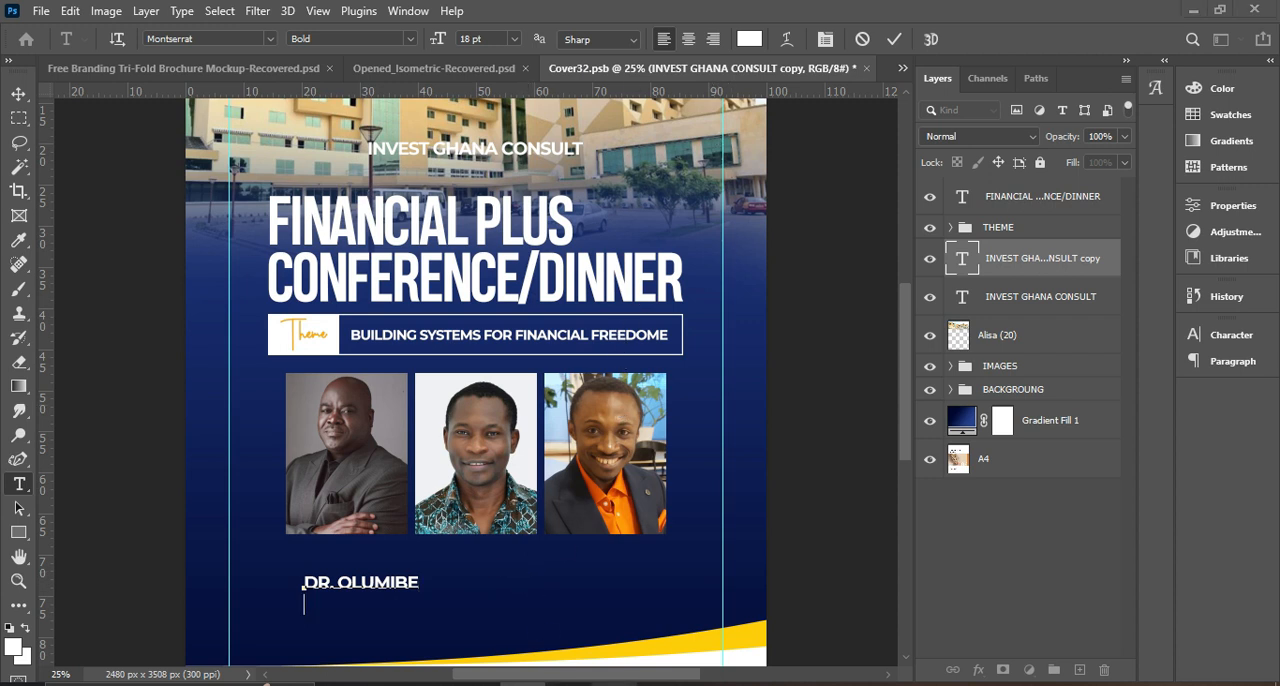
pyautogui.click(614, 684)
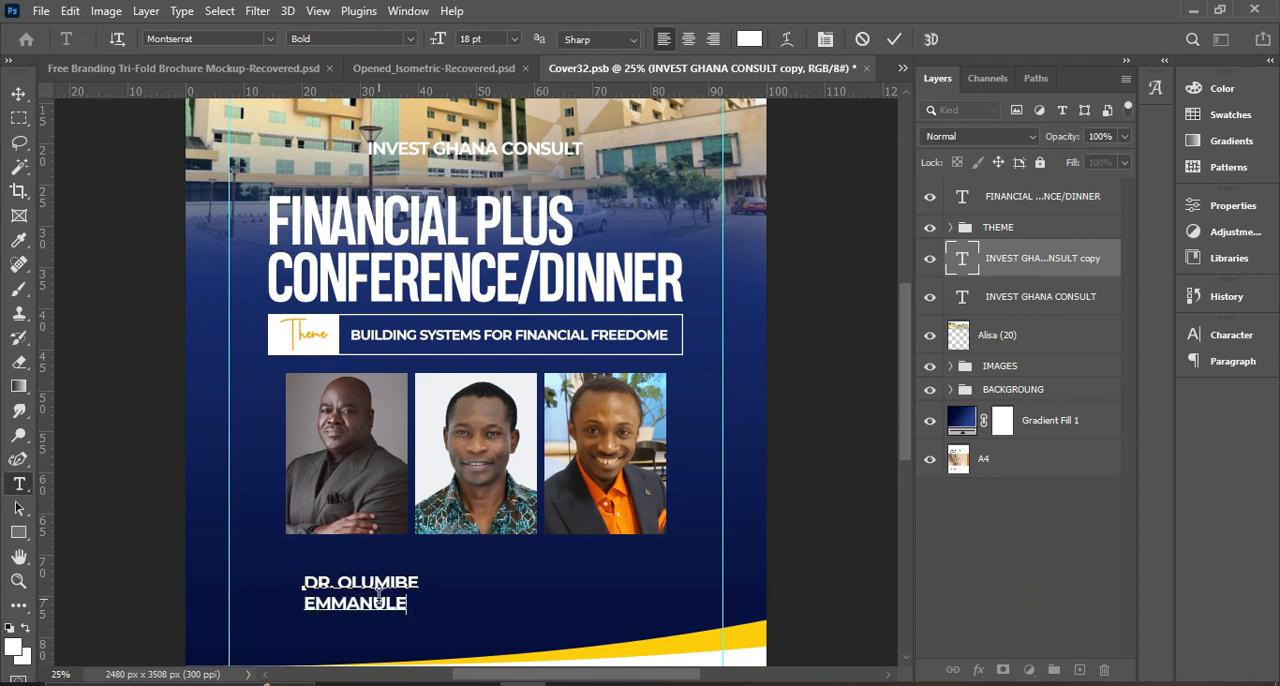
# - Center-align the two-line speaker name and position it directly under the first speaker photo
pyautogui.hotkey('ctrl', 'a')
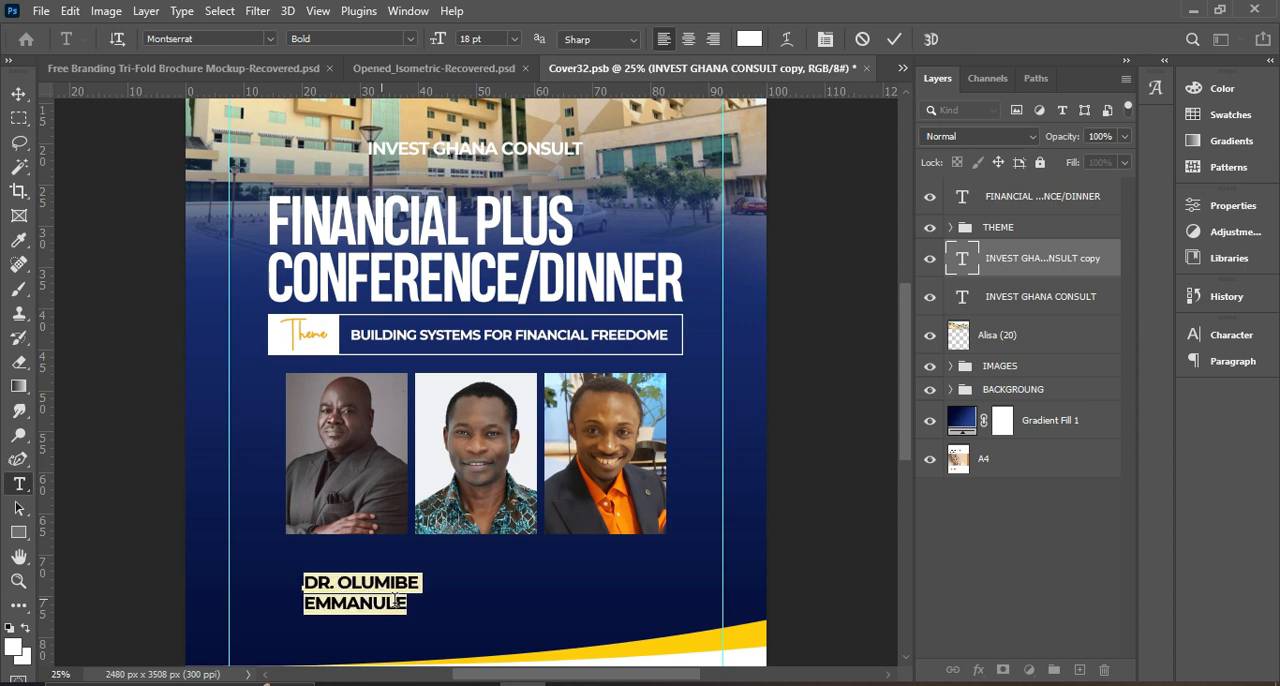
pyautogui.click(696, 41)
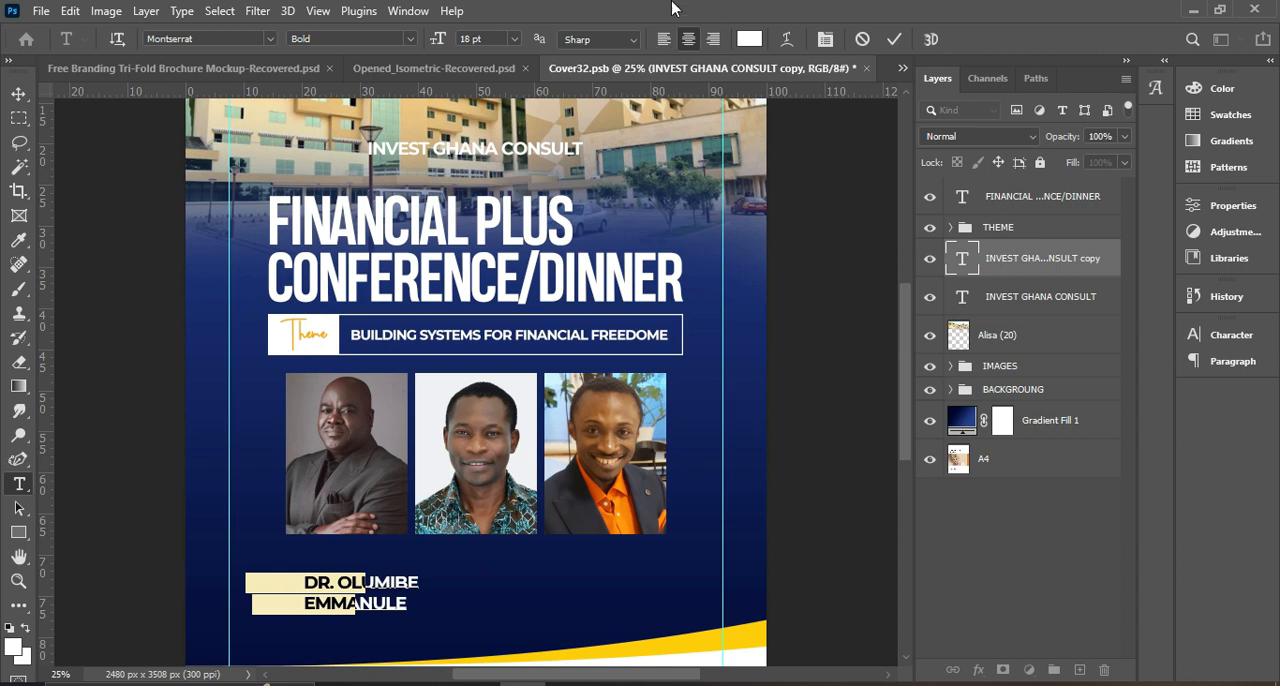
pyautogui.click(895, 38)
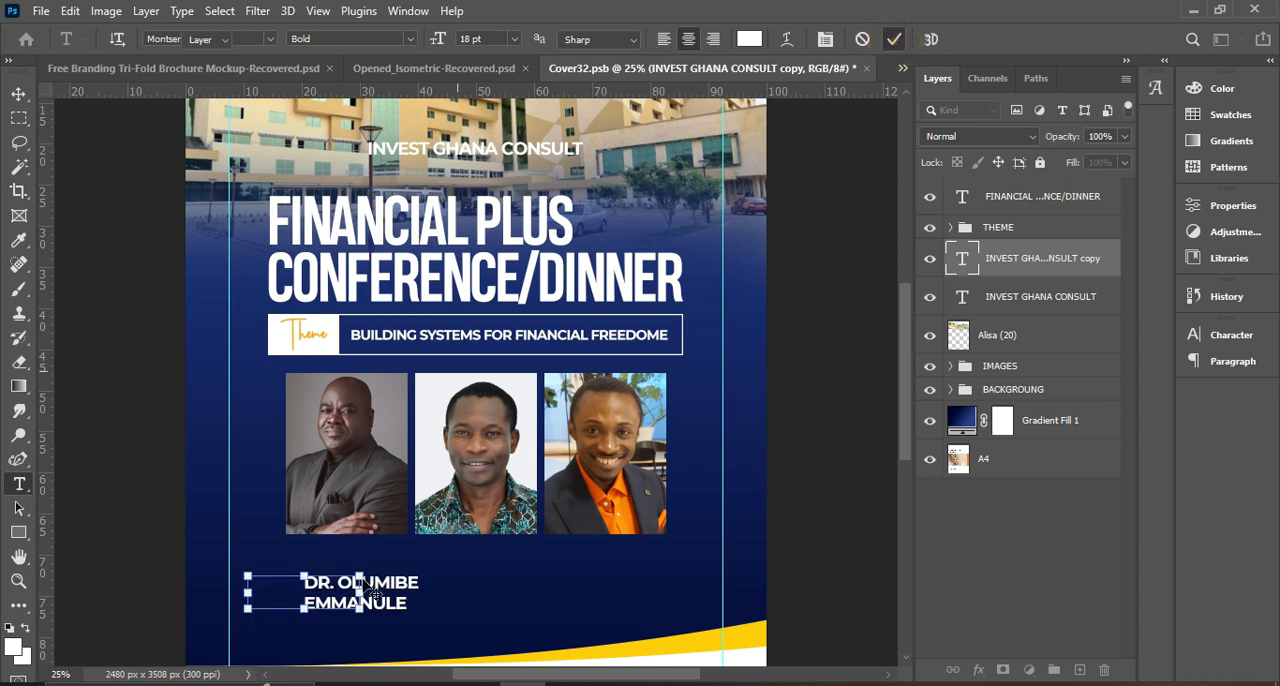
pyautogui.press('v')
pyautogui.moveTo(355, 596); pyautogui.dragTo(373, 578)
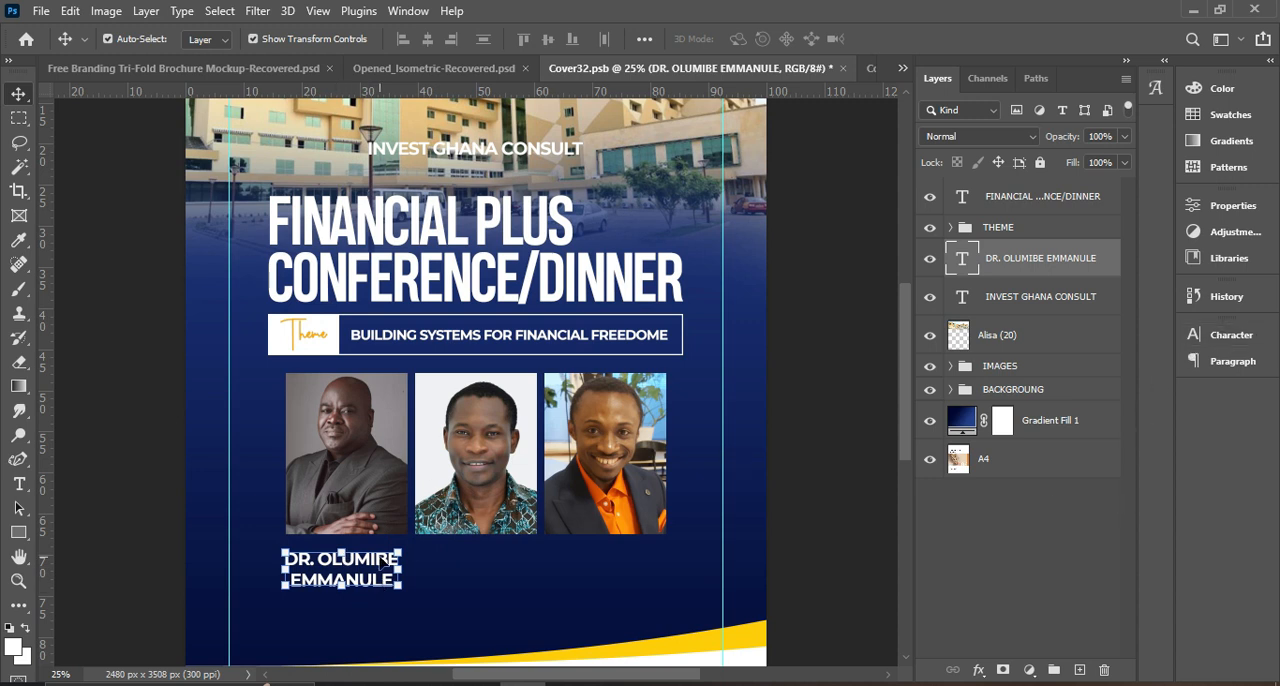
# - Set the font size of the first speaker's name to 12 pt
pyautogui.click(1222, 336)
pyautogui.click(1057, 387)
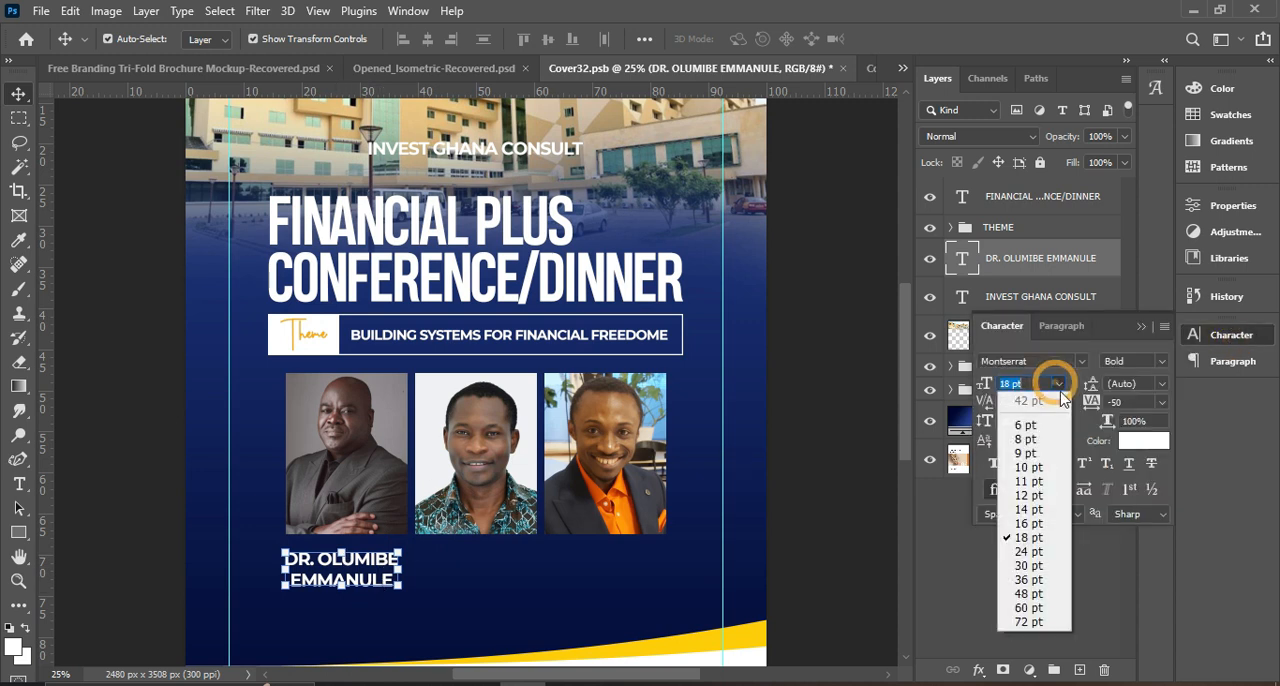
pyautogui.click(1030, 498)
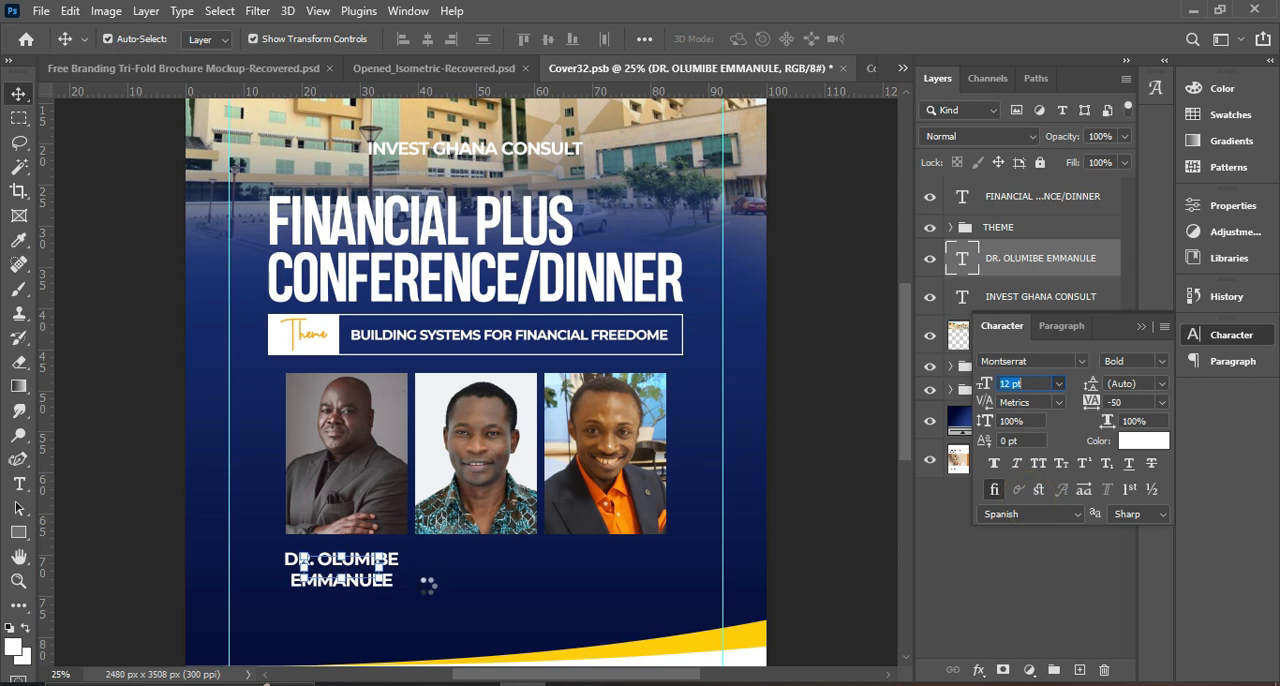
# - Recolor the second line of the first speaker's name to orange FFA800, keeping the first line white
pyautogui.click(358, 568)
pyautogui.moveTo(358, 570); pyautogui.dragTo(287, 567)
pyautogui.doubleClick(361, 568)
pyautogui.click(377, 570)
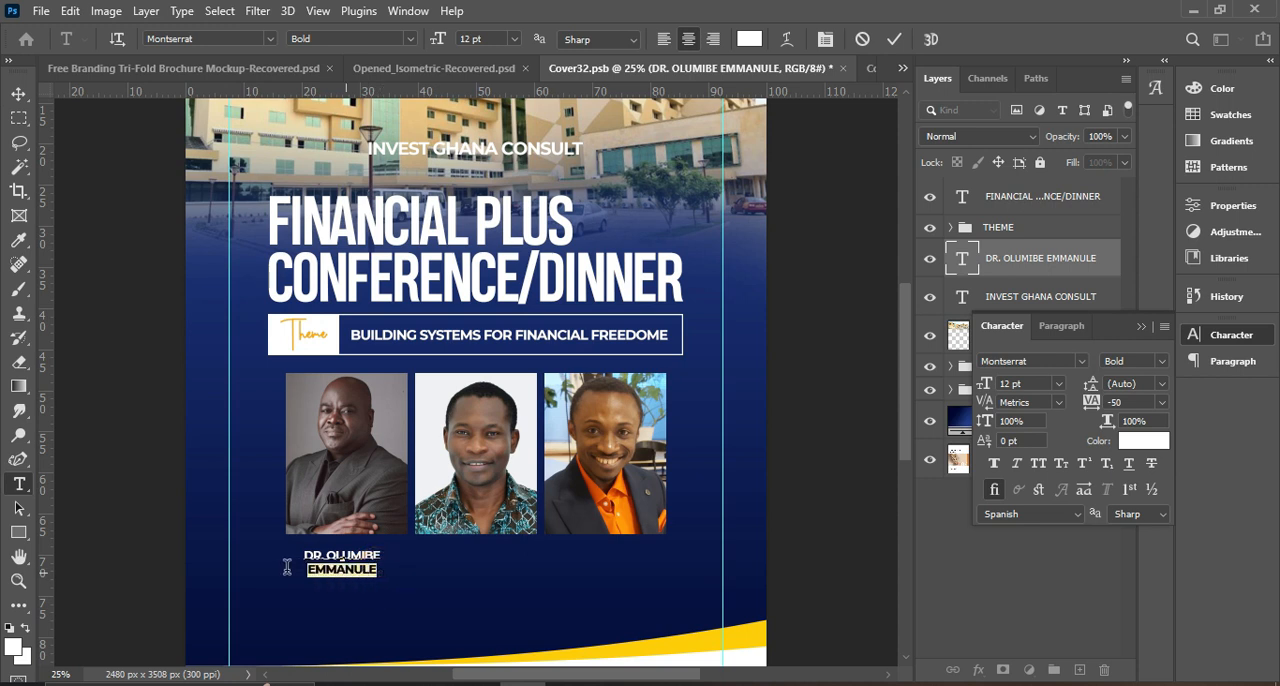
pyautogui.click(1144, 443)
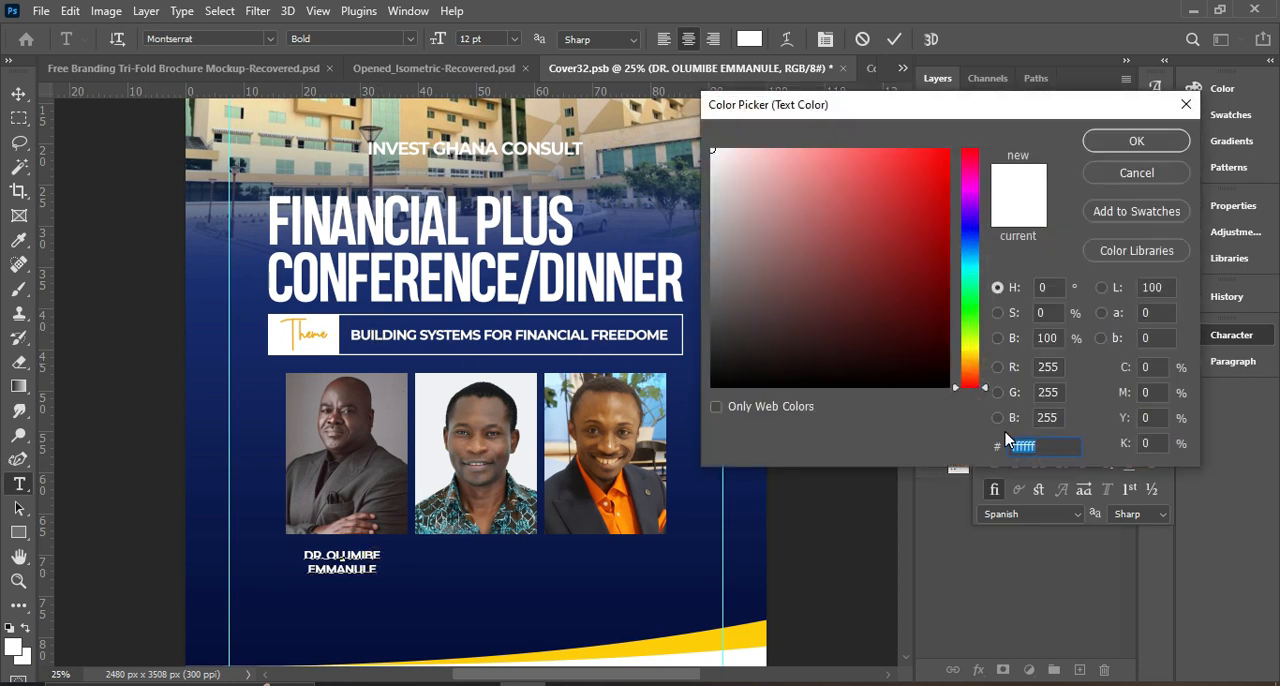
pyautogui.write('FFA')
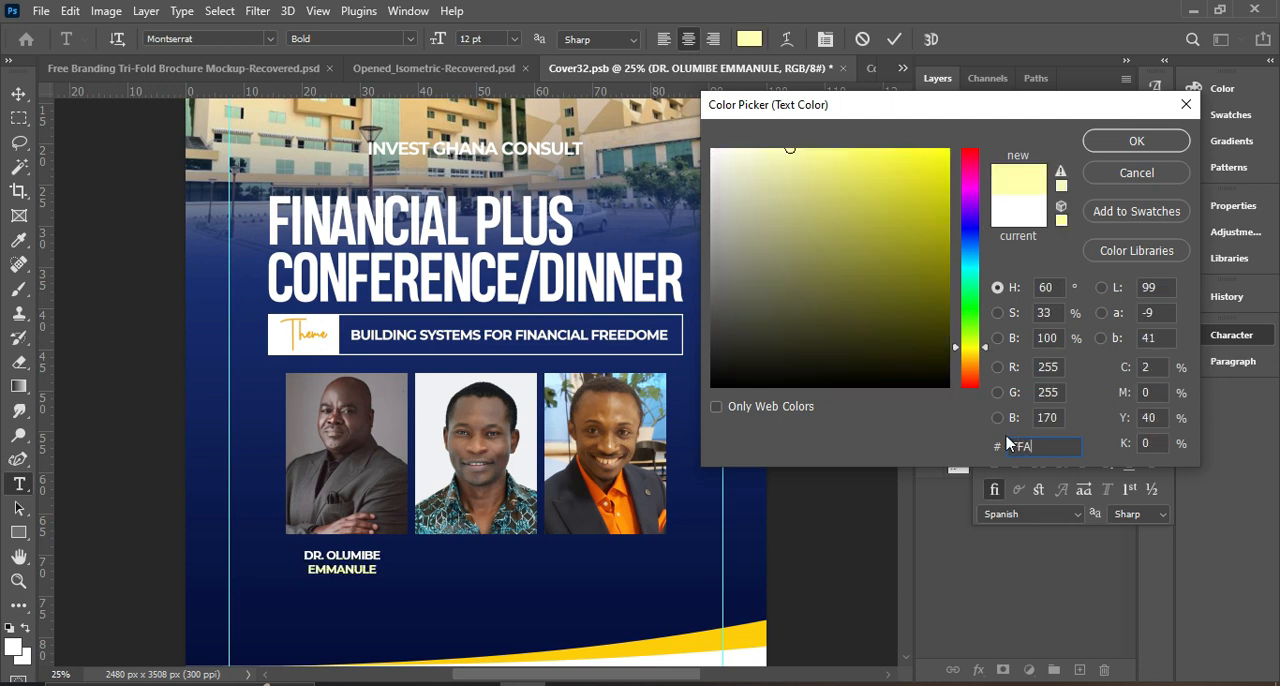
pyautogui.write('800')
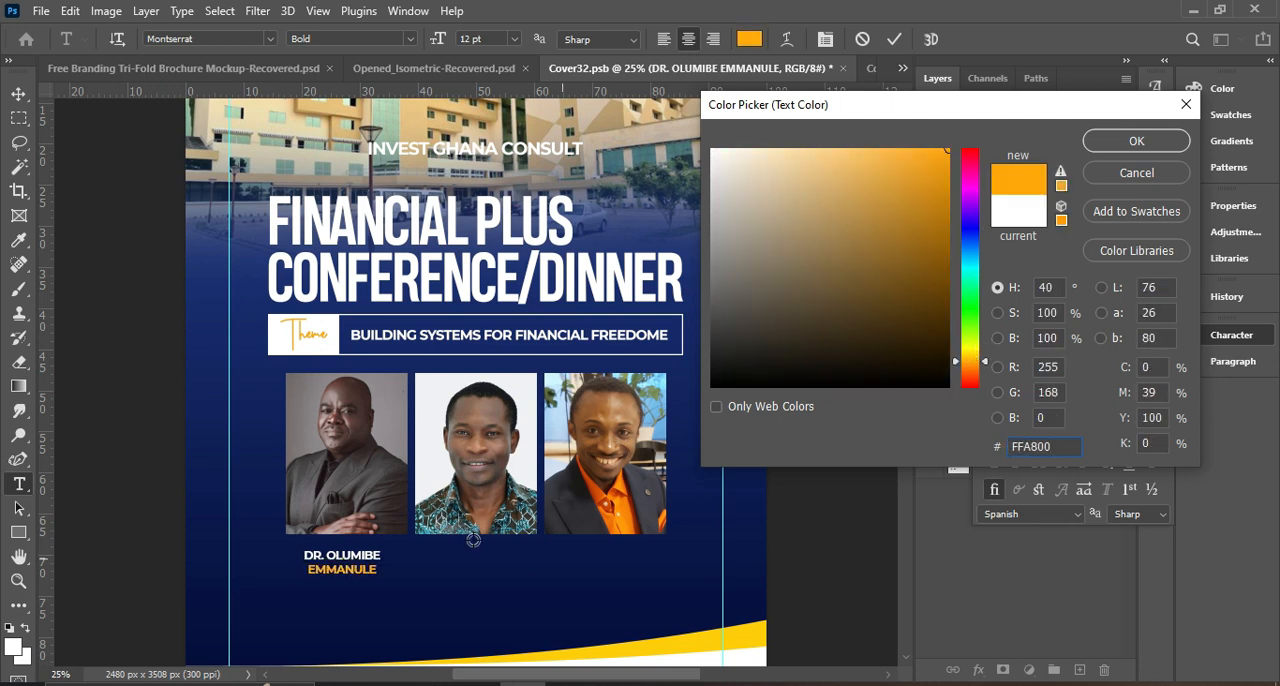
pyautogui.click(1137, 142)
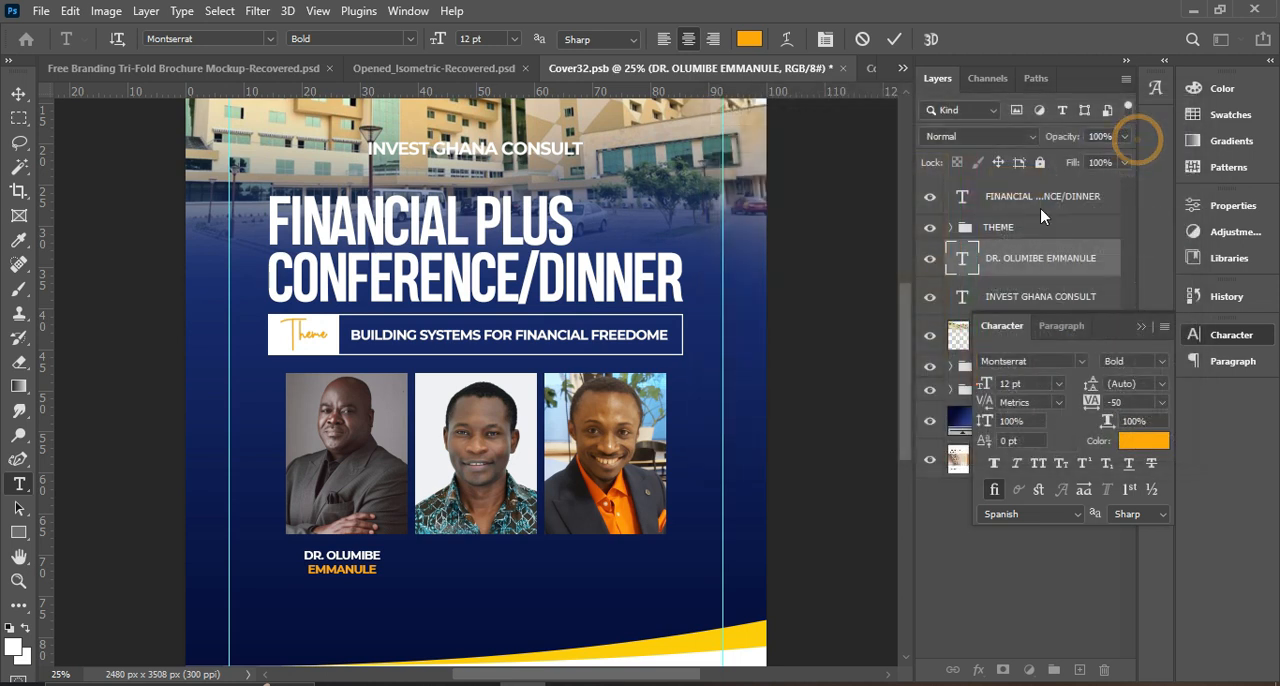
pyautogui.click(894, 39)
# - Duplicate the first speaker's caption under the second photo and replace its first line with the second speaker's title and first name
pyautogui.press('v')
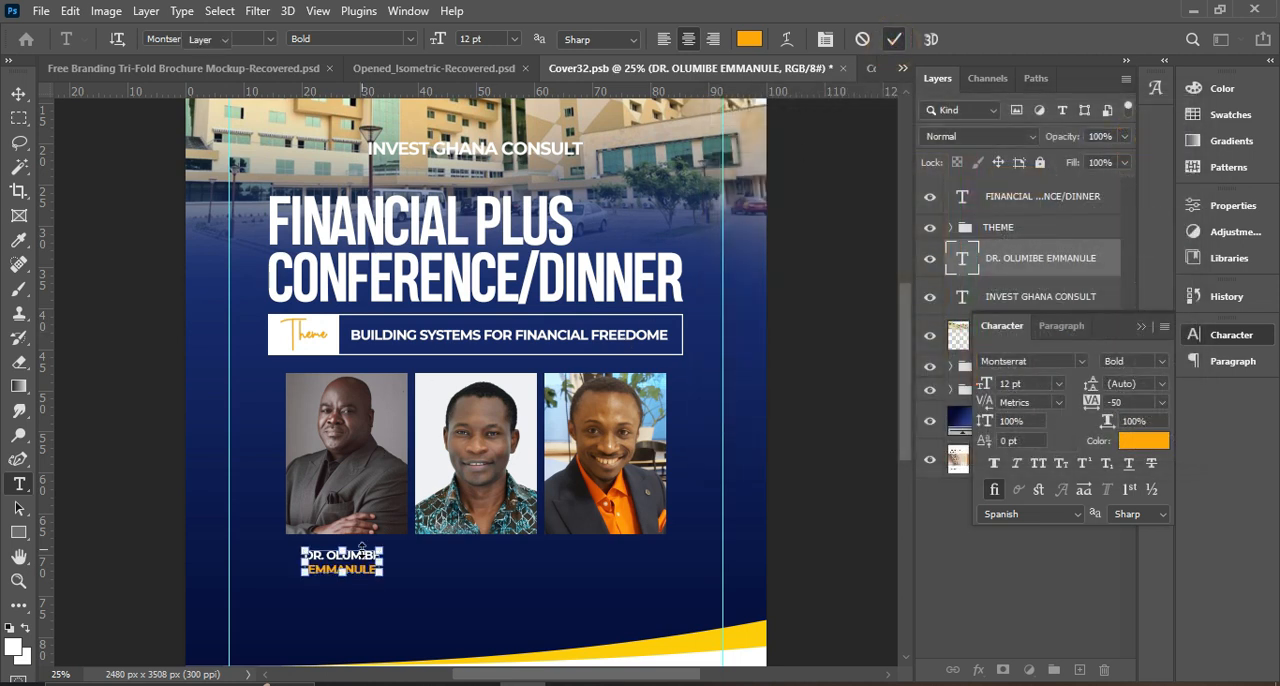
pyautogui.moveTo(367, 565); pyautogui.dragTo(493, 569)
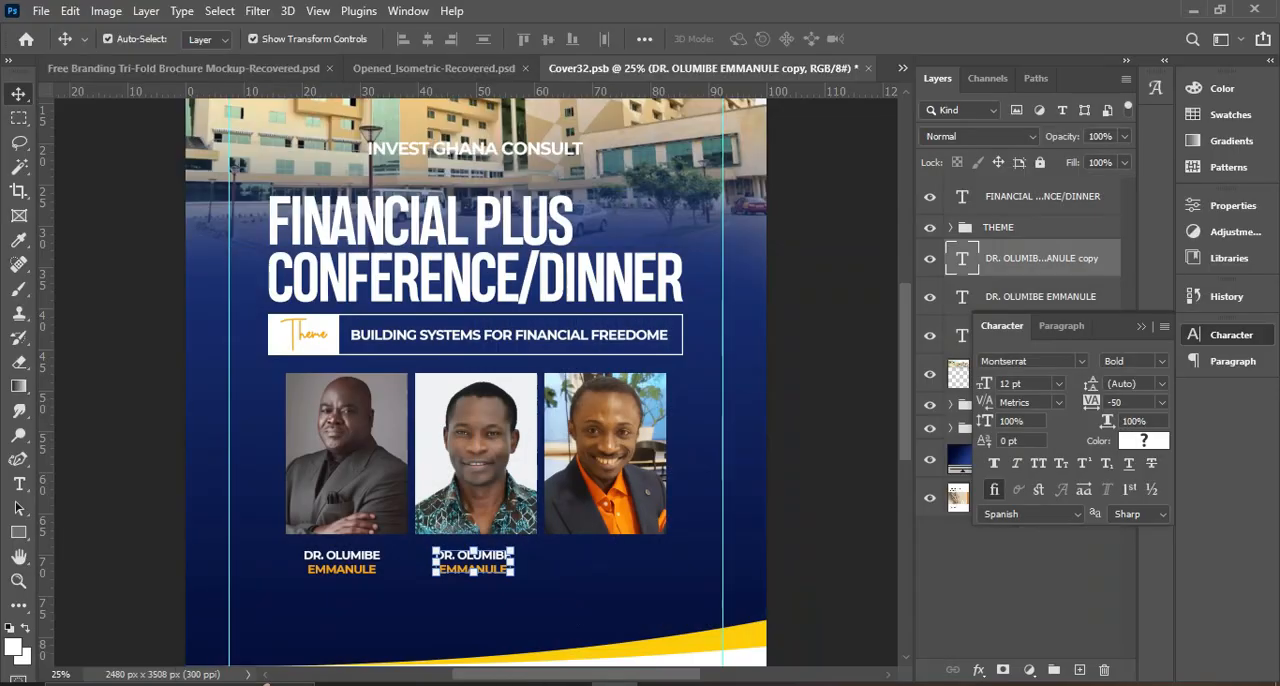
pyautogui.click(500, 565)
pyautogui.doubleClick(500, 565)
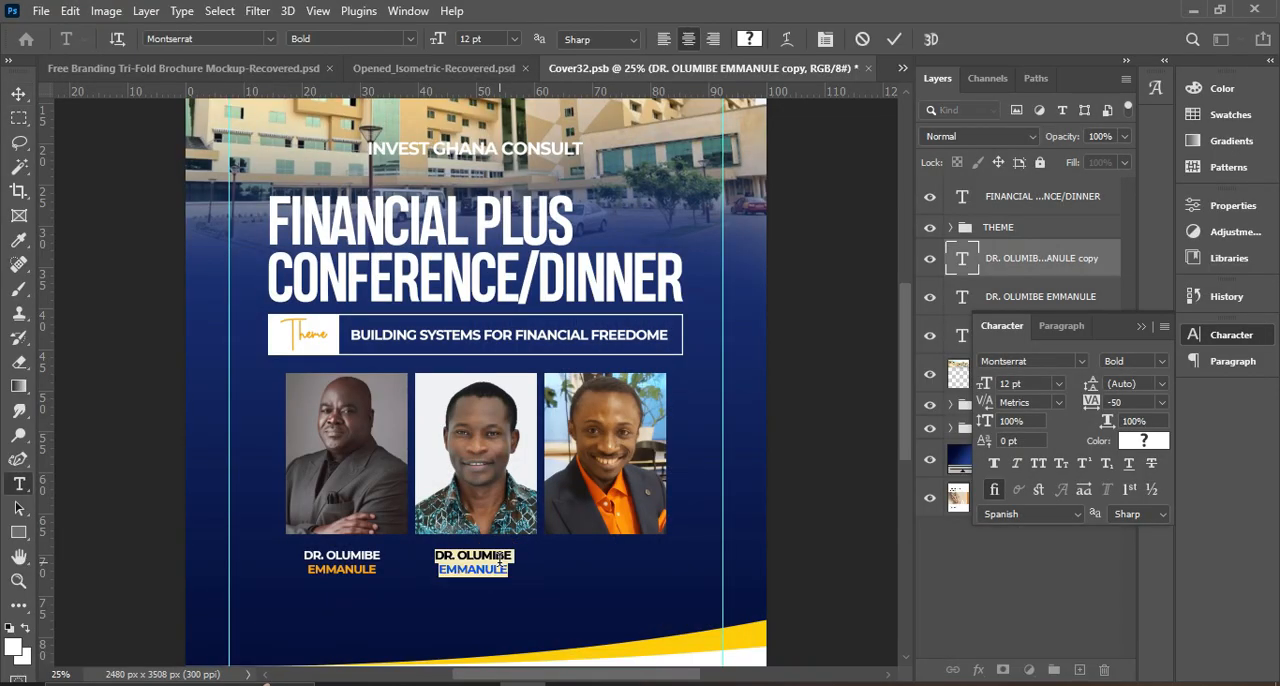
pyautogui.click(512, 555)
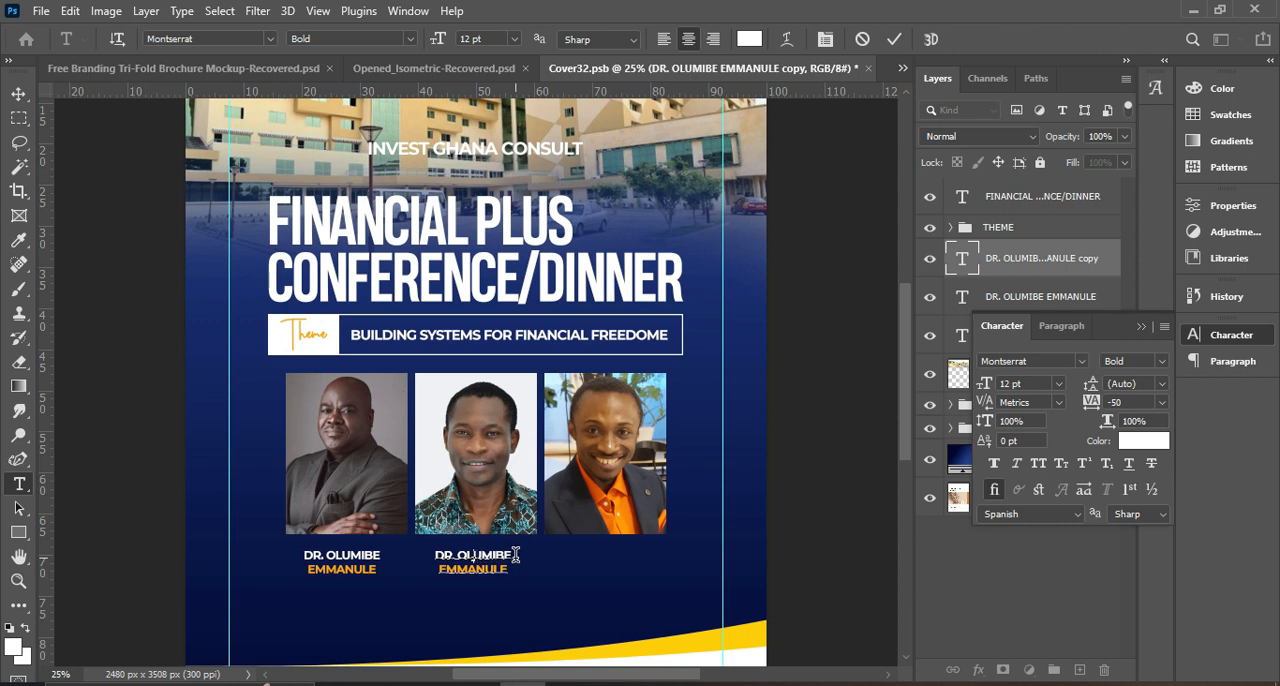
pyautogui.press('BackSpace')
pyautogui.press('BackSpace')
pyautogui.press('BackSpace')
pyautogui.press('BackSpace')
pyautogui.press('BackSpace')
pyautogui.press('BackSpace')
pyautogui.press('BackSpace')
pyautogui.press('BackSpace')
pyautogui.press('BackSpace')
pyautogui.press('BackSpace')
pyautogui.press('BackSpace')
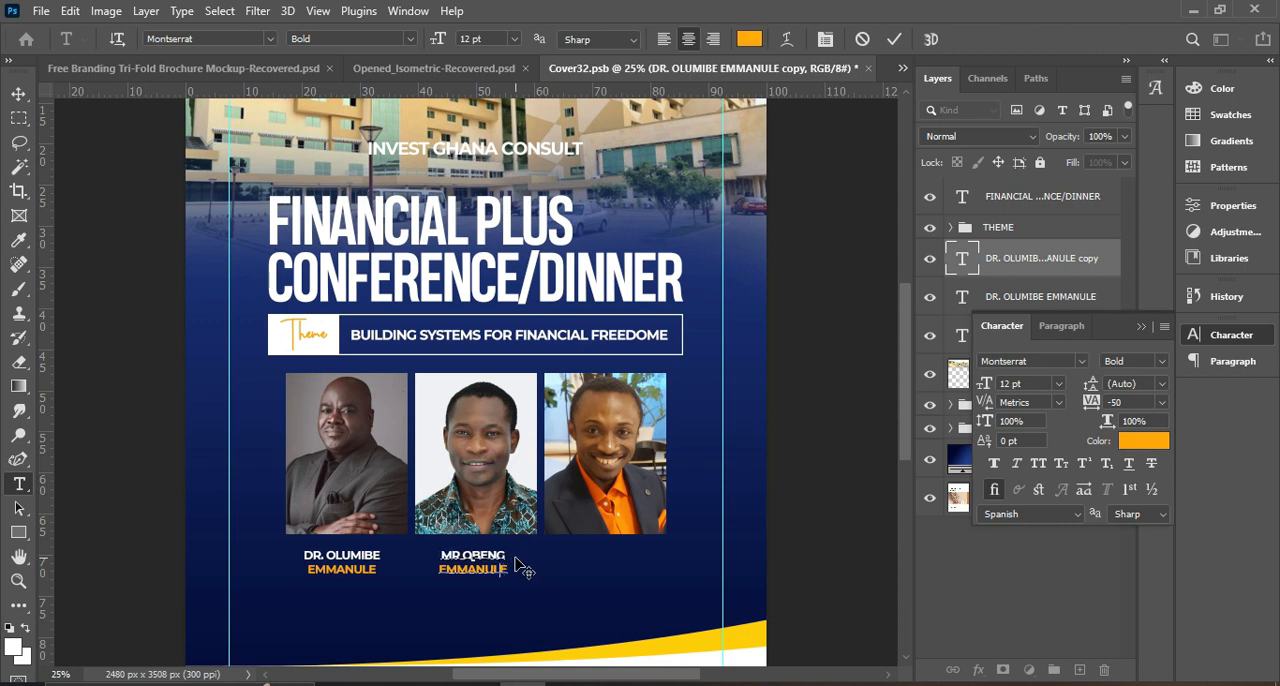
# - Replace the orange line of the second caption with the second speaker's surname, spelled as in the FRONT.jpg reference
pyautogui.press('BackSpace')
pyautogui.press('BackSpace')
pyautogui.press('BackSpace')
pyautogui.press('BackSpace')
pyautogui.press('BackSpace')
pyautogui.press('BackSpace')
pyautogui.press('BackSpace')
pyautogui.click(614, 684)
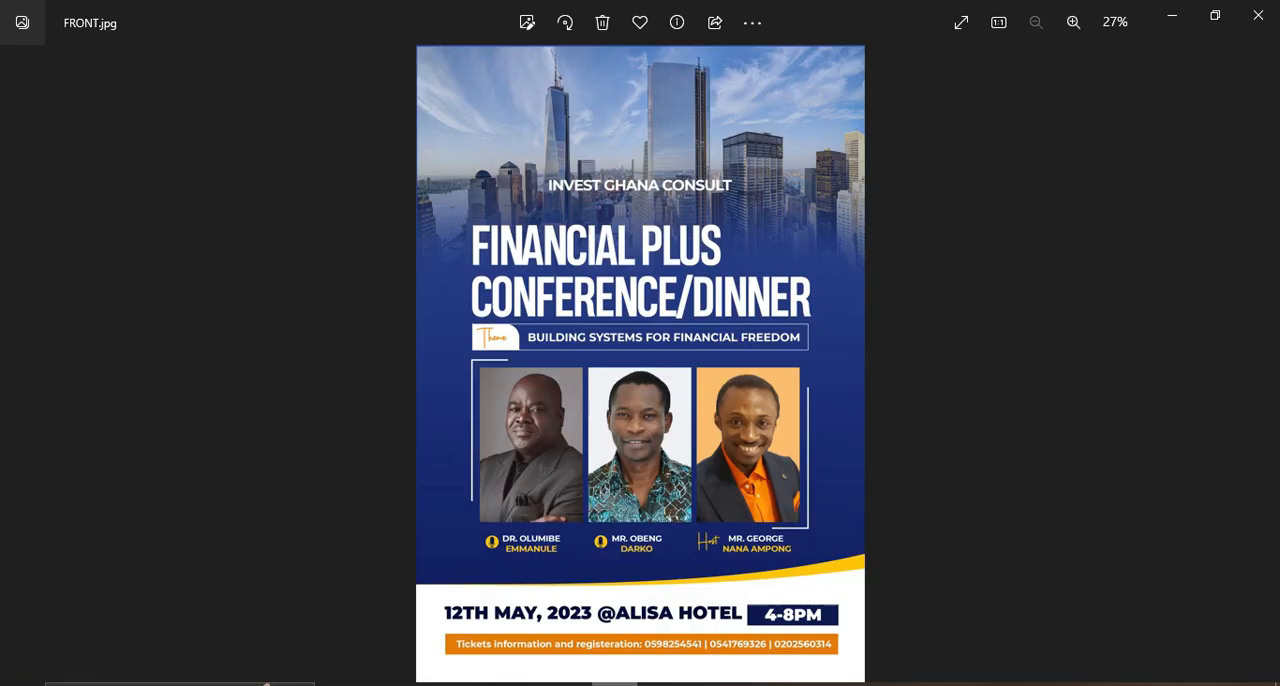
pyautogui.click(614, 684)
pyautogui.press('BackSpace')
pyautogui.click(893, 38)
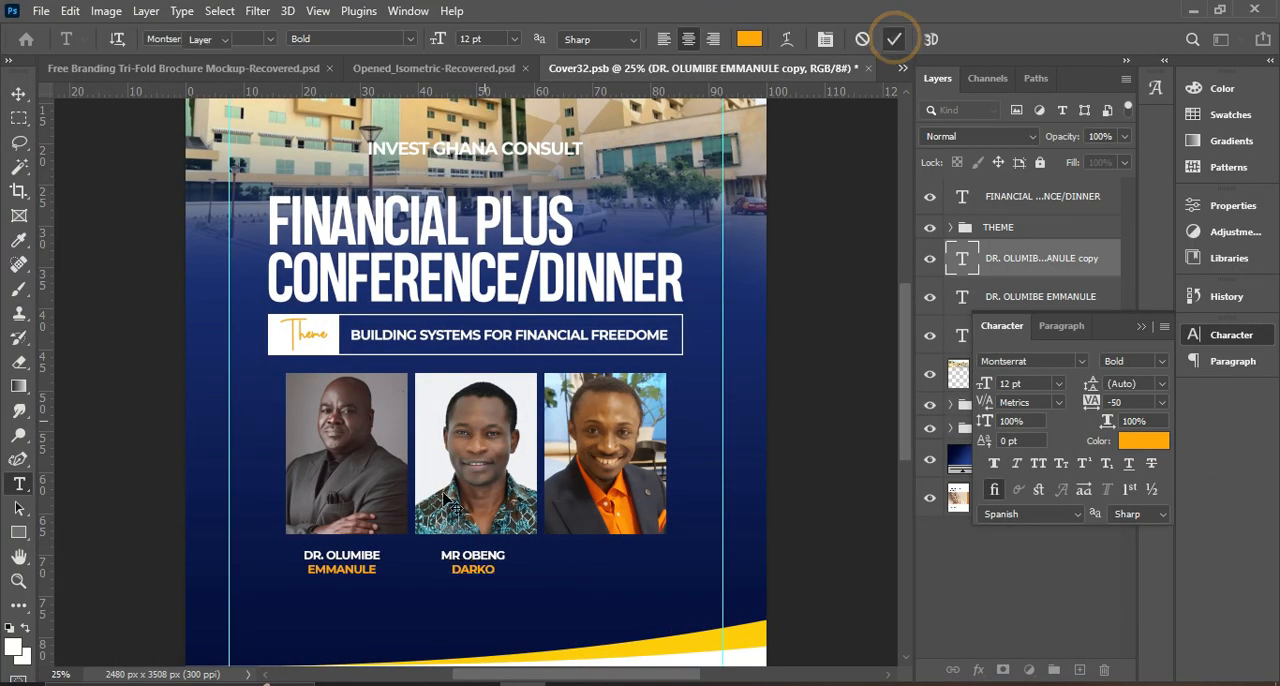
# - Duplicate the second caption under the third photo and replace its white line with the third speaker's title and first name
pyautogui.press('v')
pyautogui.moveTo(487, 568); pyautogui.dragTo(563, 553)
pyautogui.doubleClick(621, 567)
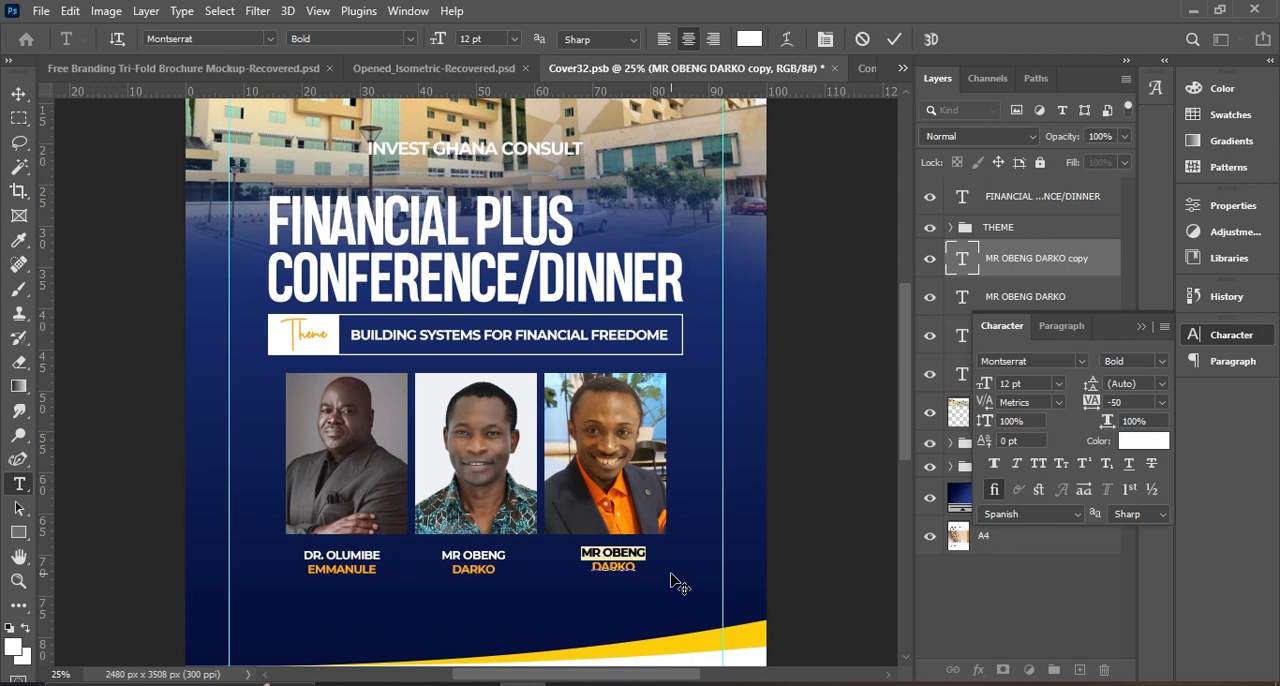
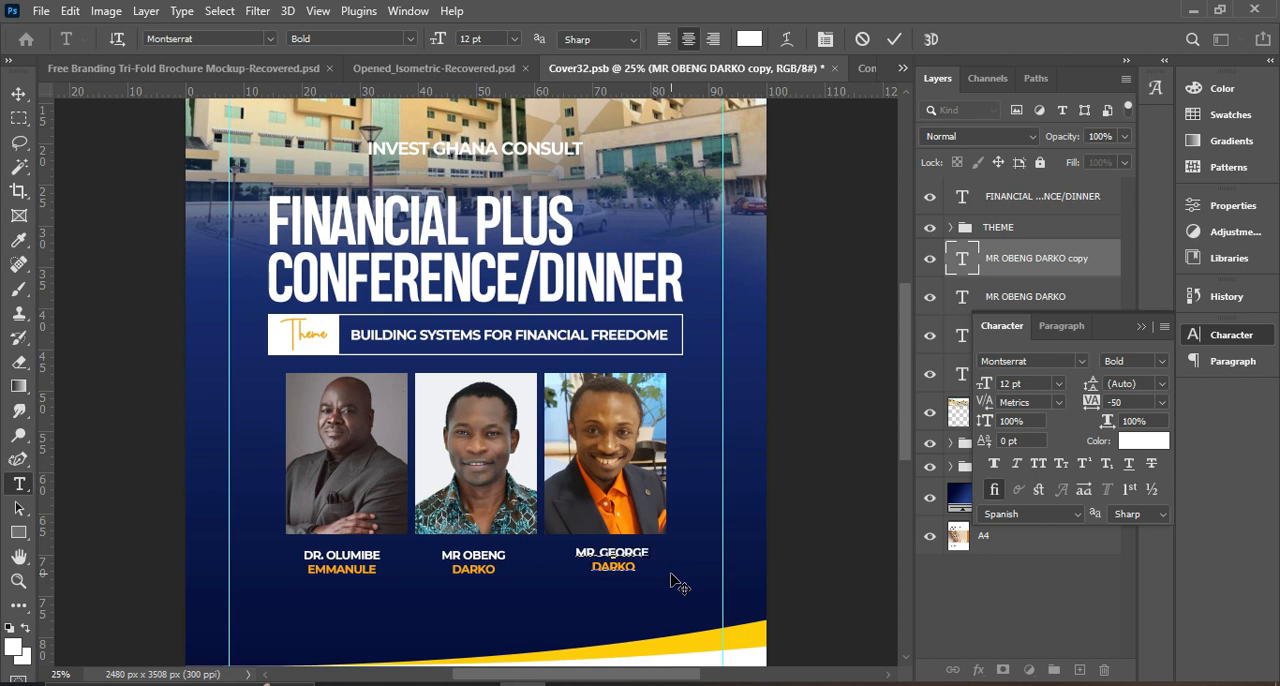
# - Replace the orange line of the third caption with the rest of the third speaker's name
pyautogui.press('Down')
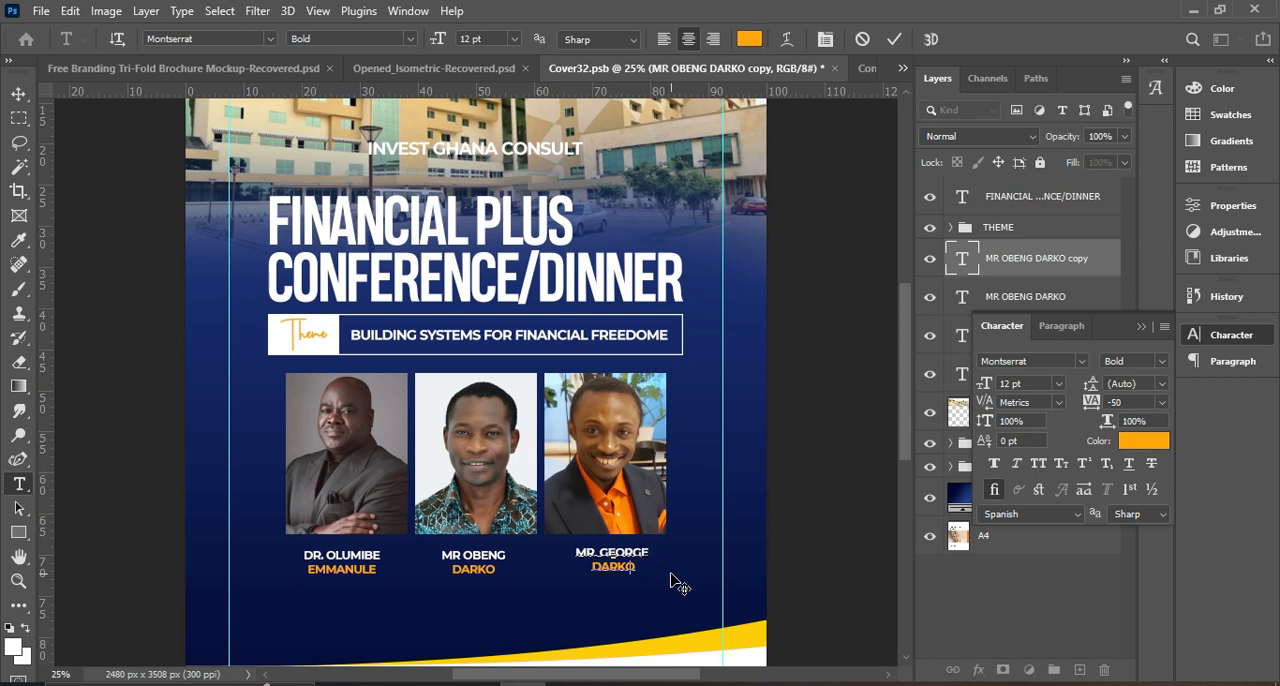
pyautogui.press('BackSpace')
pyautogui.press('BackSpace')
pyautogui.press('BackSpace')
pyautogui.press('BackSpace')
pyautogui.press('BackSpace')
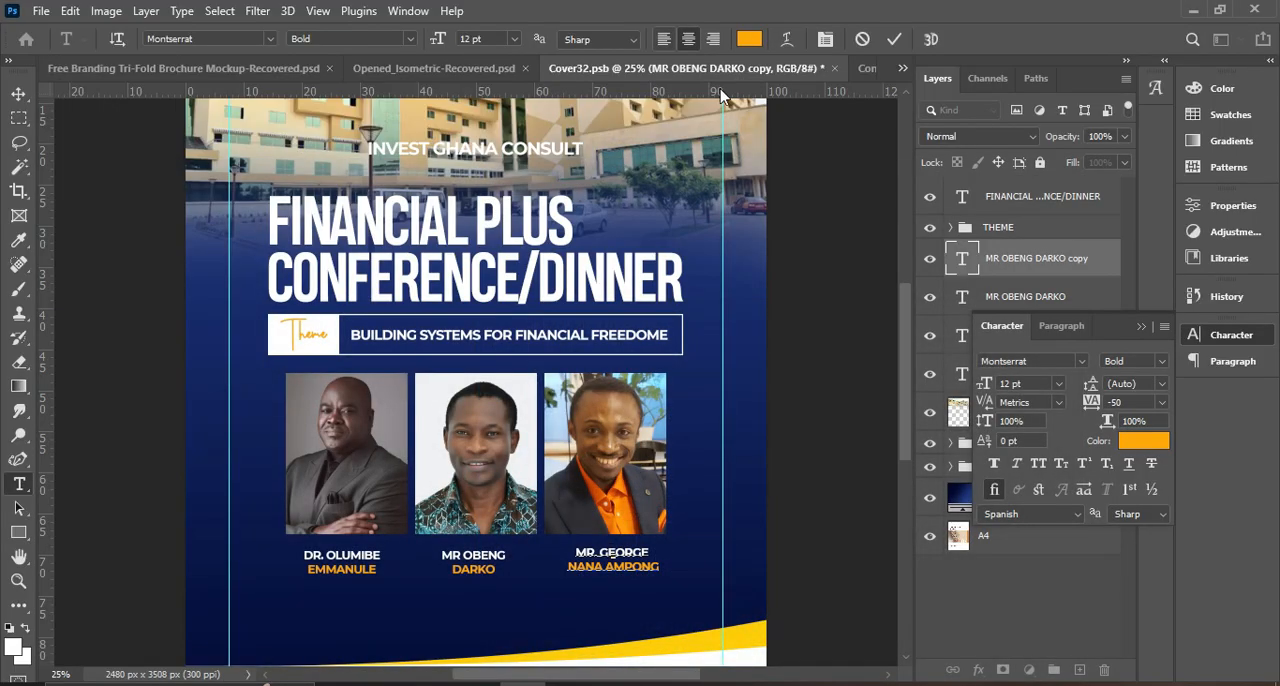
pyautogui.click(901, 39)
pyautogui.press('v')
# - Select the three speaker name captions and align them on their vertical centers
pyautogui.scroll(-2, 578, 520)
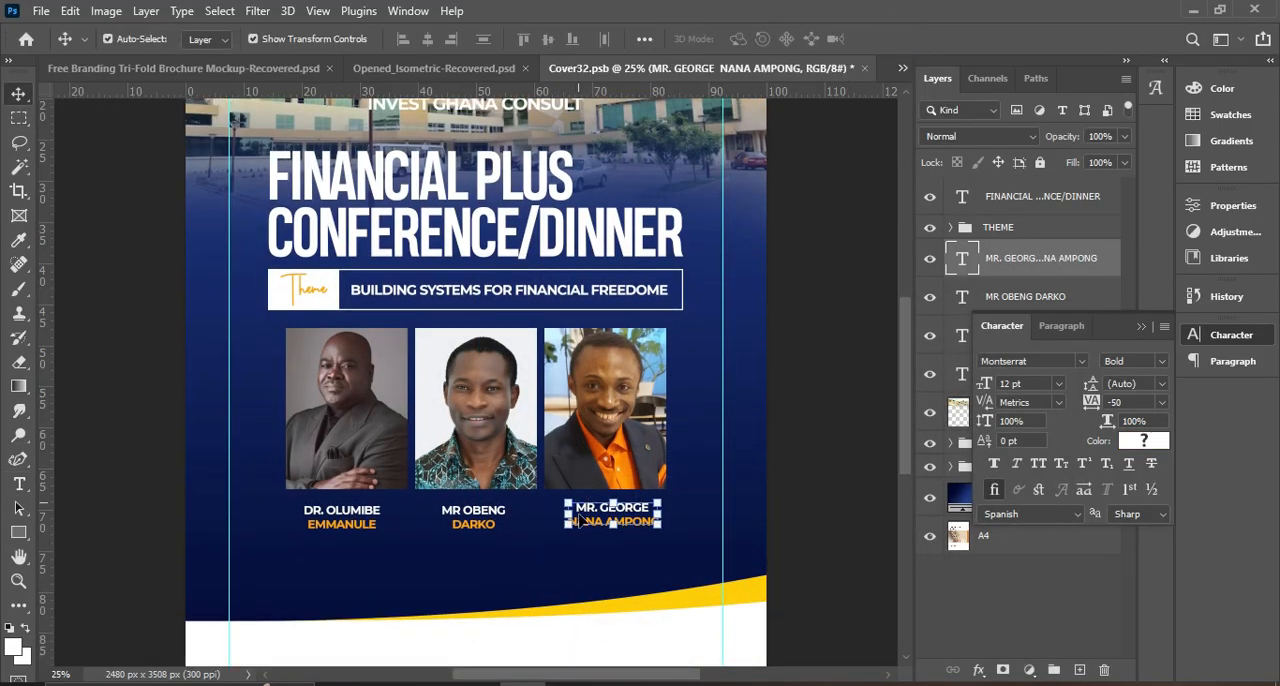
pyautogui.click(1137, 326)
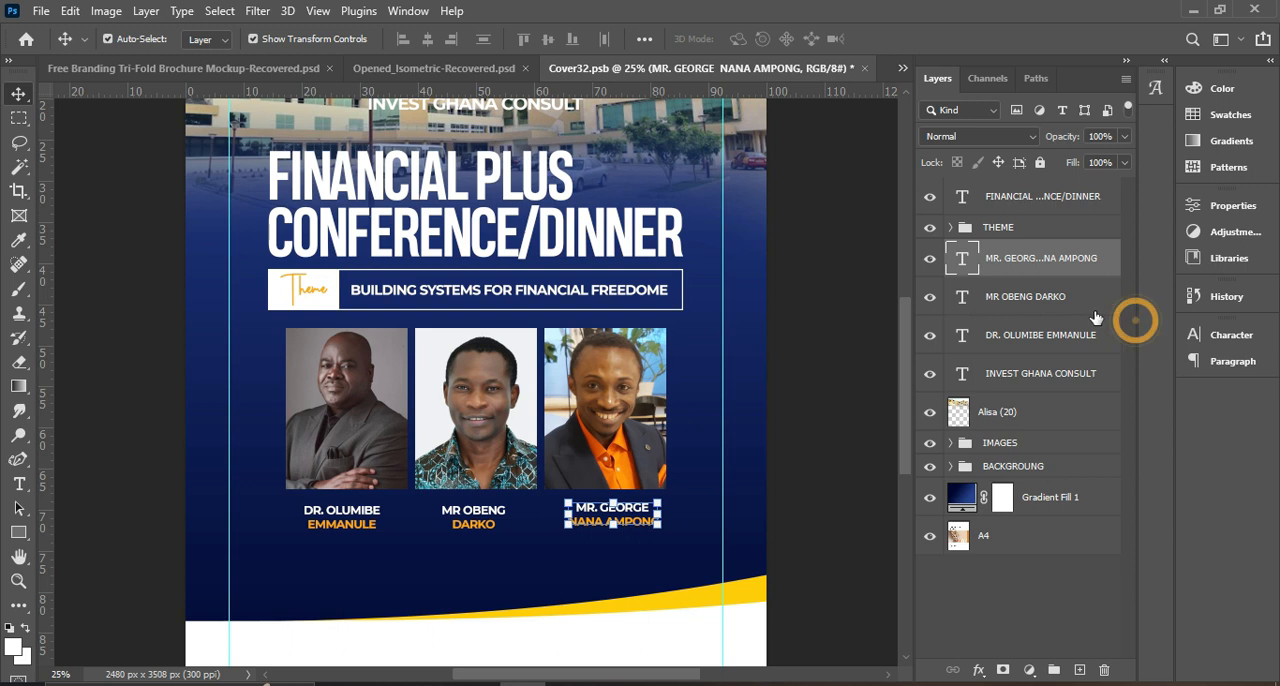
pyautogui.keyDown('shift'); pyautogui.click(1057, 300); pyautogui.keyUp('shift')
pyautogui.keyDown('shift'); pyautogui.click(1048, 339); pyautogui.keyUp('shift')
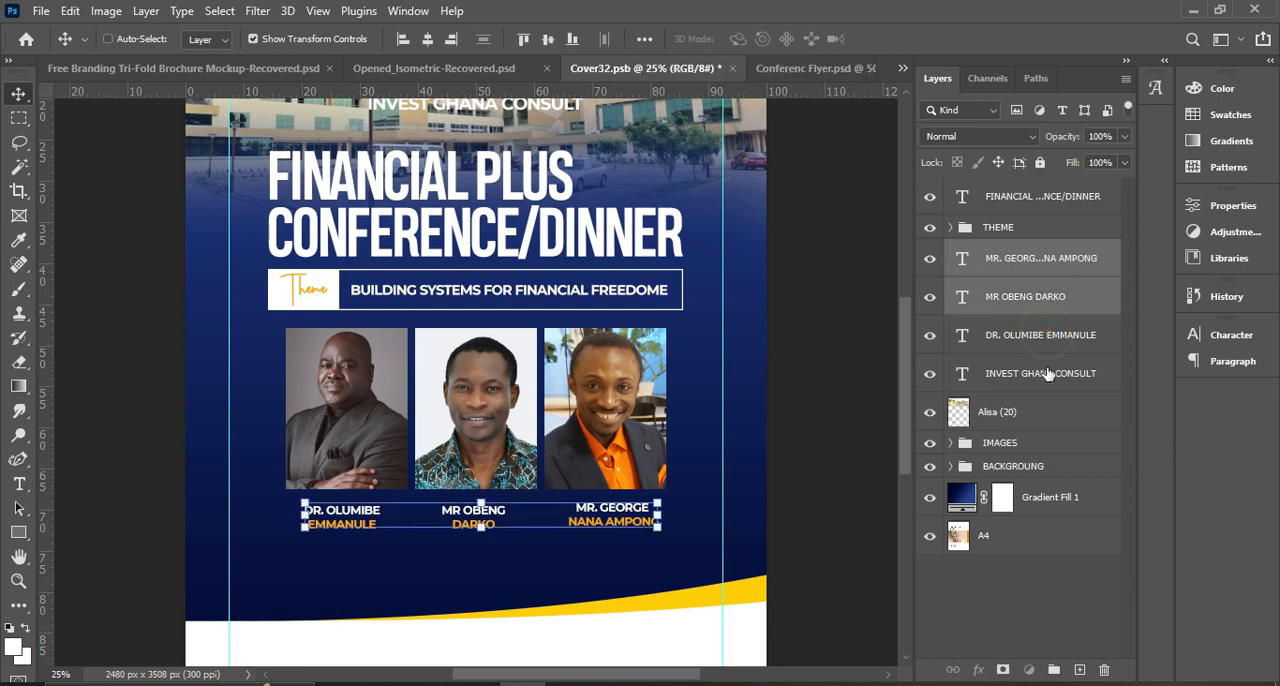
pyautogui.click(547, 39)
pyautogui.click(815, 491)
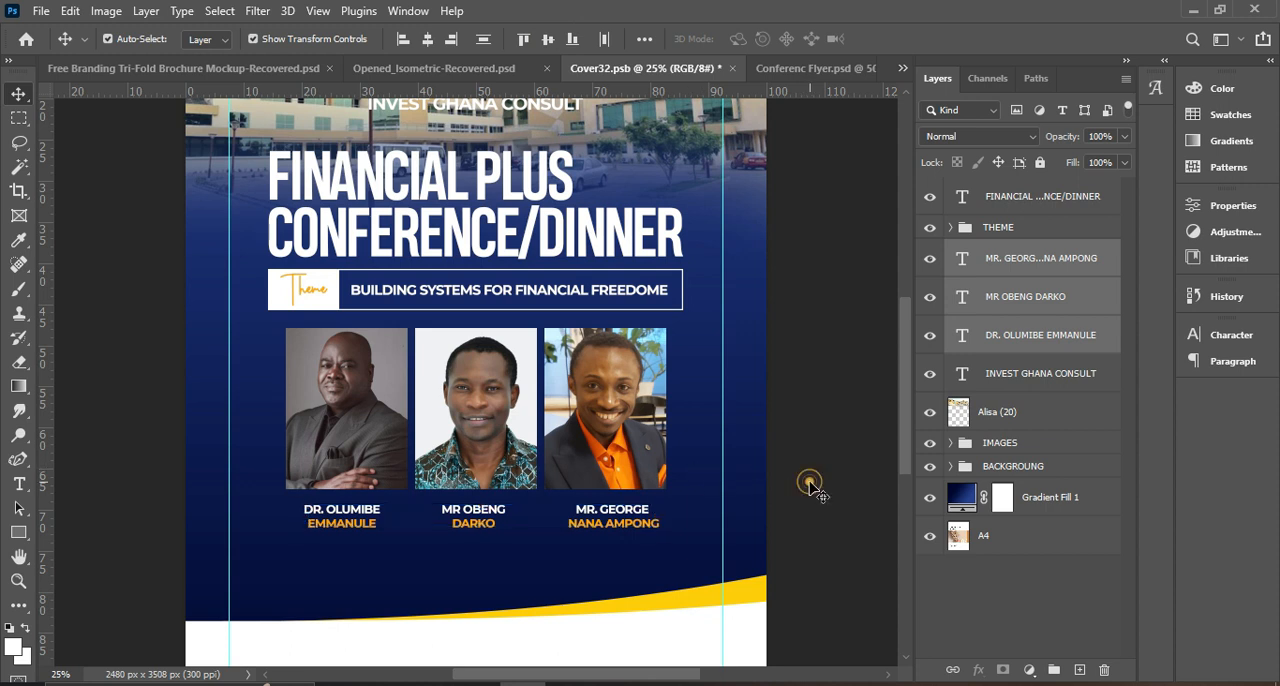
# - Nudge the third speaker's caption to the left so it sits centered beneath the third photo
pyautogui.click(608, 515)
pyautogui.press('Left')
pyautogui.press('Left')
pyautogui.press('Left')
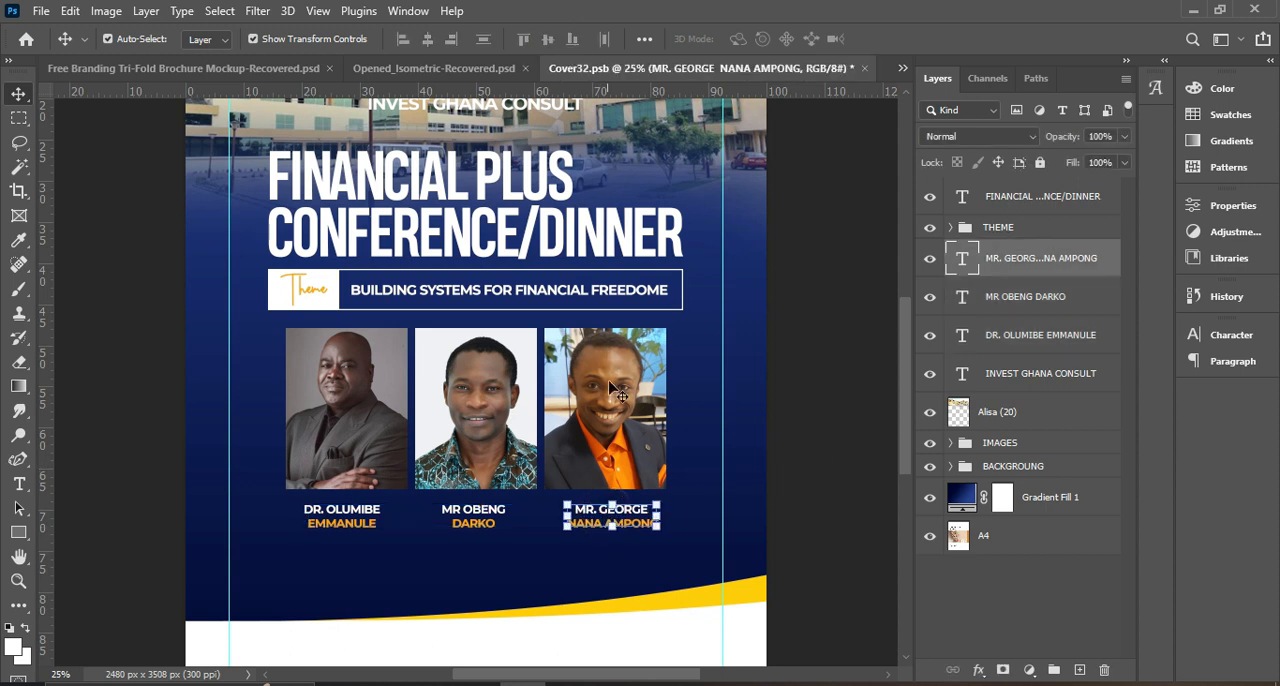
pyautogui.press('Left')
pyautogui.press('Left')
pyautogui.press('Left')
pyautogui.press('Left')
pyautogui.press('Left')
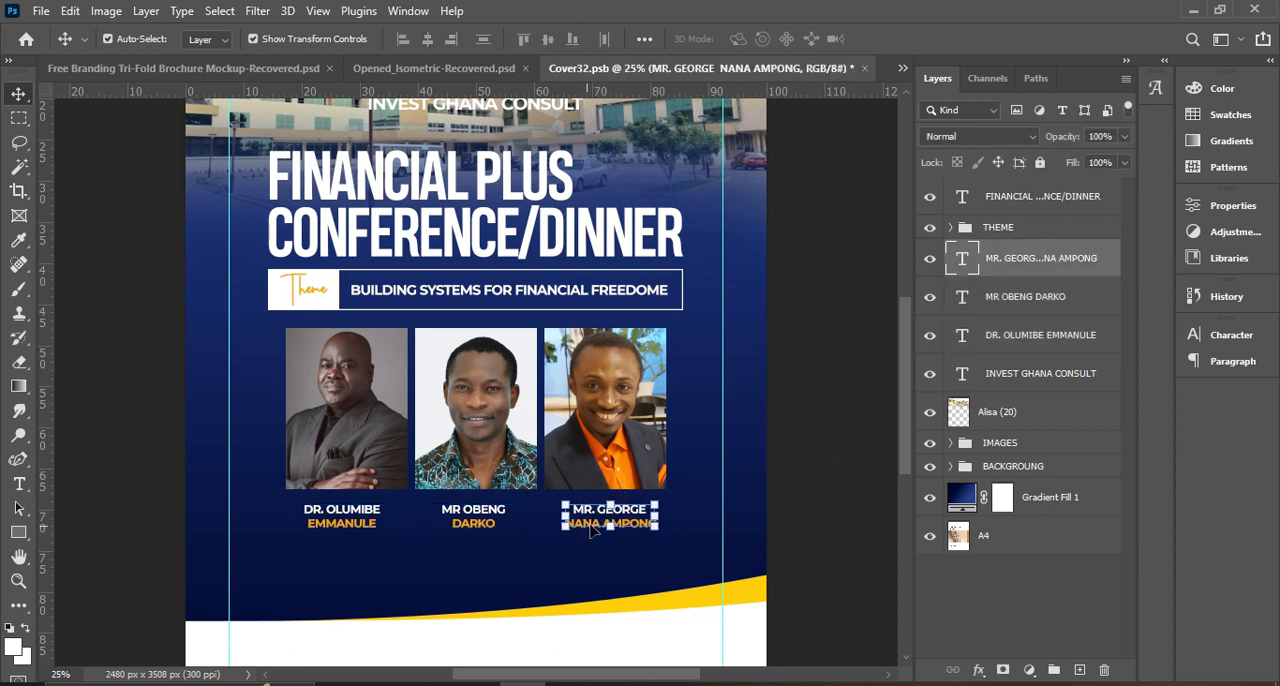
# - Nudge the second speaker's caption slightly to the left beneath the second photo
pyautogui.click(470, 518)
pyautogui.press('Left')
pyautogui.press('Left')
pyautogui.press('Left')
pyautogui.press('Left')
# - Fine-tune the first speaker's caption horizontally beneath its photo, using a temporary vertical guide at the photo's edge
pyautogui.click(373, 532)
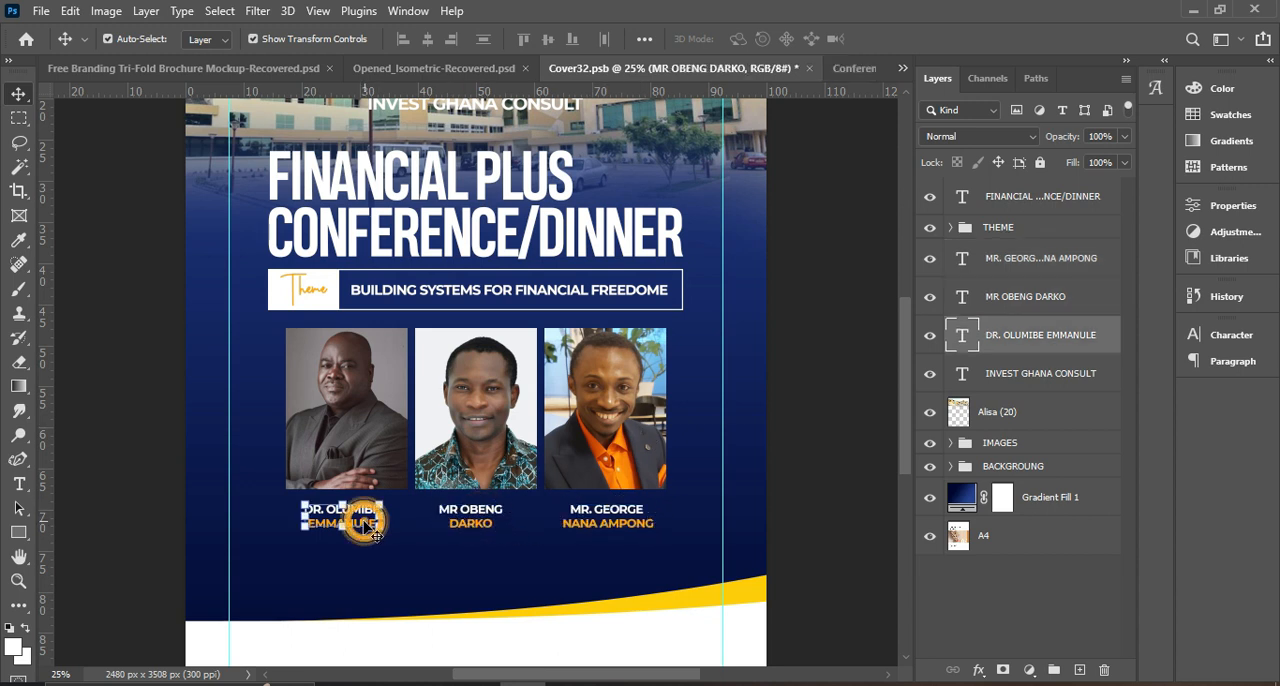
pyautogui.moveTo(44, 438); pyautogui.dragTo(287, 467)
pyautogui.moveTo(46, 487); pyautogui.dragTo(25, 472)
pyautogui.moveTo(288, 551); pyautogui.dragTo(30, 528)
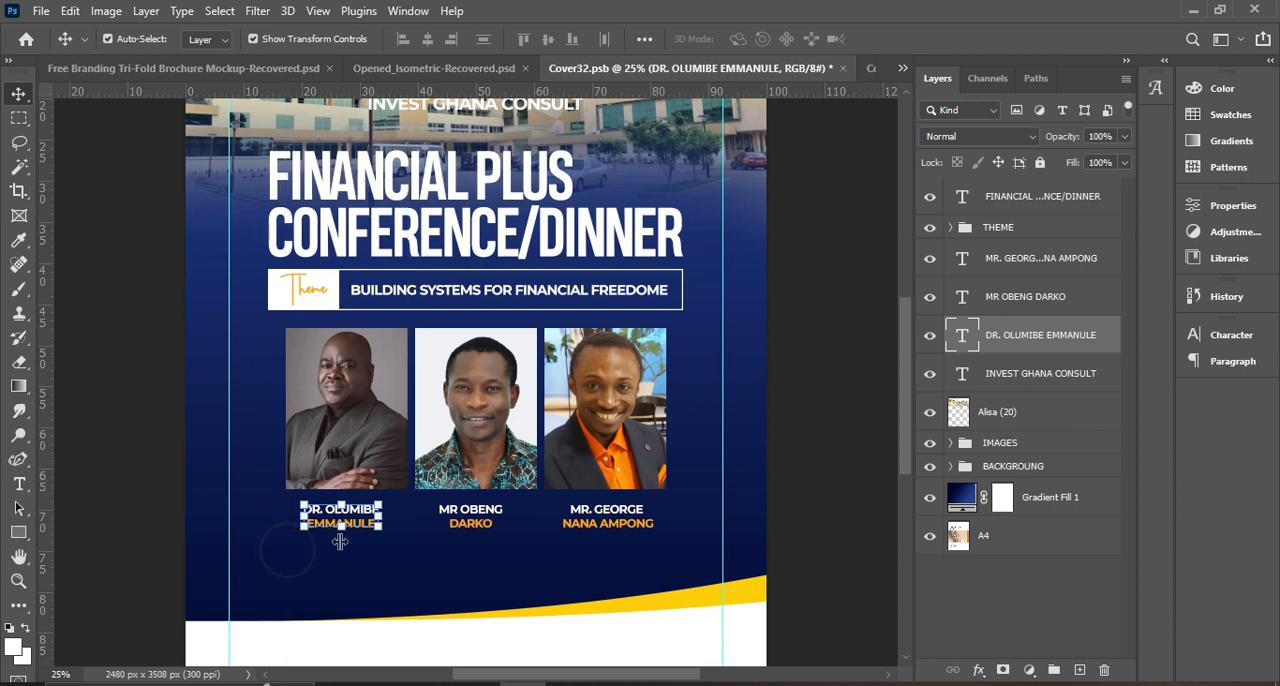
pyautogui.press('Right')
pyautogui.press('Right')
pyautogui.press('Right')
pyautogui.press('Right')
pyautogui.press('Right')
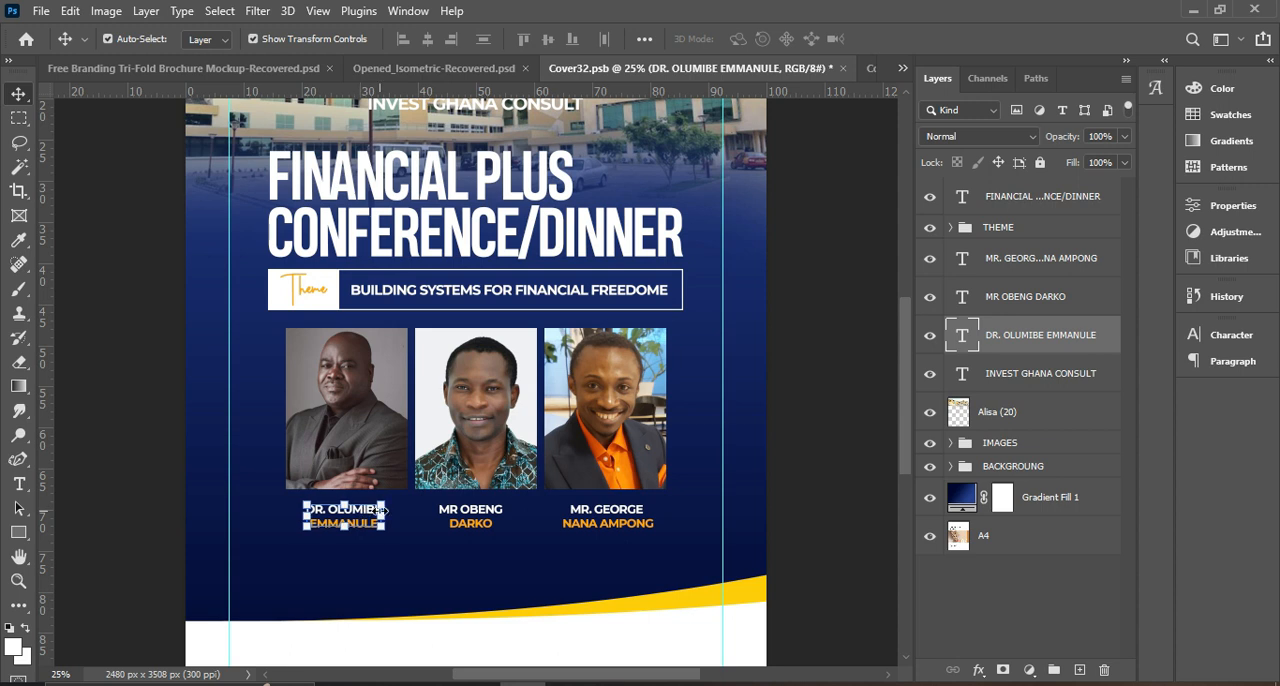
# - Draw a circle about 88 px across just left of the first speaker's name, as in FRONT.jpg, and fill it orange
pyautogui.scroll(-4, 578, 508)
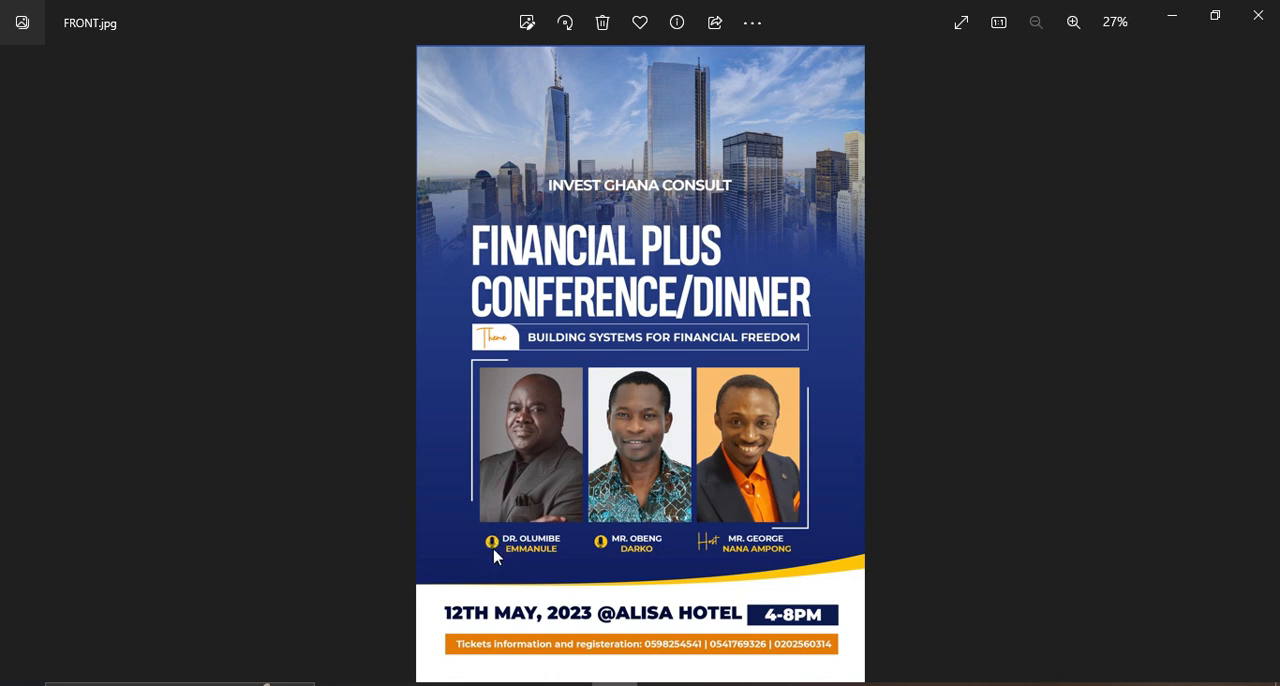
pyautogui.scroll(2, 502, 538)
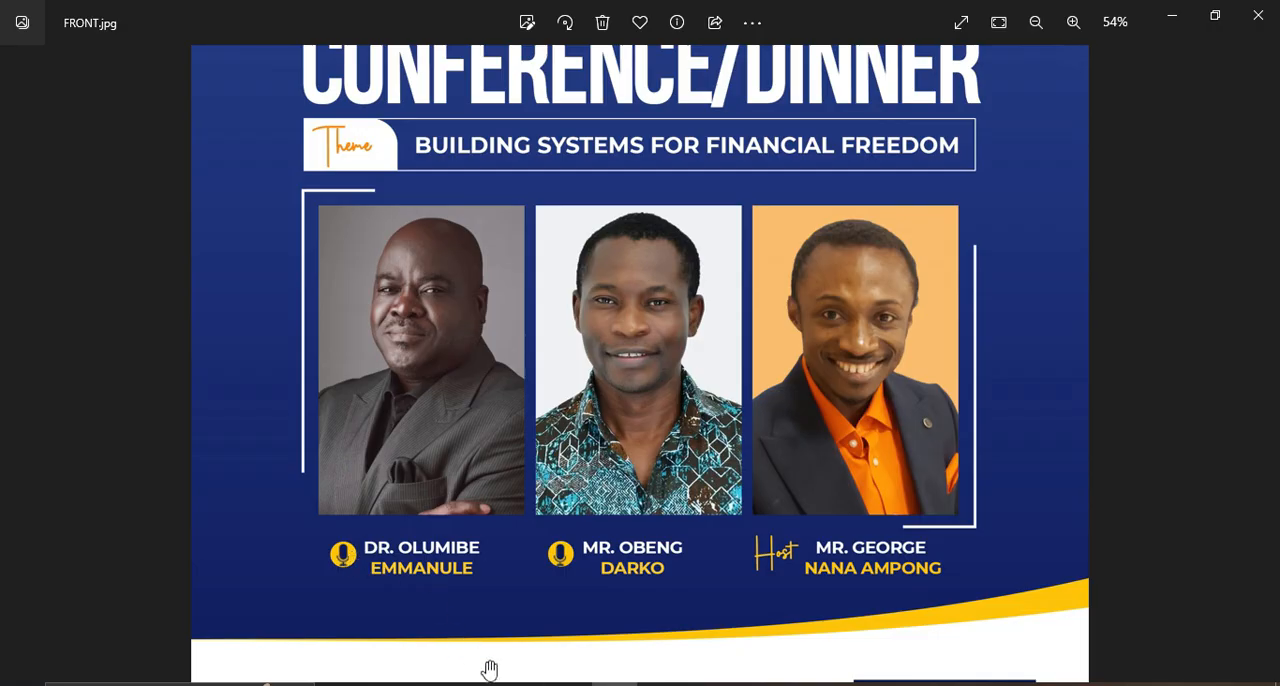
pyautogui.click(522, 684)
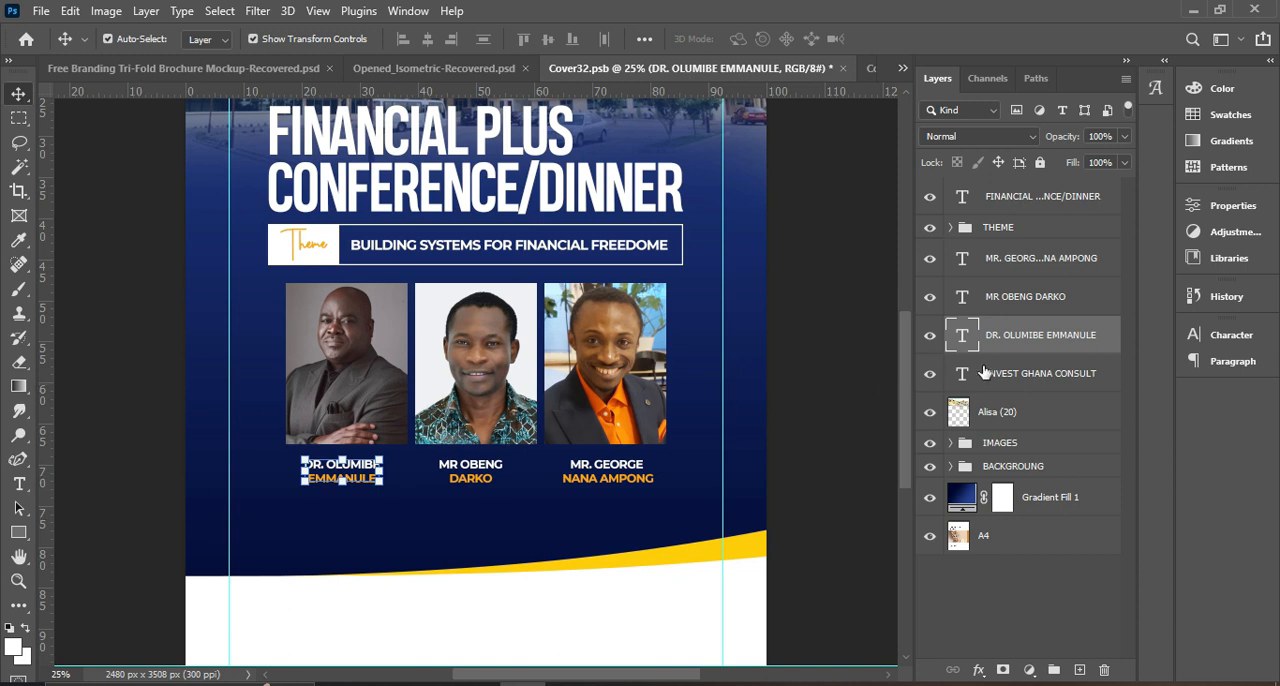
pyautogui.click(824, 340)
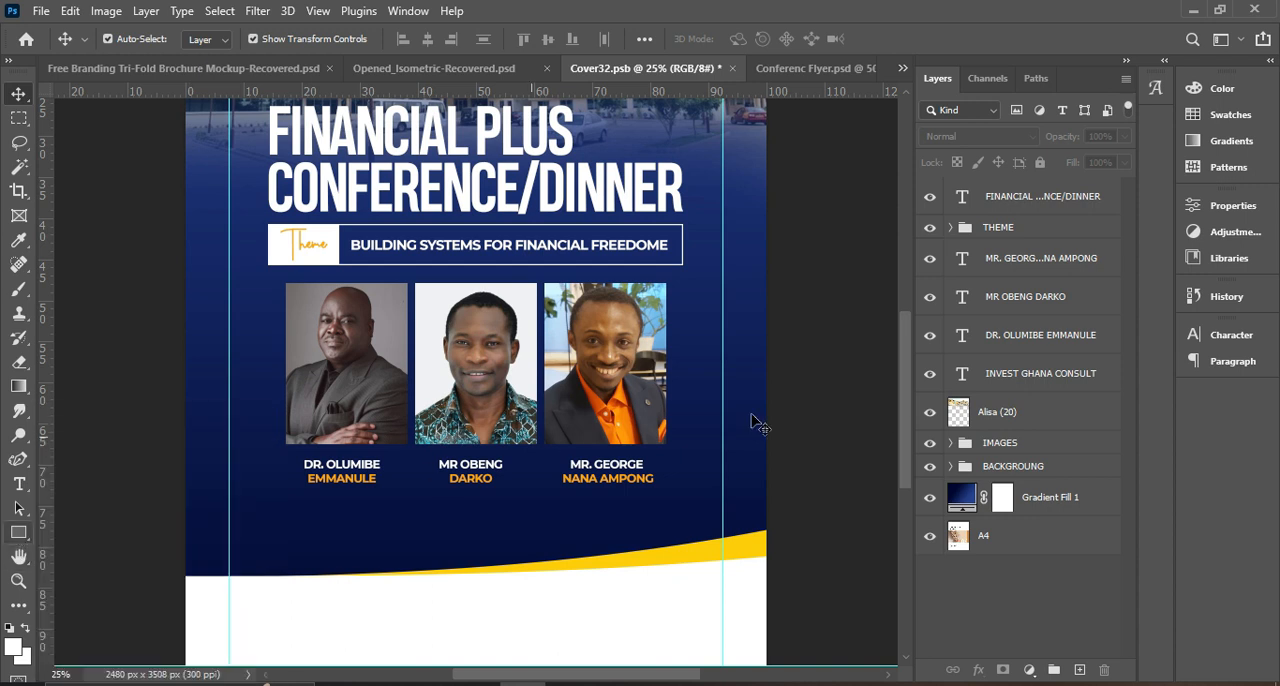
pyautogui.click(1000, 446)
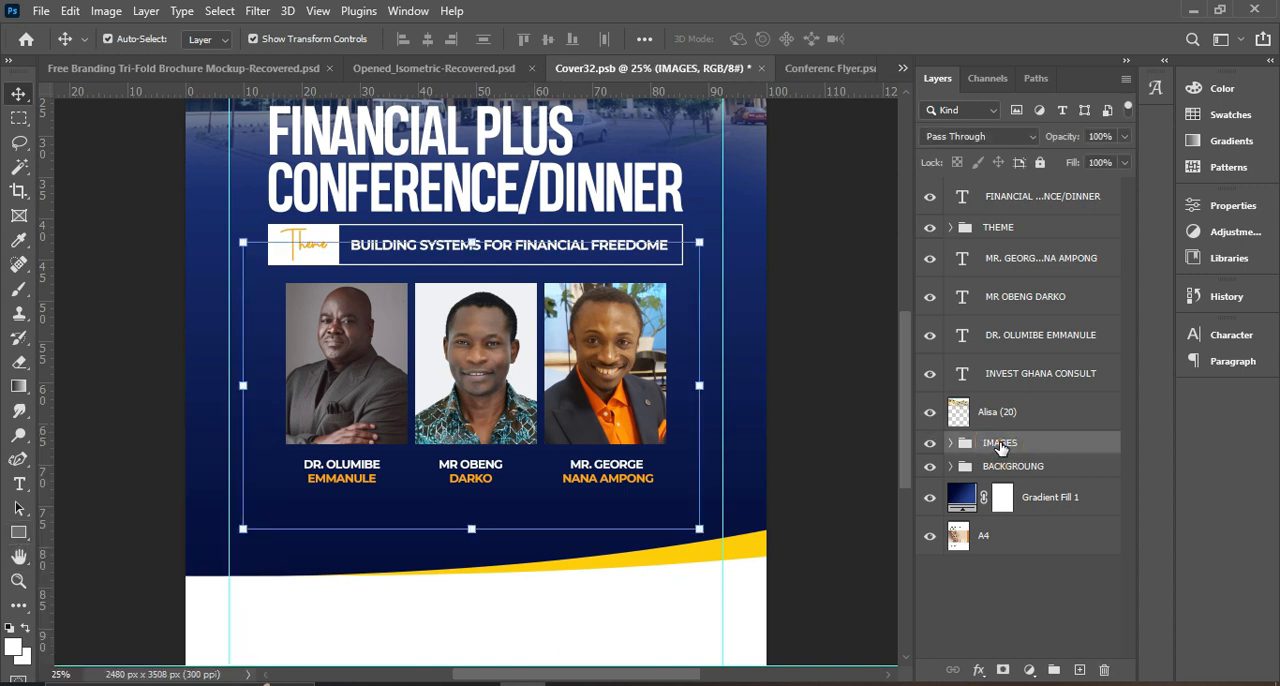
pyautogui.click(18, 532)
pyautogui.click(85, 550)
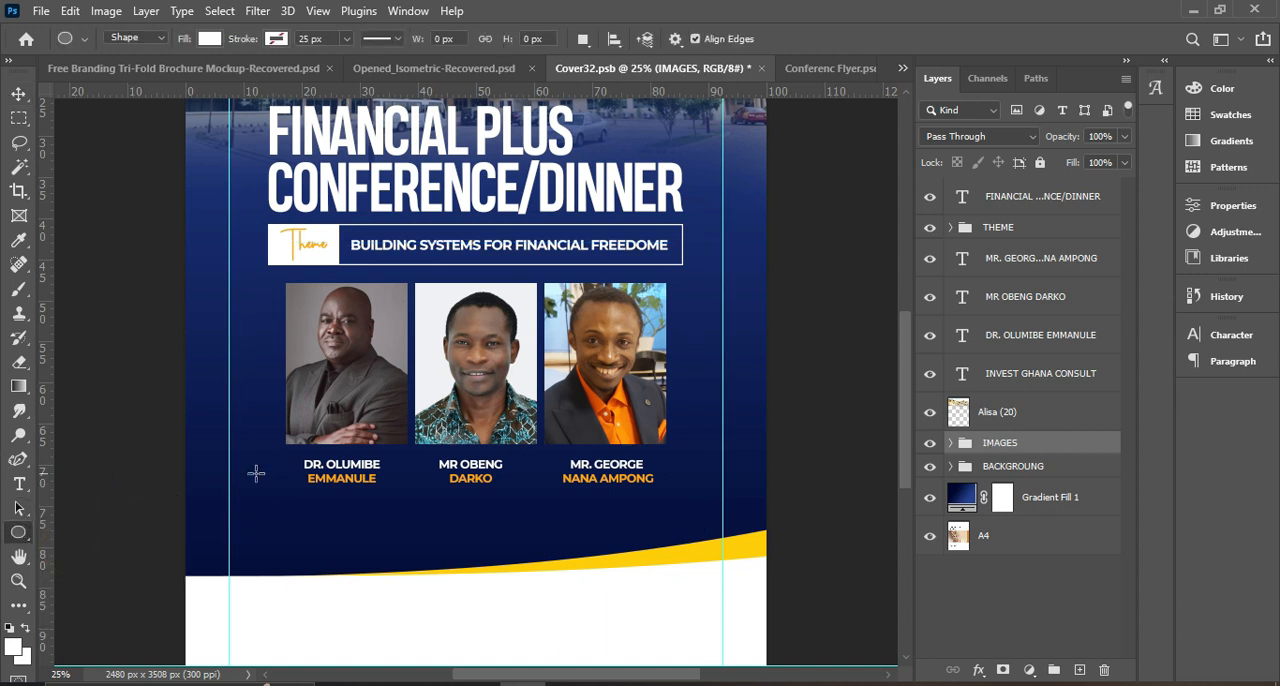
pyautogui.moveTo(278, 459); pyautogui.dragTo(296, 478)
pyautogui.hotkey('ctrl', '+')
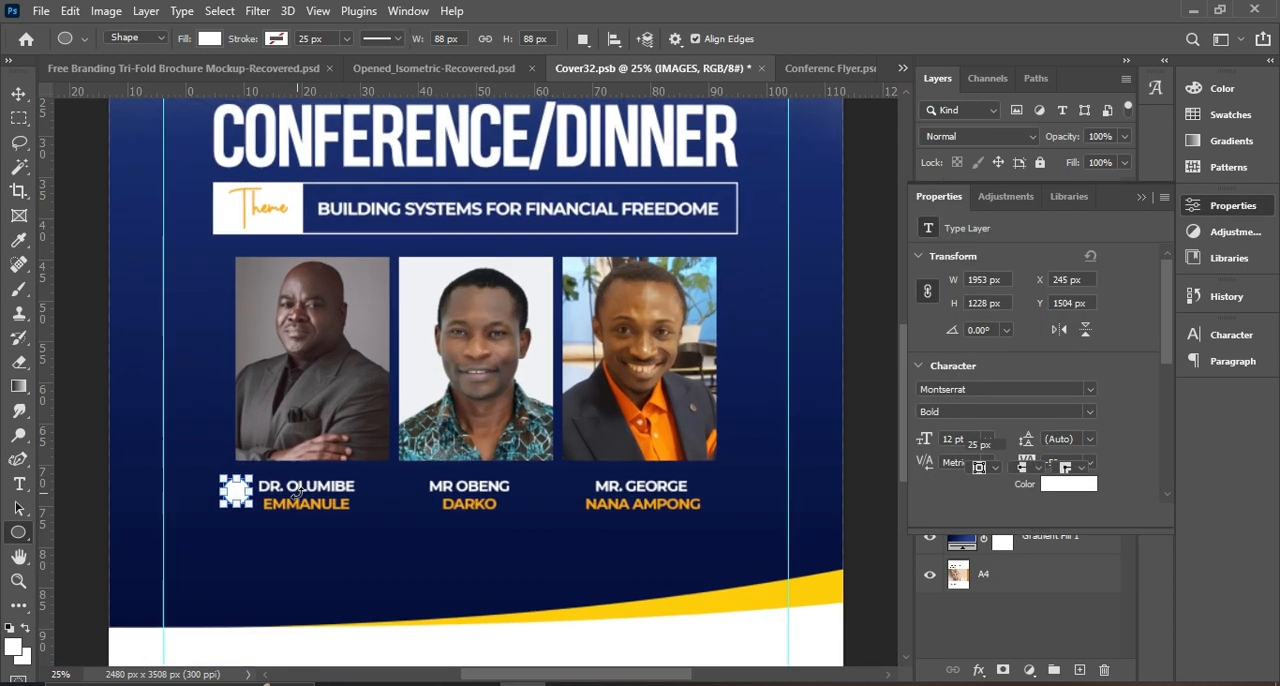
pyautogui.click(209, 38)
pyautogui.click(95, 141)
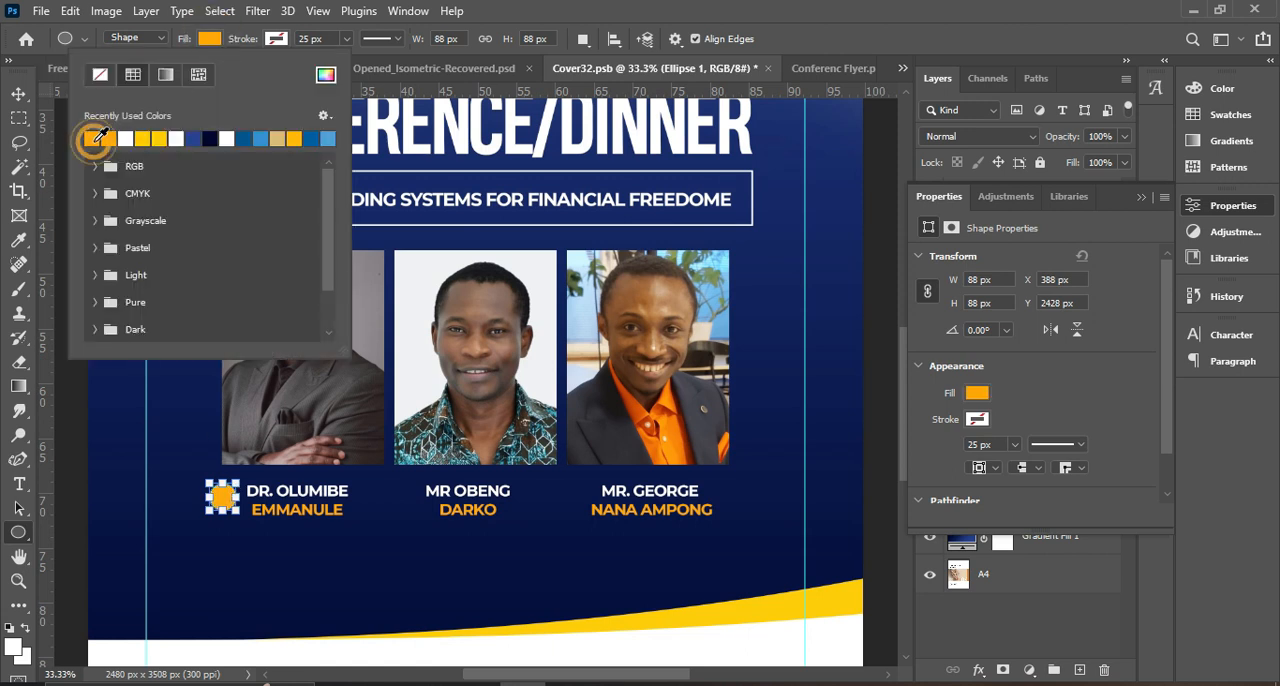
# - Keep the circle's fill at ffa800 and scale it down to about 72 px across
pyautogui.click(975, 393)
pyautogui.click(1165, 400)
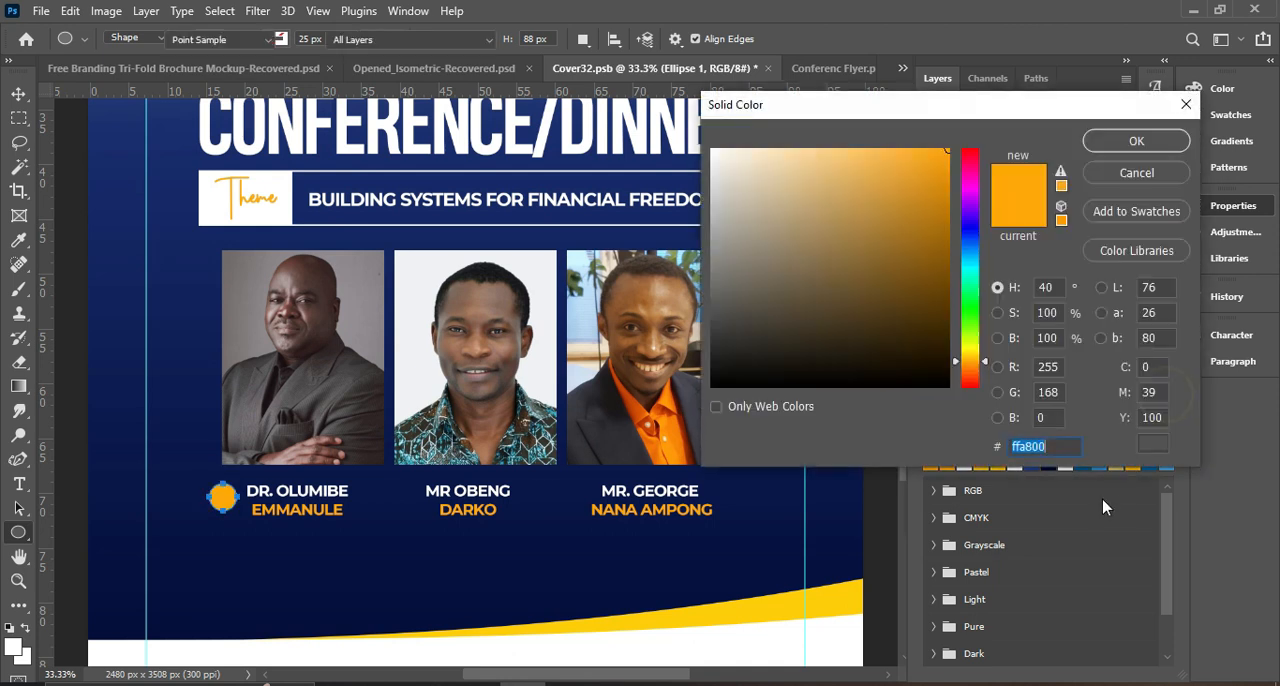
pyautogui.click(1100, 138)
pyautogui.click(19, 93)
pyautogui.moveTo(207, 482); pyautogui.dragTo(209, 480)
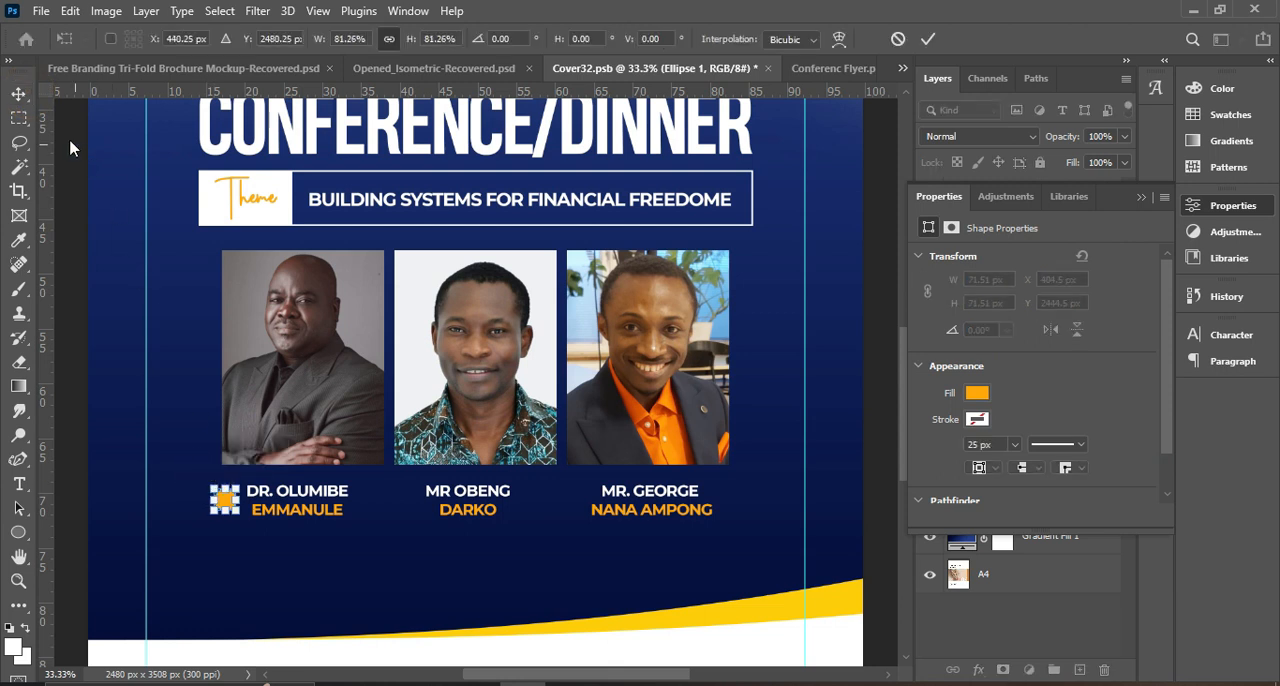
pyautogui.click(19, 93)
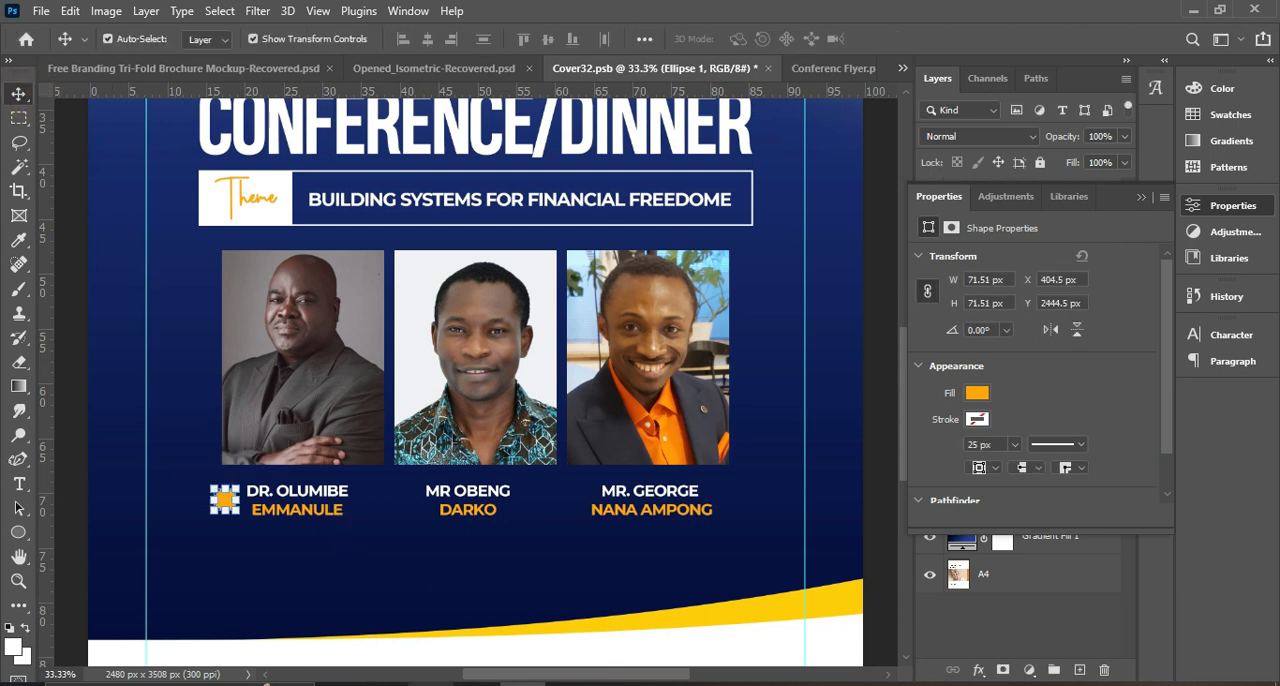
# - Switch to File Explorer and place the black microphone PNG from the D: drive's Vectors folder into the flyer
pyautogui.hotkey('alt', 'Tab')
pyautogui.click(88, 492)
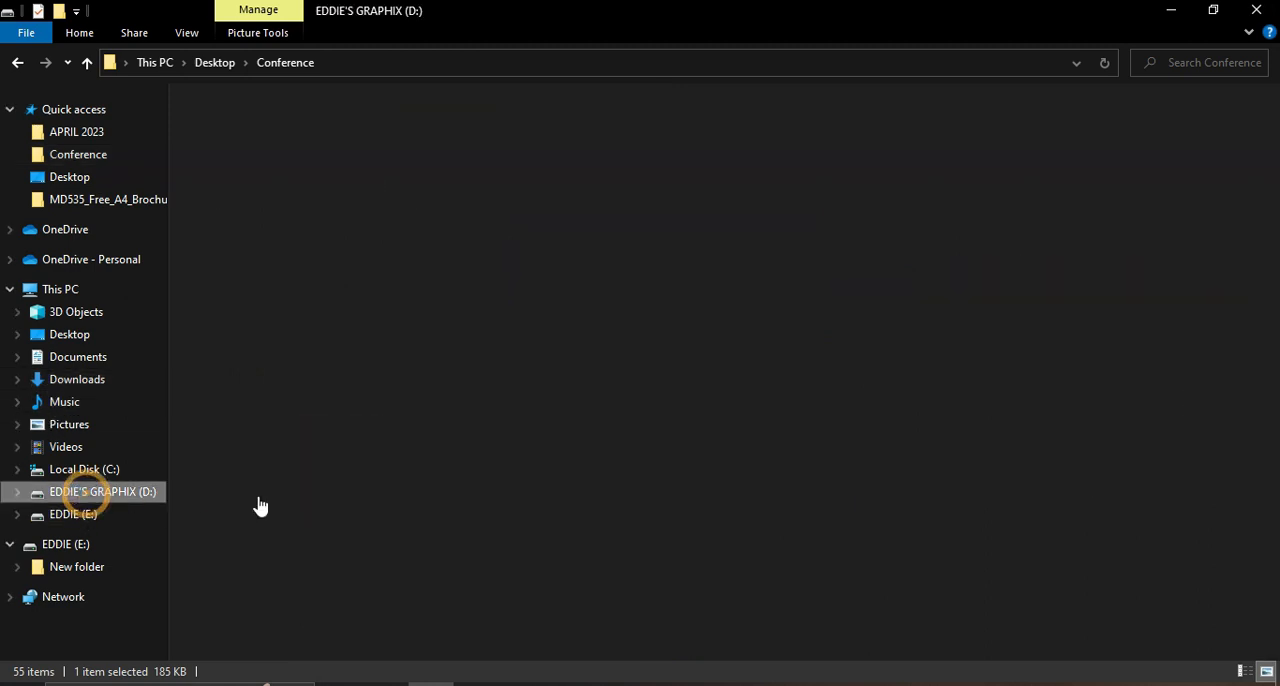
pyautogui.scroll(-3, 443, 430)
pyautogui.click(336, 468)
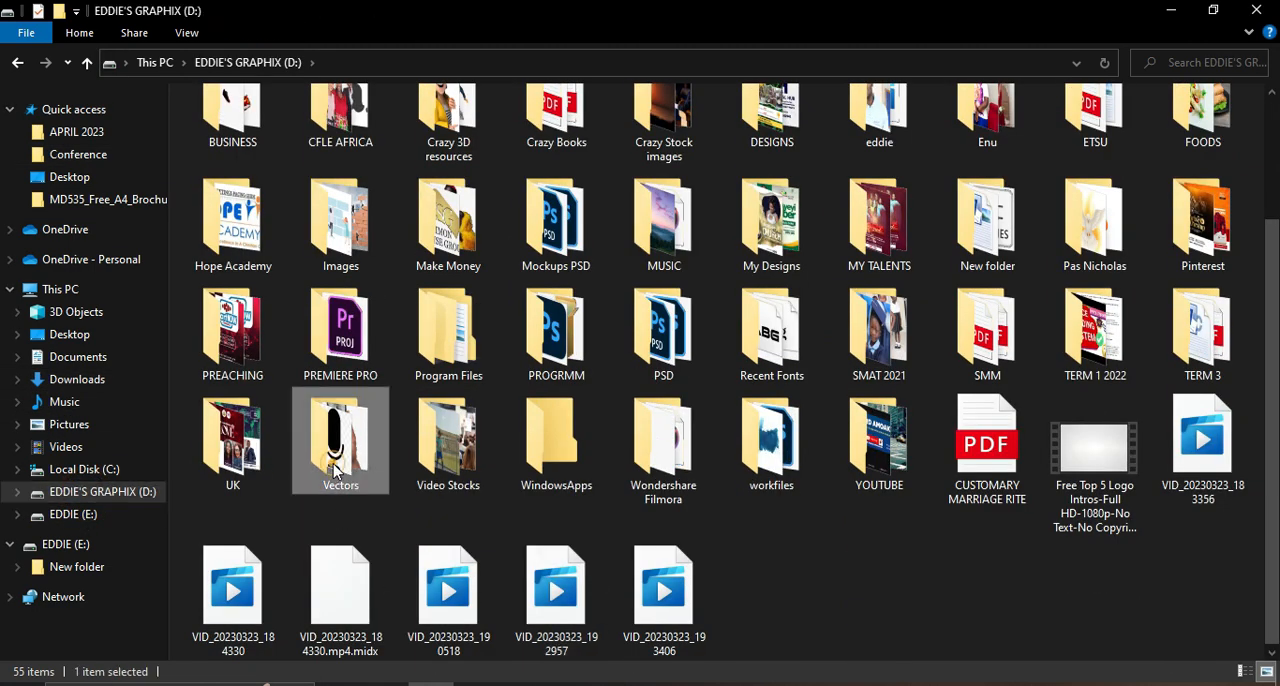
pyautogui.doubleClick(336, 468)
pyautogui.moveTo(1030, 152); pyautogui.dragTo(465, 470)
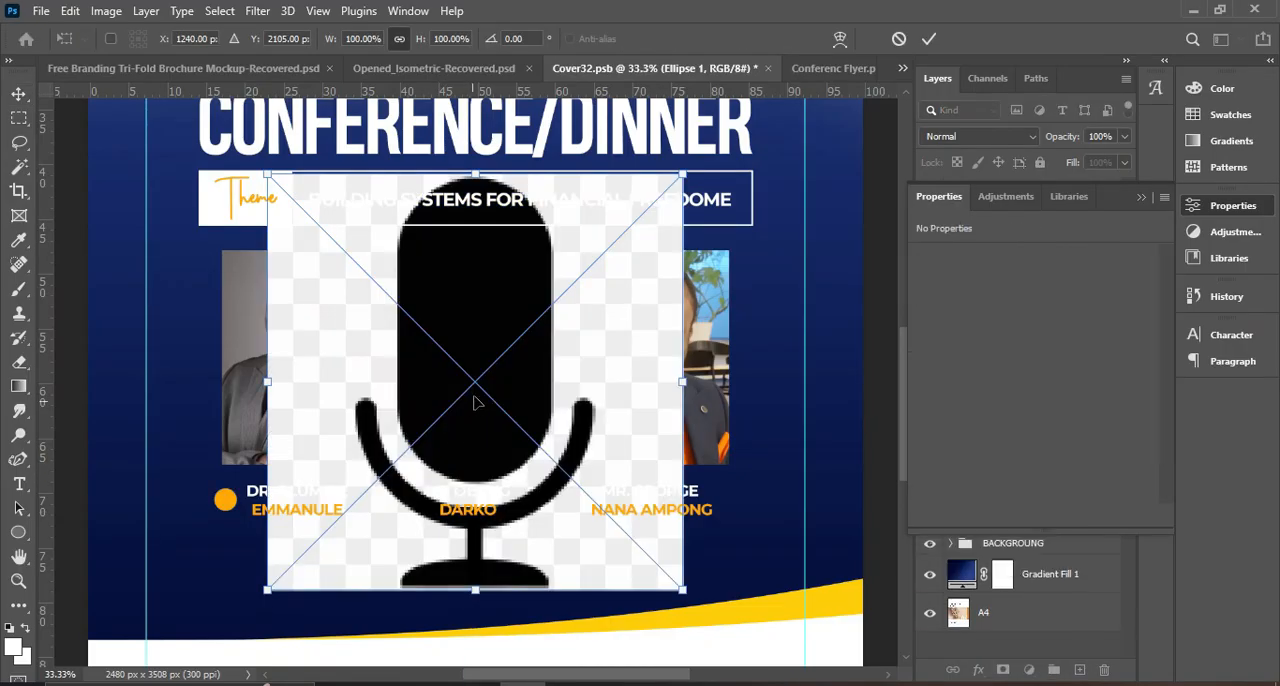
pyautogui.press('Return')
# - Shift the microphone image to the left on the flyer and rasterize its layer
pyautogui.moveTo(451, 320); pyautogui.dragTo(340, 312)
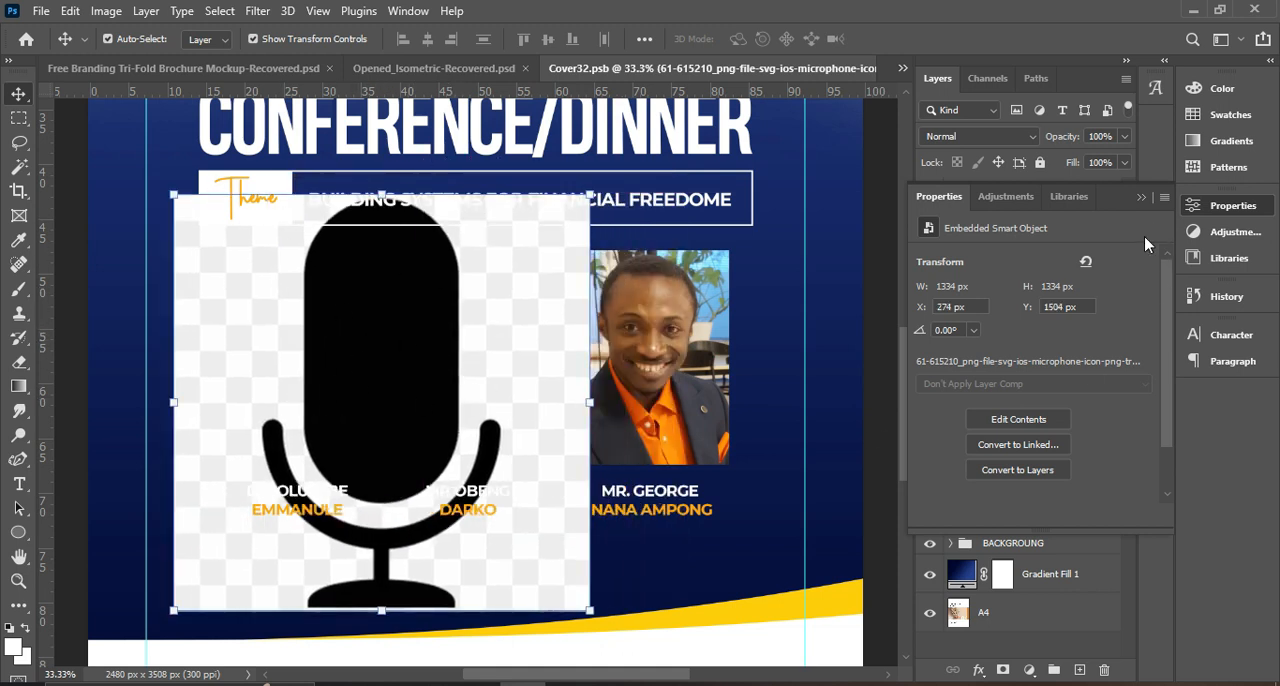
pyautogui.click(1142, 199)
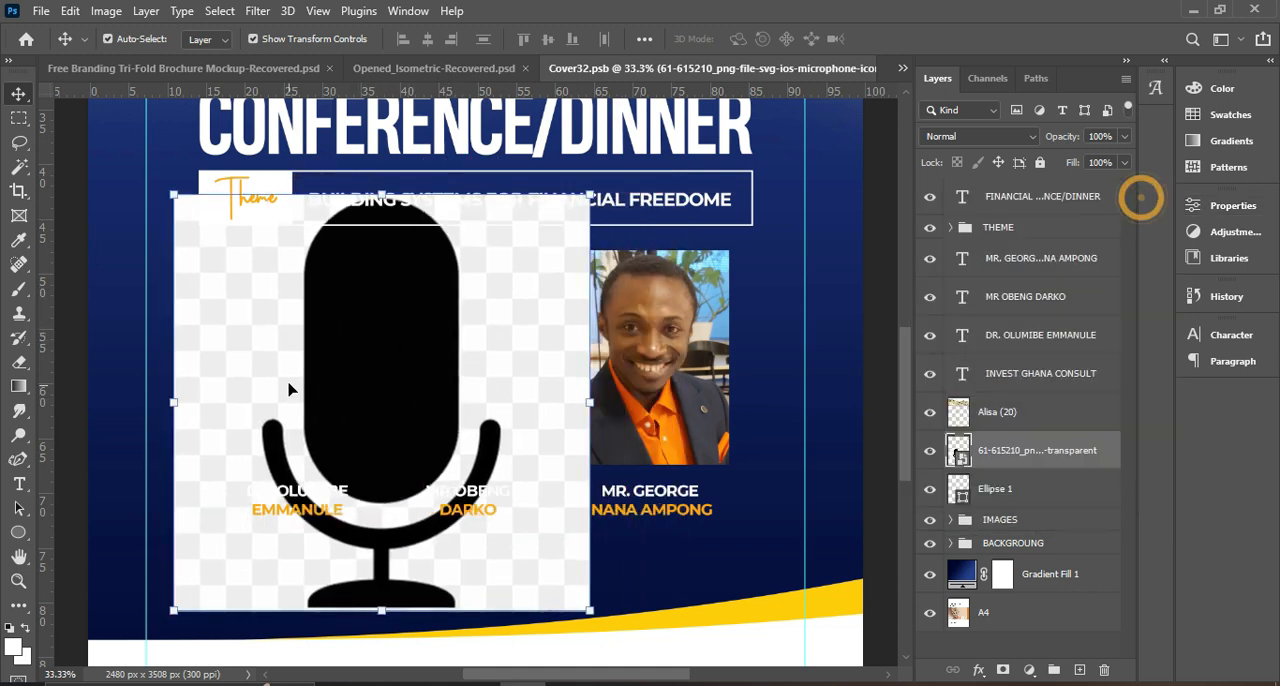
pyautogui.rightClick(1005, 457)
pyautogui.click(1064, 365)
# - Select the checkered background around the microphone with the Magic Wand at tolerance 32, delete it and deselect
pyautogui.click(19, 166)
pyautogui.rightClick(17, 166)
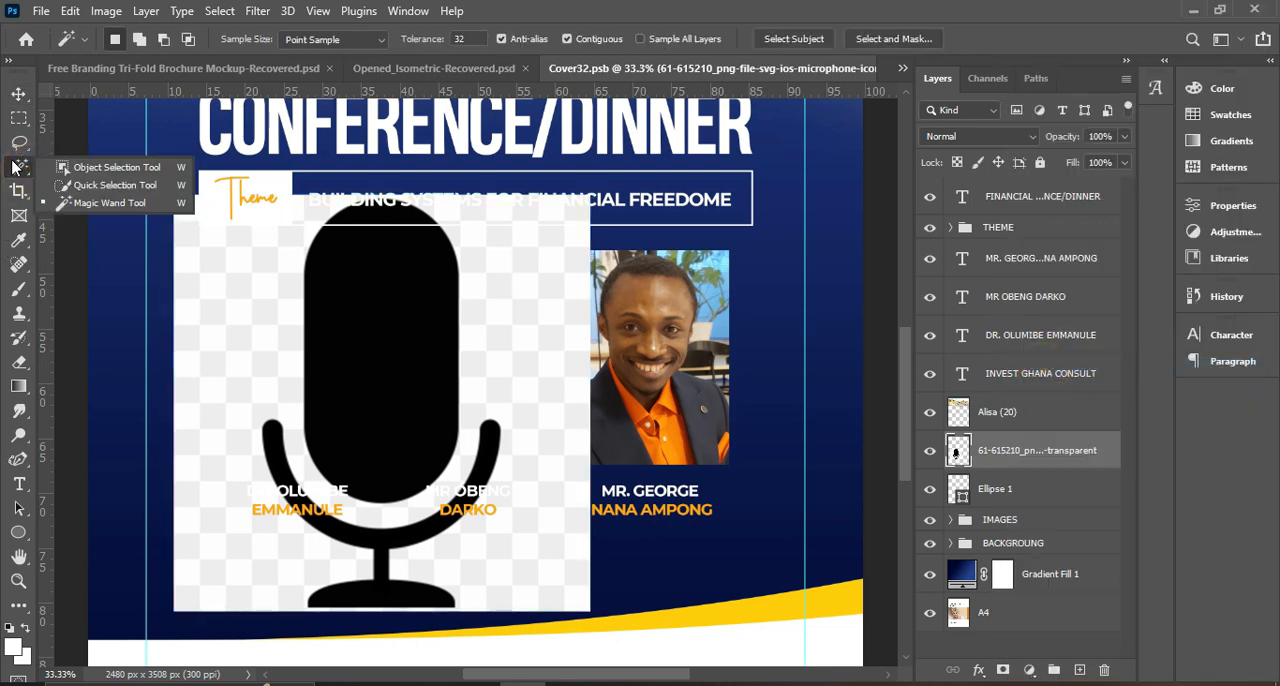
pyautogui.click(136, 205)
pyautogui.click(243, 263)
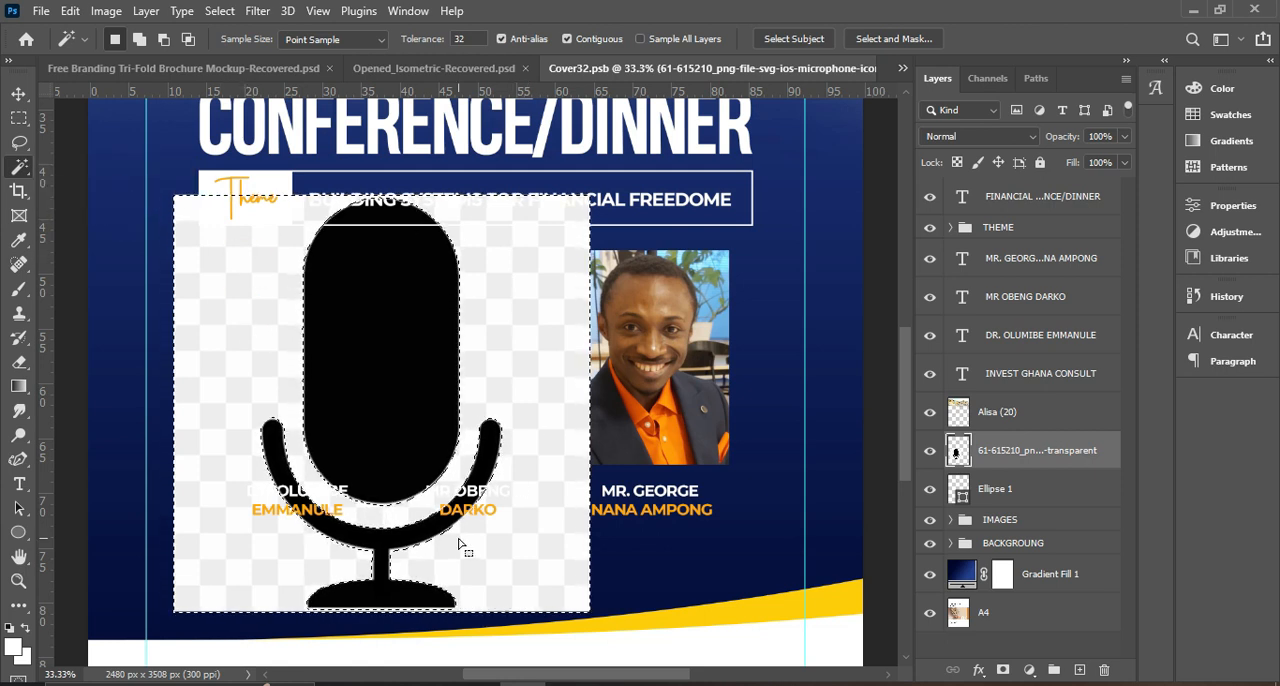
pyautogui.press('Delete')
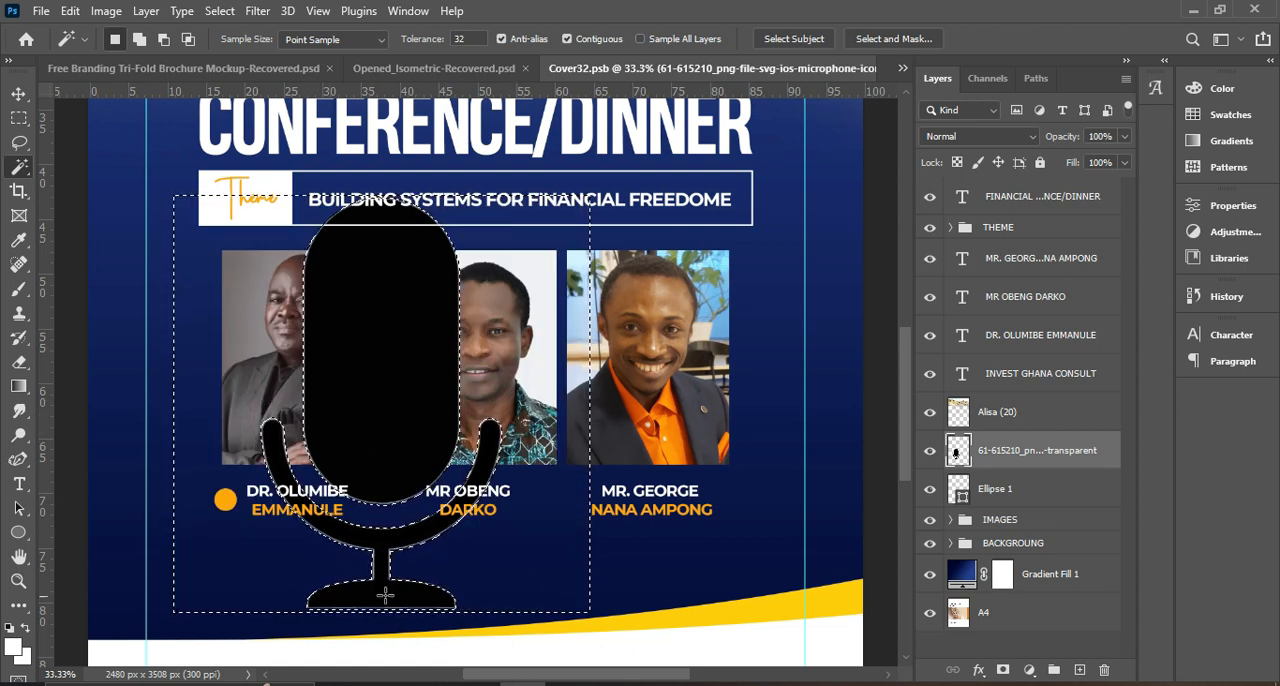
pyautogui.hotkey('ctrl', 'd')
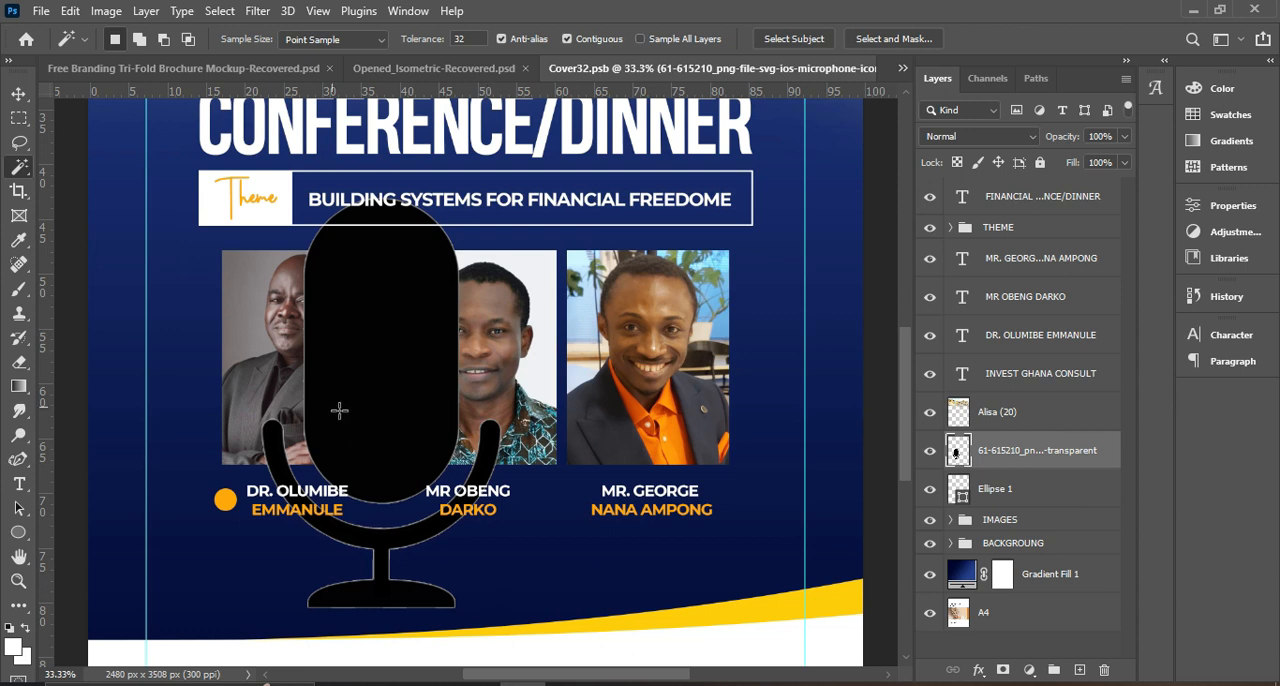
# - Scale the microphone down to 6.50% and place it over the orange circle beside the first speaker's name
pyautogui.click(18, 93)
pyautogui.moveTo(381, 197); pyautogui.dragTo(222, 485)
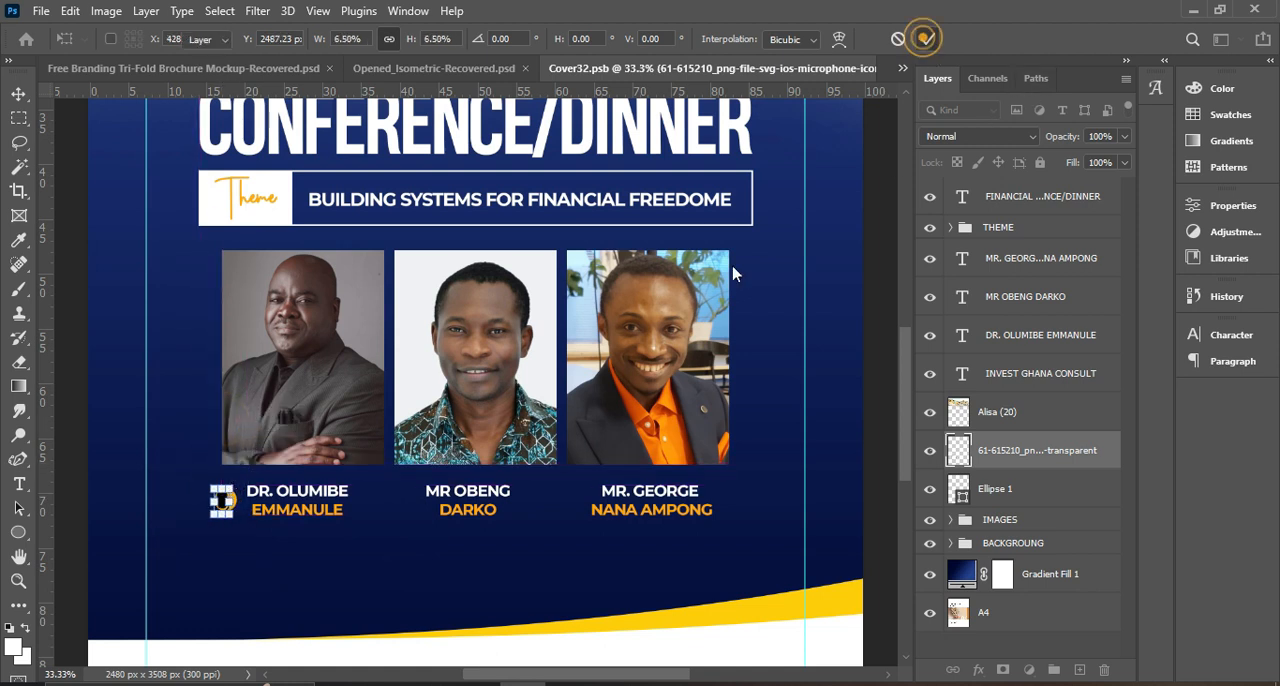
pyautogui.click(928, 38)
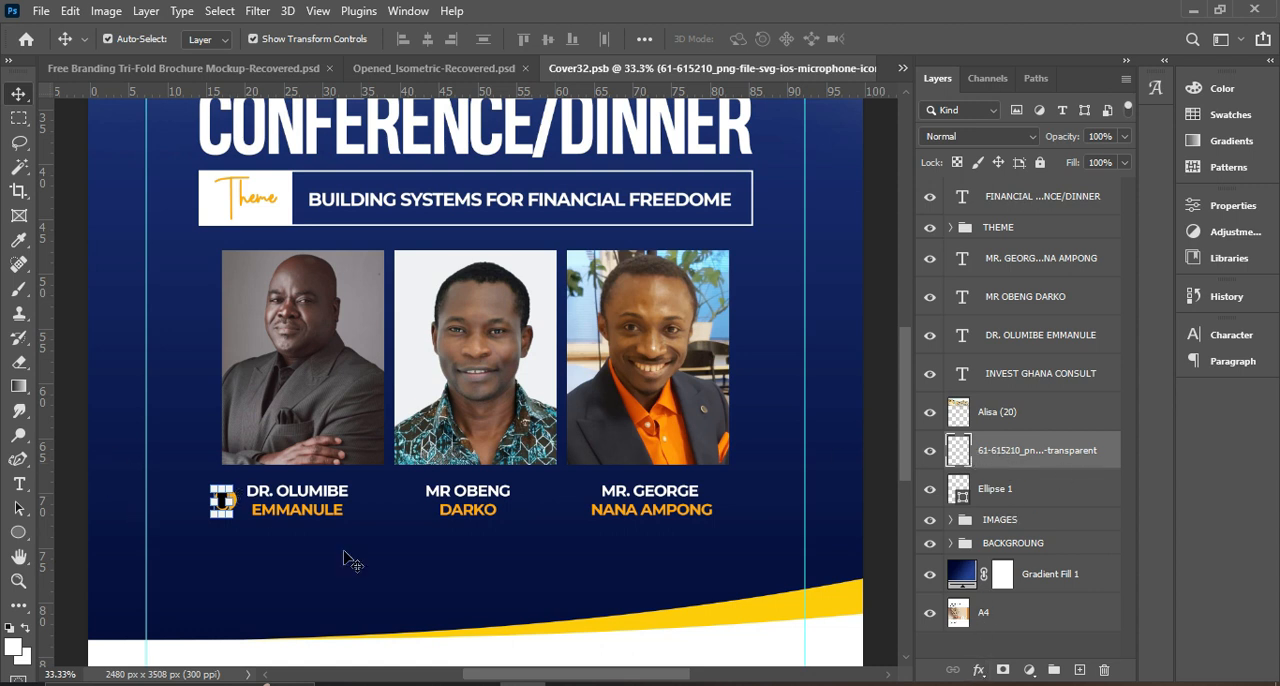
# - Apply a Color Overlay to the microphone in dark navy 060f3f, sampled from the flyer background
pyautogui.click(978, 669)
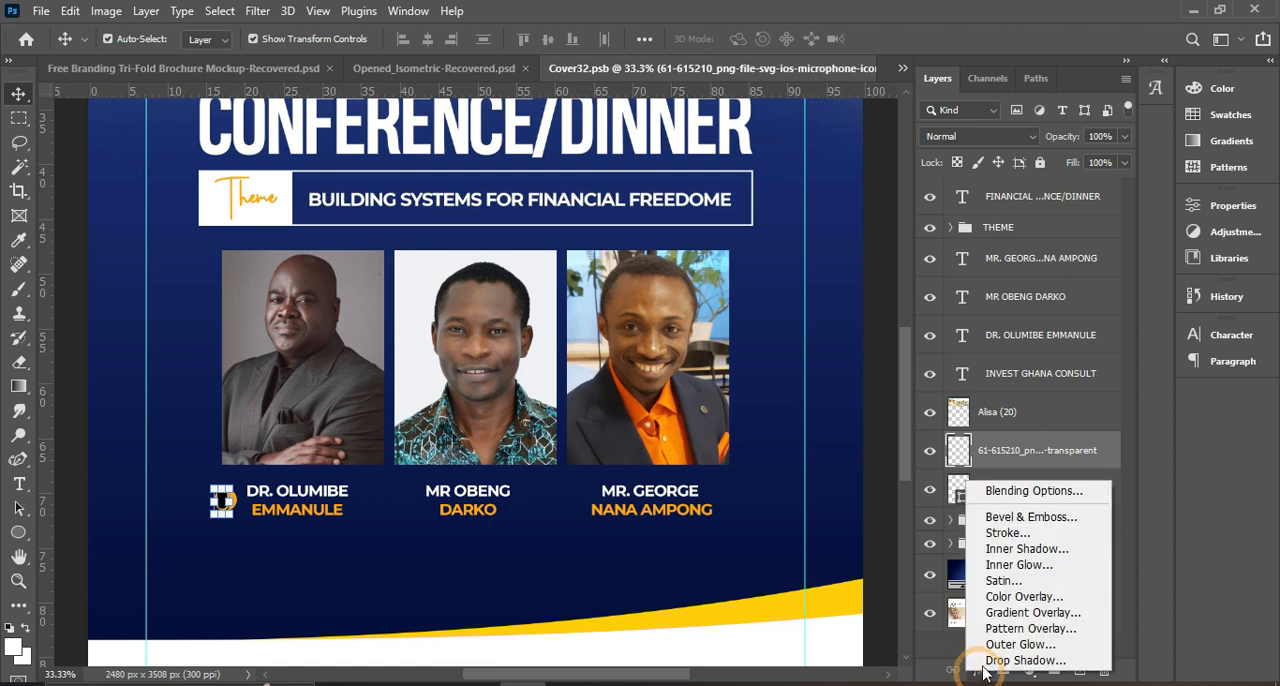
pyautogui.click(1014, 600)
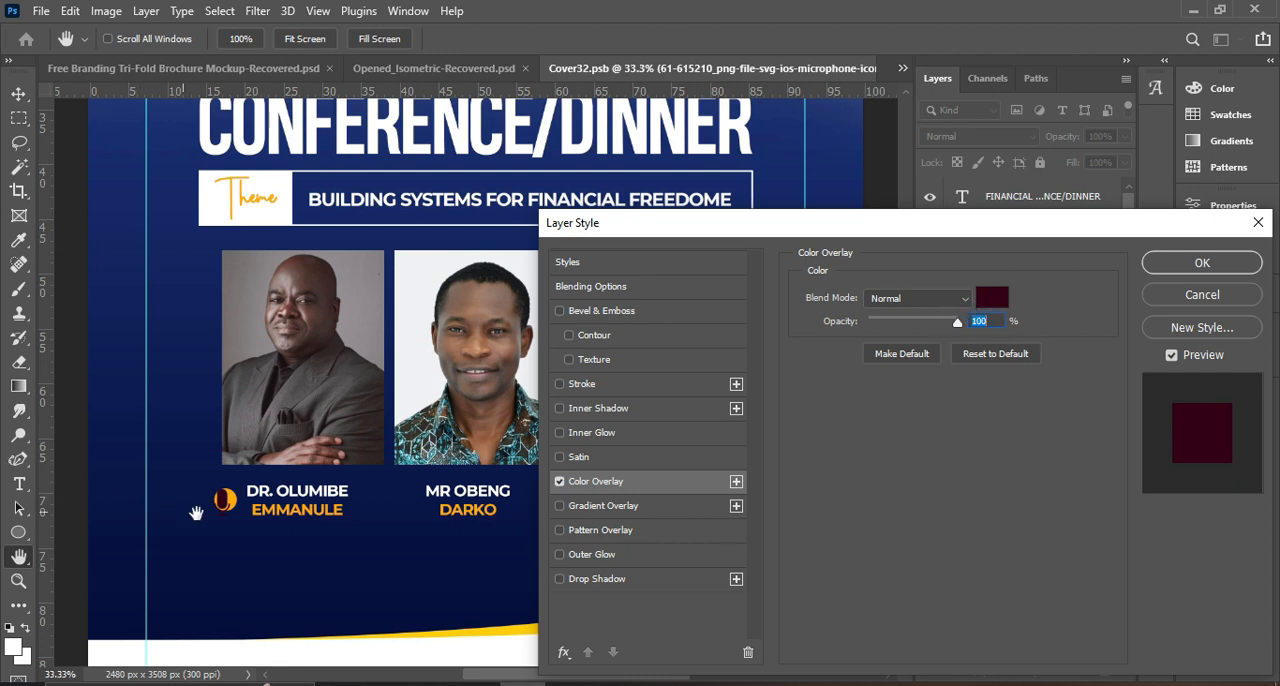
pyautogui.click(994, 300)
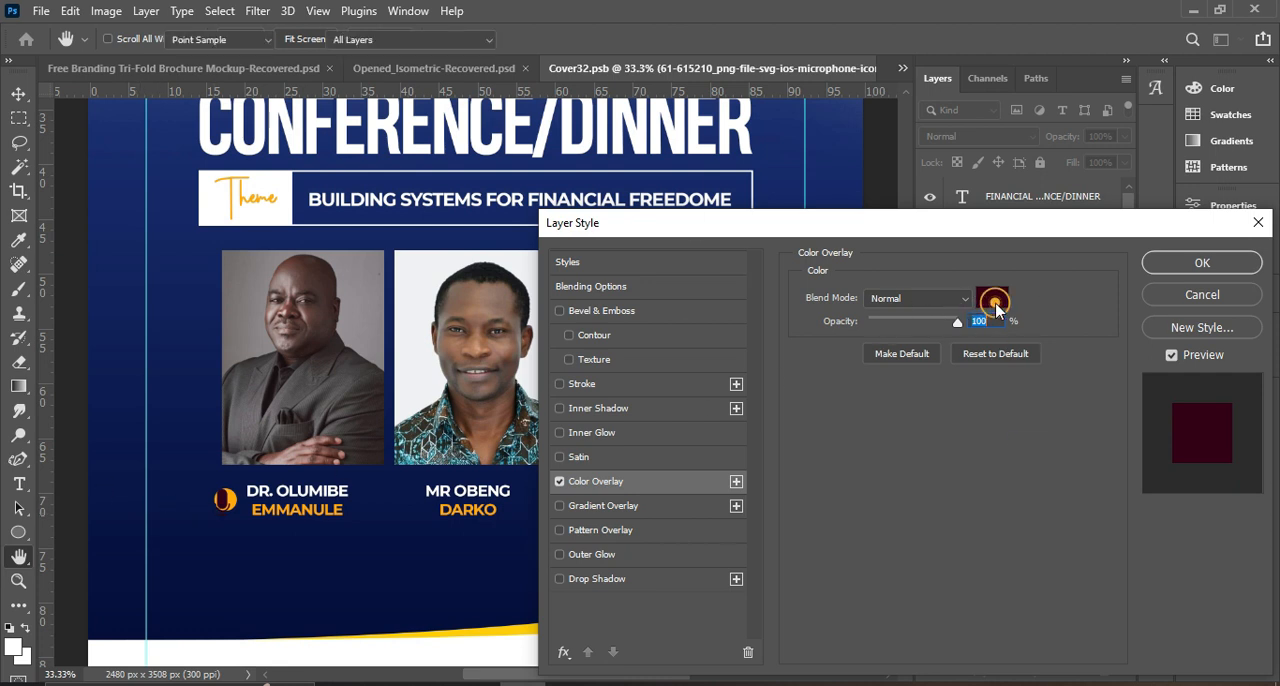
pyautogui.click(496, 610)
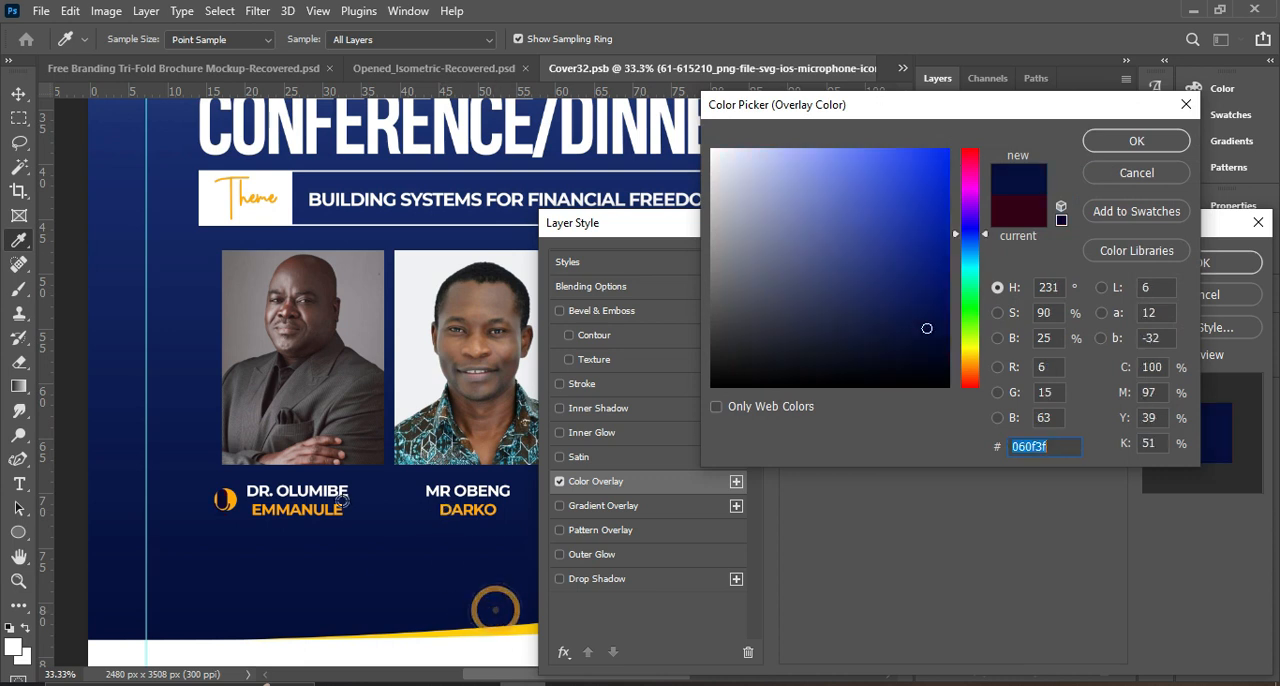
pyautogui.click(1100, 144)
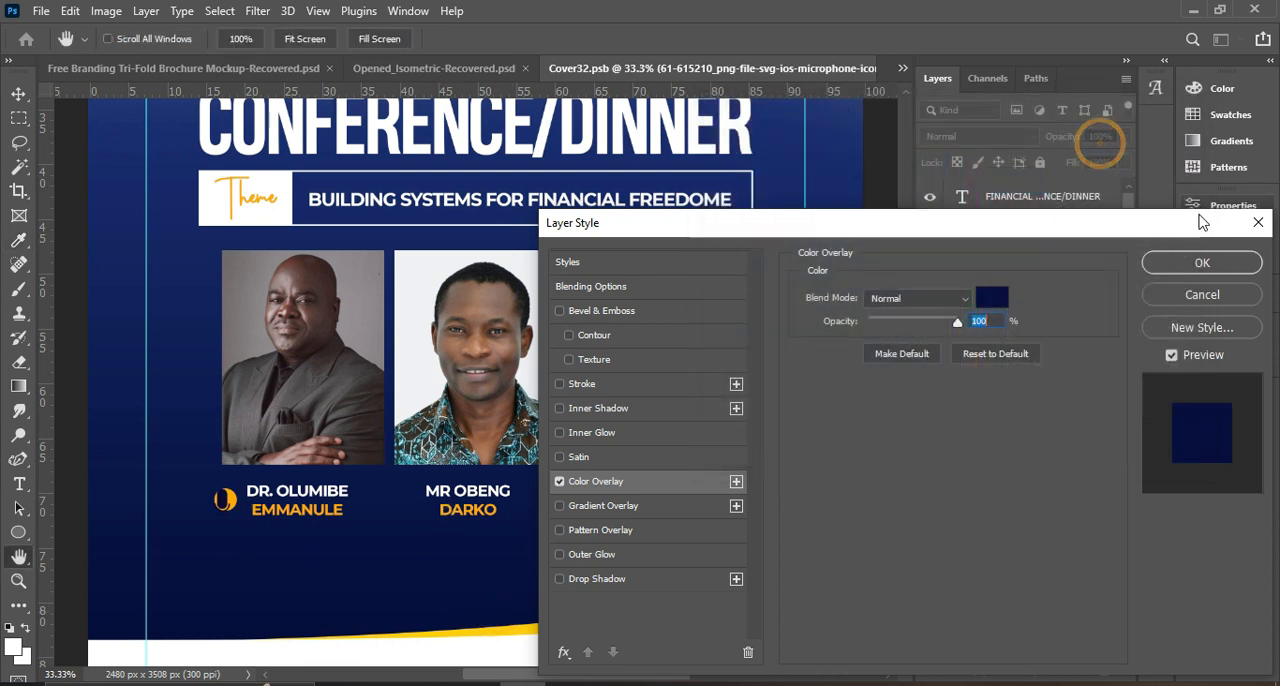
pyautogui.click(1200, 262)
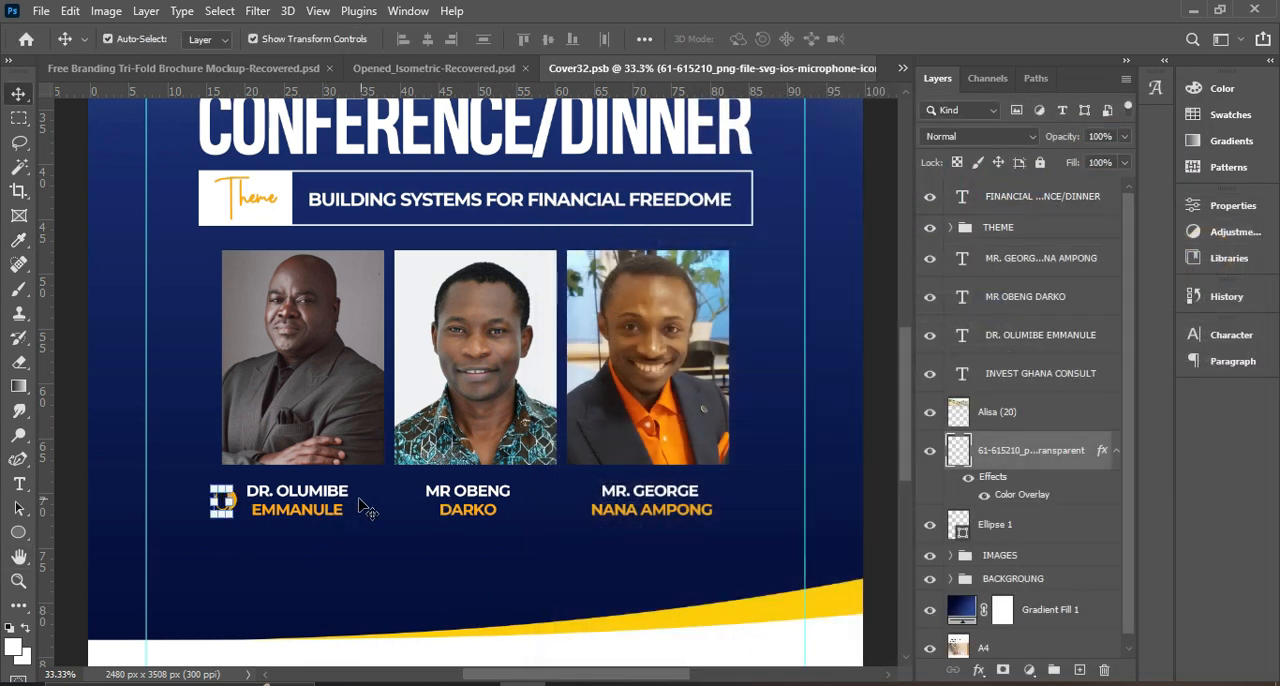
# - Scale the microphone to about 65% and center it horizontally with the orange circle
pyautogui.moveTo(212, 516); pyautogui.dragTo(219, 505)
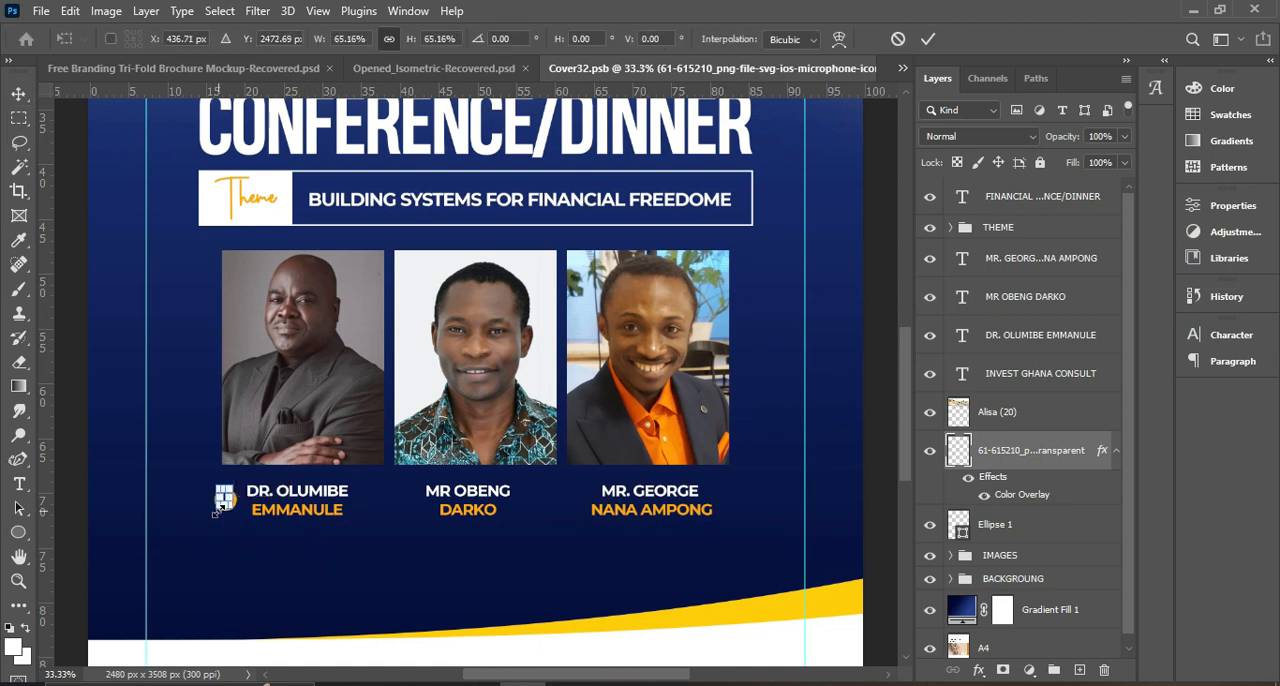
pyautogui.click(928, 38)
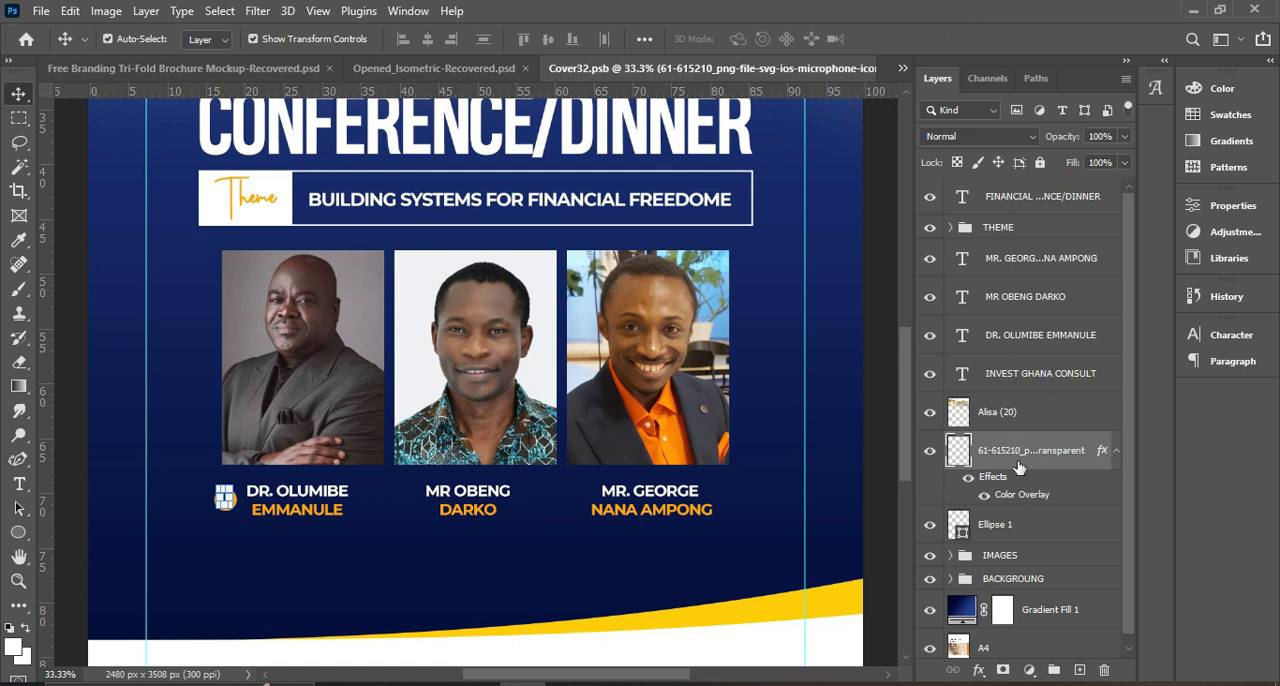
pyautogui.scroll(-1, 1010, 488)
pyautogui.click(1002, 516)
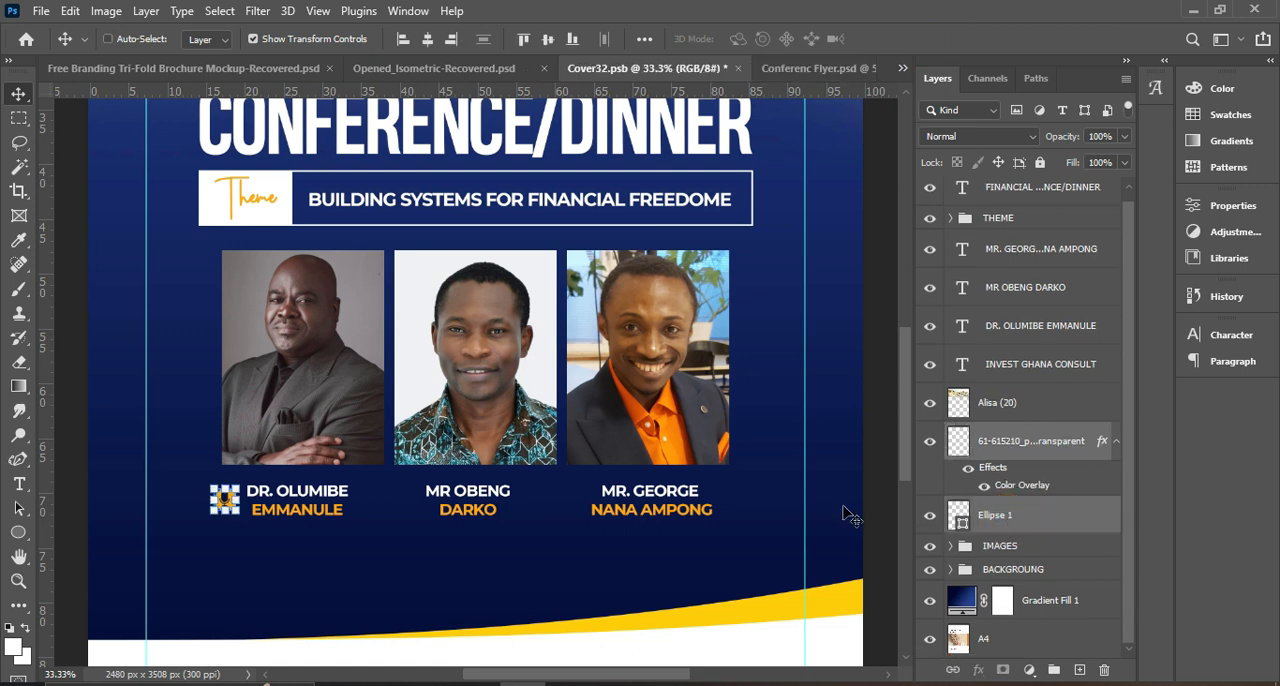
pyautogui.click(427, 42)
pyautogui.keyDown('ctrl'); pyautogui.click(262, 555); pyautogui.keyUp('ctrl')
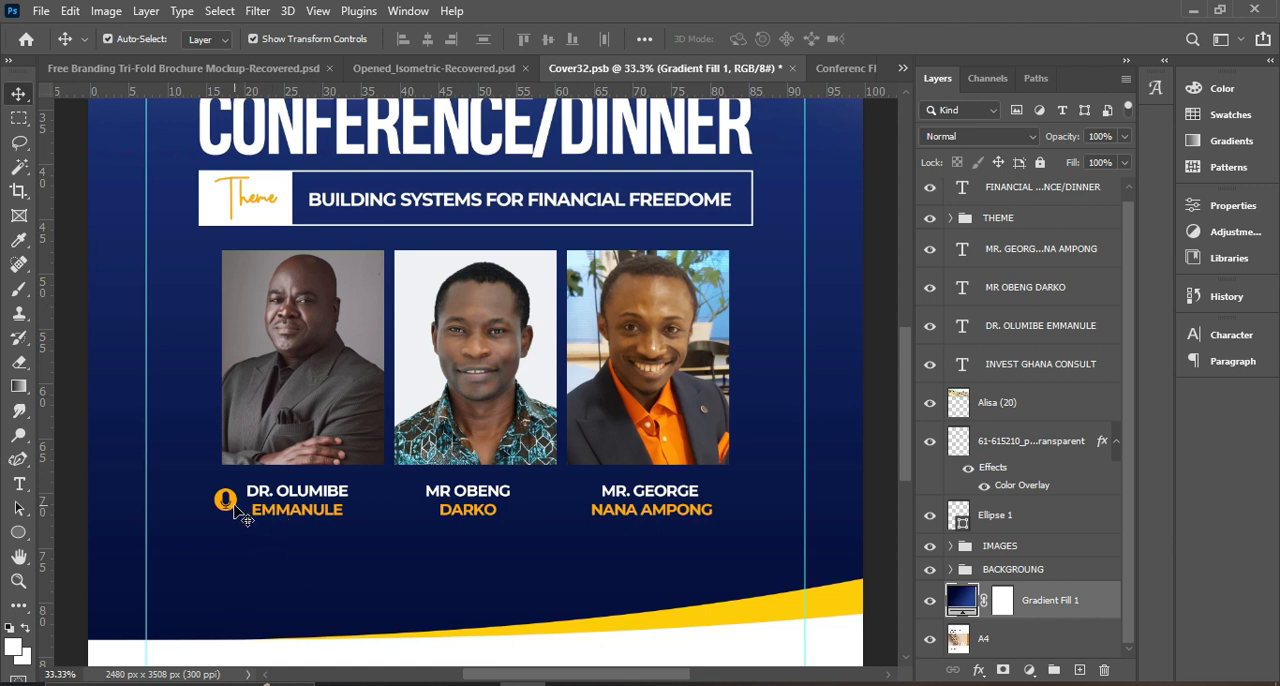
# - Add a vertical guide at the first photo's left edge and move the microphone and circle together to it
pyautogui.click(236, 512)
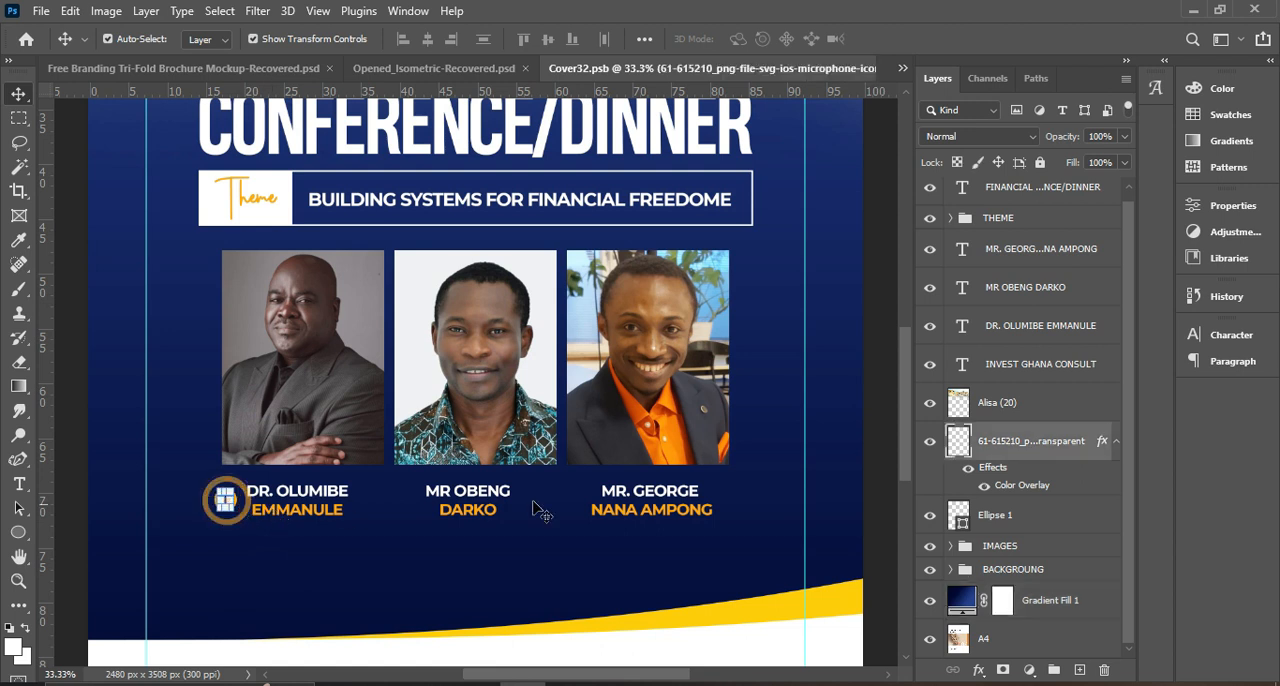
pyautogui.click(1016, 515)
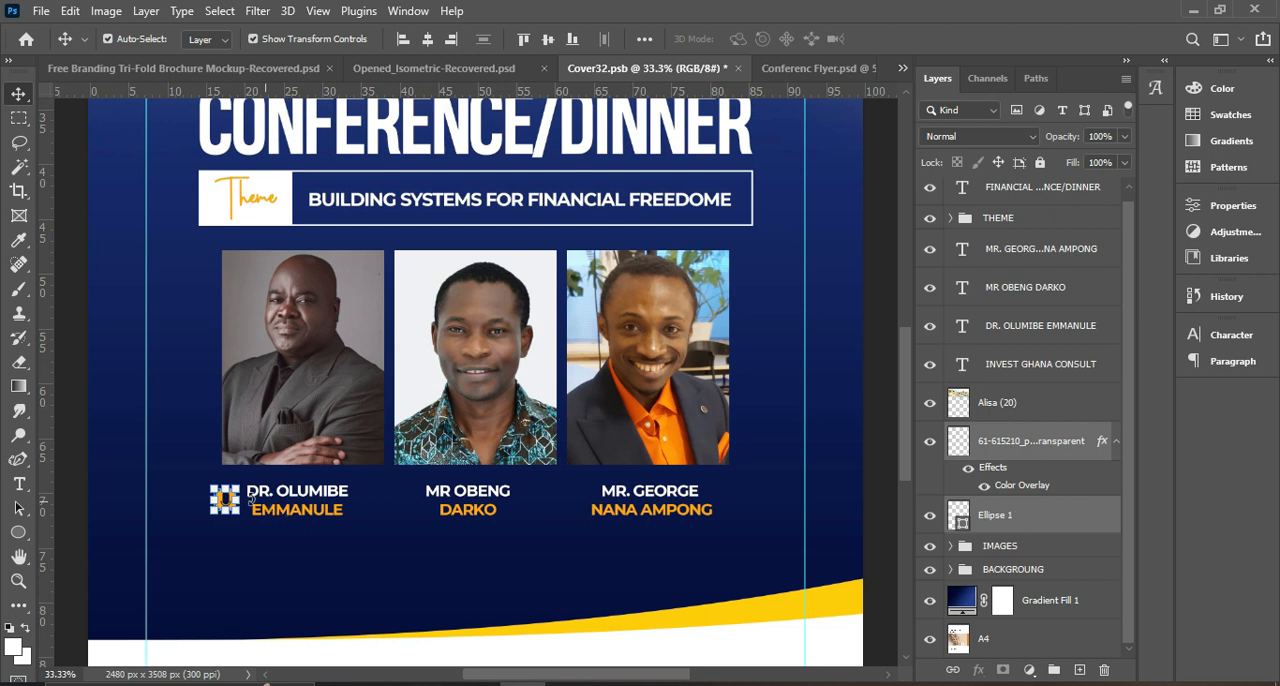
pyautogui.moveTo(46, 497); pyautogui.dragTo(220, 498)
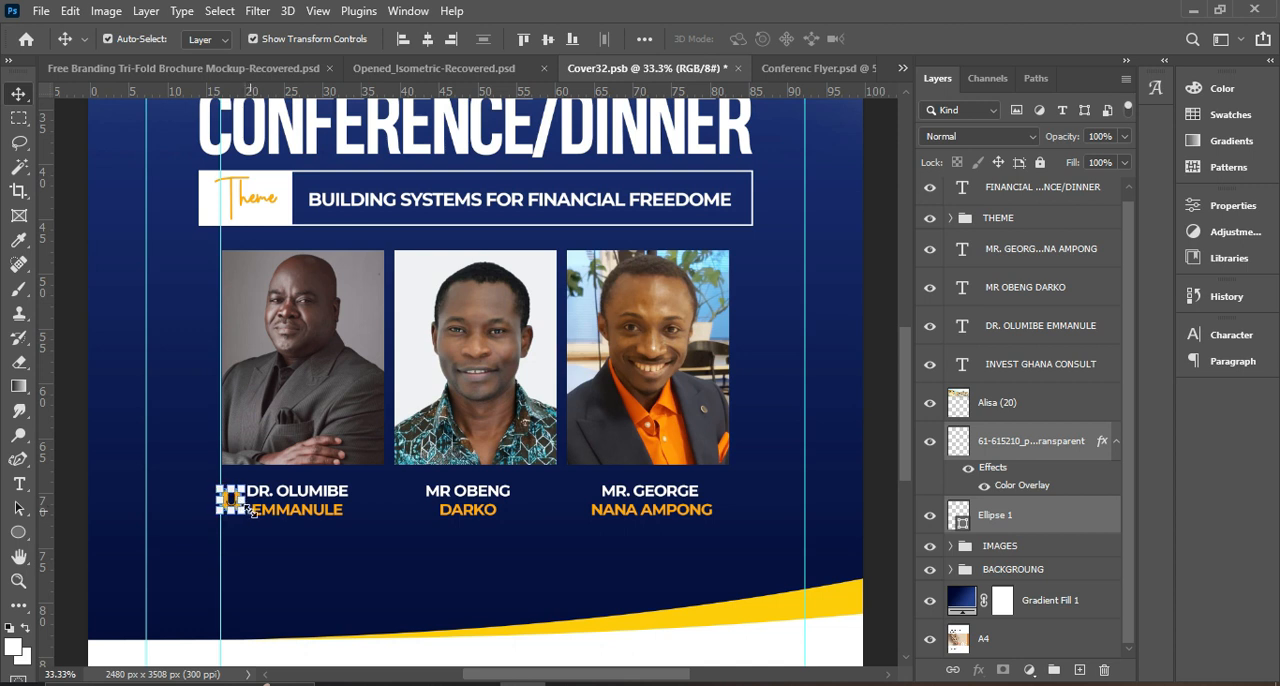
# - Move the first speaker's caption slightly to the right of the microphone badge
pyautogui.click(318, 504)
pyautogui.moveTo(318, 504); pyautogui.dragTo(343, 515)
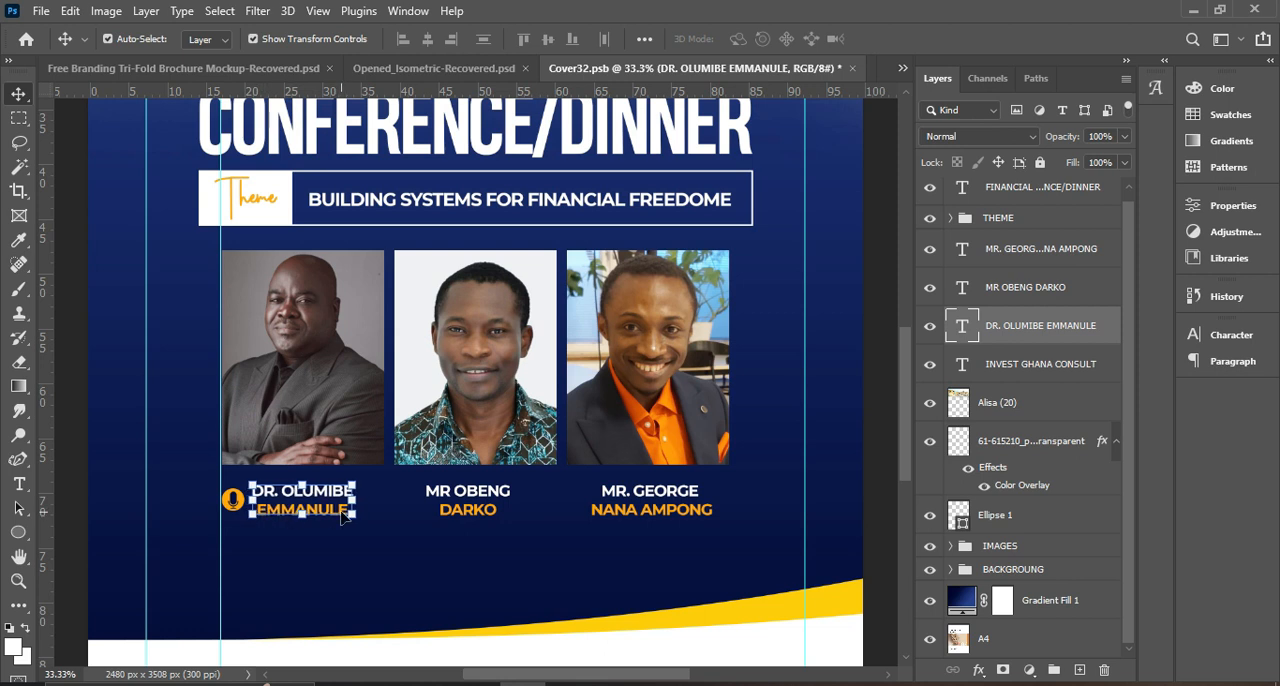
pyautogui.click(167, 530)
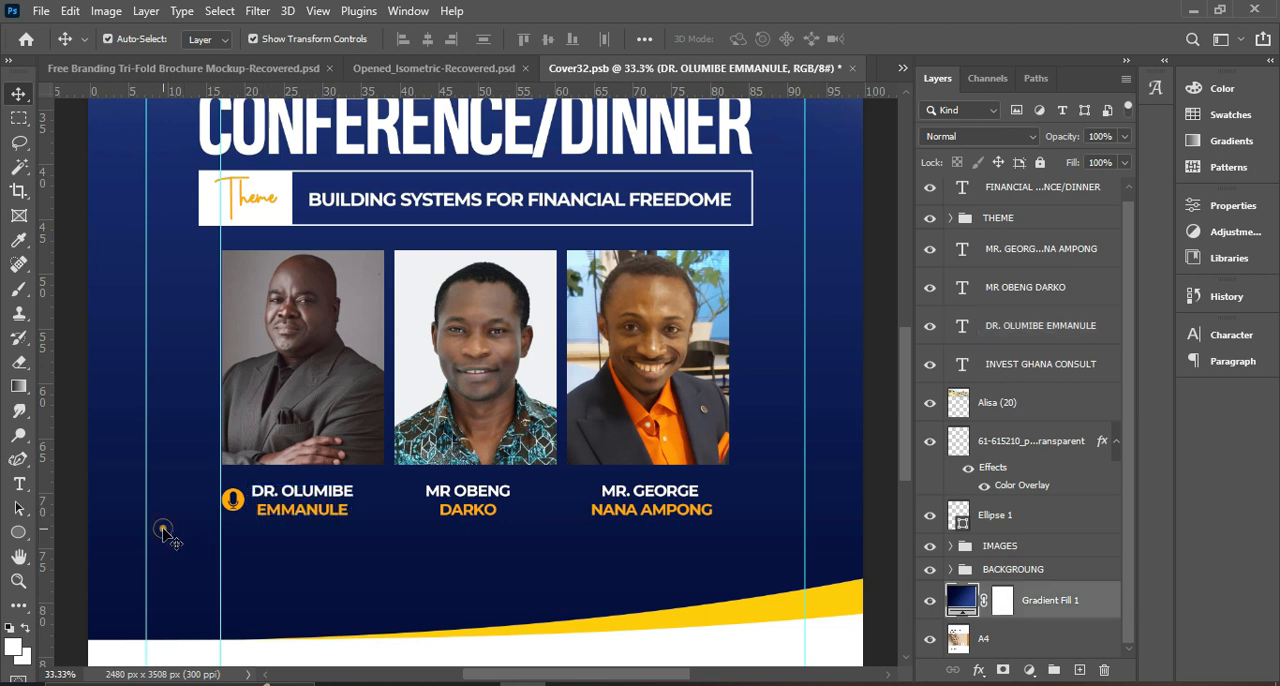
# - Group the microphone and orange circle layers and name the group MIC
pyautogui.click(240, 510)
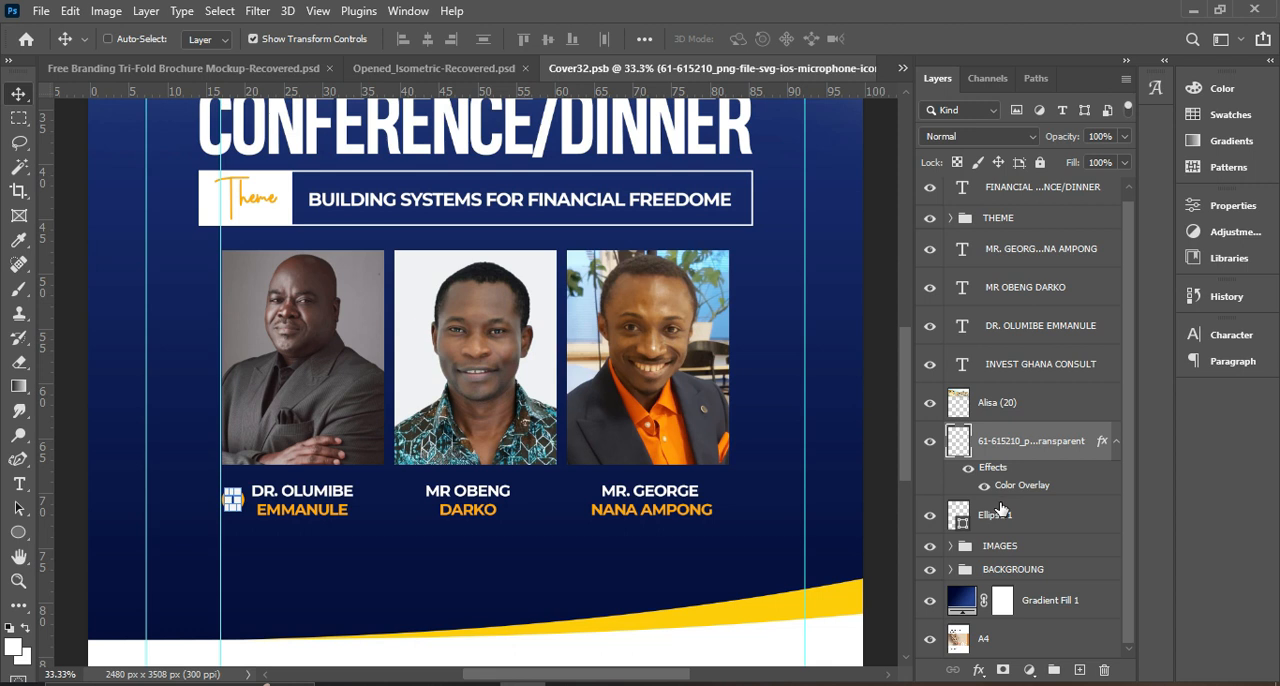
pyautogui.click(1000, 518)
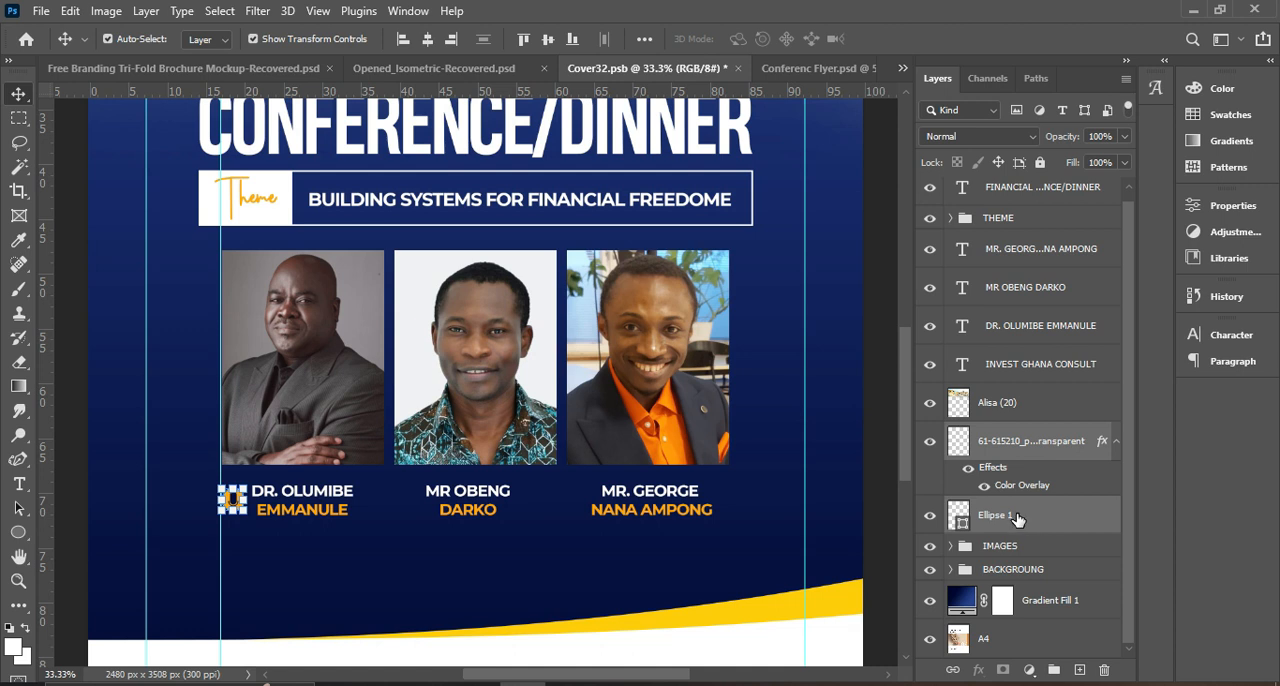
pyautogui.hotkey('ctrl', 'g')
pyautogui.doubleClick(1000, 443)
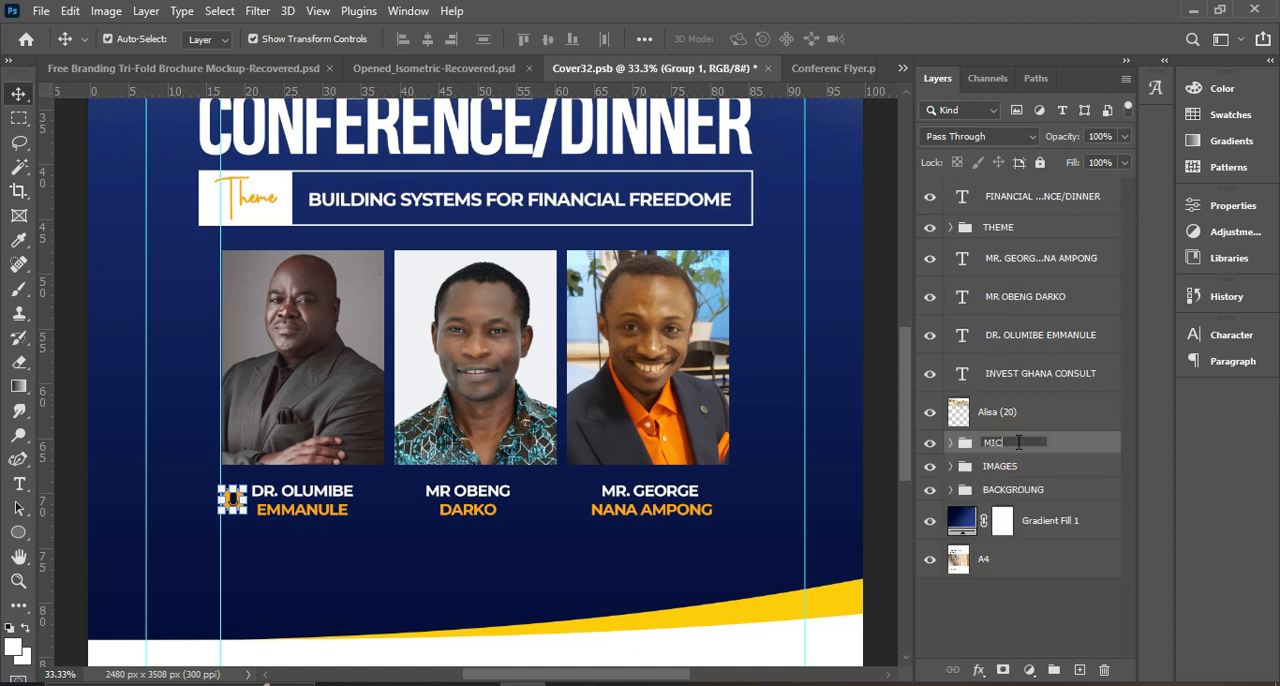
pyautogui.click(1050, 443)
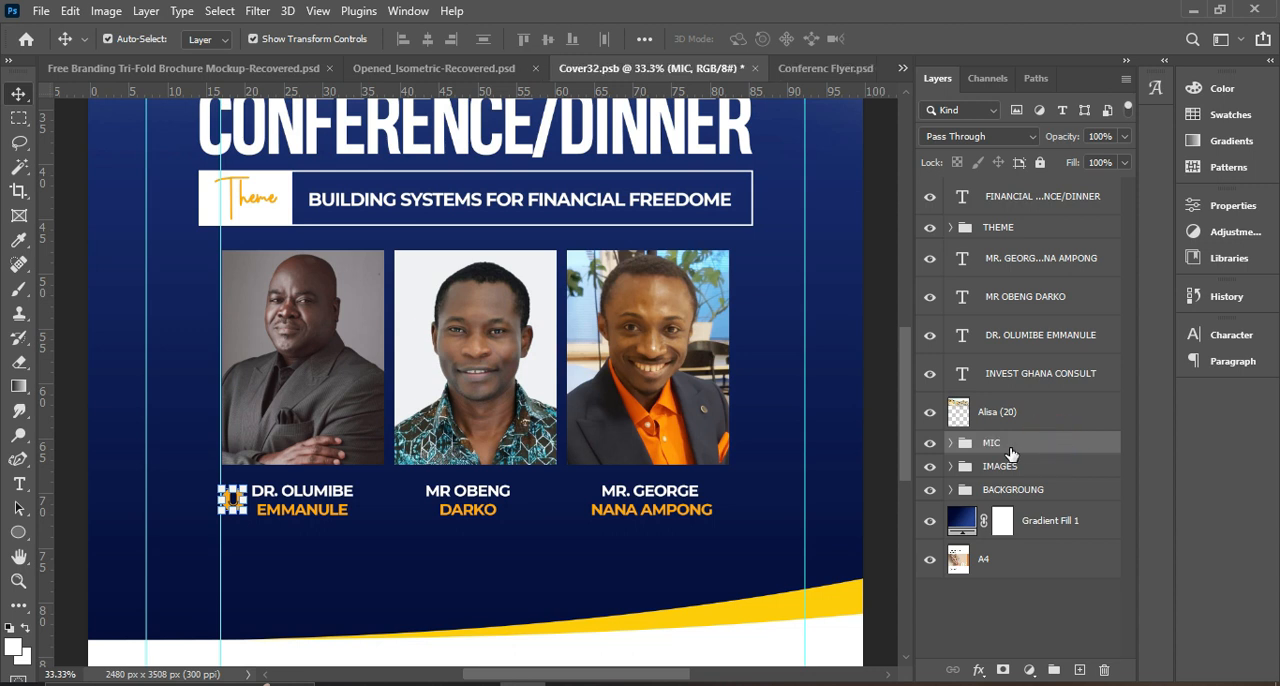
# - Try merging the MIC group into a single layer and undo the merge
pyautogui.hotkey('ctrl', 'e')
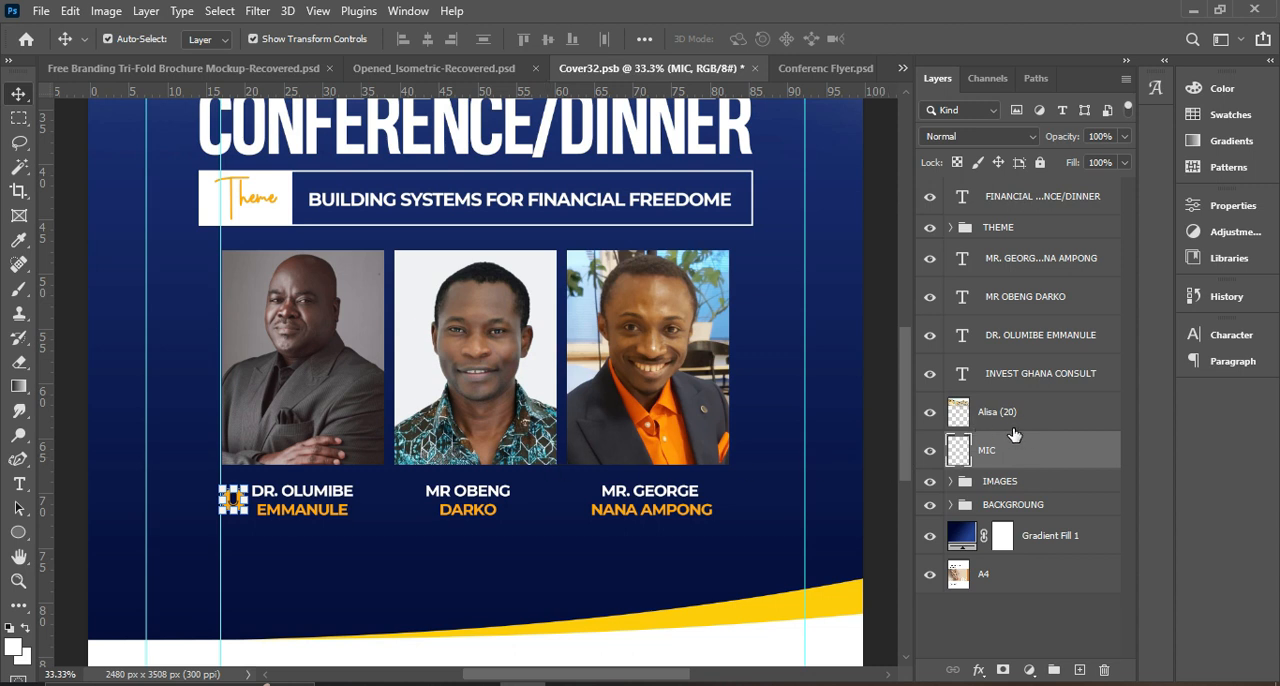
pyautogui.hotkey('ctrl', 'z')
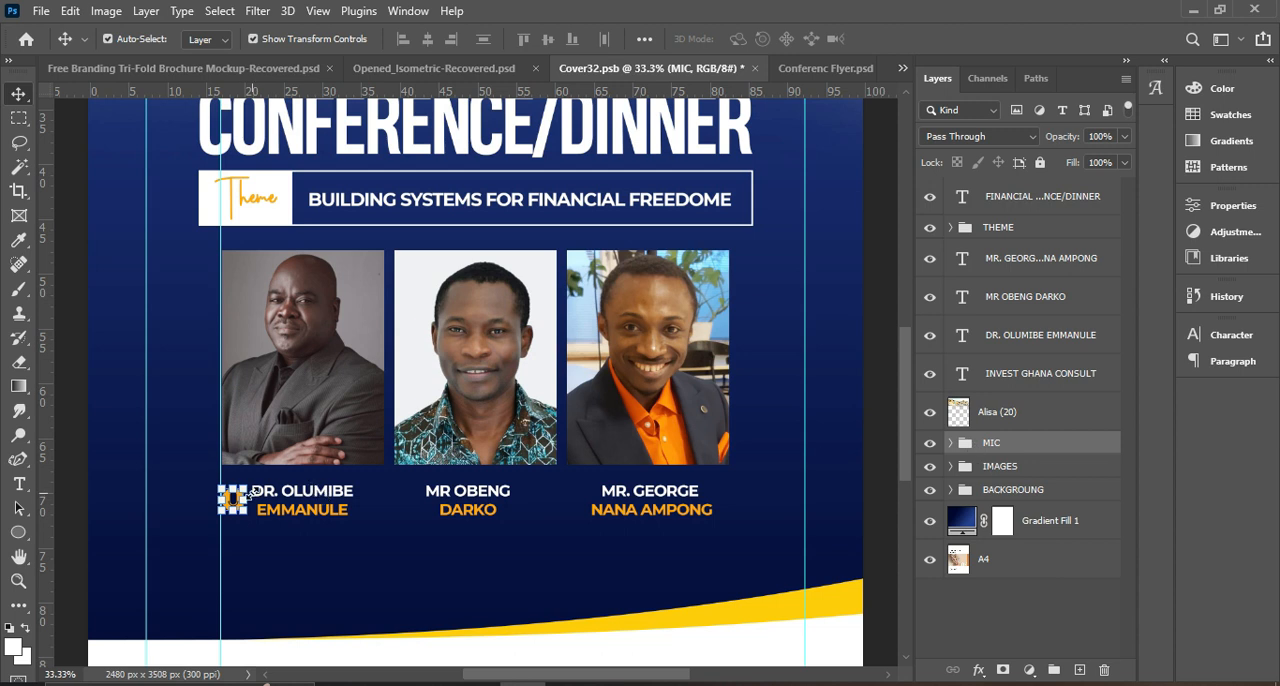
pyautogui.hotkey('ctrl', 'j')
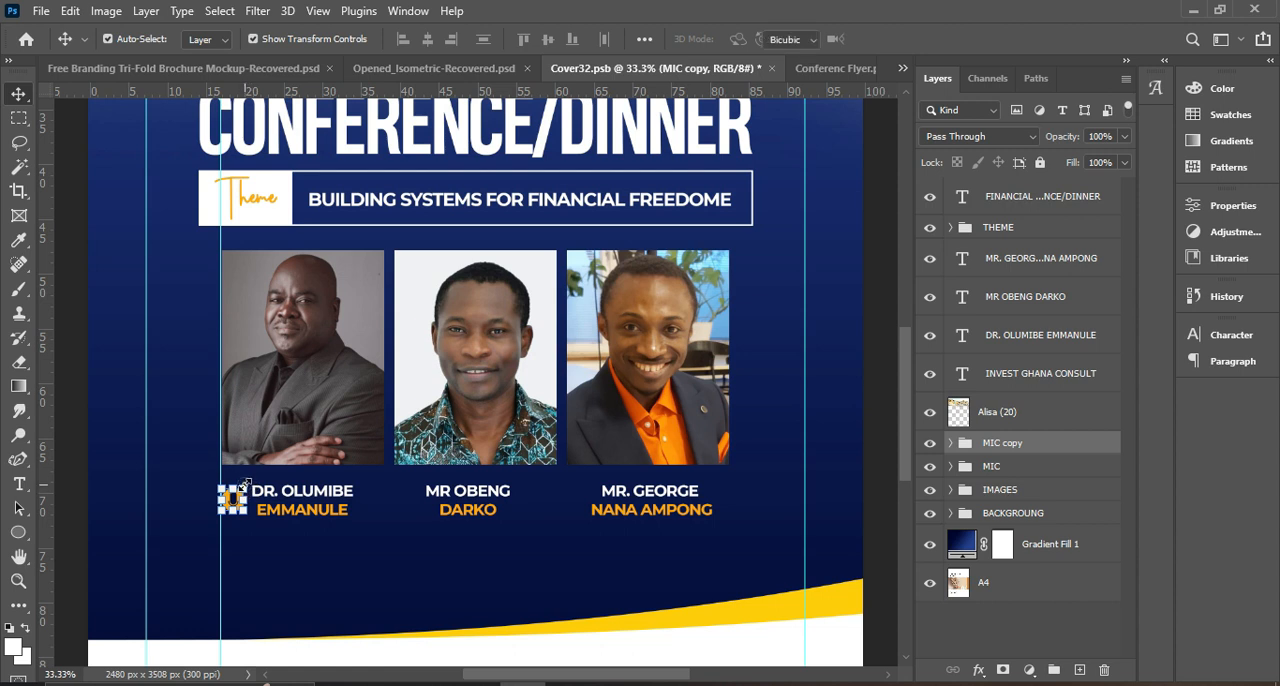
pyautogui.hotkey('ctrl', 't')
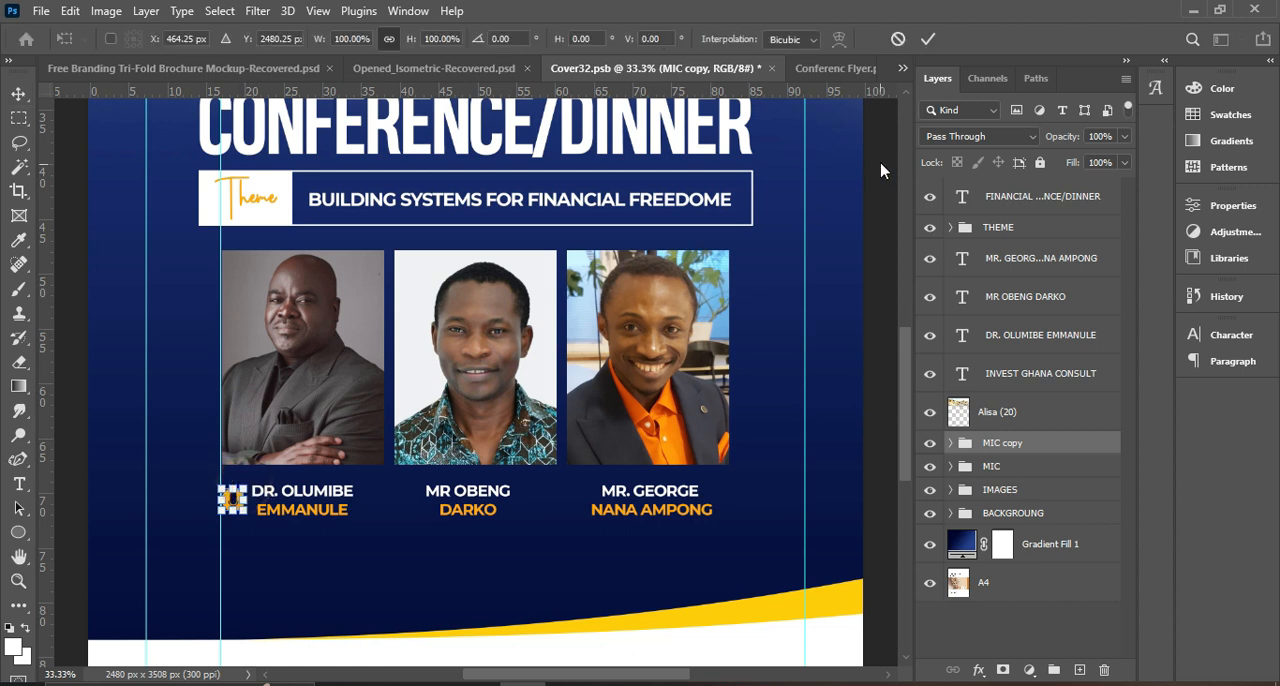
pyautogui.click(922, 40)
pyautogui.press('Delete')
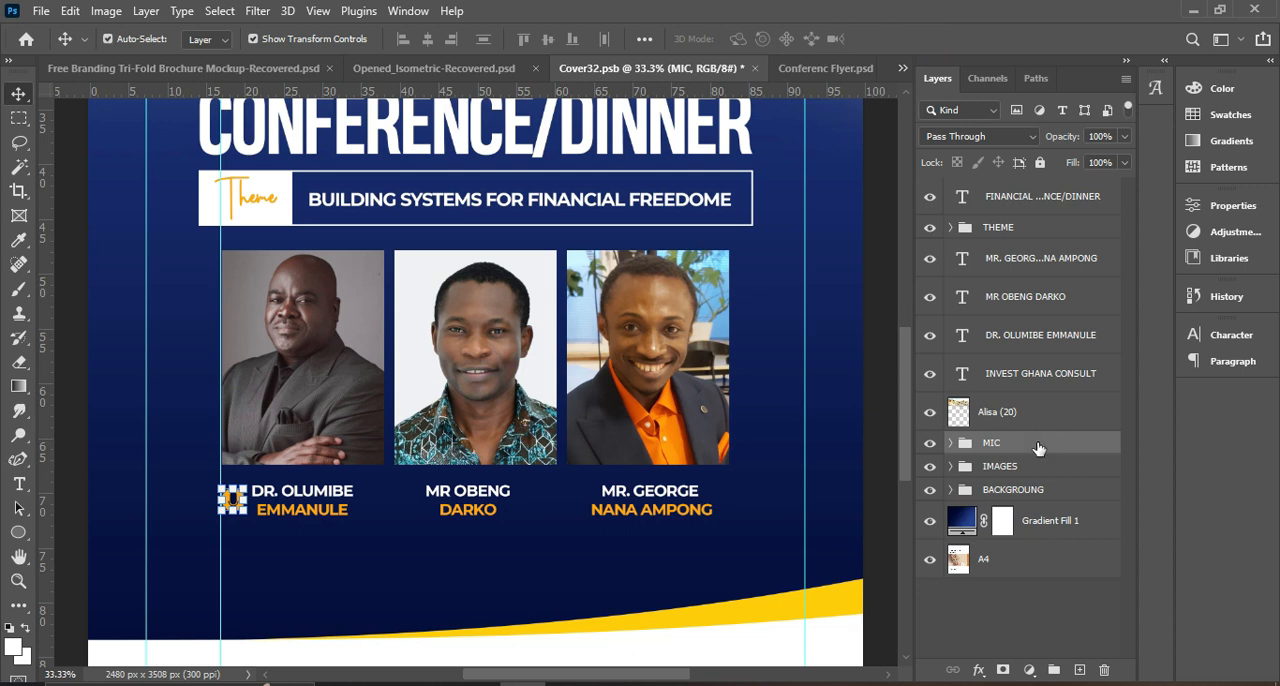
# - Merge the MIC group into a single layer and place a duplicate beside the second speaker's caption
pyautogui.click(988, 445)
pyautogui.press('ctrl')
pyautogui.hotkey('ctrl', 'e')
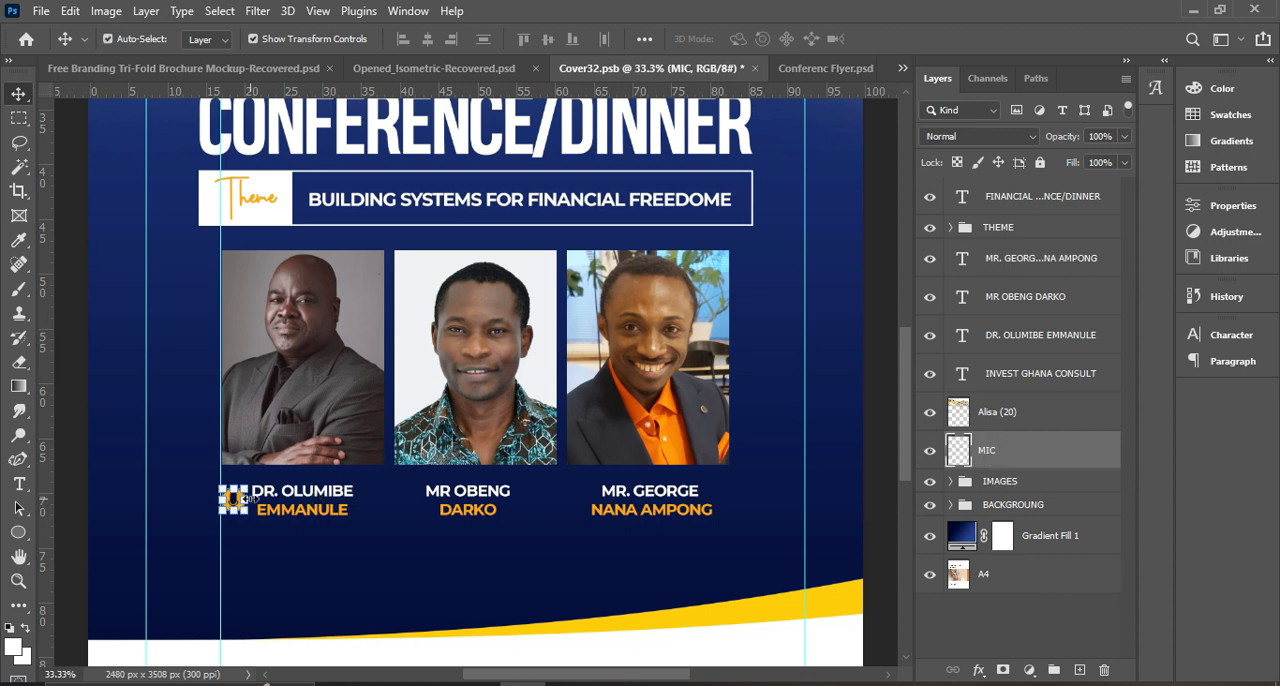
pyautogui.hotkey('ctrl', 'j')
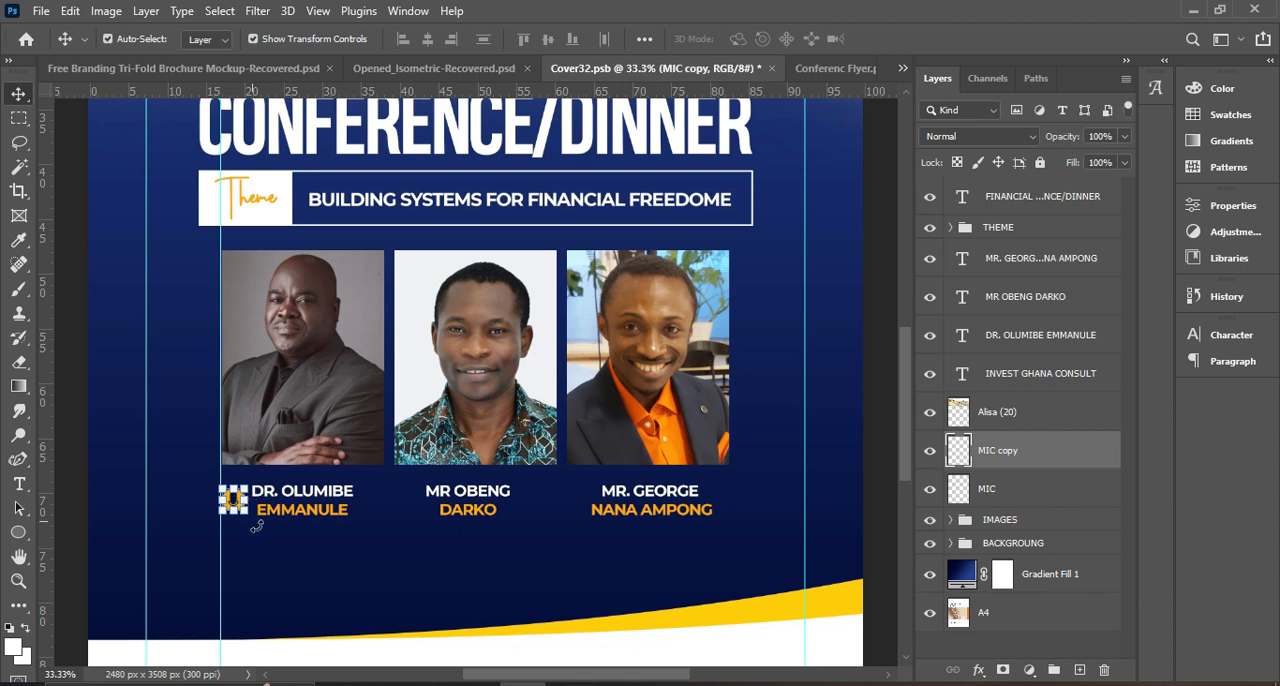
pyautogui.click(265, 538)
pyautogui.moveTo(246, 501); pyautogui.dragTo(406, 499)
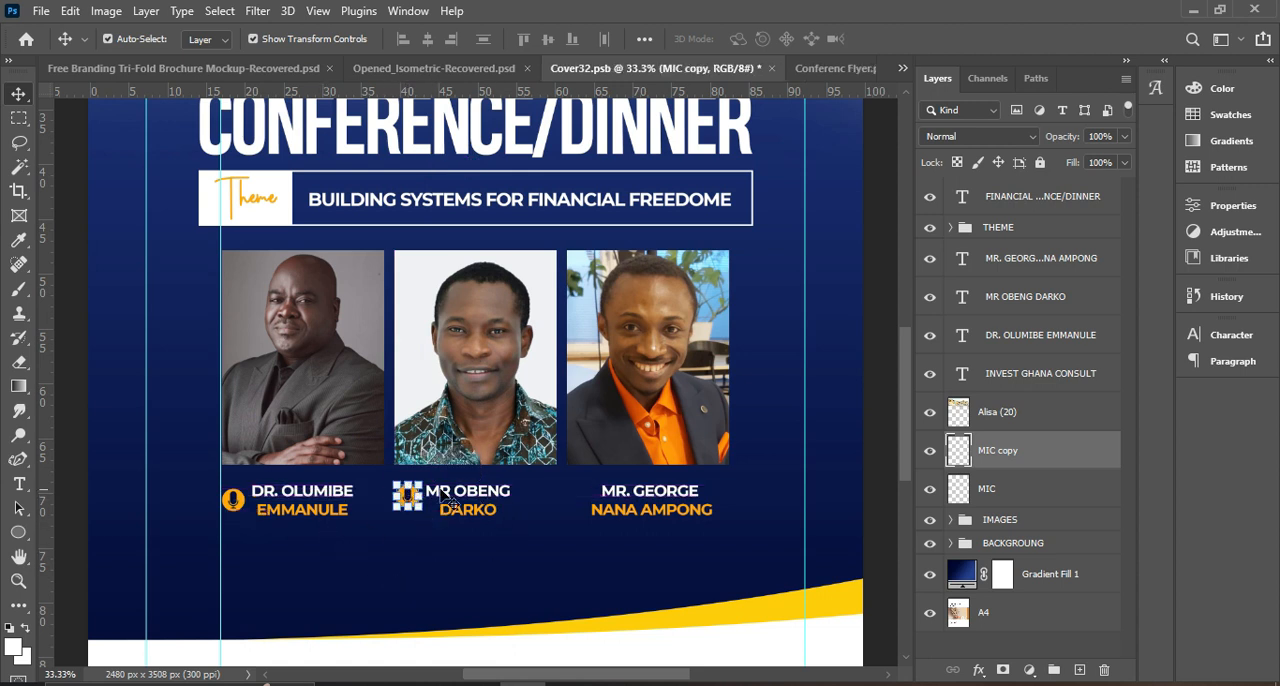
pyautogui.moveTo(46, 545)
pyautogui.mouseDown()
pyautogui.moveTo(409, 545)
pyautogui.moveTo(45, 540)
pyautogui.mouseUp()
pyautogui.click(325, 356)
pyautogui.press('Down')
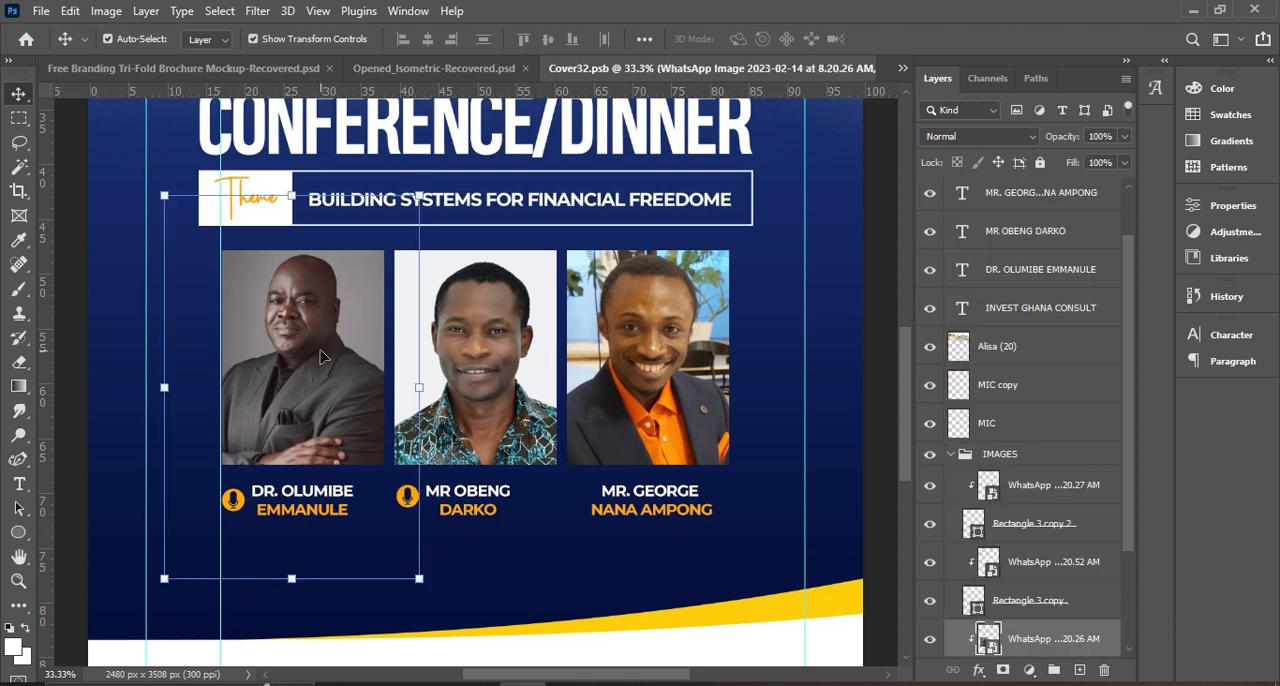
pyautogui.click(505, 358)
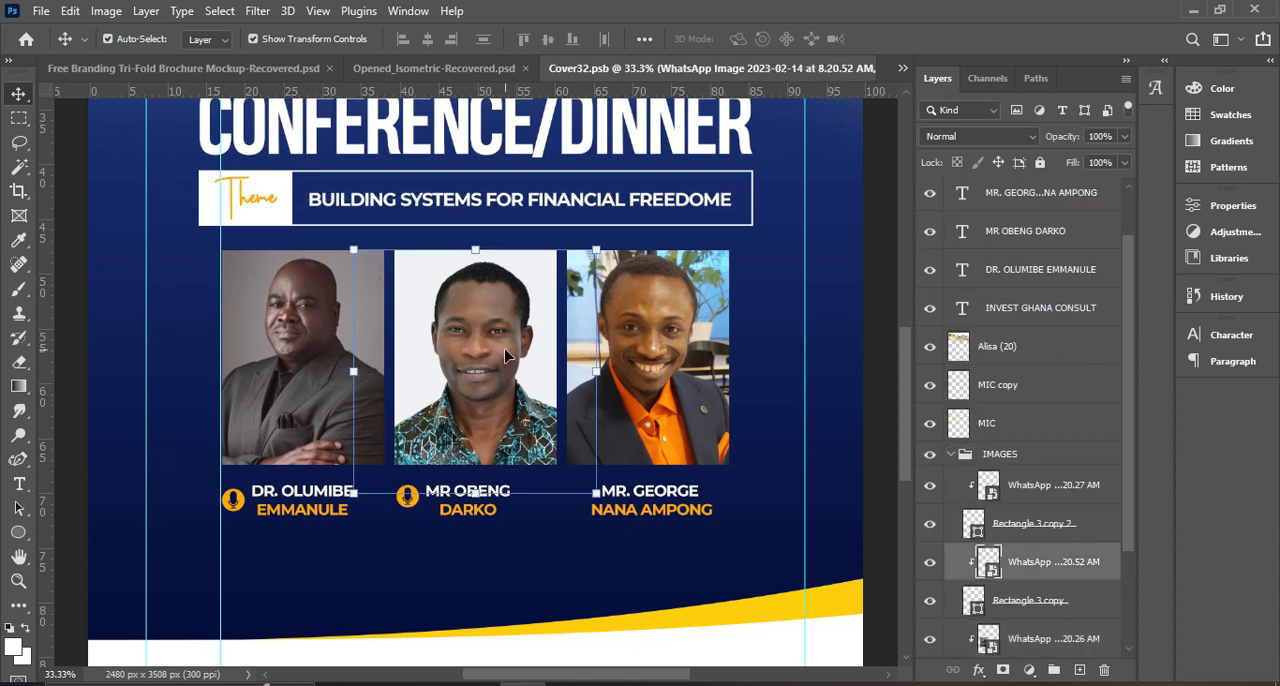
pyautogui.click(665, 322)
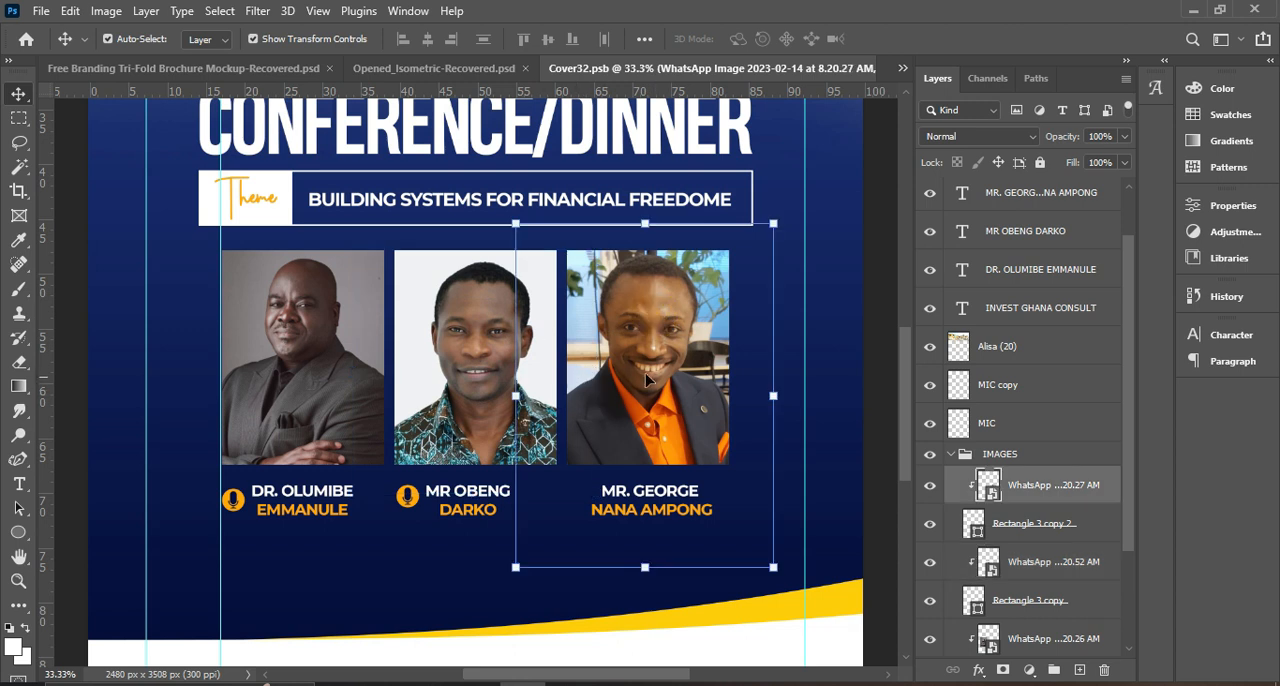
# - Duplicate the third speaker's caption into the empty area below it and replace the copy's text with "Host"
pyautogui.click(632, 511)
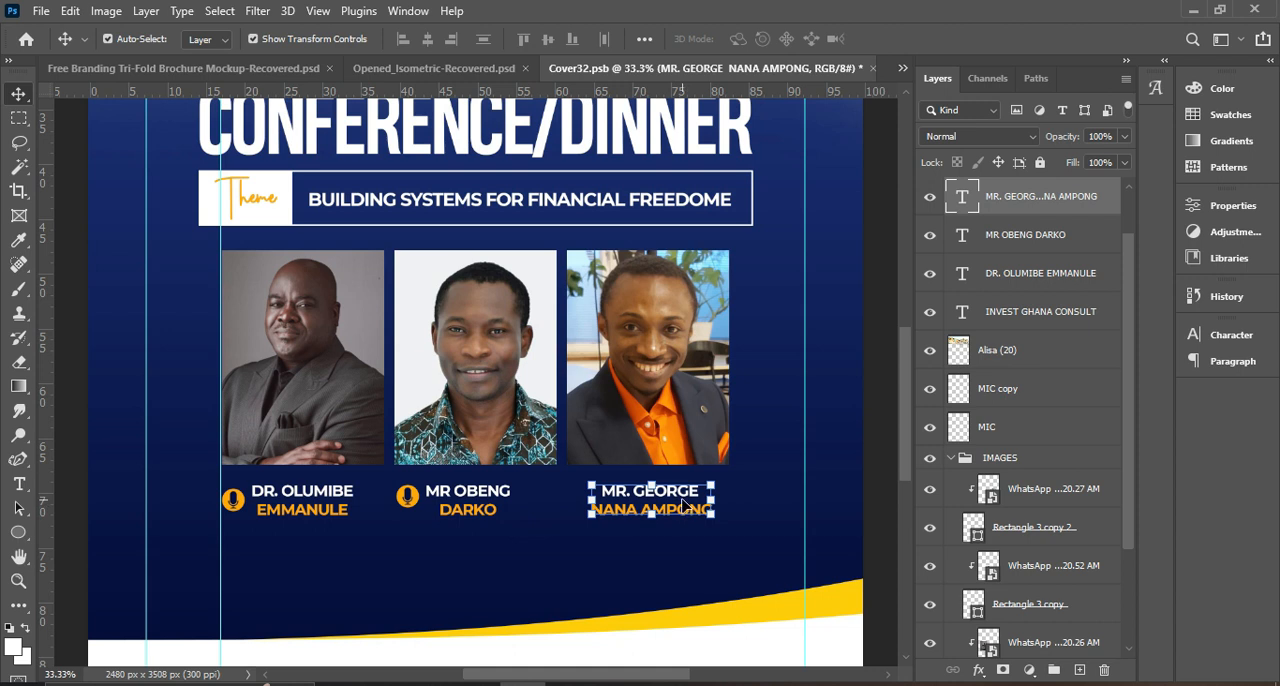
pyautogui.hotkey('ctrl', 'j')
pyautogui.moveTo(685, 506); pyautogui.dragTo(593, 580)
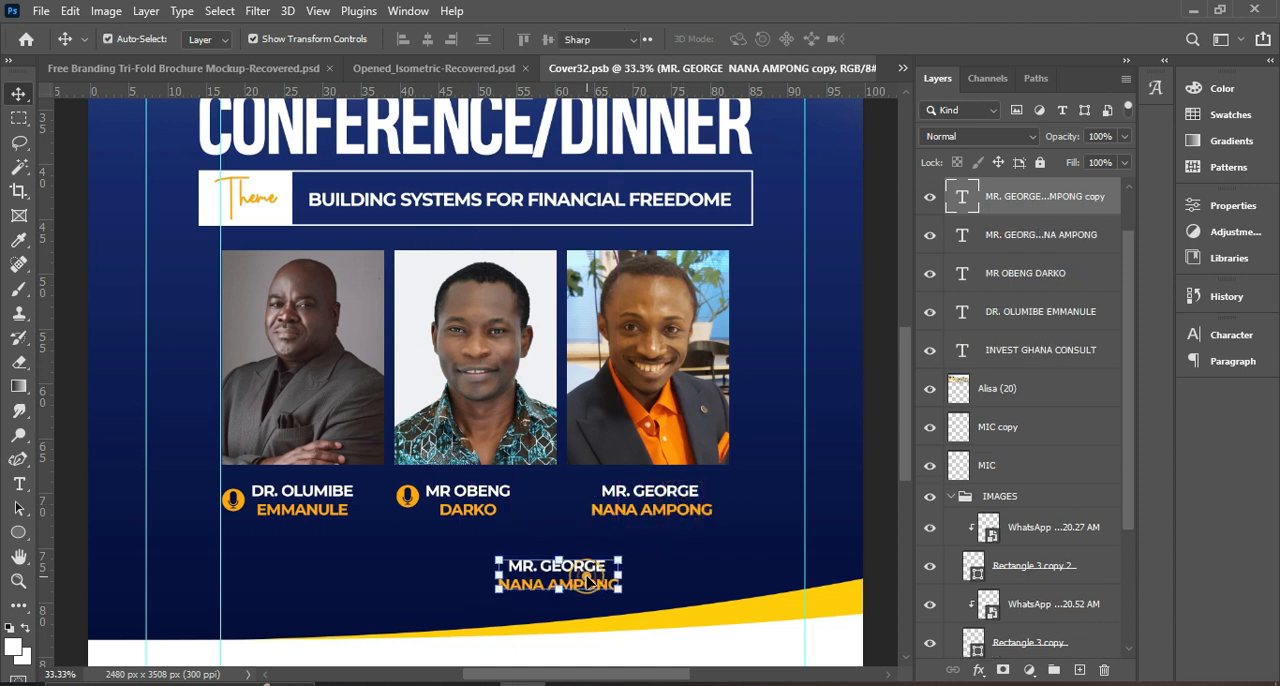
pyautogui.doubleClick(589, 580)
pyautogui.write('Host')
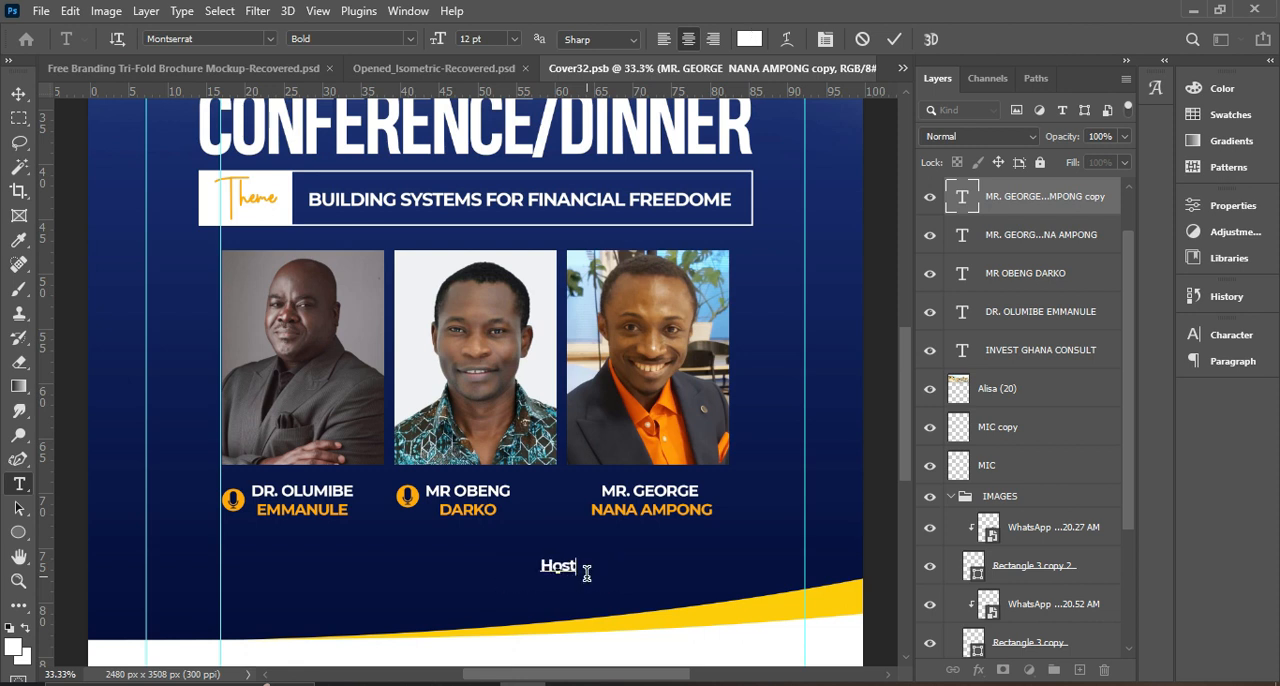
pyautogui.click(895, 40)
pyautogui.press('v')
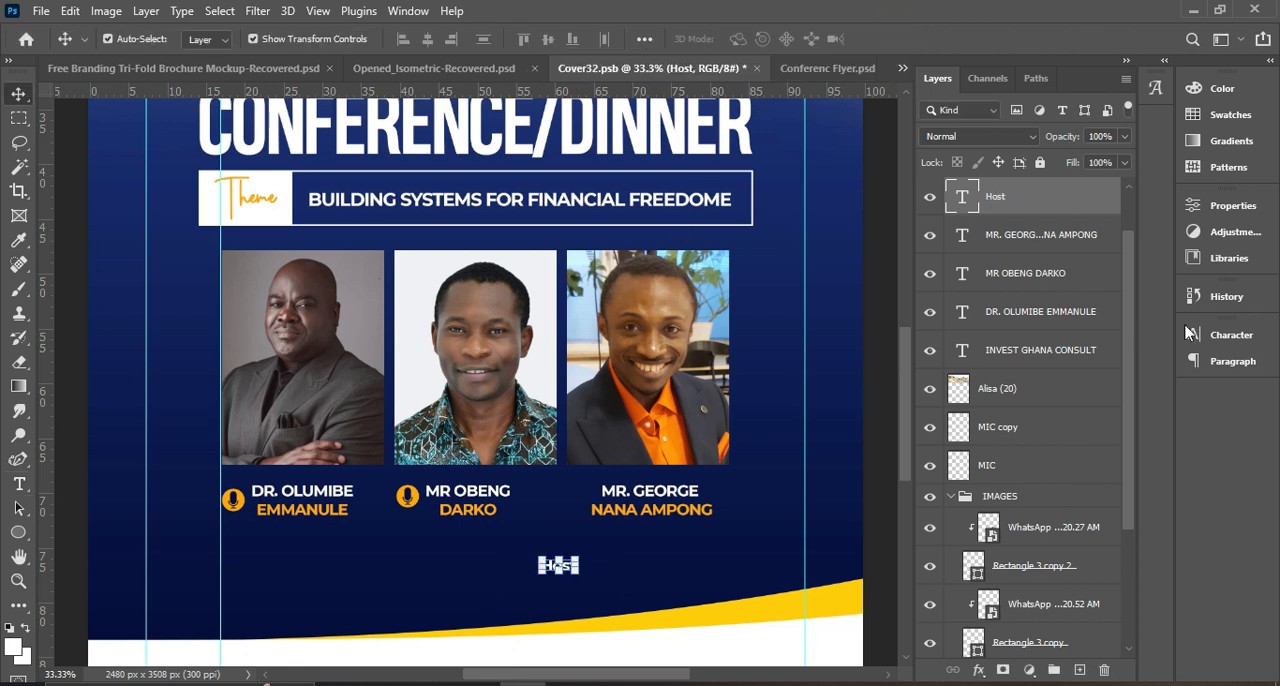
# - Set the Host text to tracking 0, the Pusttaka Katta font and a size of 30 pt
pyautogui.click(1228, 335)
pyautogui.click(1160, 401)
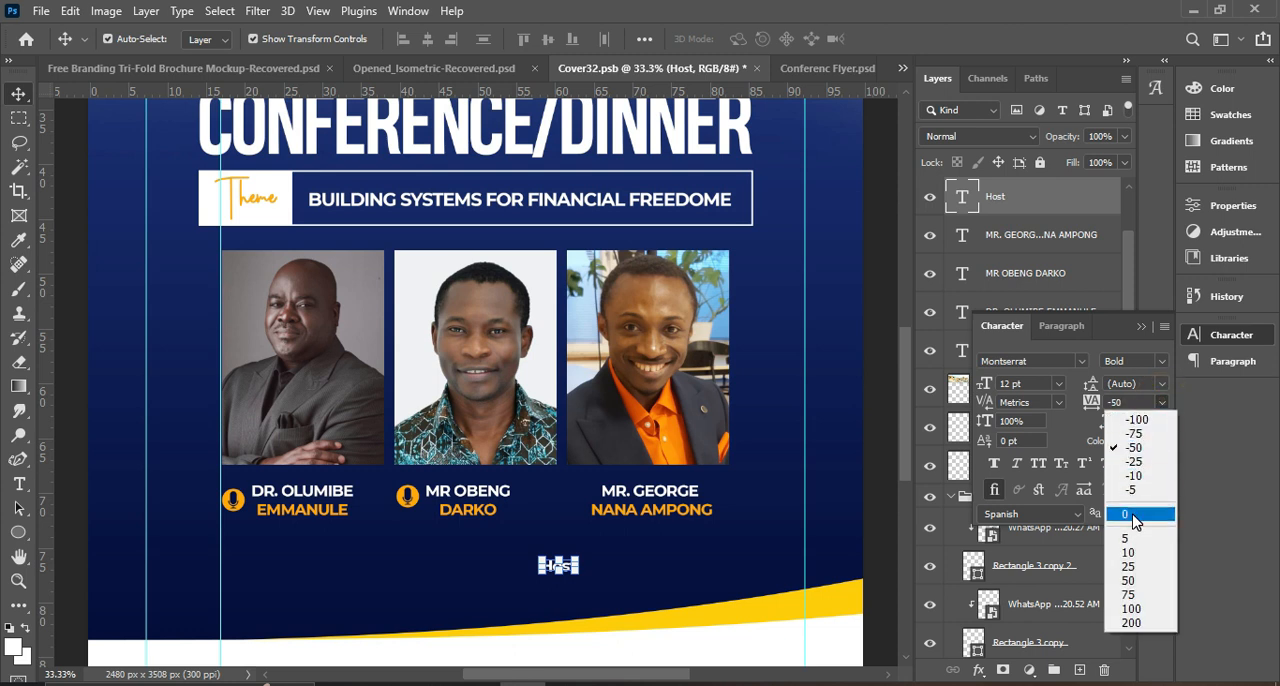
pyautogui.click(1127, 514)
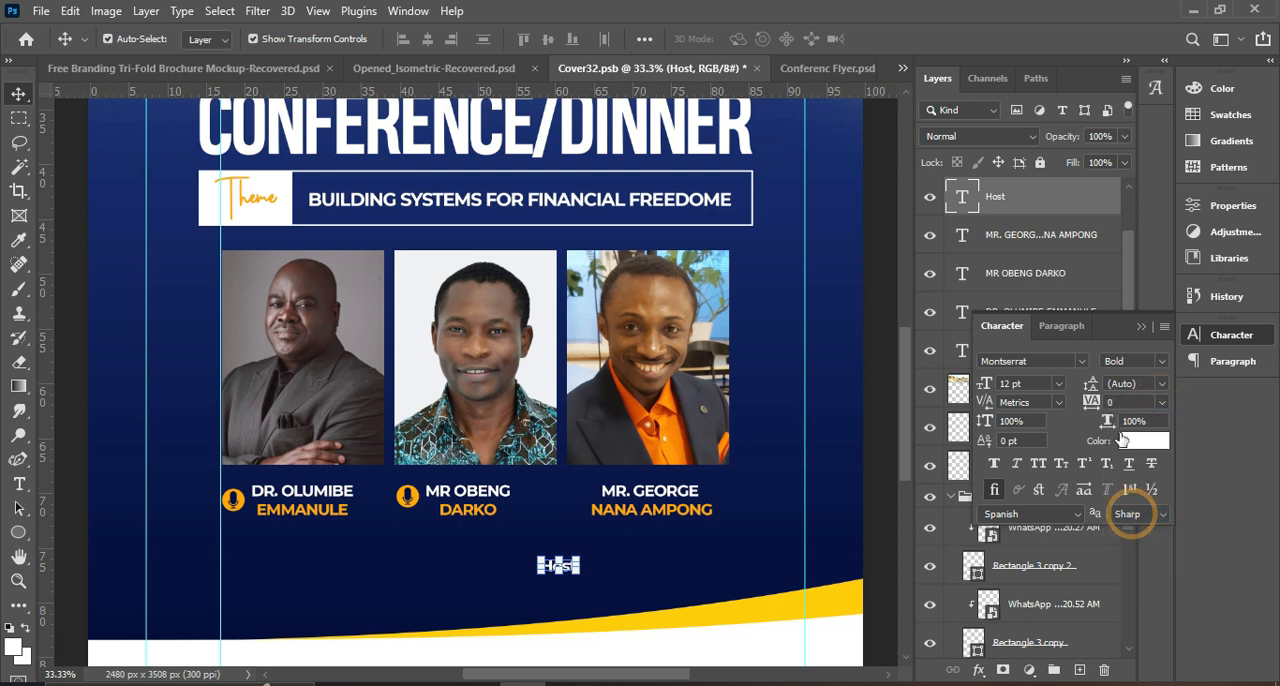
pyautogui.click(1081, 361)
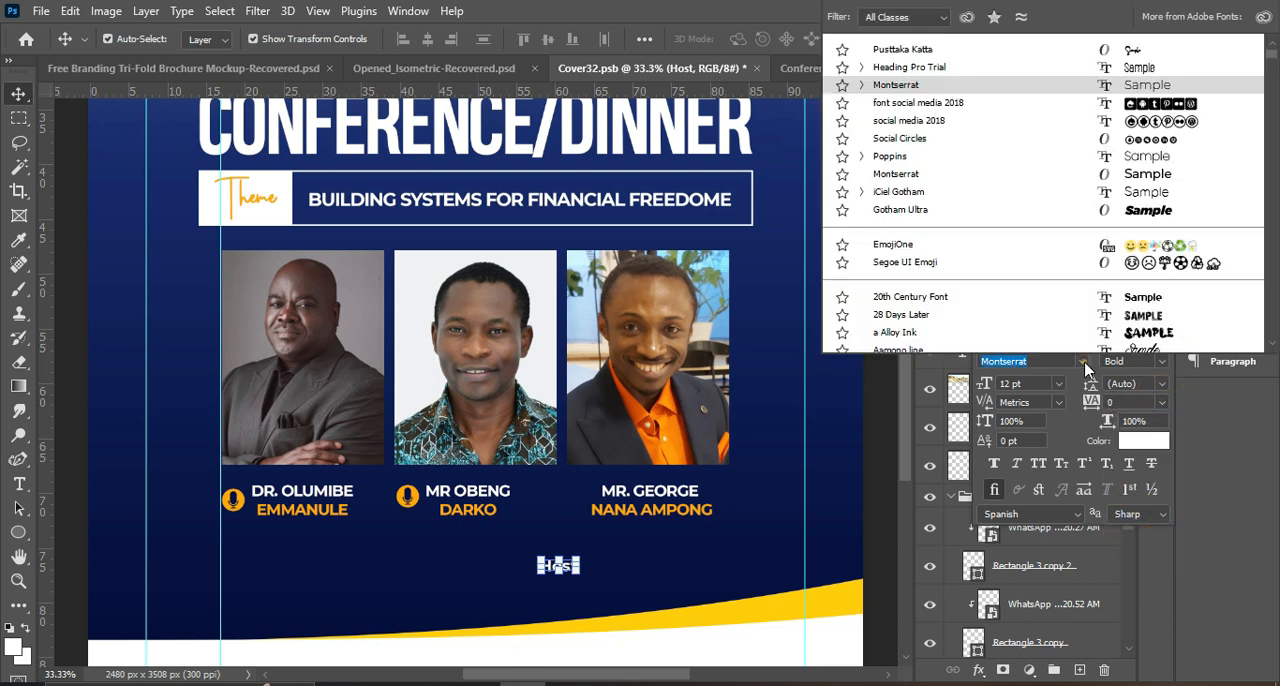
pyautogui.click(894, 52)
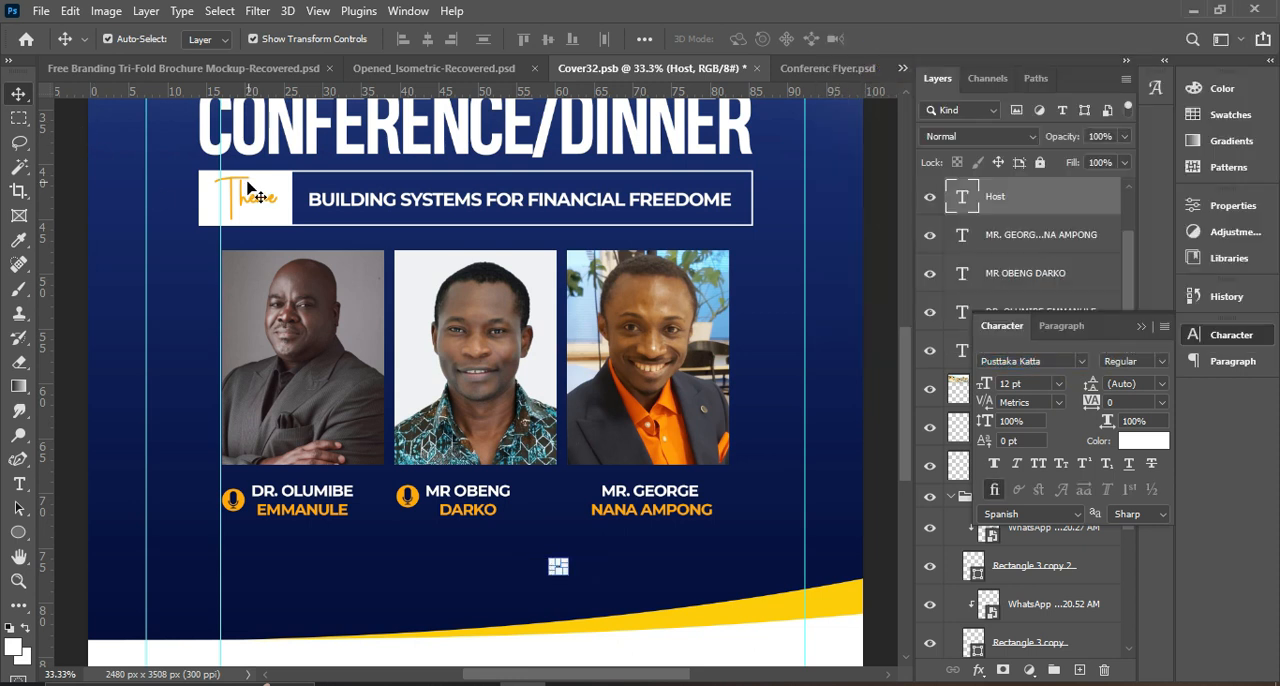
pyautogui.click(1058, 383)
pyautogui.click(1020, 565)
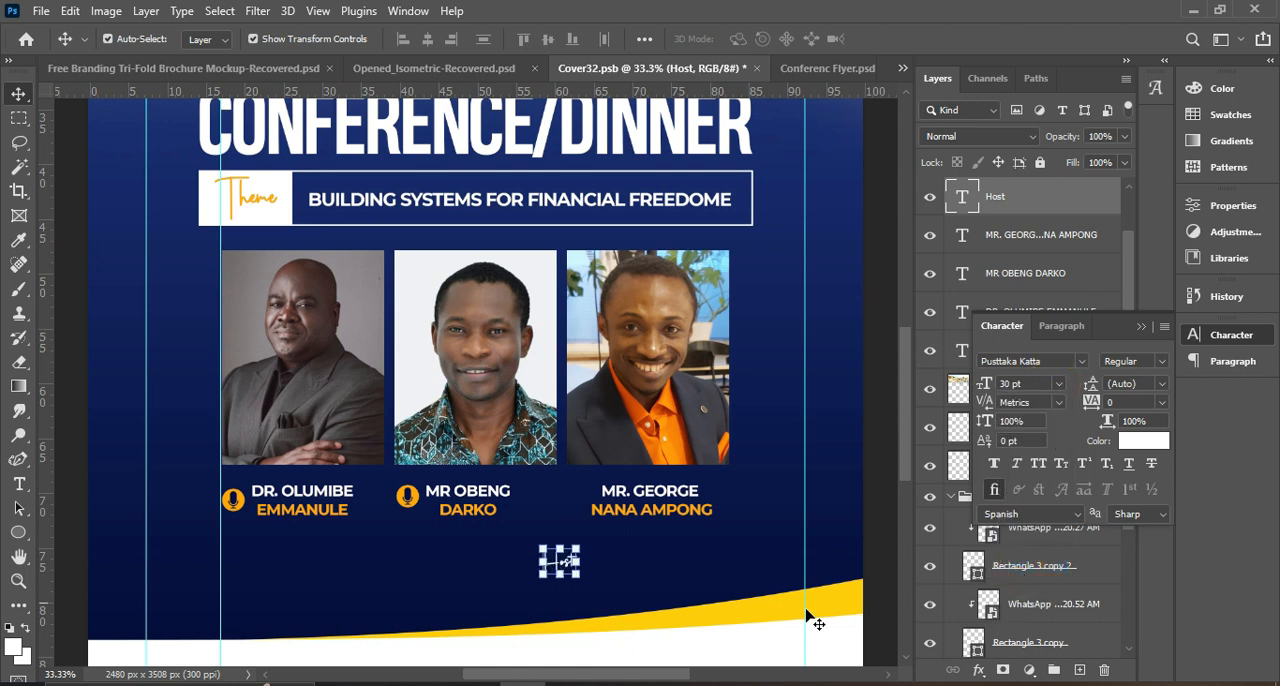
# - Recolor the Host text orange (ffa800) by sampling the second microphone badge
pyautogui.click(1142, 445)
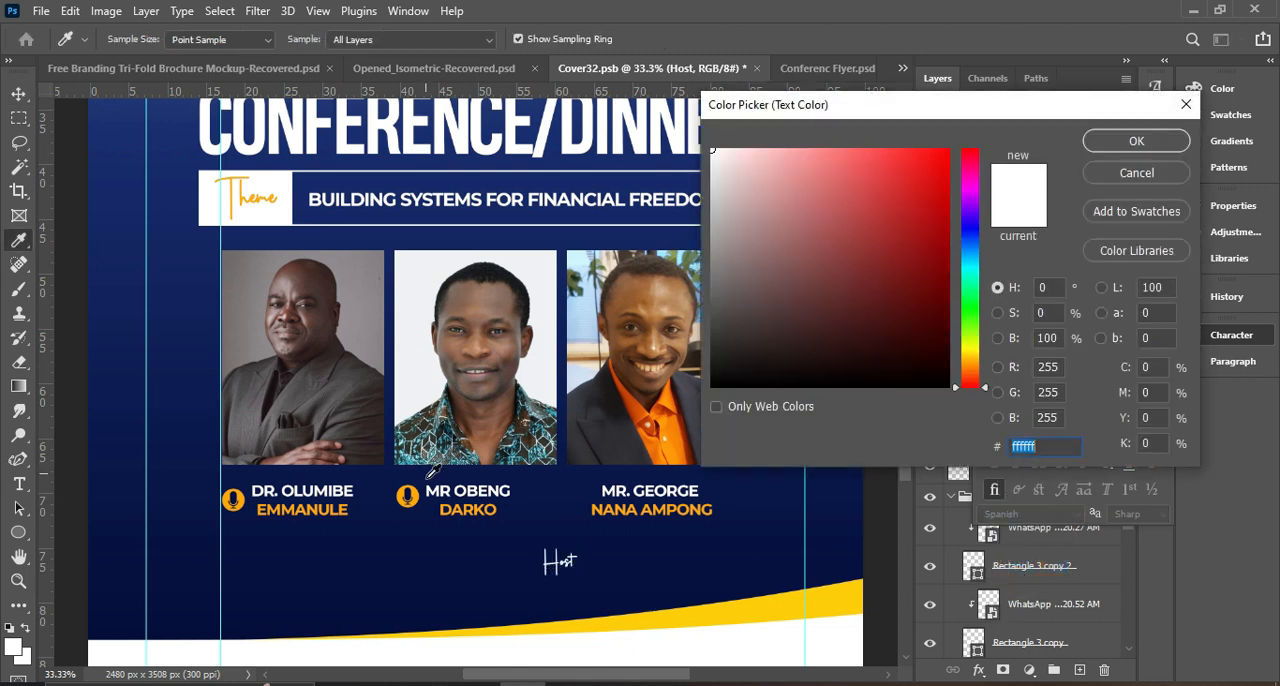
pyautogui.click(411, 496)
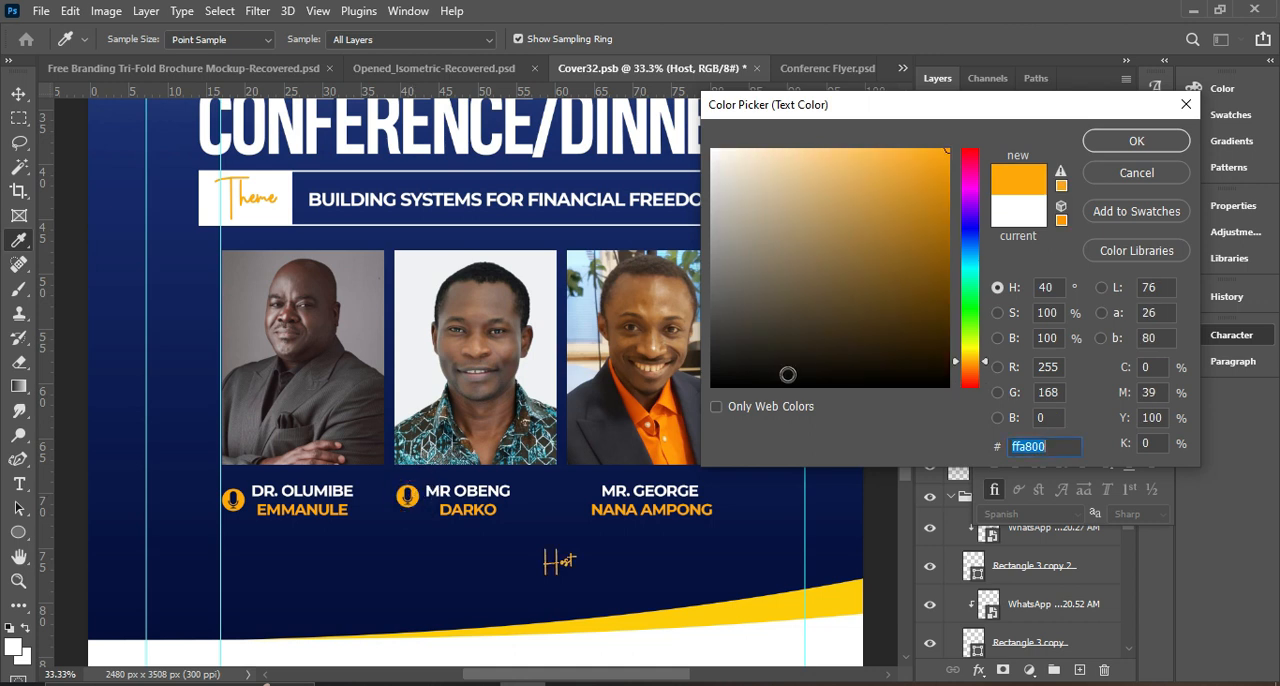
pyautogui.click(1136, 141)
# - Move the Host text beneath the third photo and line it up with a new vertical guide at that photo's left edge
pyautogui.press('v')
pyautogui.moveTo(562, 562); pyautogui.dragTo(588, 494)
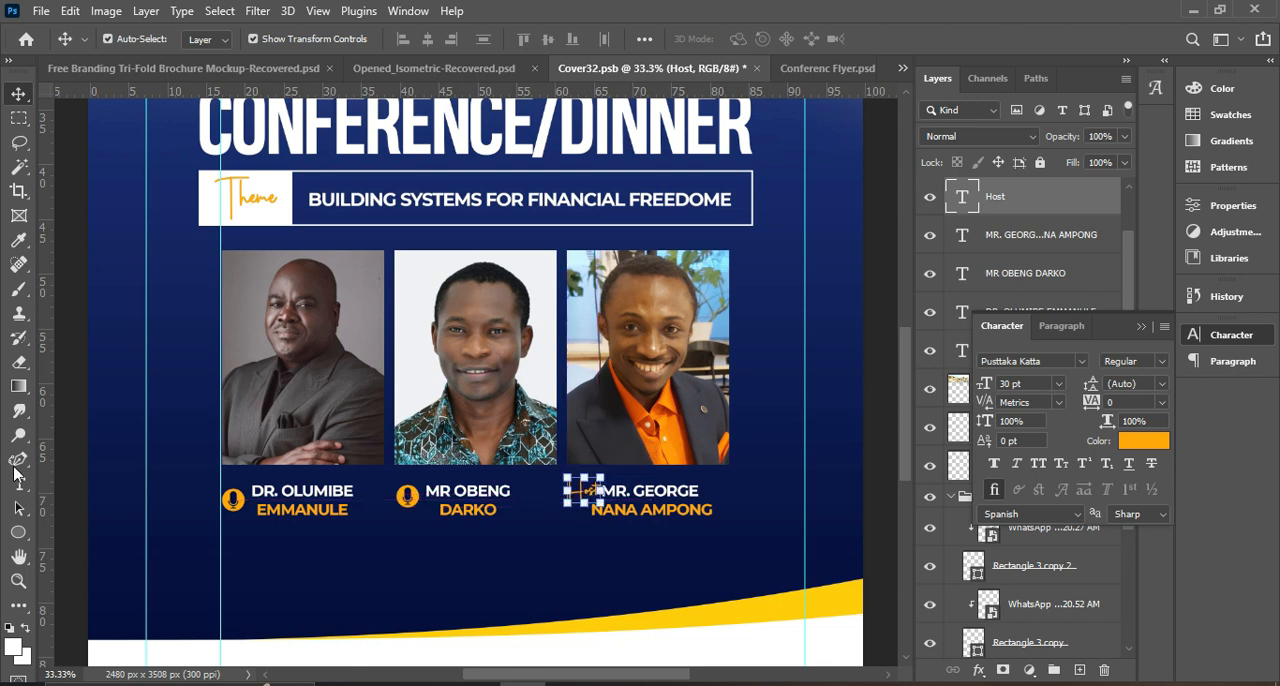
pyautogui.moveTo(48, 468); pyautogui.dragTo(567, 480)
pyautogui.press('Right')
pyautogui.press('Right')
pyautogui.press('Right')
pyautogui.press('Right')
pyautogui.press('Right')
pyautogui.press('Right')
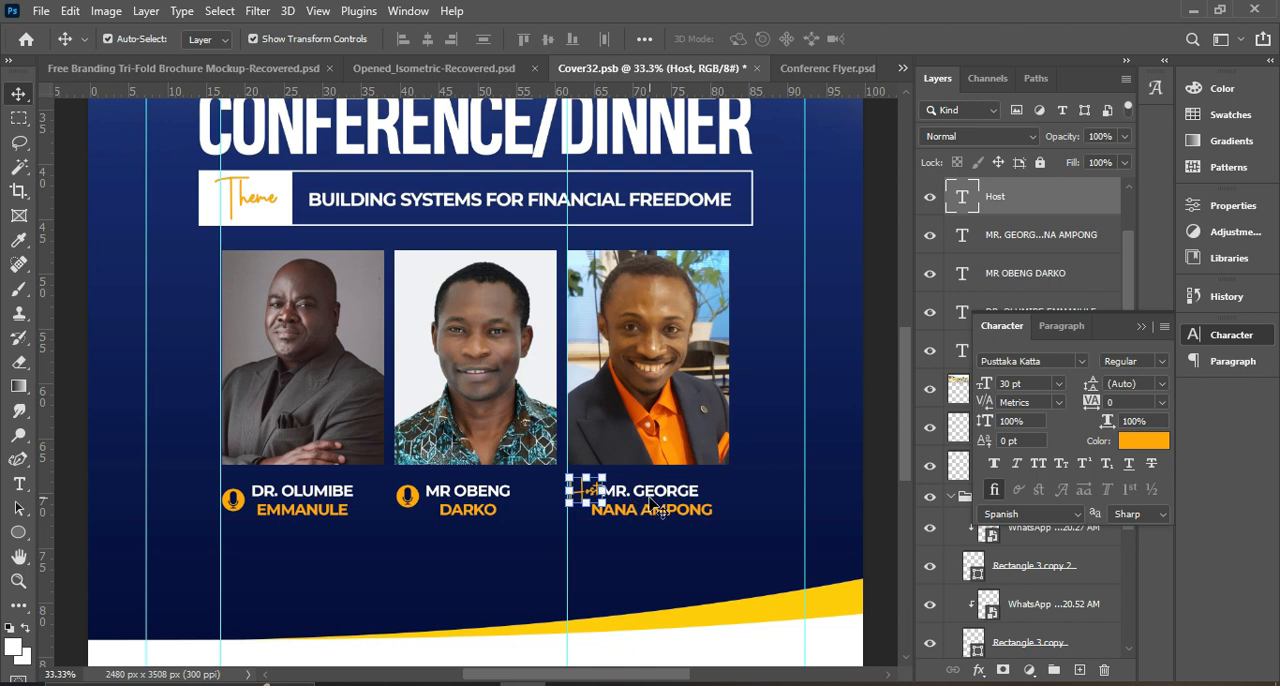
# - Nudge the third speaker's caption right to clear the Host text, and lower the Host text slightly
pyautogui.click(650, 498)
pyautogui.press('Right')
pyautogui.press('Right')
pyautogui.press('Right')
pyautogui.press('Right')
pyautogui.press('Right')
pyautogui.press('Right')
pyautogui.press('Right')
pyautogui.press('Right')
pyautogui.press('Right')
pyautogui.press('Right')
pyautogui.press('Right')
pyautogui.press('Right')
pyautogui.press('Right')
pyautogui.press('Right')
pyautogui.press('Right')
pyautogui.press('Right')
pyautogui.press('Right')
pyautogui.press('Right')
pyautogui.press('Right')
pyautogui.press('Right')
pyautogui.press('Right')
pyautogui.press('Right')
pyautogui.press('Right')
pyautogui.press('Right')
pyautogui.press('Right')
pyautogui.press('Right')
pyautogui.press('Right')
pyautogui.press('Right')
pyautogui.press('Right')
pyautogui.press('Right')
pyautogui.press('Right')
pyautogui.press('Right')
pyautogui.press('Down')
pyautogui.press('Down')
pyautogui.click(585, 490)
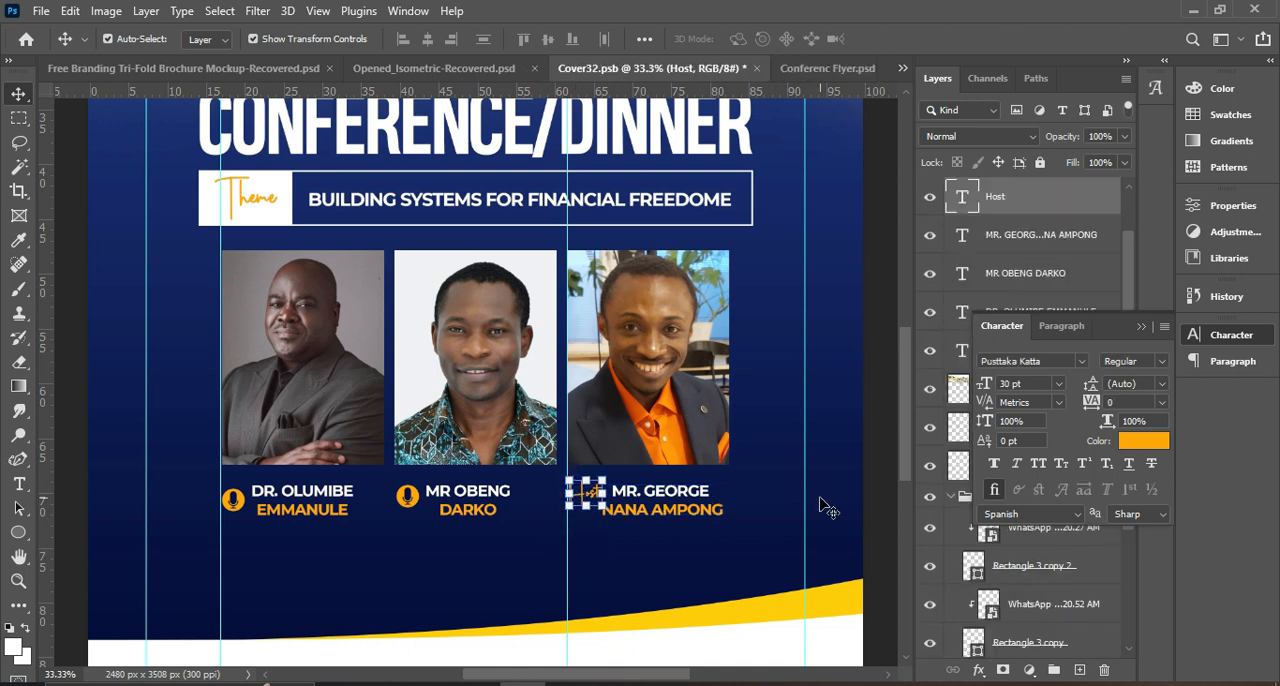
# - Move the Host layer directly below the INVEST GHANA CONSULT text layer in the layer stack
pyautogui.click(1142, 328)
pyautogui.moveTo(1045, 205); pyautogui.dragTo(1044, 373)
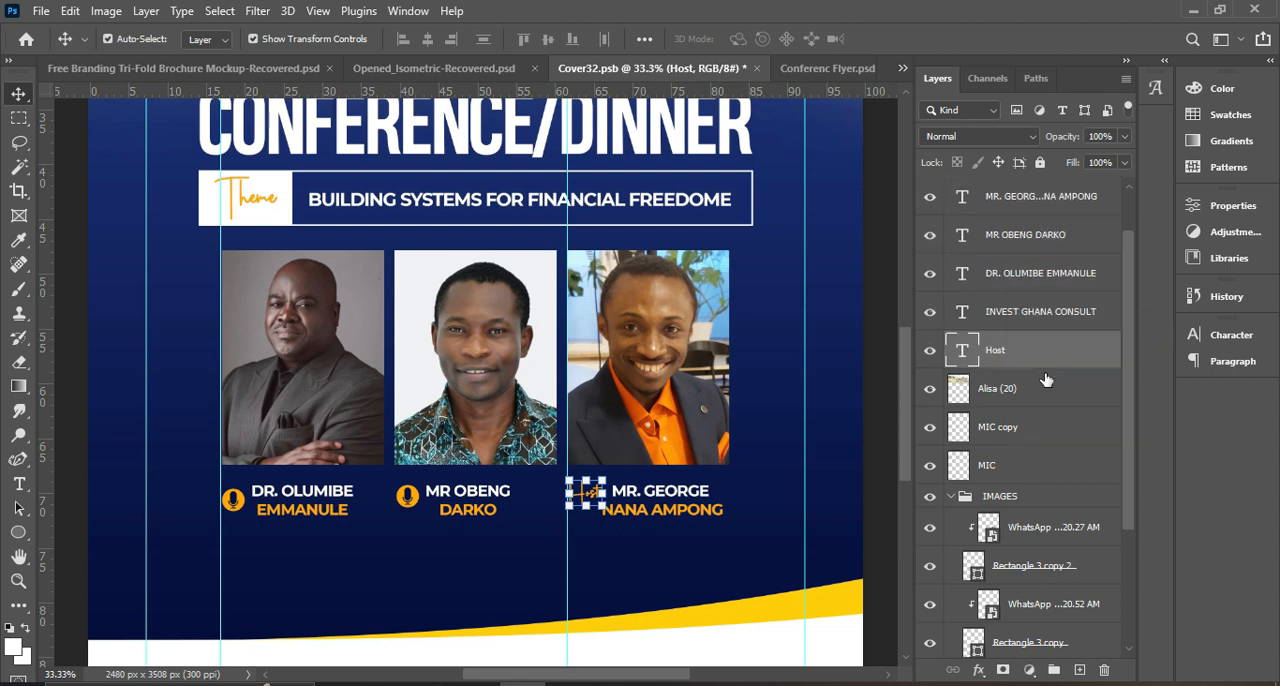
# - Try vertically centering the captions, Host, both MIC layers and INVEST GHANA CONSULT together, and undo the alignment
pyautogui.keyDown('ctrl'); pyautogui.click(1006, 431); pyautogui.keyUp('ctrl')
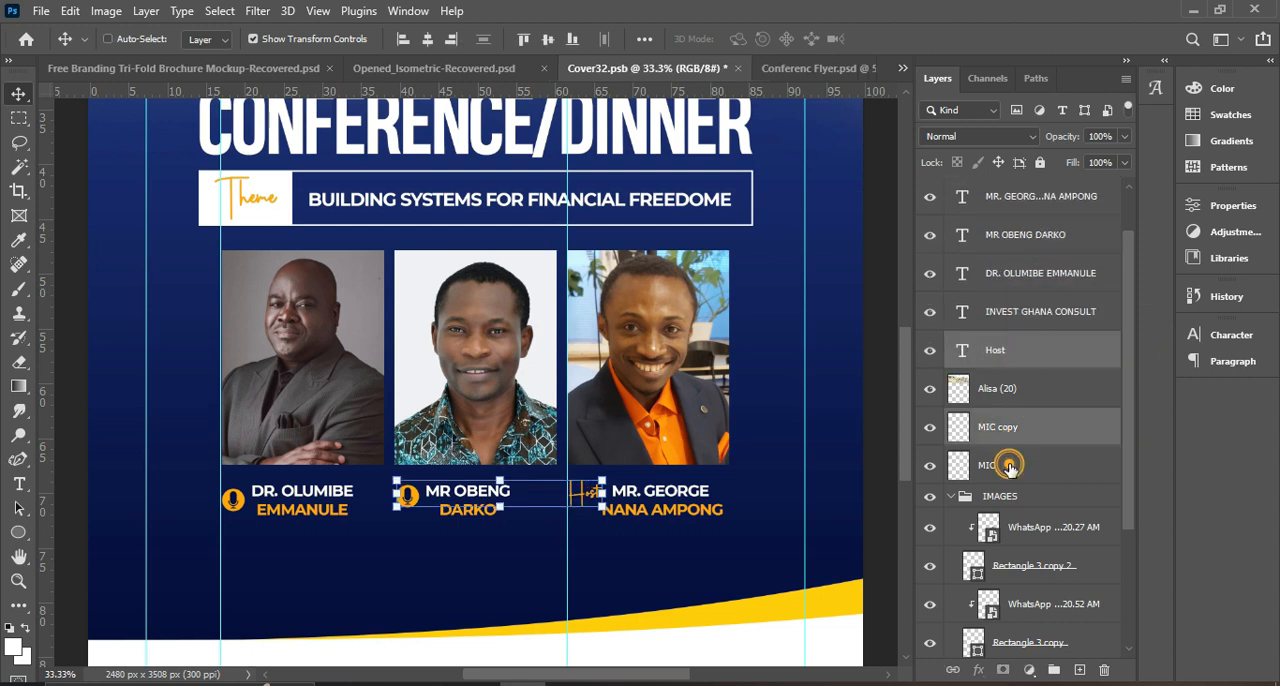
pyautogui.keyDown('ctrl'); pyautogui.click(1009, 466); pyautogui.keyUp('ctrl')
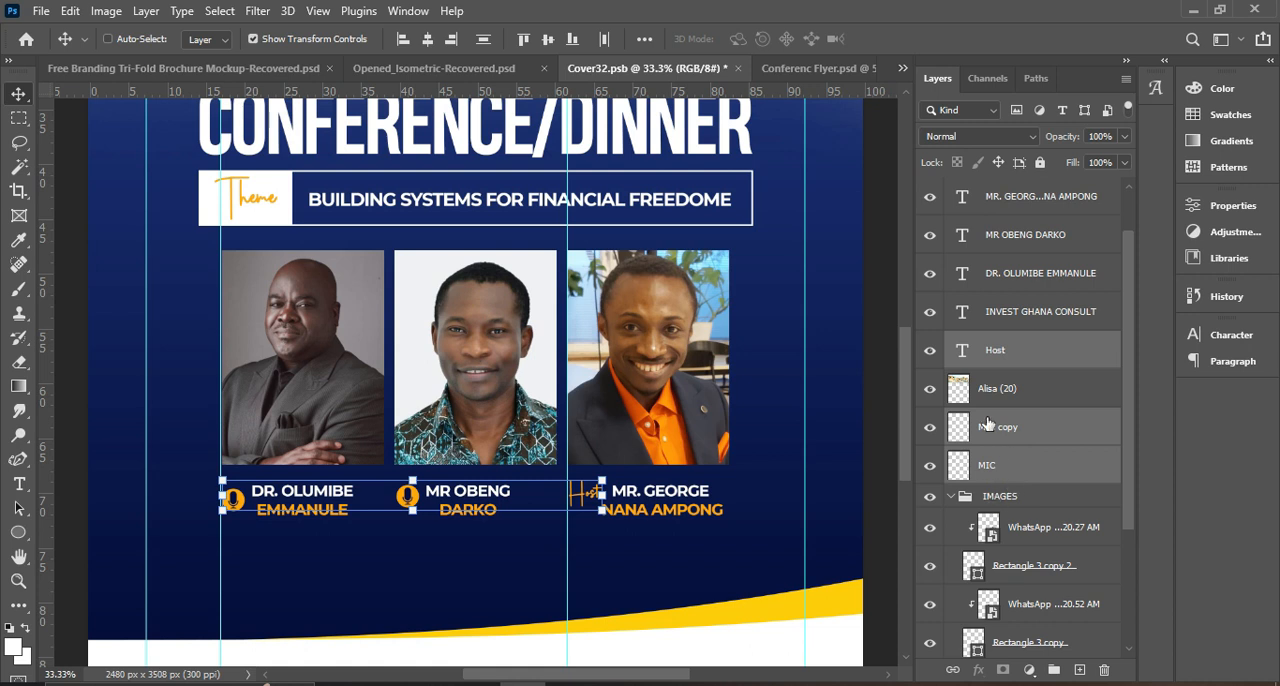
pyautogui.keyDown('ctrl'); pyautogui.click(998, 203); pyautogui.keyUp('ctrl')
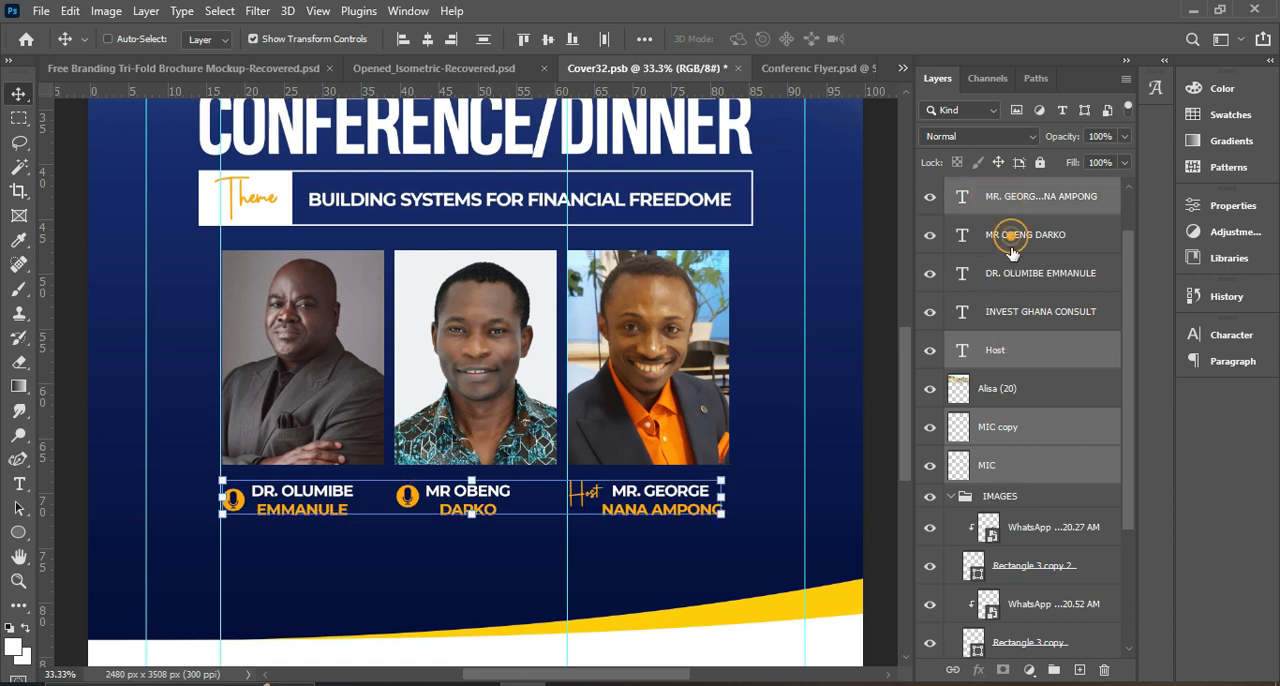
pyautogui.keyDown('ctrl'); pyautogui.click(1012, 236); pyautogui.keyUp('ctrl')
pyautogui.keyDown('ctrl'); pyautogui.click(1014, 274); pyautogui.keyUp('ctrl')
pyautogui.keyDown('ctrl'); pyautogui.click(1014, 311); pyautogui.keyUp('ctrl')
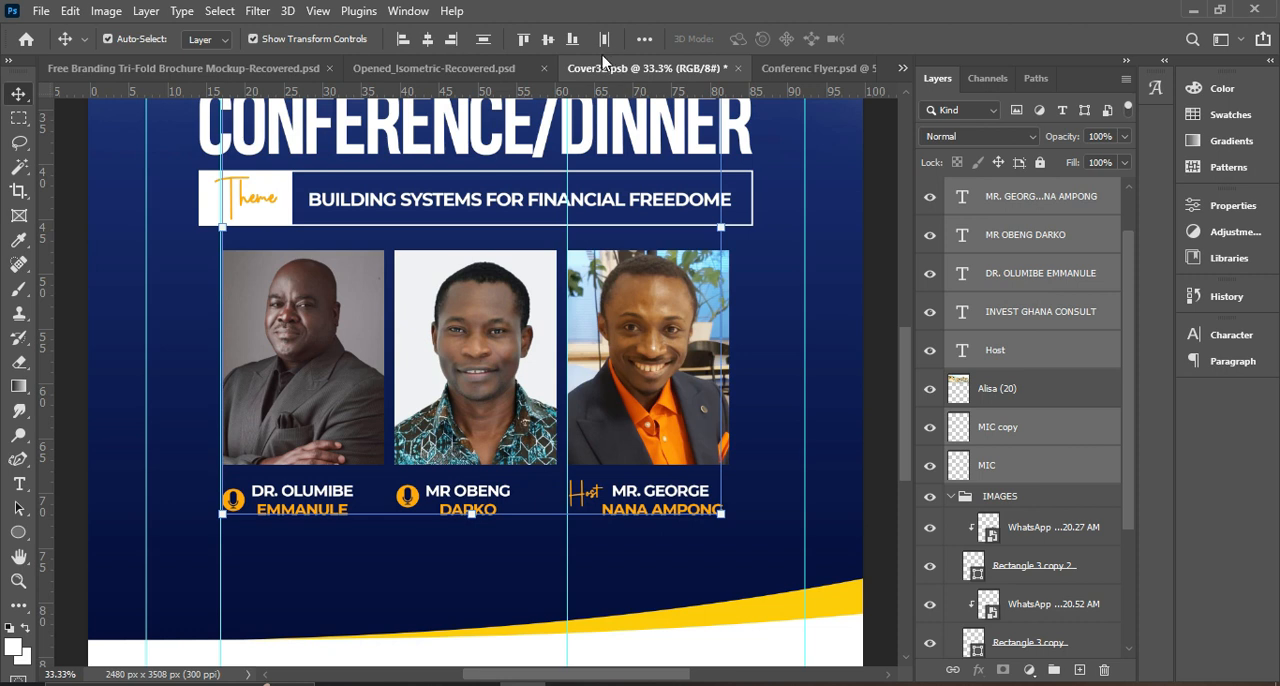
pyautogui.click(547, 39)
pyautogui.hotkey('ctrl', 'z')
pyautogui.scroll(2, 1000, 289)
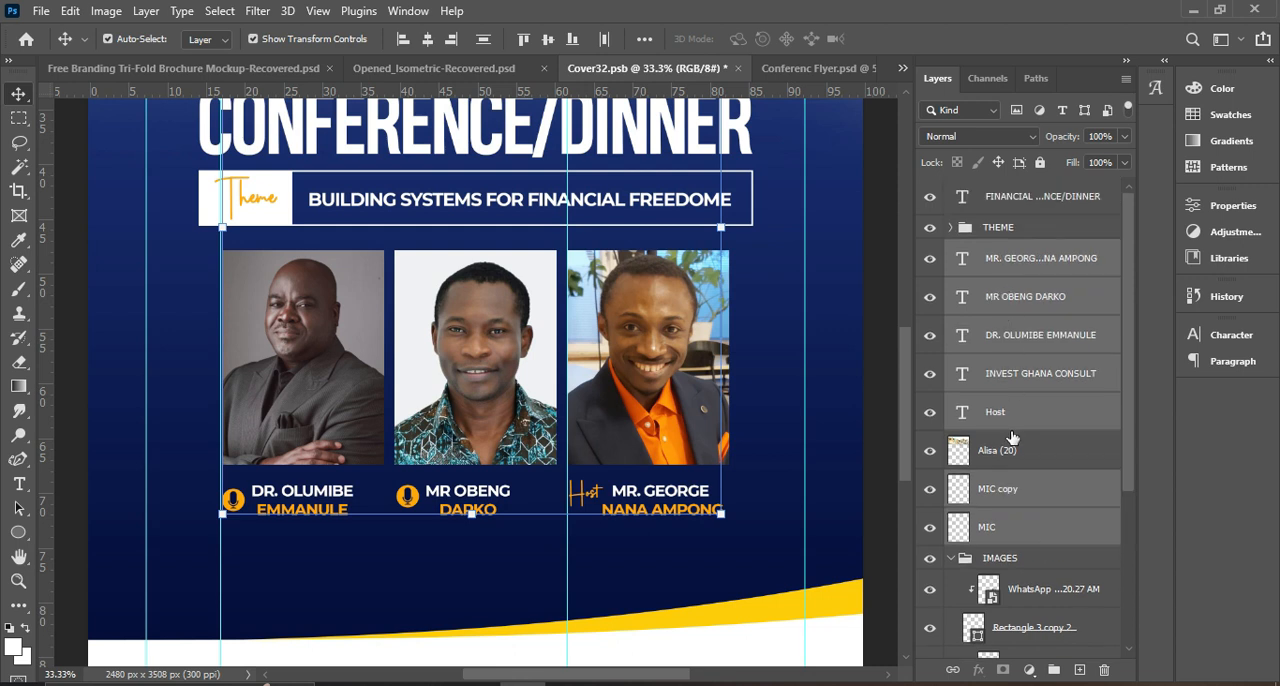
pyautogui.scroll(-1, 1012, 437)
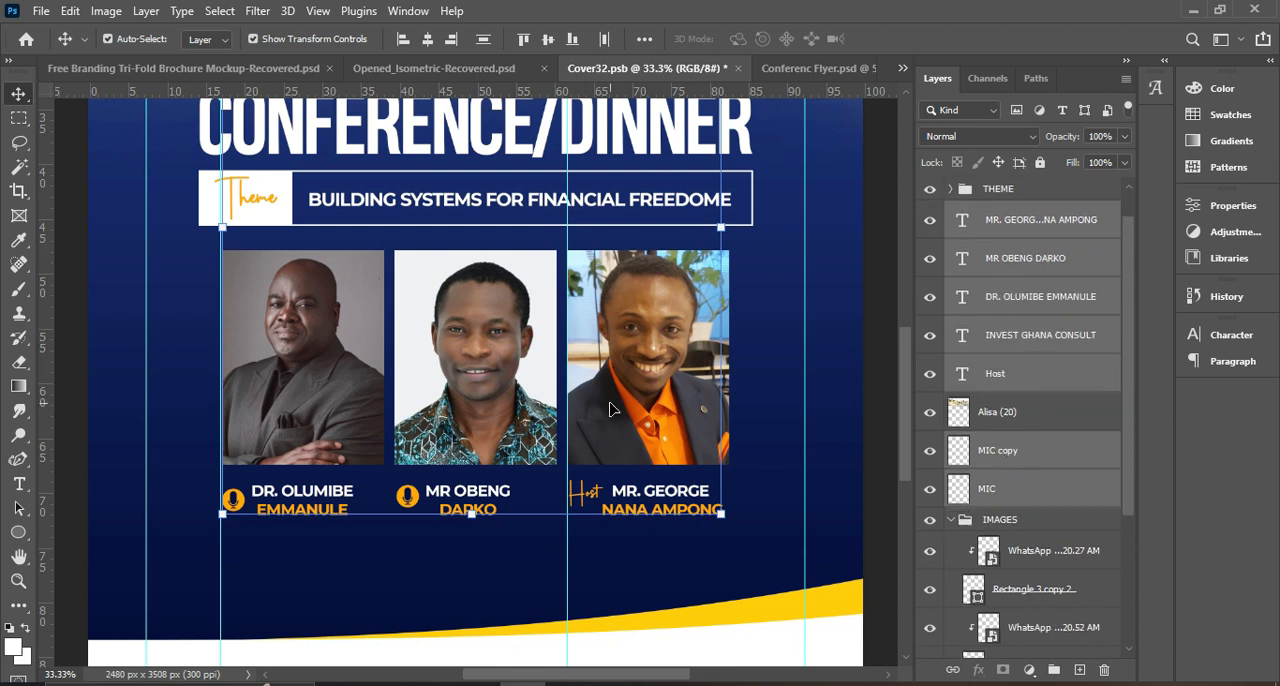
pyautogui.click(612, 556)
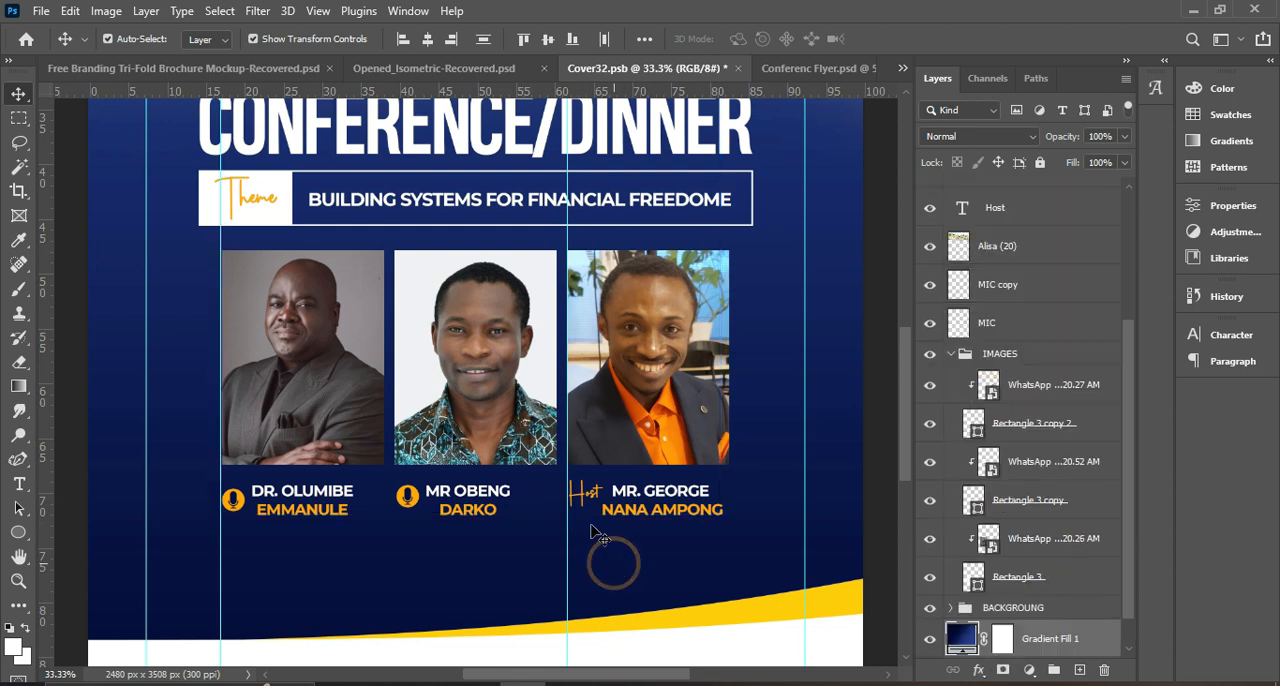
# - Align the three speaker captions, the Host text and both microphone badges by vertical centers and by top edges
pyautogui.click(638, 505)
pyautogui.keyDown('ctrl'); pyautogui.click(1024, 236); pyautogui.keyUp('ctrl')
pyautogui.keyDown('ctrl'); pyautogui.click(1022, 276); pyautogui.keyUp('ctrl')
pyautogui.keyDown('ctrl'); pyautogui.click(995, 364); pyautogui.keyUp('ctrl')
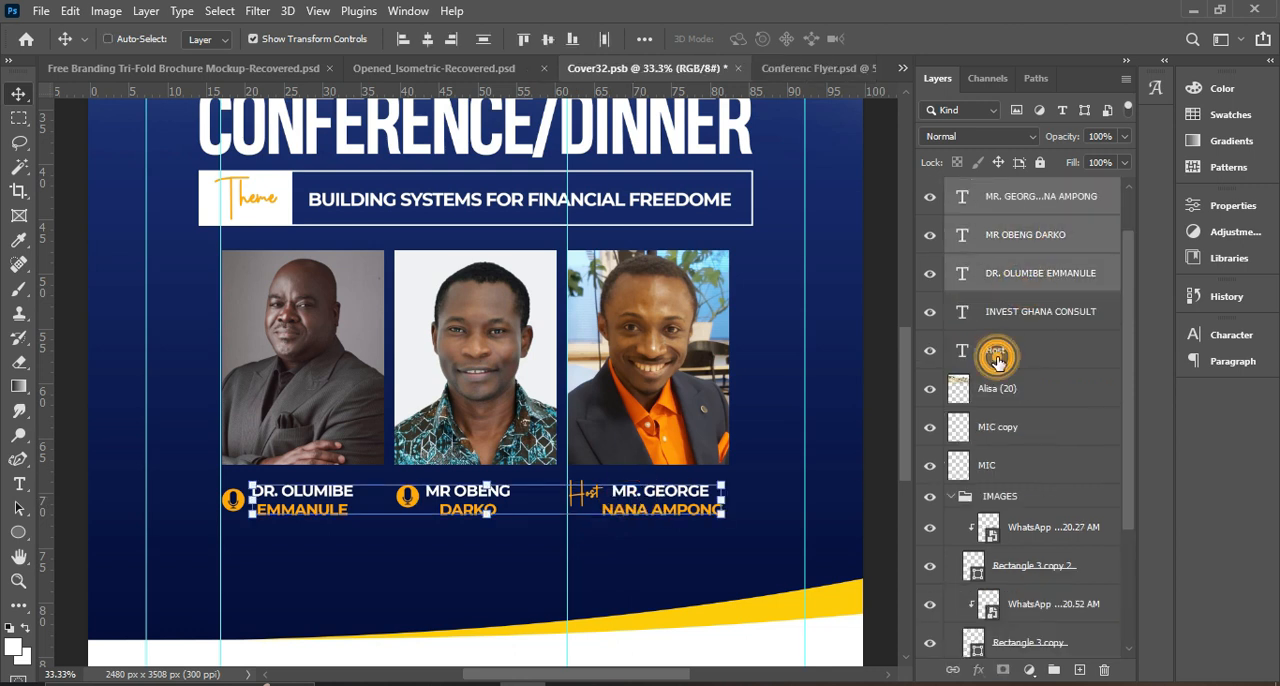
pyautogui.keyDown('ctrl'); pyautogui.click(1005, 428); pyautogui.keyUp('ctrl')
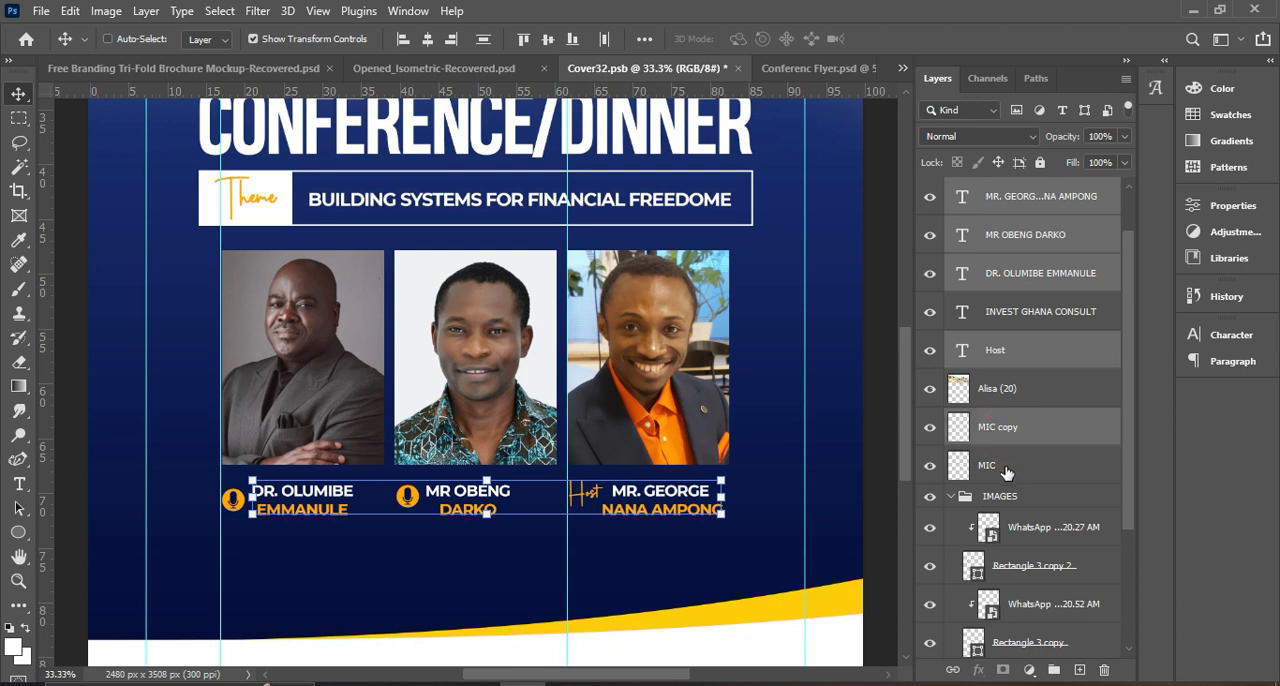
pyautogui.keyDown('ctrl'); pyautogui.click(1003, 463); pyautogui.keyUp('ctrl')
pyautogui.click(547, 40)
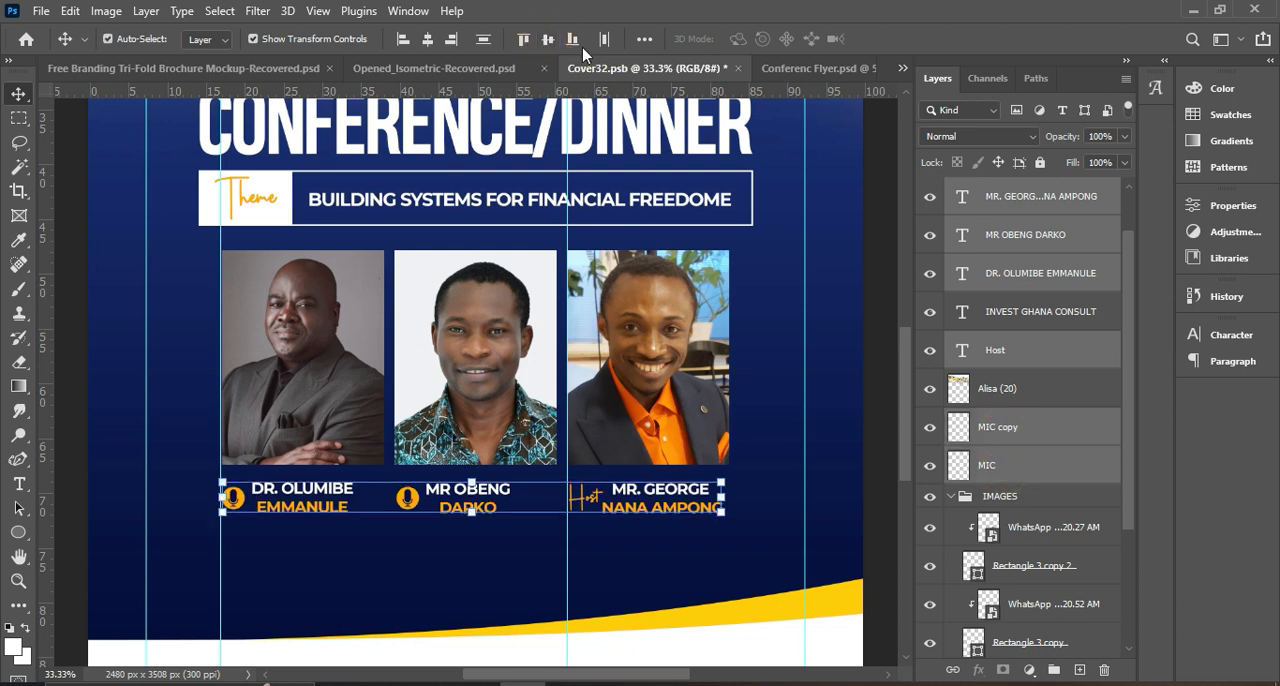
pyautogui.click(523, 40)
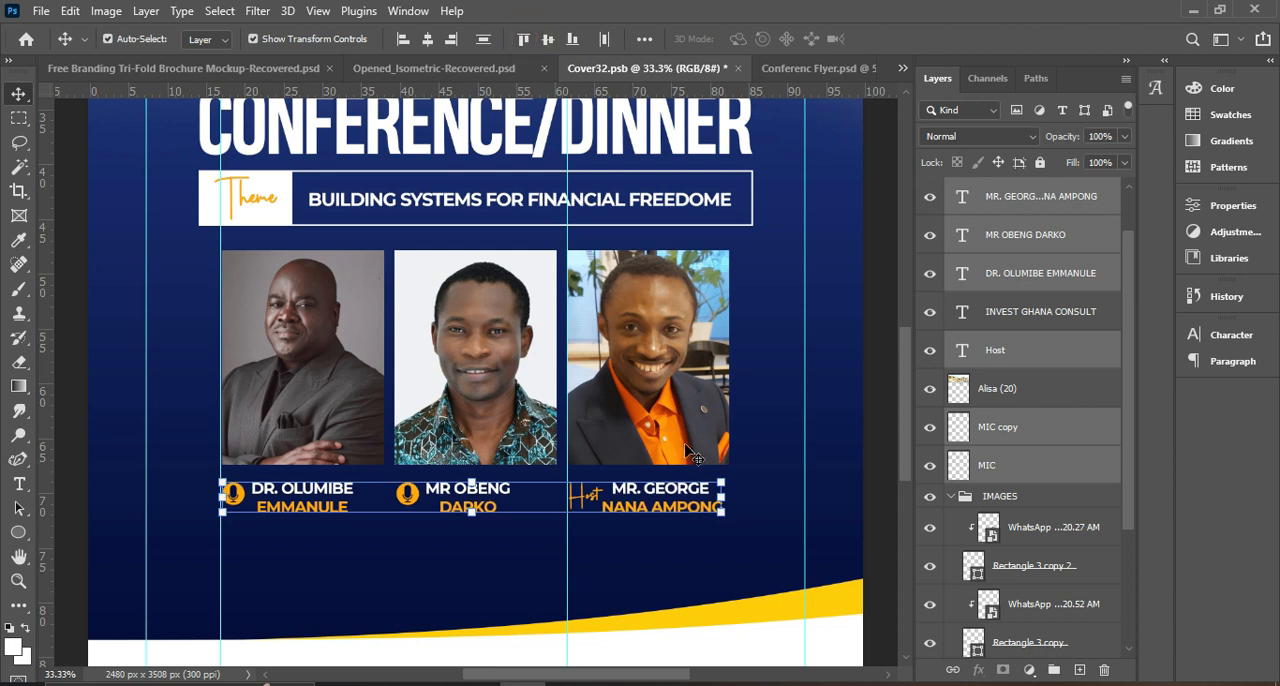
# - Deselect the captions and examine the flyer's overall layout and the spacing beneath the three photos
pyautogui.click(646, 577)
pyautogui.scroll(-2, 558, 521)
pyautogui.scroll(1, 558, 521)
pyautogui.scroll(1, 558, 521)
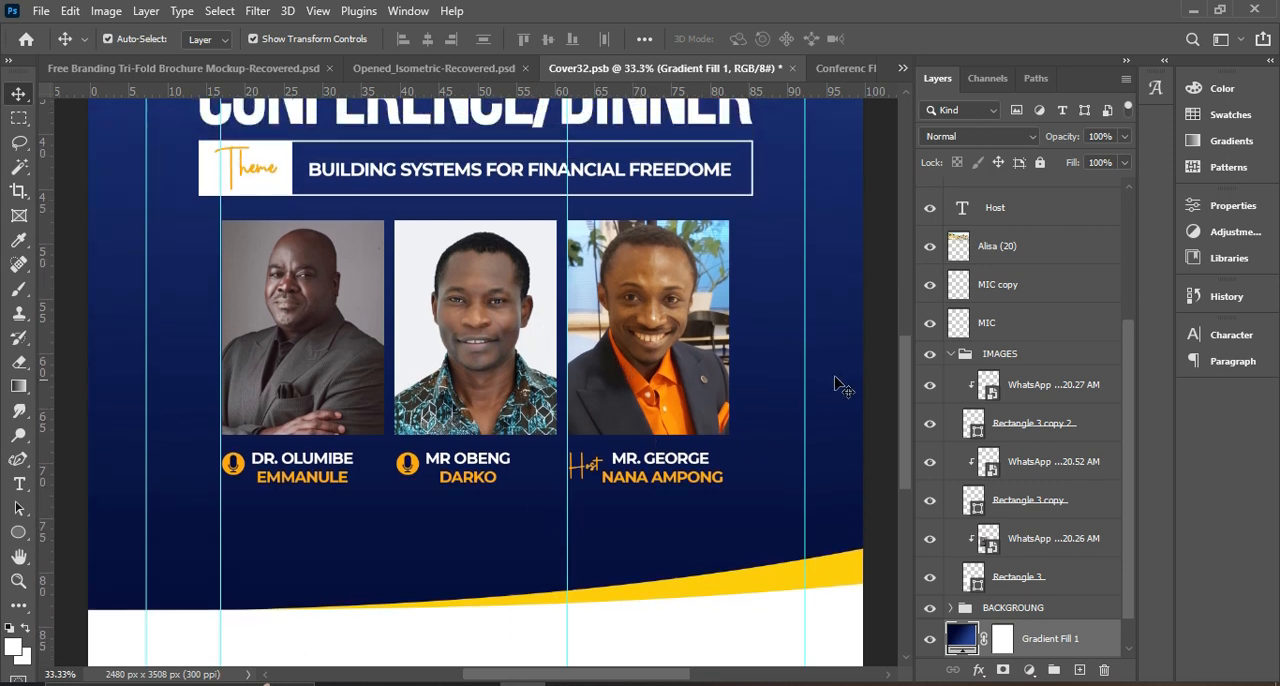
pyautogui.click(874, 363)
pyautogui.hotkey('ctrl', '-')
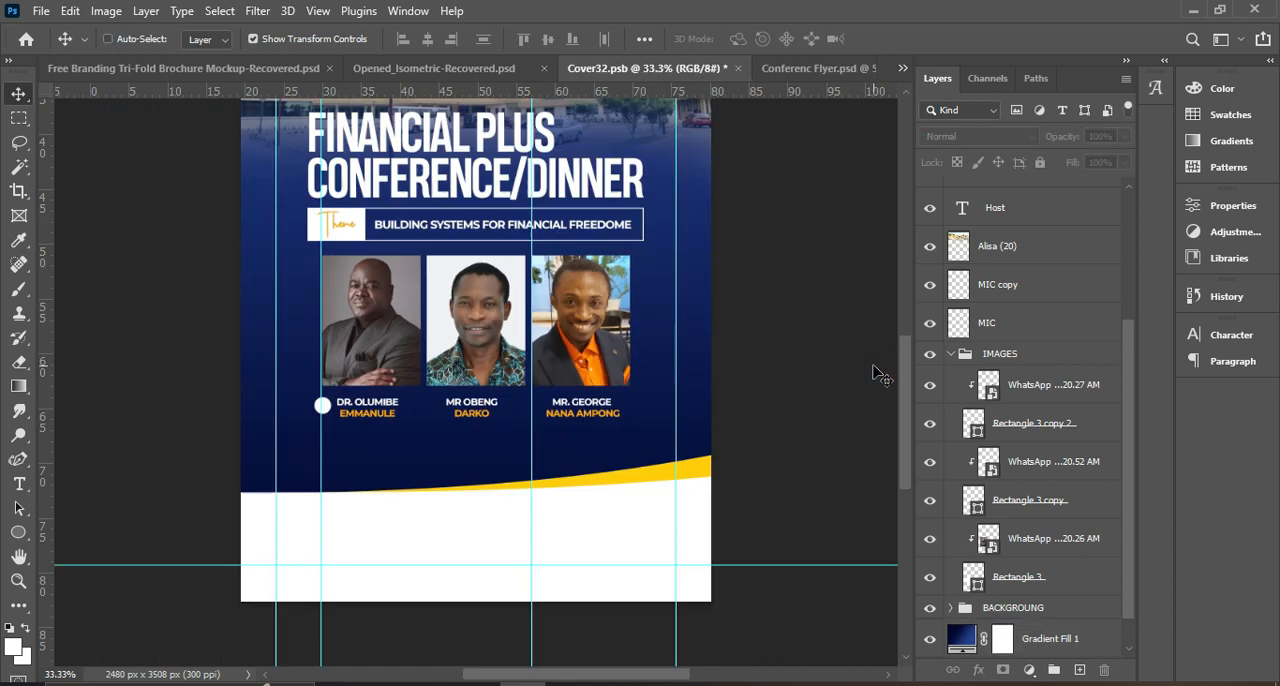
pyautogui.hotkey('ctrl', '0')
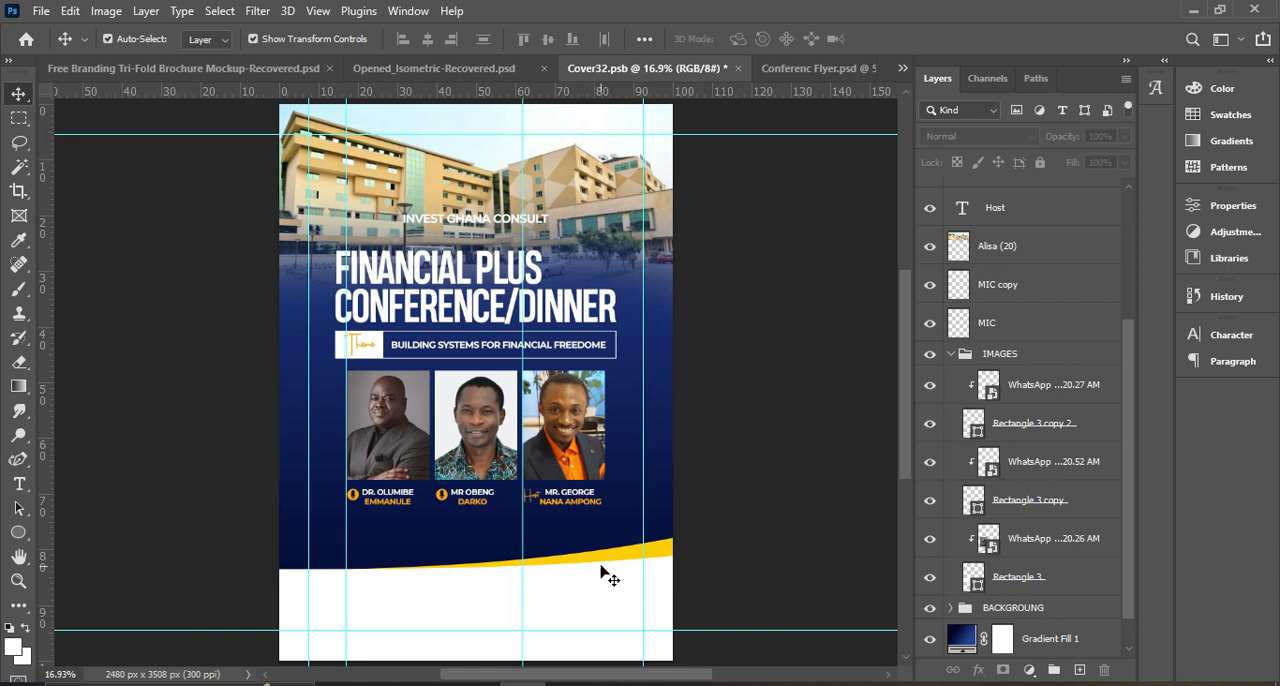
pyautogui.scroll(-1, 620, 480)
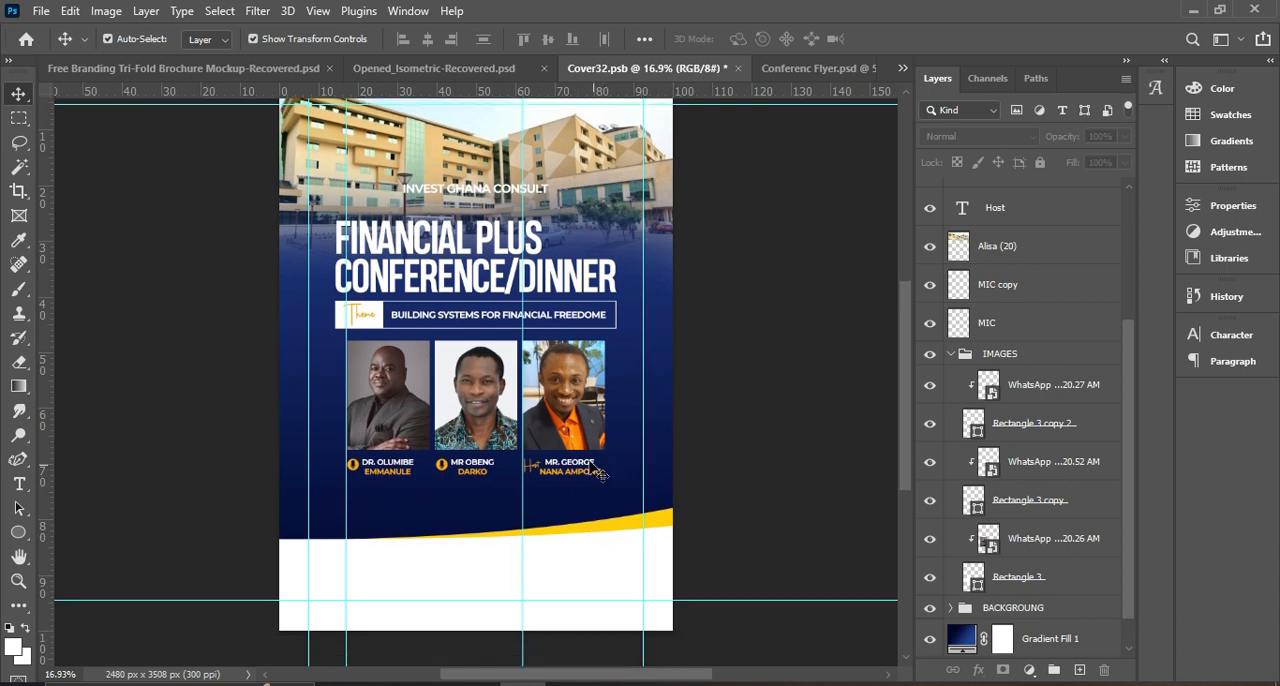
# - Group the three speaker captions, the Host text and the MIC and MIC copy layers together
pyautogui.click(388, 422)
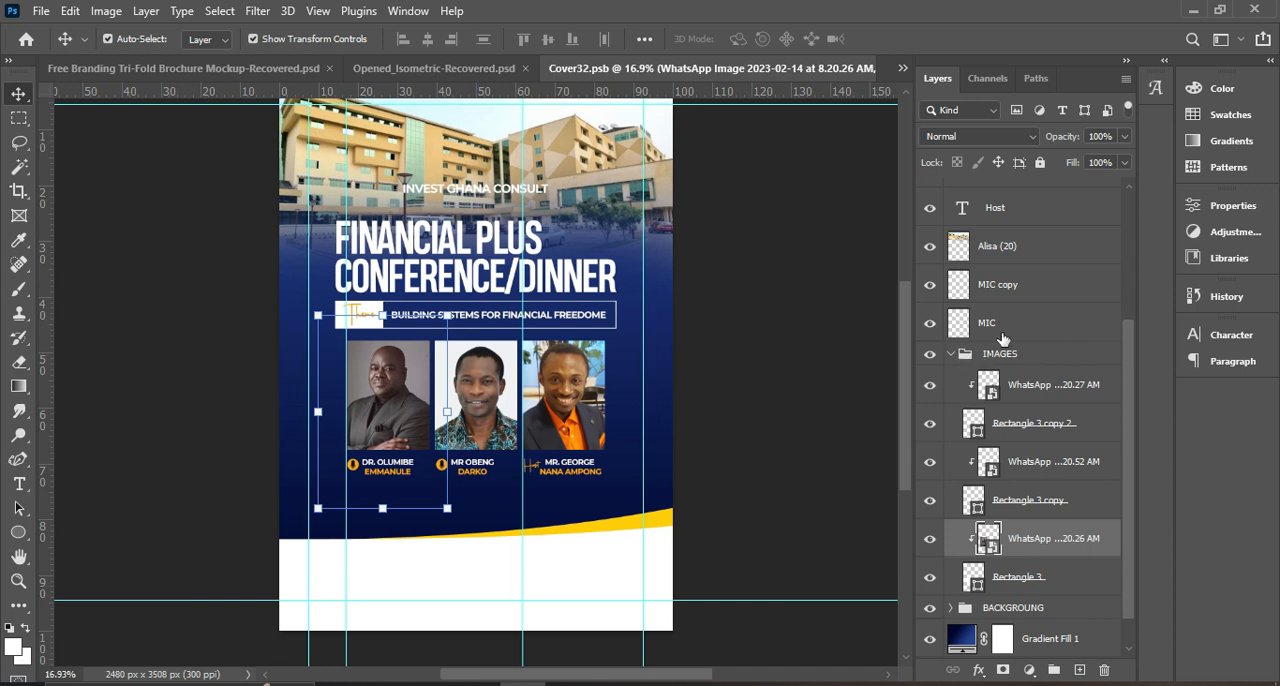
pyautogui.click(1003, 325)
pyautogui.keyDown('shift'); pyautogui.click(1010, 288); pyautogui.keyUp('shift')
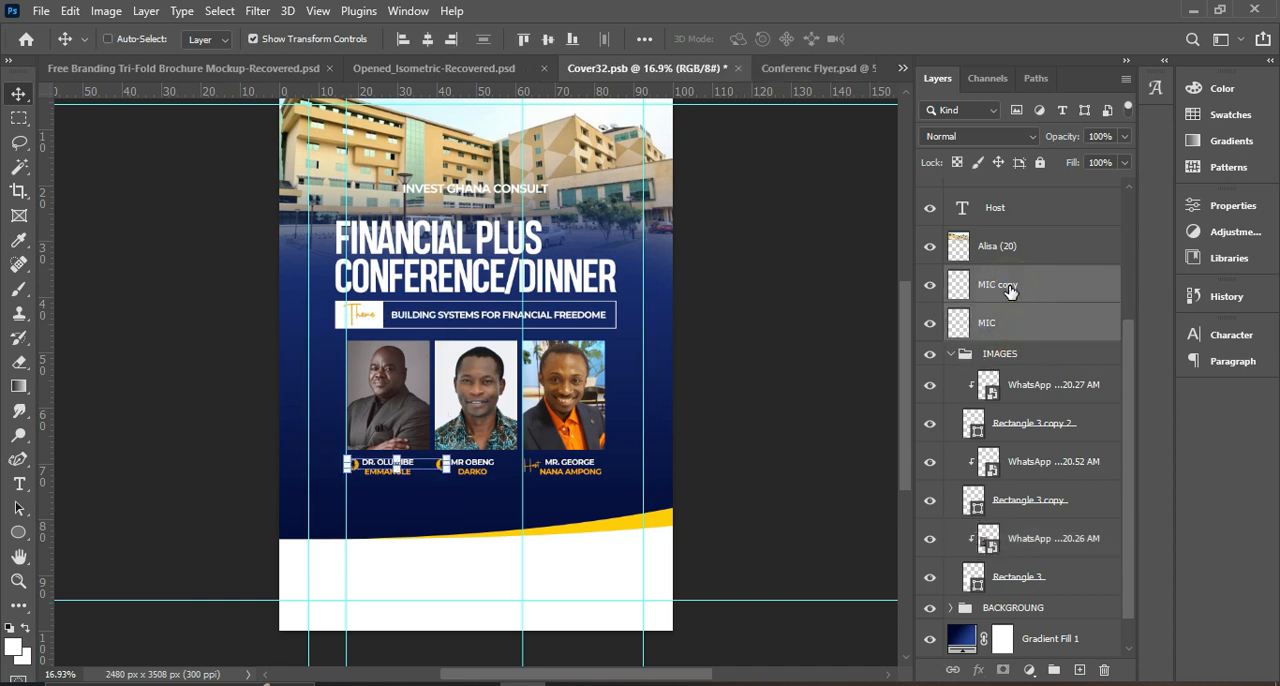
pyautogui.scroll(2, 1010, 288)
pyautogui.keyDown('ctrl'); pyautogui.click(1000, 285); pyautogui.keyUp('ctrl')
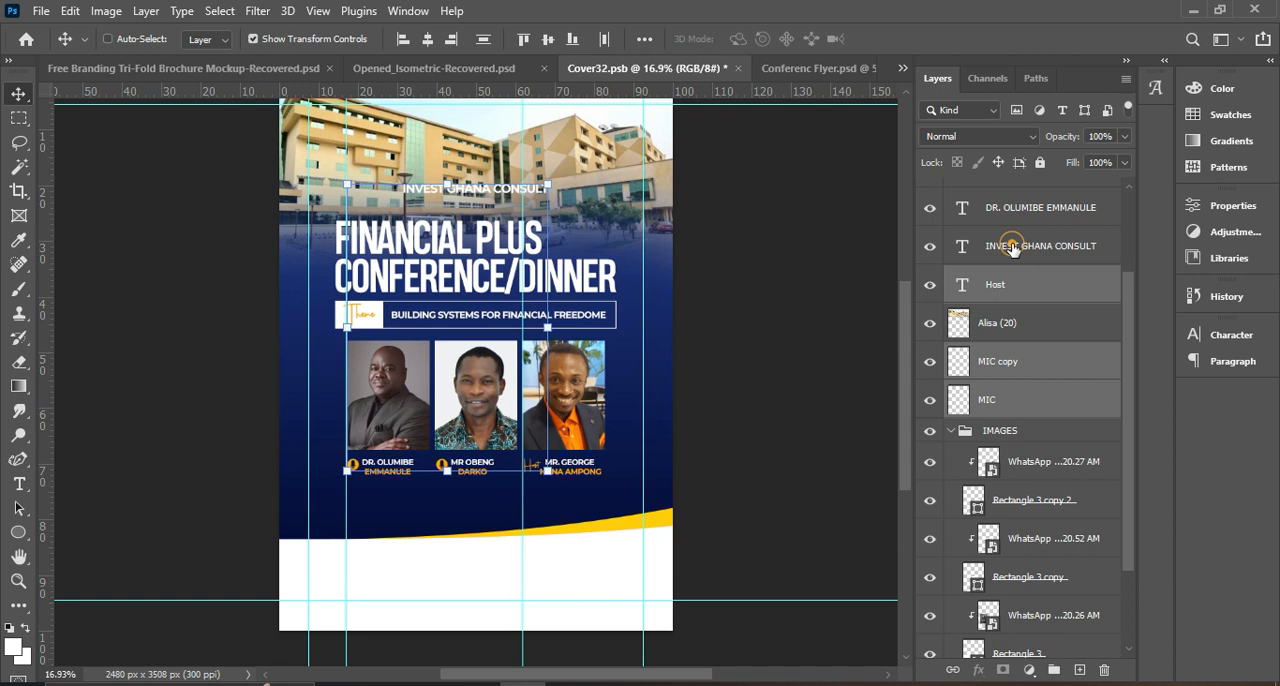
pyautogui.scroll(2, 1013, 250)
pyautogui.keyDown('ctrl'); pyautogui.click(1012, 290); pyautogui.keyUp('ctrl')
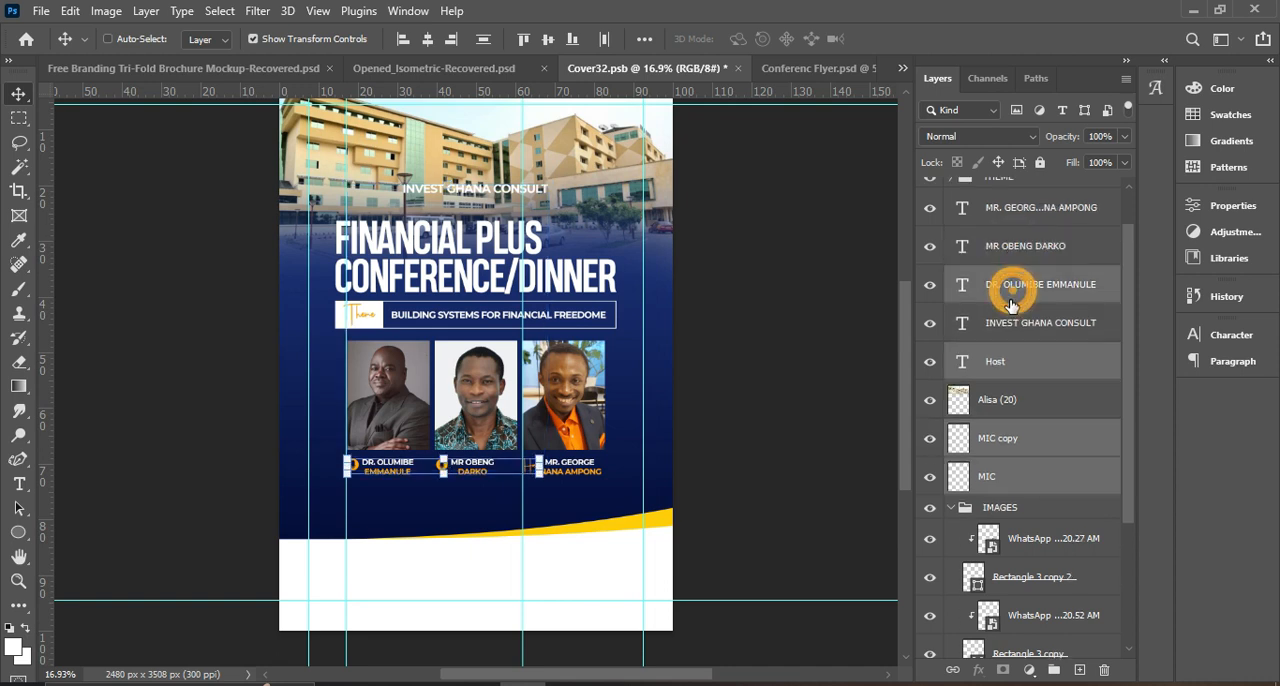
pyautogui.keyDown('ctrl'); pyautogui.click(998, 238); pyautogui.keyUp('ctrl')
pyautogui.keyDown('ctrl'); pyautogui.click(1006, 208); pyautogui.keyUp('ctrl')
pyautogui.scroll(1, 1012, 250)
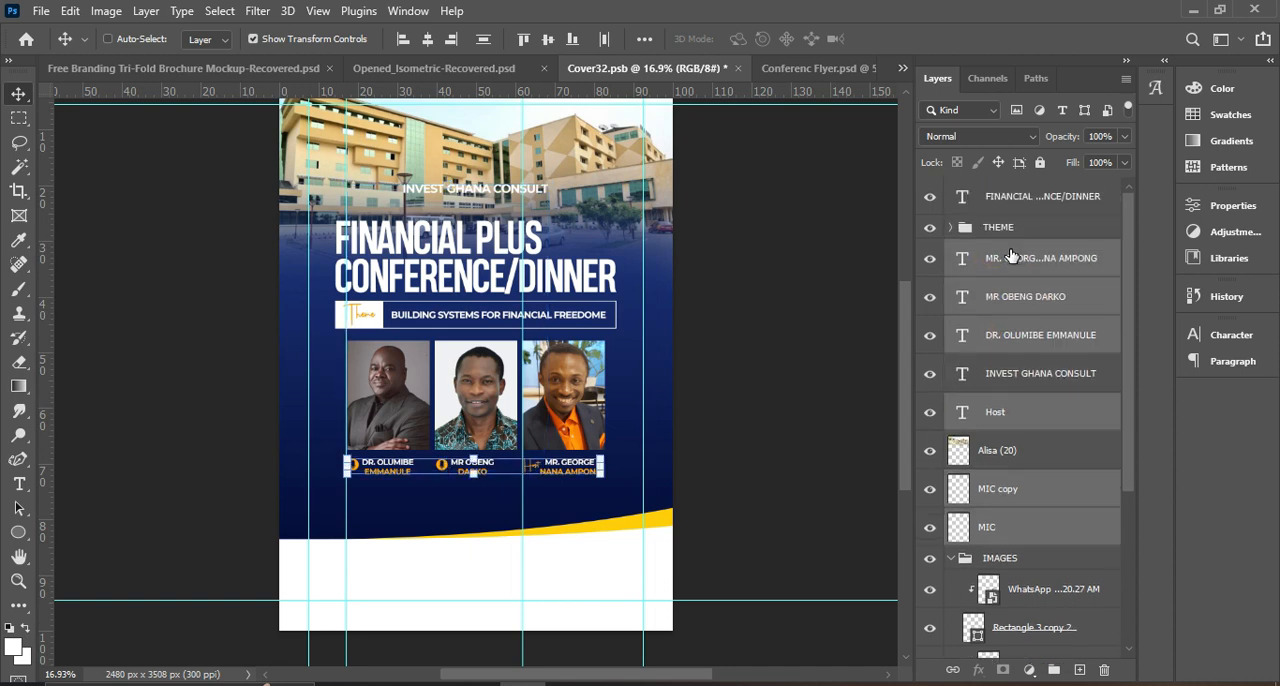
pyautogui.hotkey('ctrl', 'g')
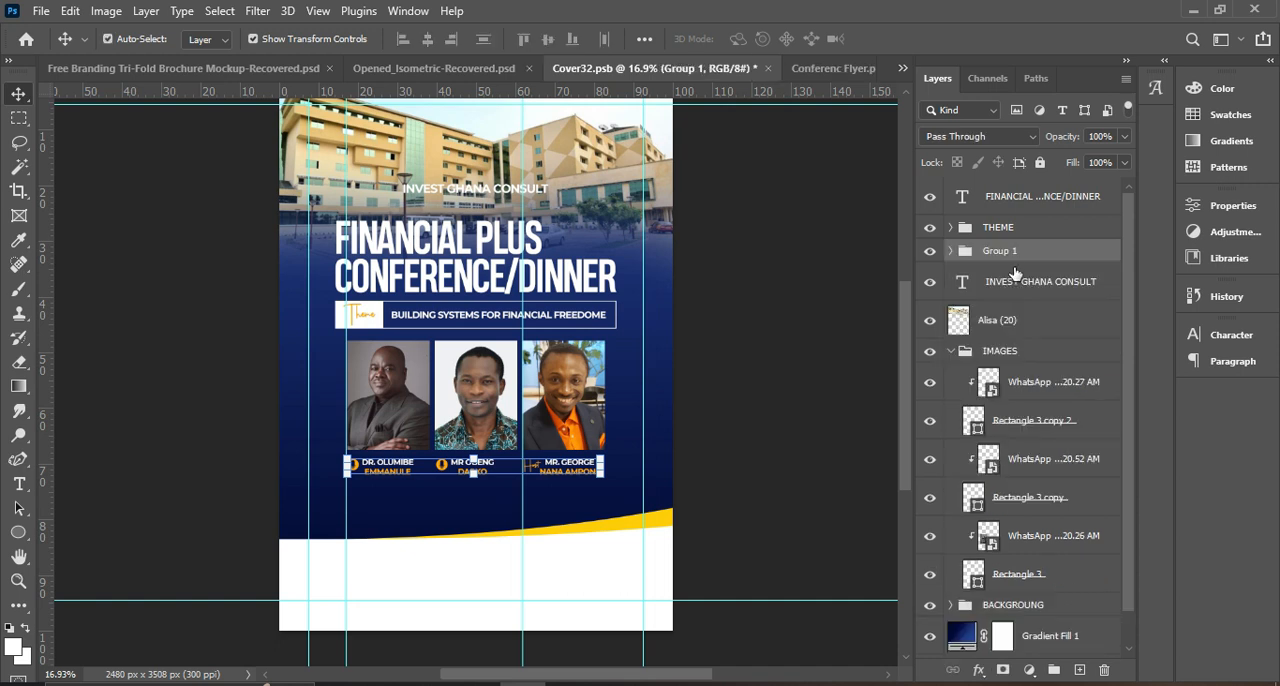
# - Rename the new caption group as NAMES
pyautogui.doubleClick(1021, 254)
pyautogui.write('NAMES')
pyautogui.click(1060, 255)
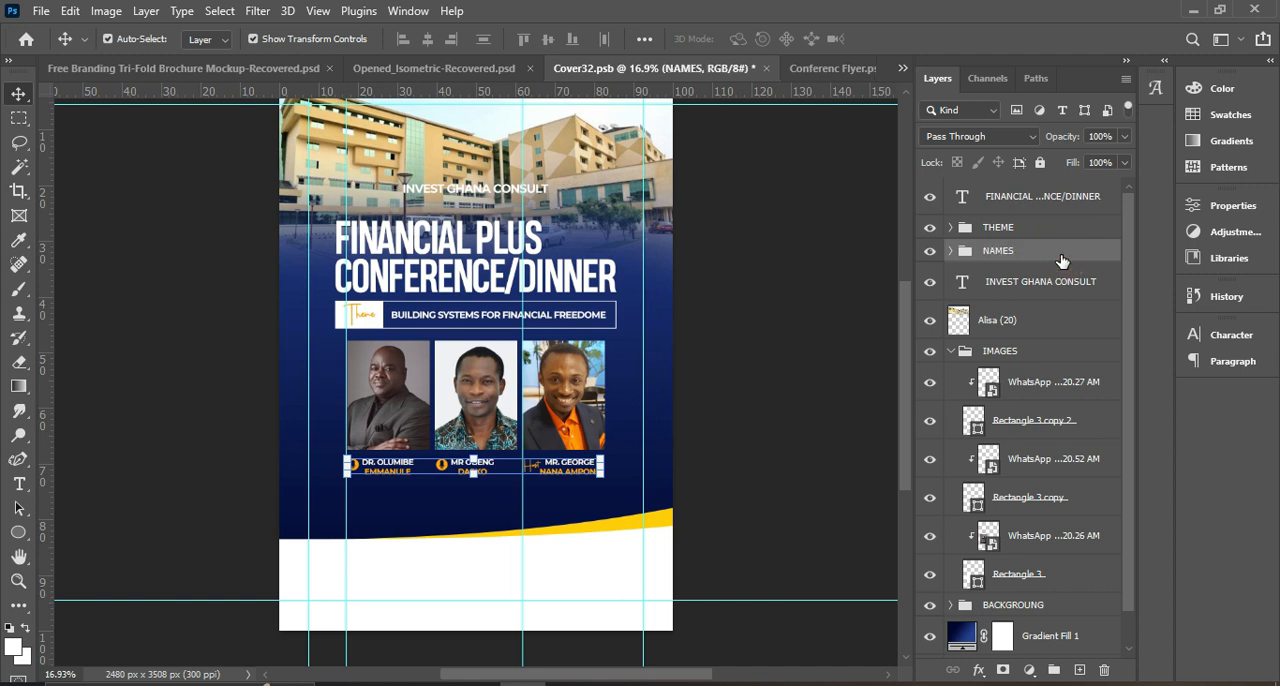
# - Nudge the NAMES group down toward the yellow curve, using FRONT.jpg as reference, to widen the gap beneath the photos
pyautogui.hotkey('shift', 'Down')
pyautogui.hotkey('shift', 'Down')
pyautogui.hotkey('shift', 'Down')
pyautogui.hotkey('shift', 'Down')
pyautogui.hotkey('shift', 'Down')
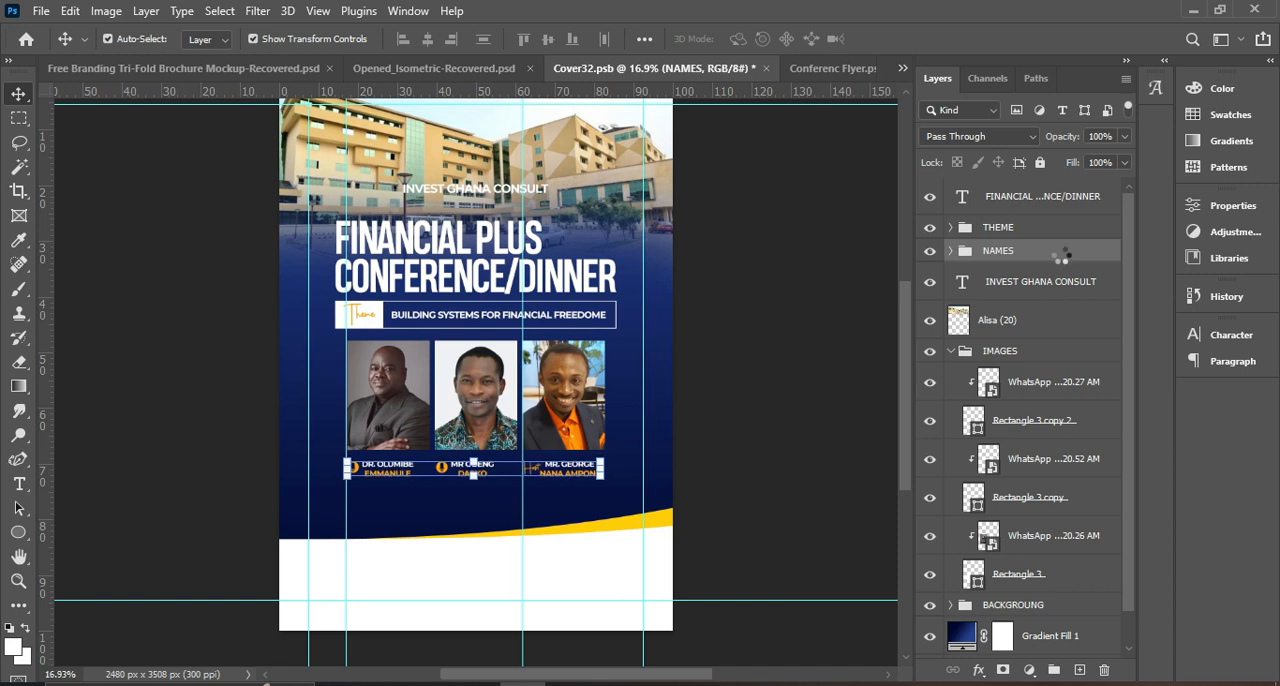
pyautogui.hotkey('shift', 'Down')
pyautogui.hotkey('shift', 'Down')
pyautogui.hotkey('shift', 'Down')
pyautogui.hotkey('shift', 'Down')
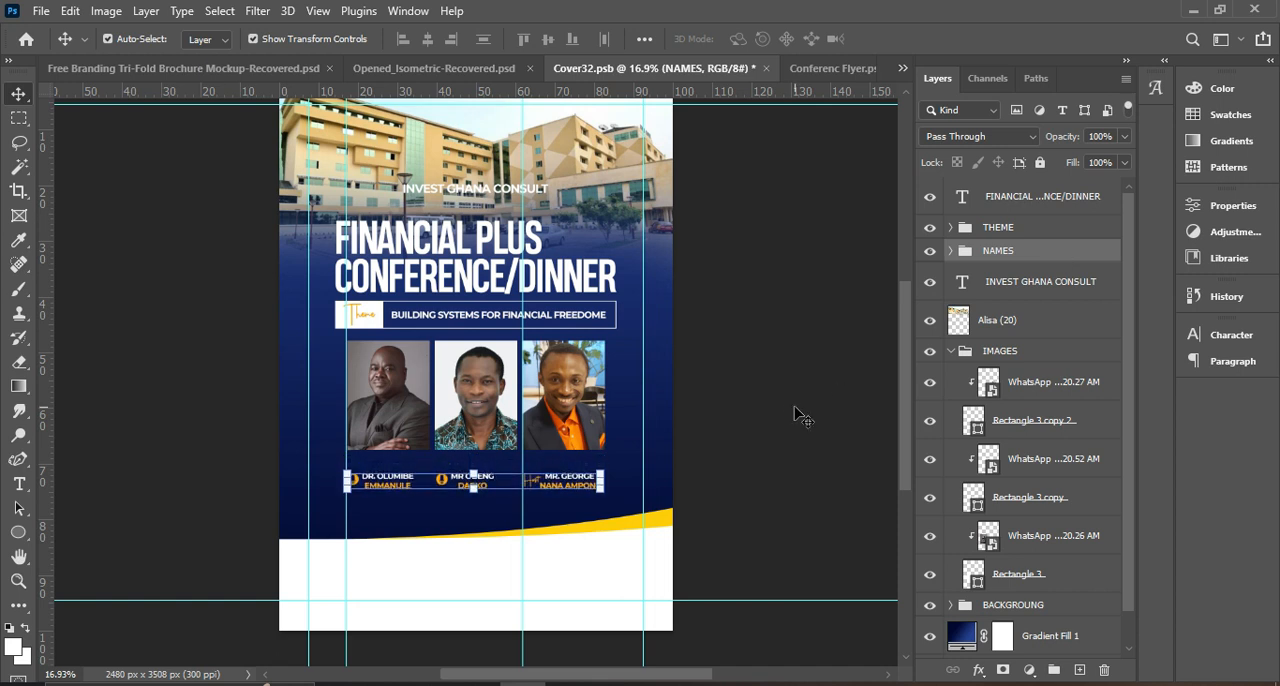
pyautogui.hotkey('shift', 'Up')
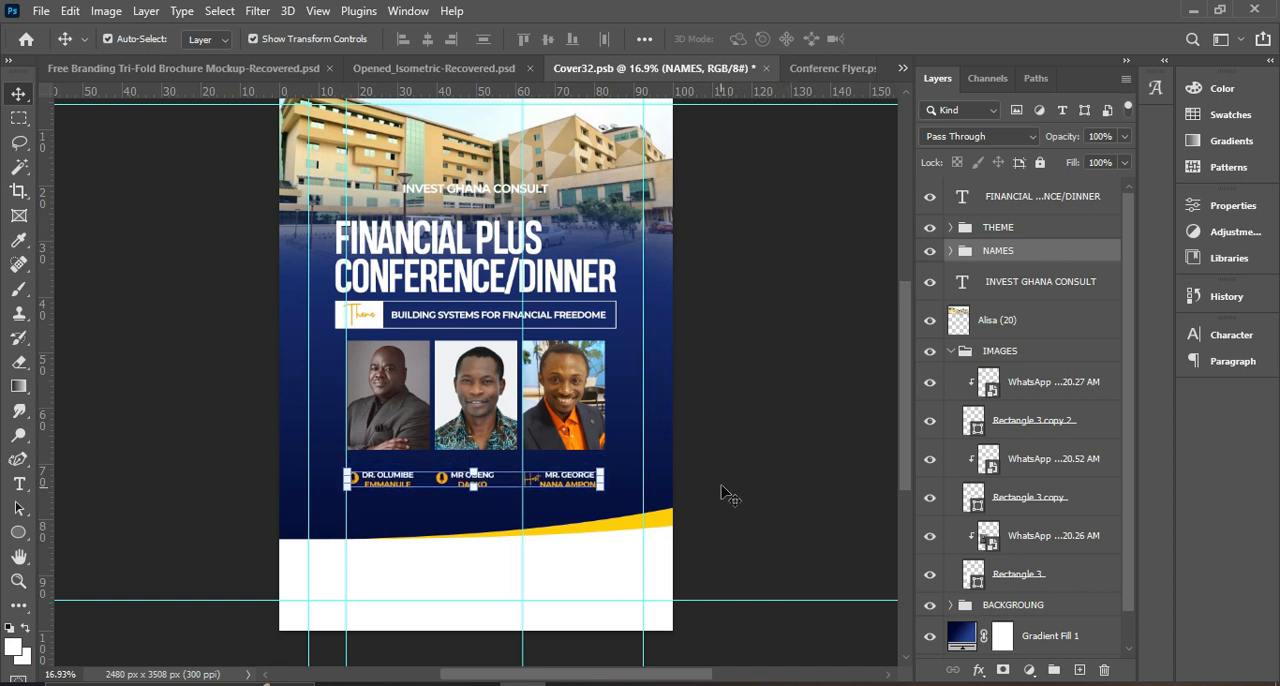
pyautogui.hotkey('shift', 'Down')
pyautogui.hotkey('shift', 'Down')
pyautogui.hotkey('shift', 'Down')
pyautogui.hotkey('shift', 'Down')
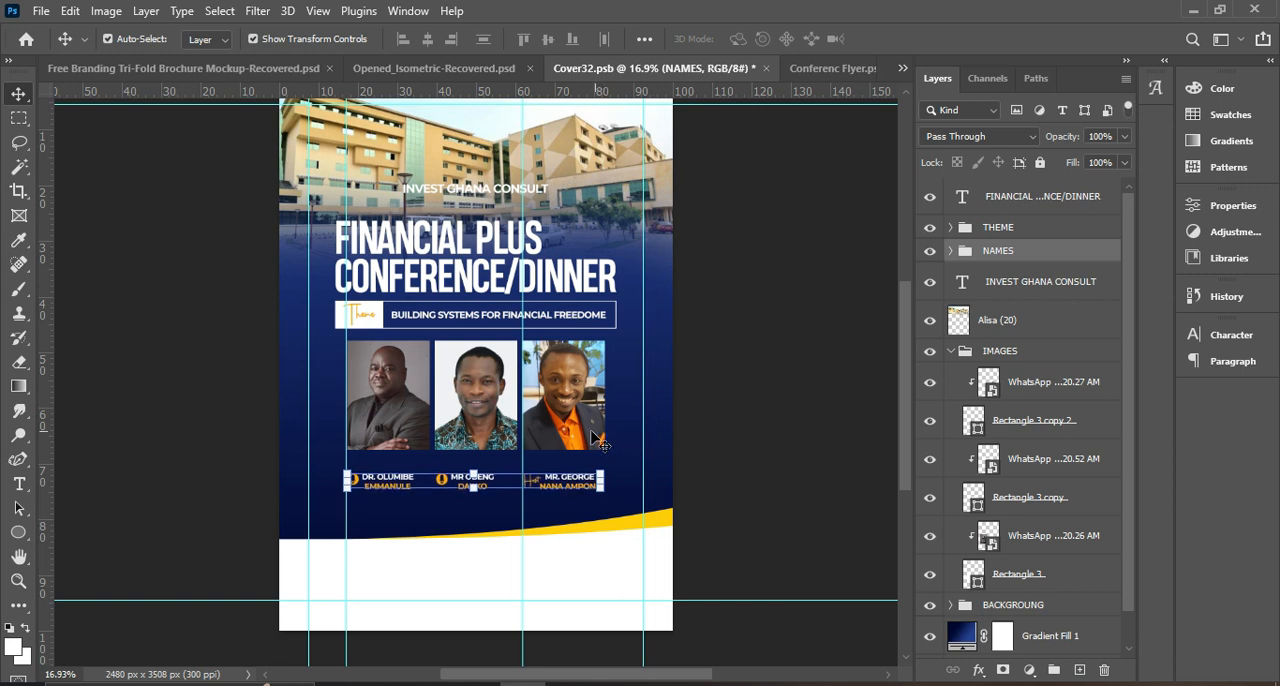
pyautogui.hotkey('shift', 'Down')
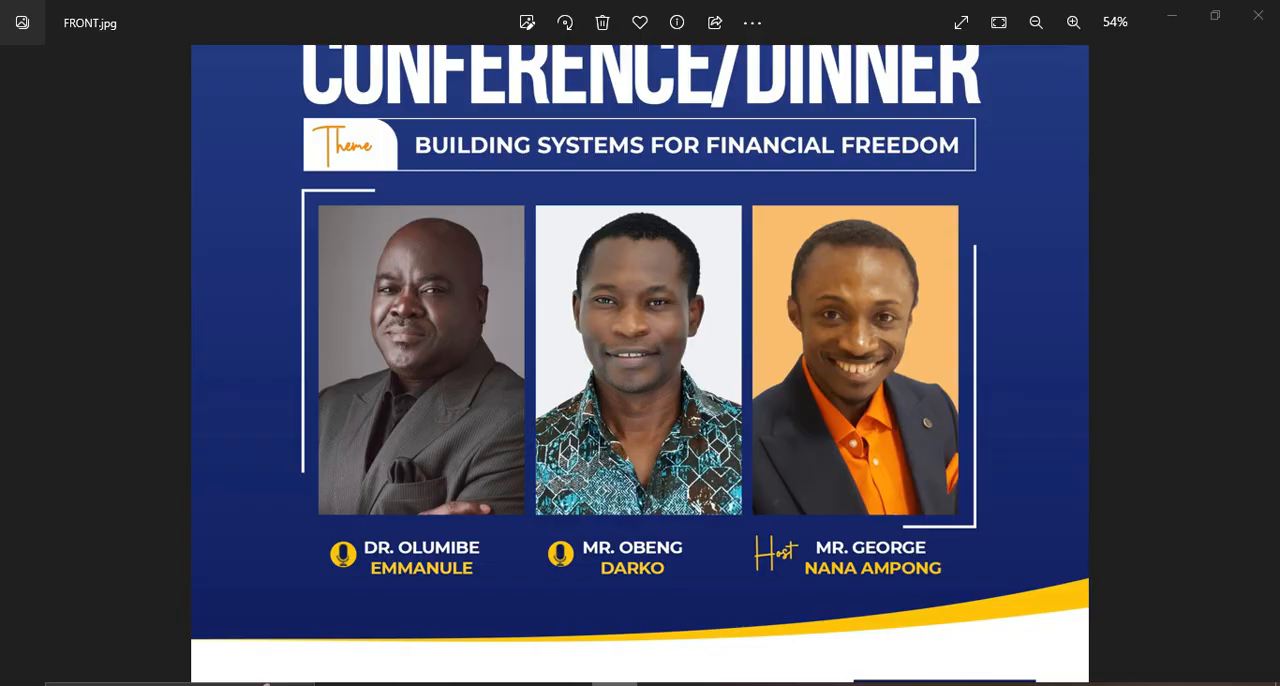
pyautogui.hotkey('shift', 'Down')
pyautogui.hotkey('shift', 'Down')
pyautogui.hotkey('shift', 'Down')
pyautogui.hotkey('shift', 'Down')
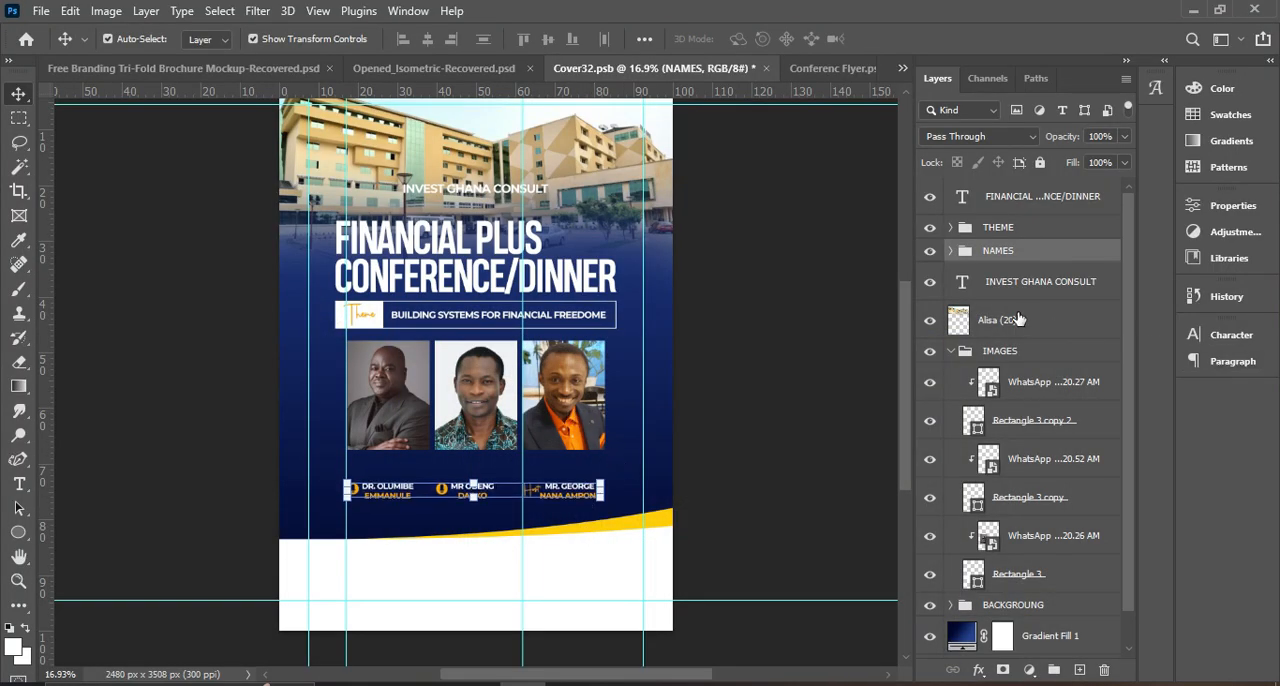
# - Nudge the IMAGES group slightly down, away from the theme bar
pyautogui.click(1000, 351)
pyautogui.hotkey('shift', 'Down')
pyautogui.hotkey('shift', 'Down')
pyautogui.hotkey('shift', 'Down')
pyautogui.hotkey('shift', 'Down')
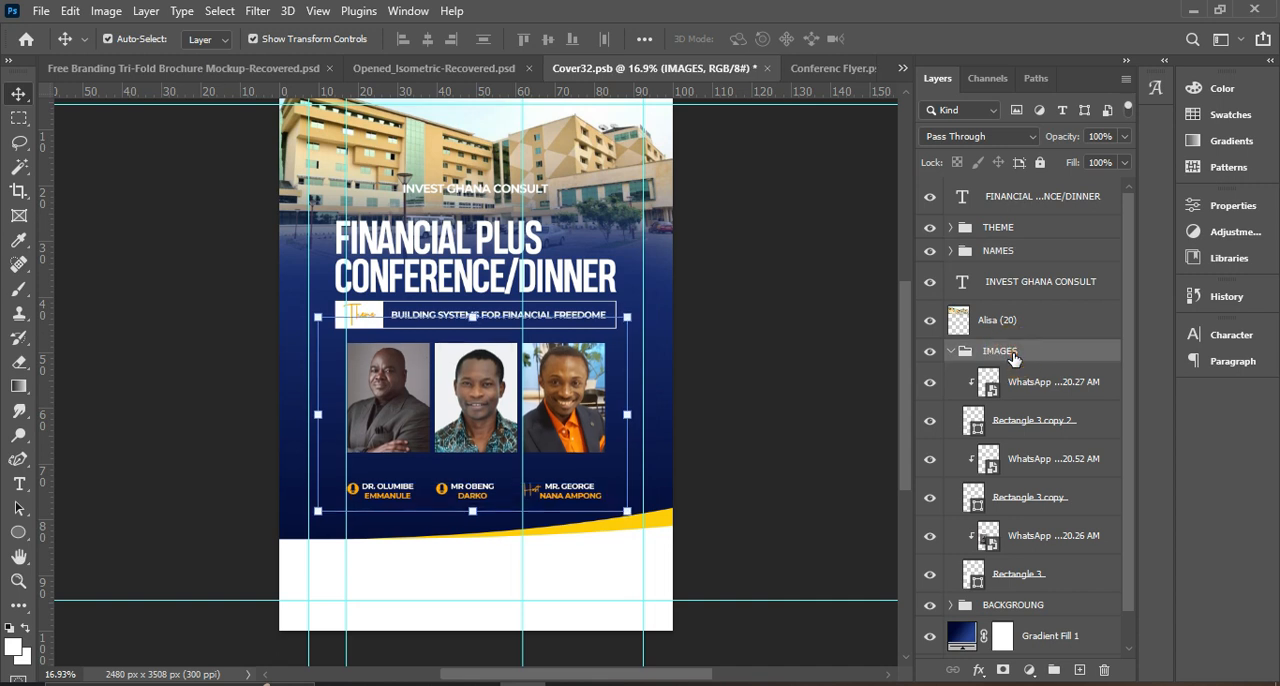
pyautogui.hotkey('shift', 'Down')
pyautogui.hotkey('shift', 'Down')
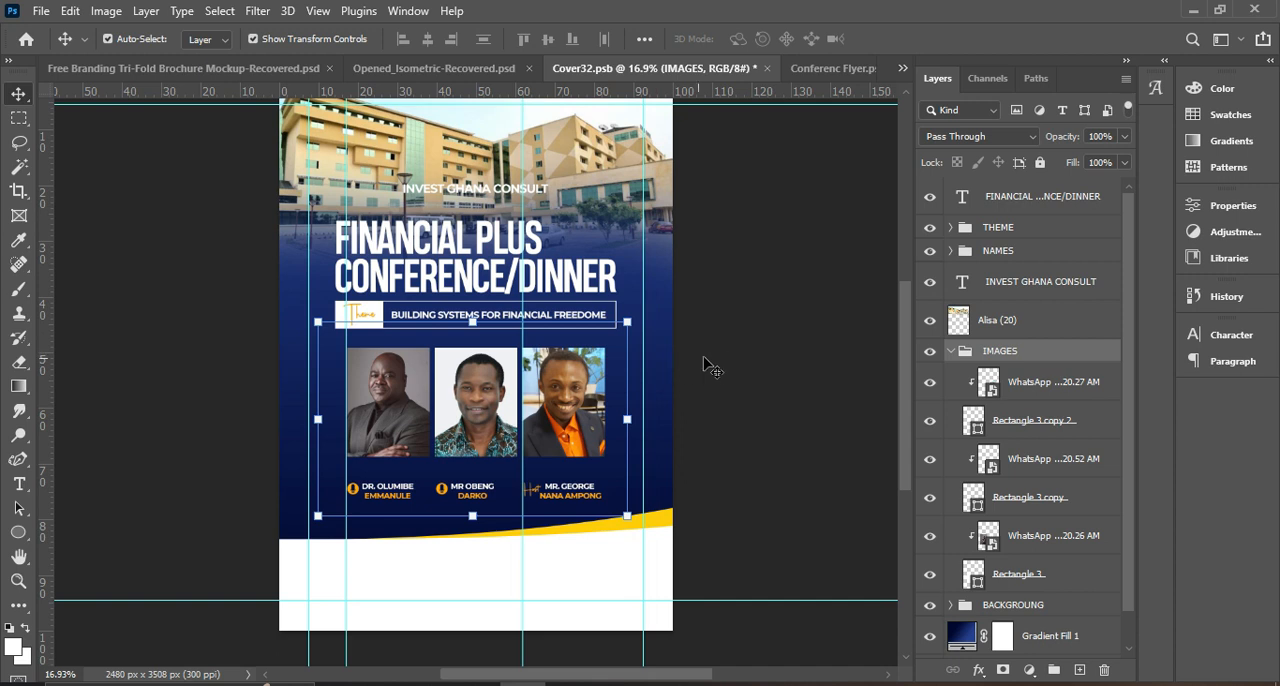
# - Extend the first photo's frame, Rectangle 3, downward to a height of 782 px
pyautogui.click(358, 396)
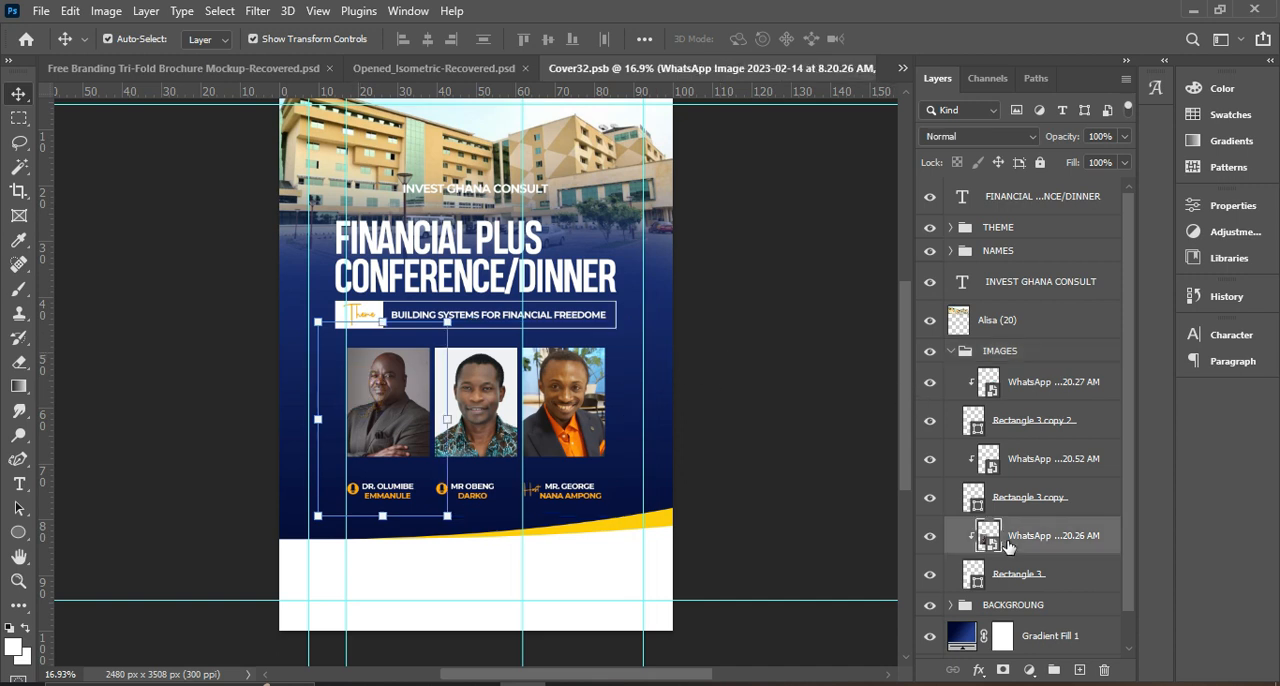
pyautogui.scroll(-1, 960, 541)
pyautogui.click(1054, 543)
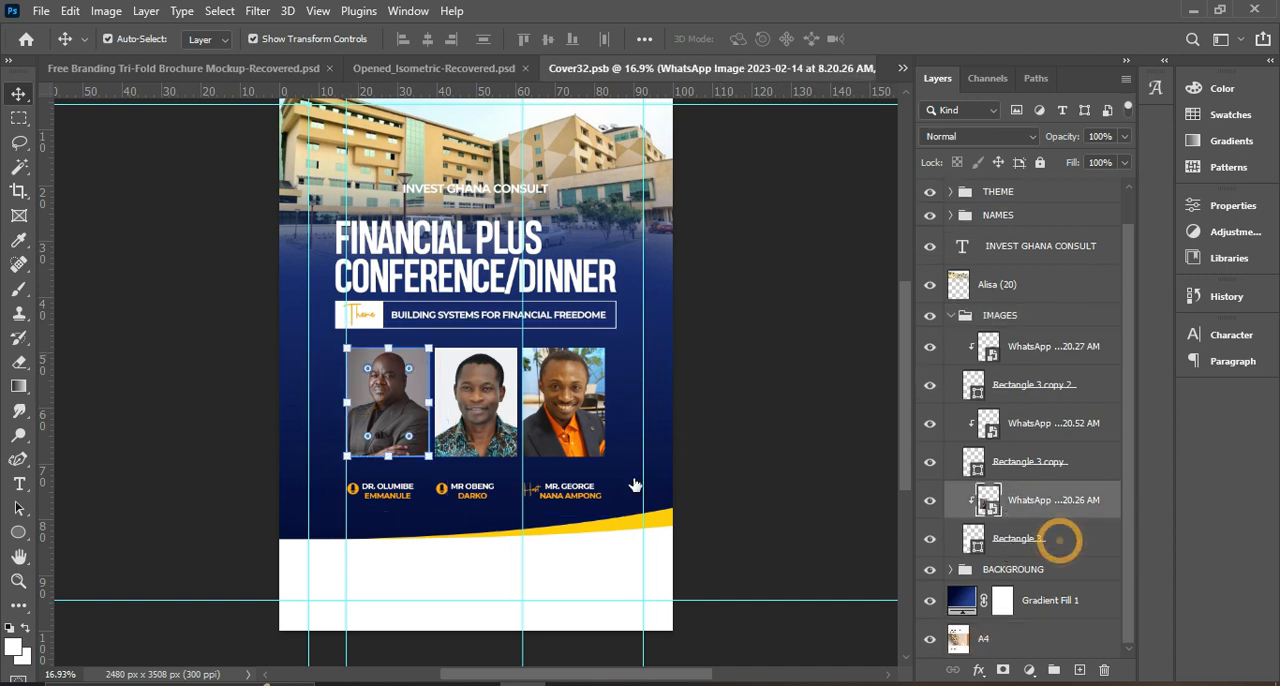
pyautogui.click(19, 533)
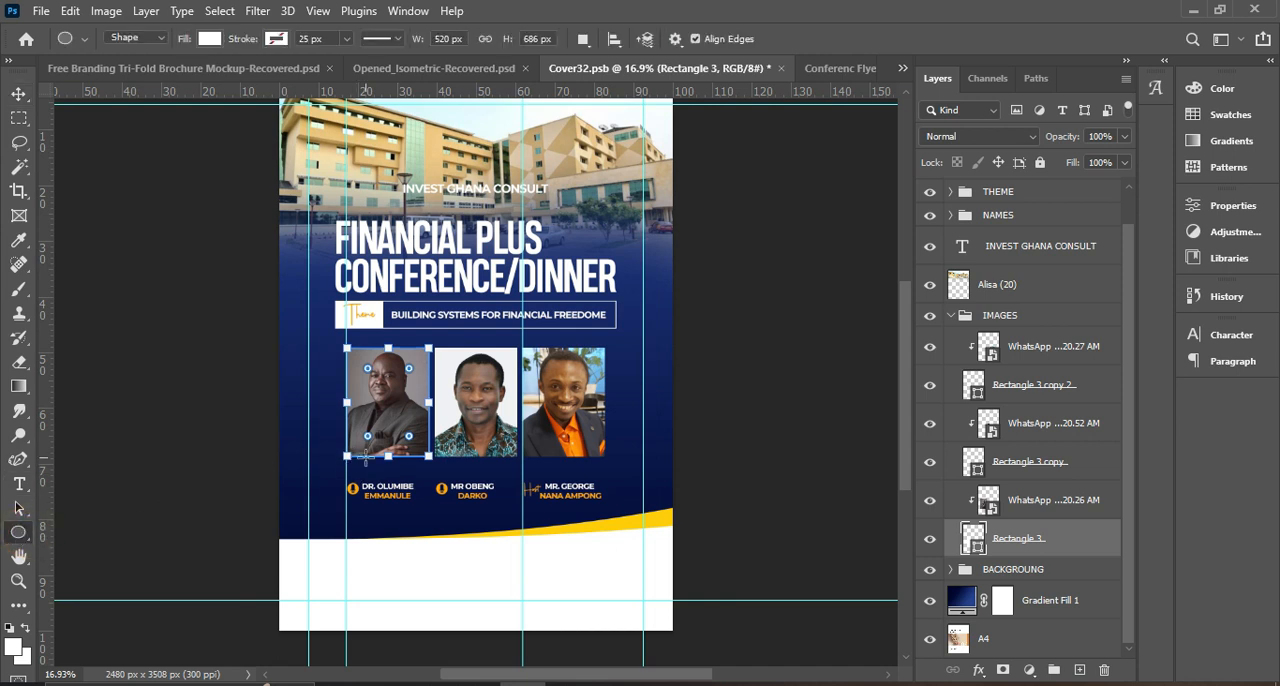
pyautogui.moveTo(389, 456); pyautogui.dragTo(389, 466)
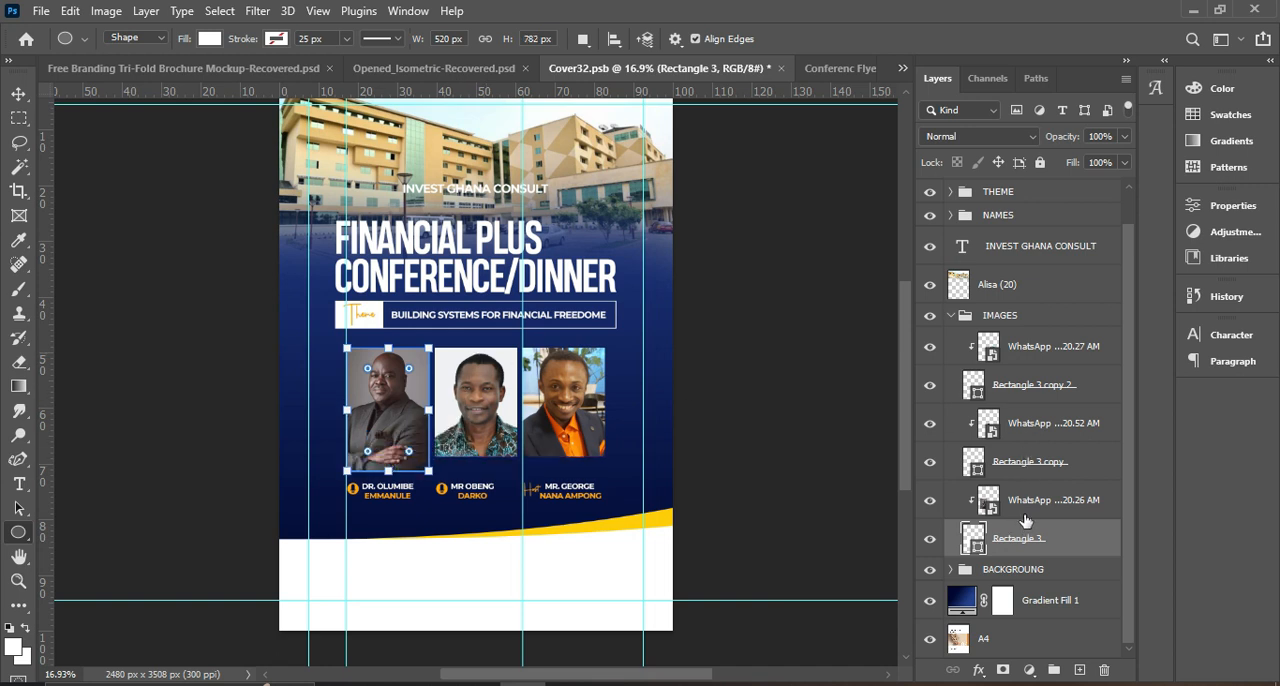
# - Extend the second and third photo frames, Rectangle 3 copy and Rectangle 3 copy 2, downward to 782 px high
pyautogui.click(1040, 464)
pyautogui.moveTo(478, 457); pyautogui.dragTo(486, 465)
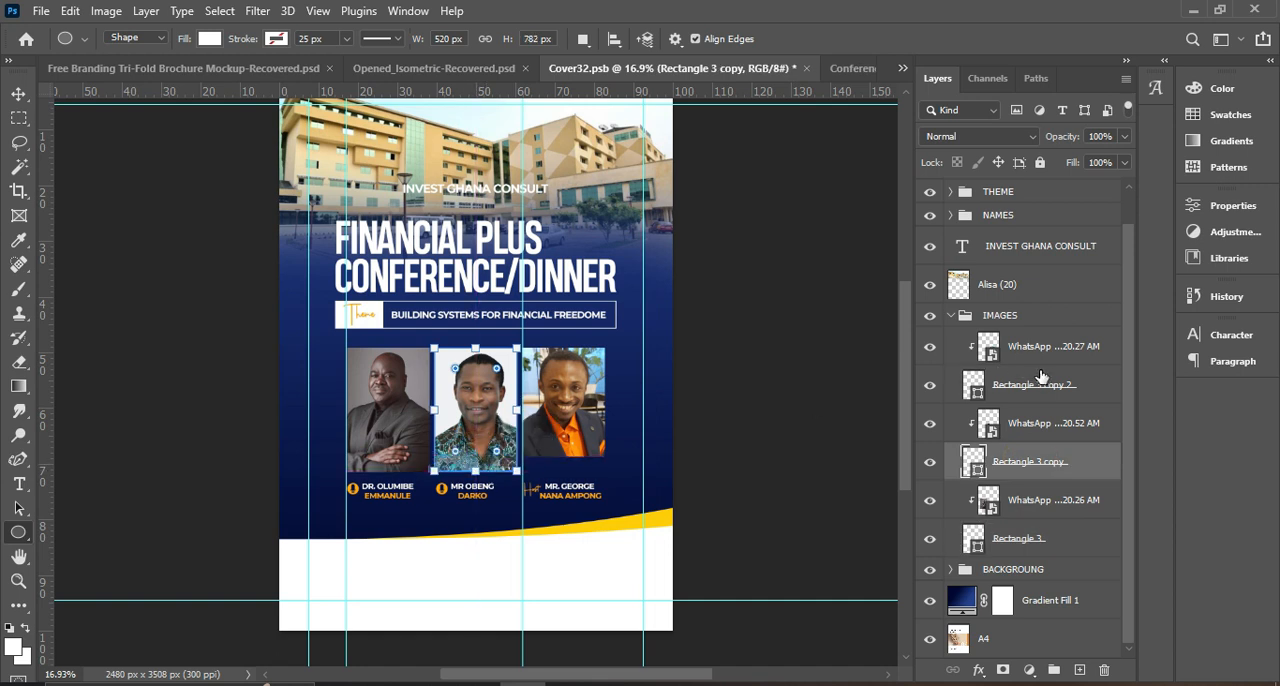
pyautogui.click(1043, 356)
pyautogui.click(1029, 377)
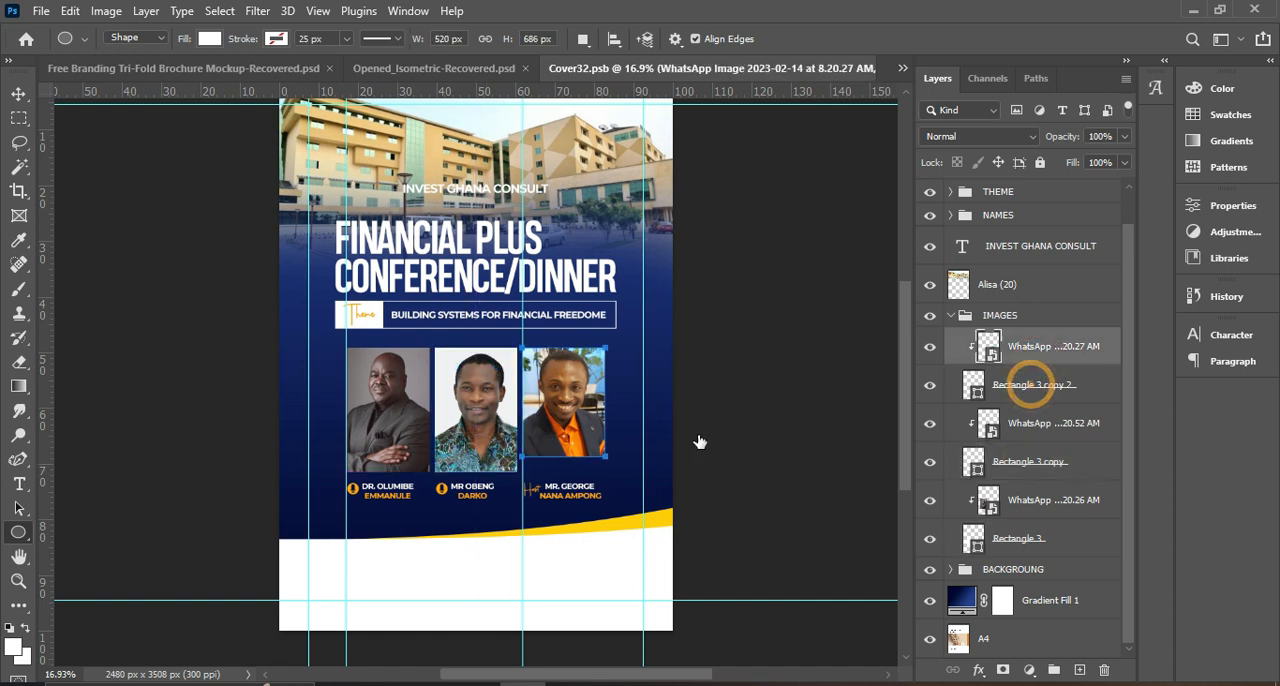
pyautogui.moveTo(567, 458); pyautogui.dragTo(568, 464)
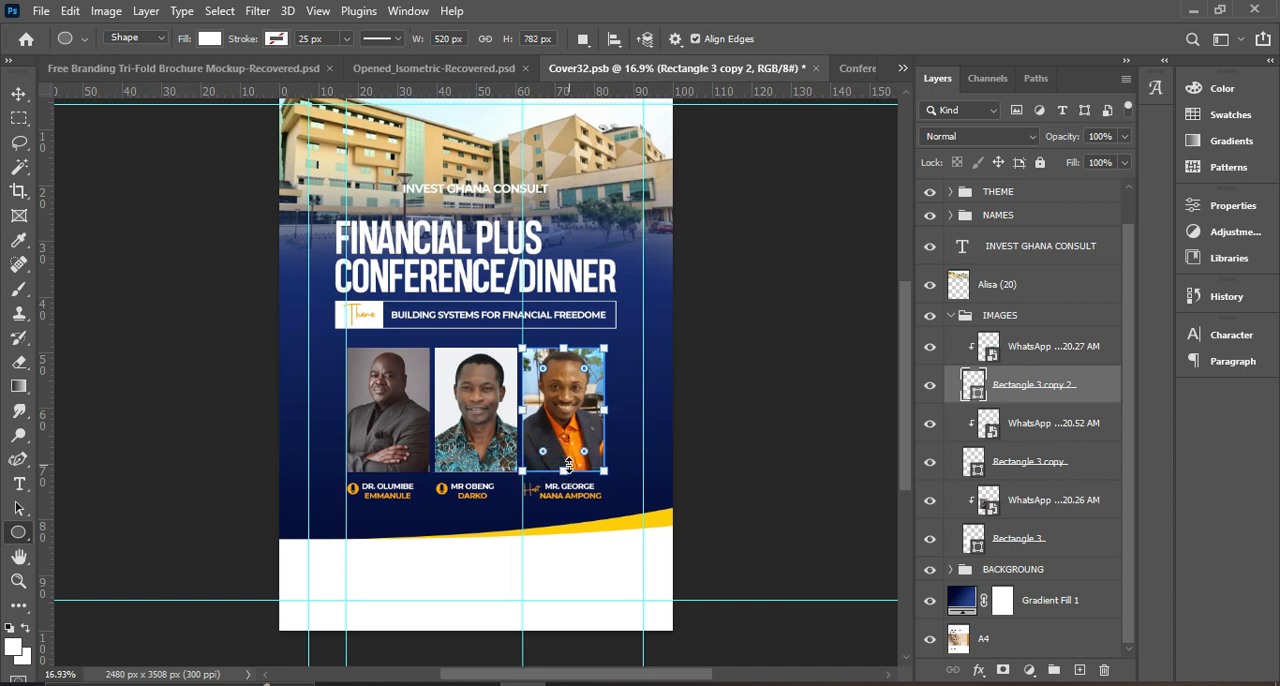
# - Nudge the second speaker's photo slightly left inside its frame and clear the selection
pyautogui.click(19, 93)
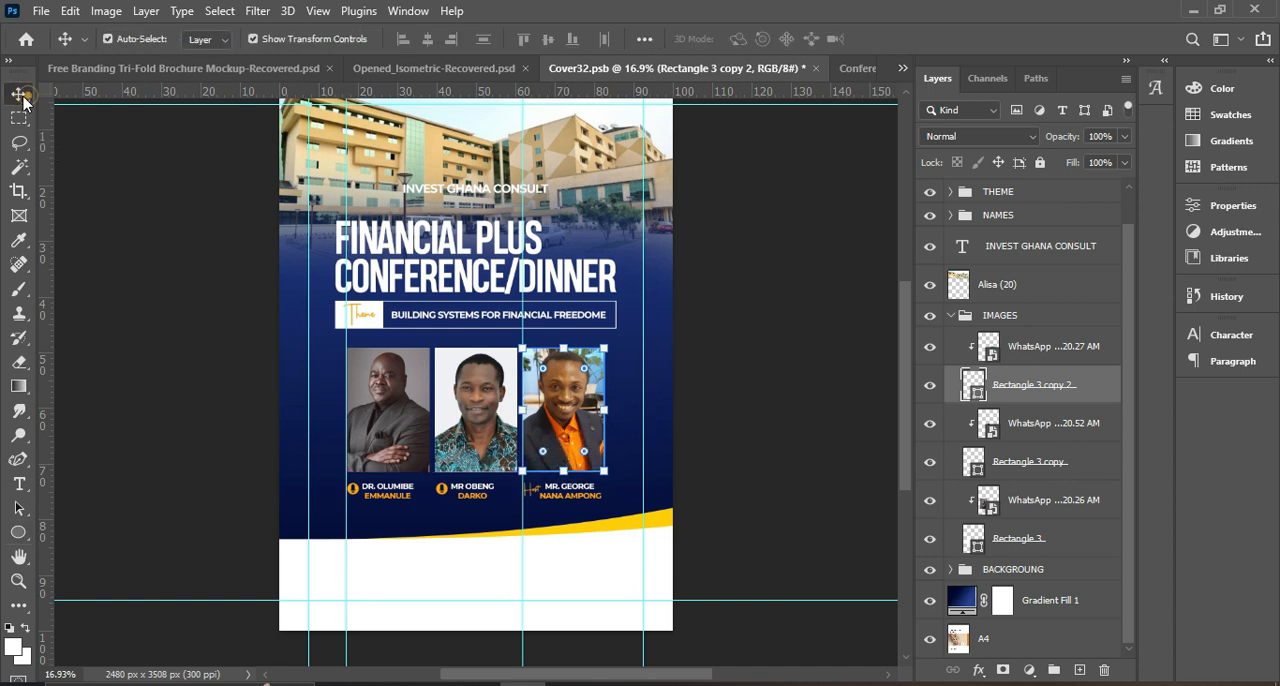
pyautogui.click(728, 380)
pyautogui.click(470, 440)
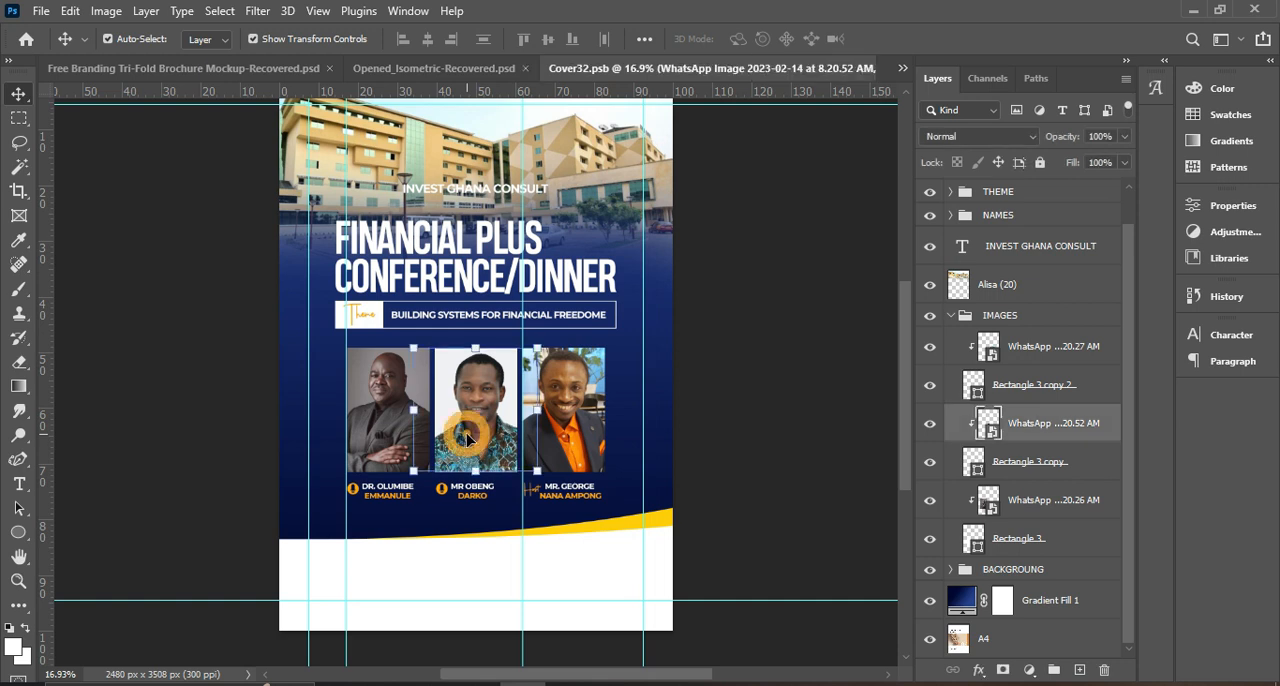
pyautogui.hotkey('shift', 'Left')
pyautogui.hotkey('shift', 'Left')
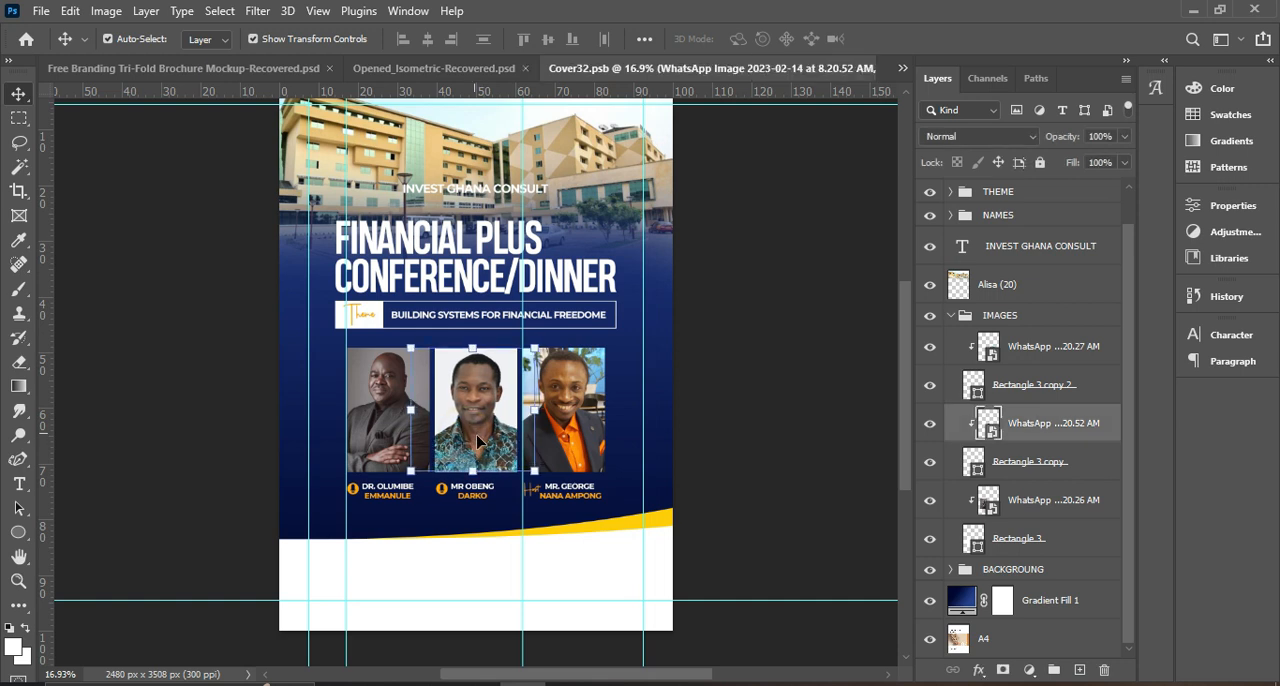
pyautogui.click(683, 444)
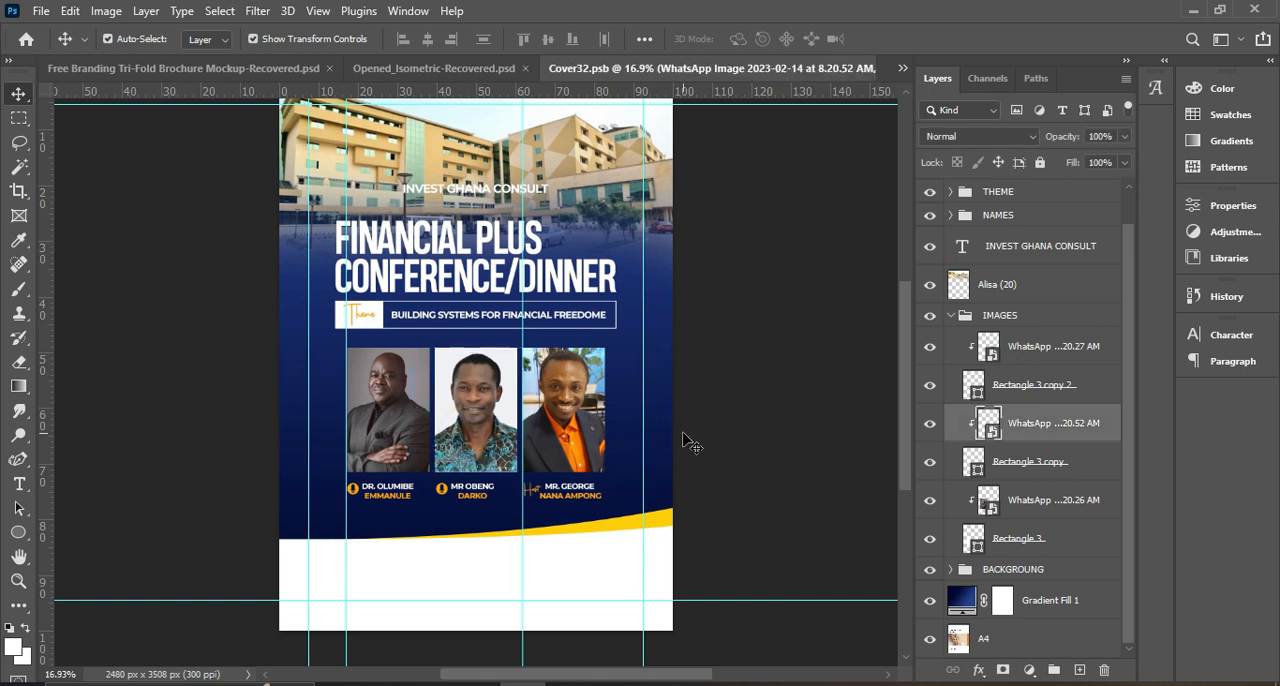
pyautogui.click(388, 435)
pyautogui.click(682, 432)
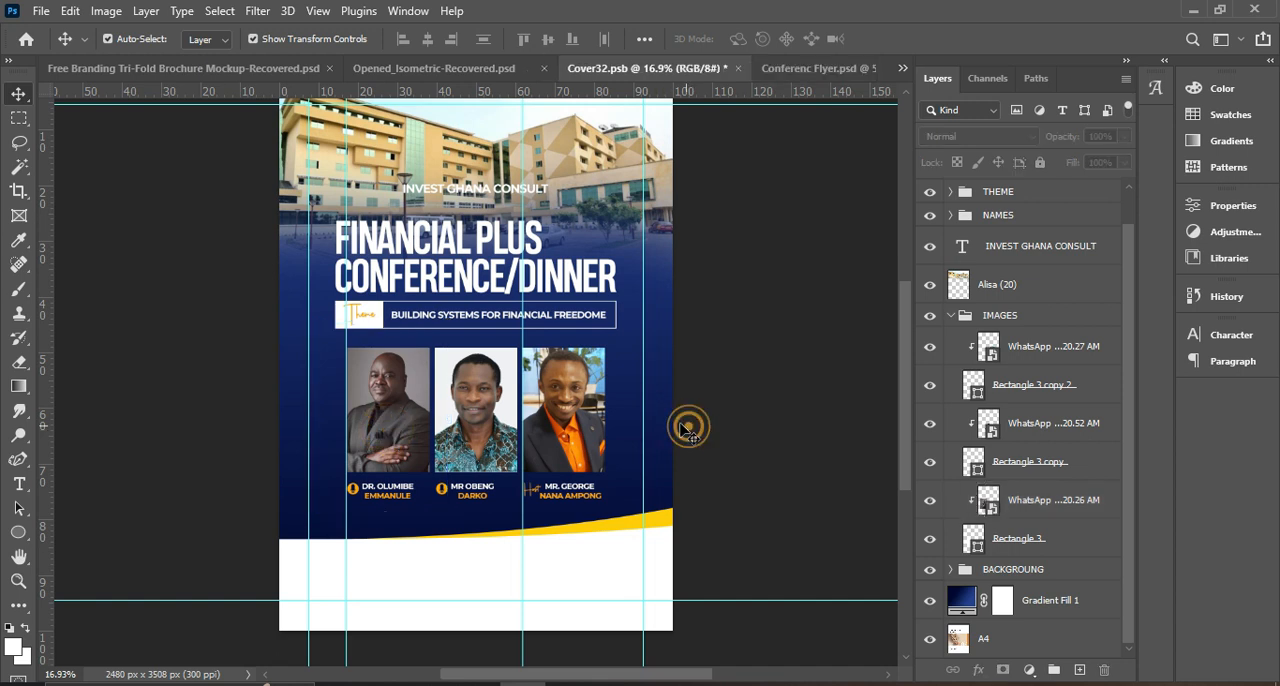
# - Remove the two inner vertical guides running along the left edges of the first and third photos
pyautogui.scroll(1, 640, 460)
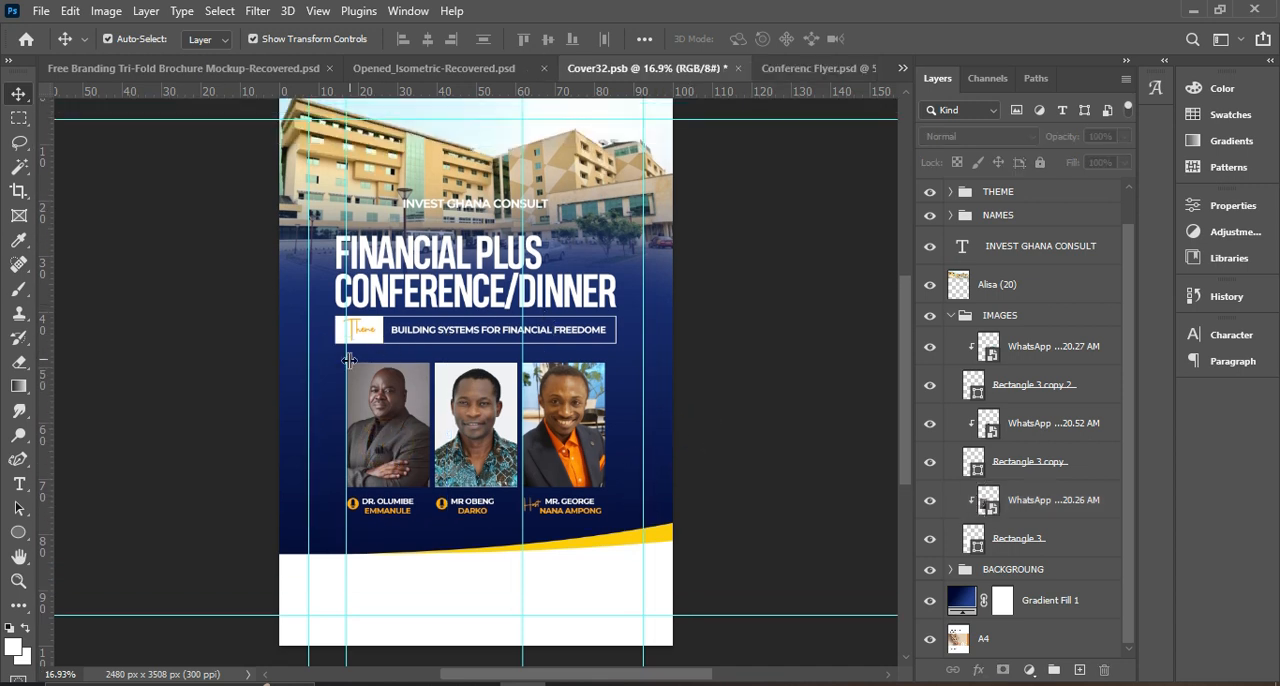
pyautogui.moveTo(522, 355); pyautogui.dragTo(8, 326)
# - Switch to FRONT.jpg to examine the event details in the white area below the curve, and return to Photoshop
pyautogui.scroll(-2, 812, 372)
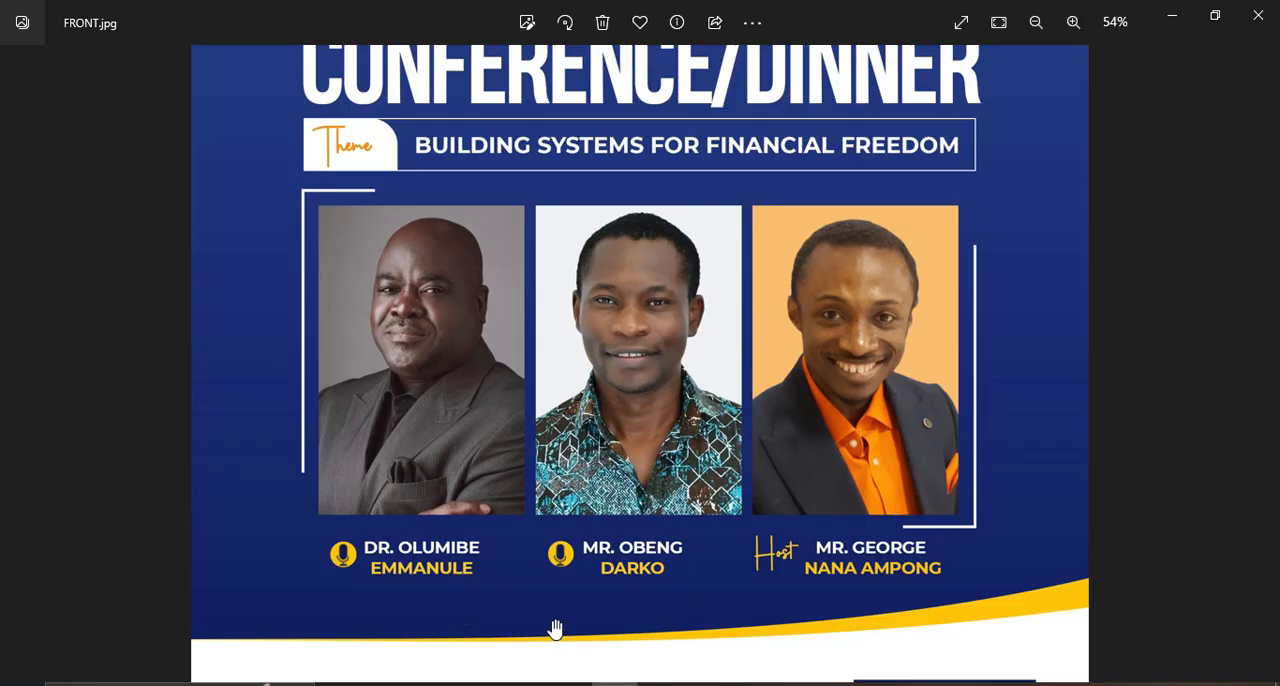
pyautogui.scroll(-4, 560, 600)
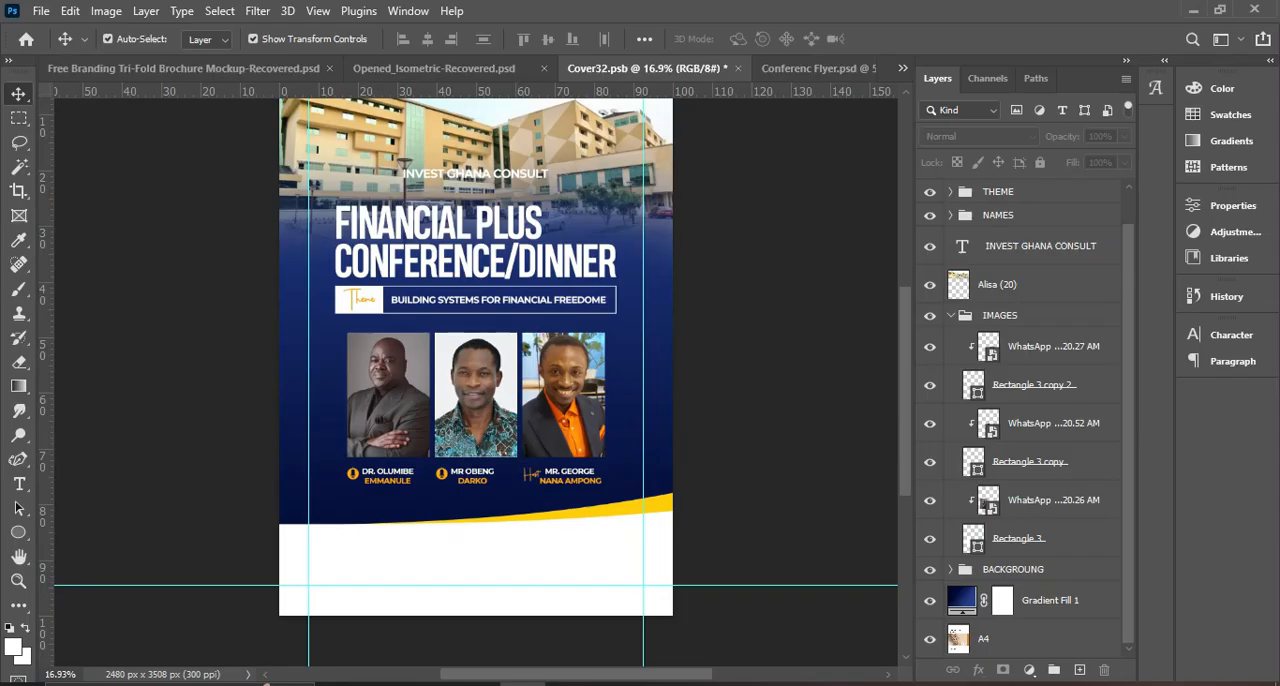
pyautogui.scroll(-1, 426, 514)
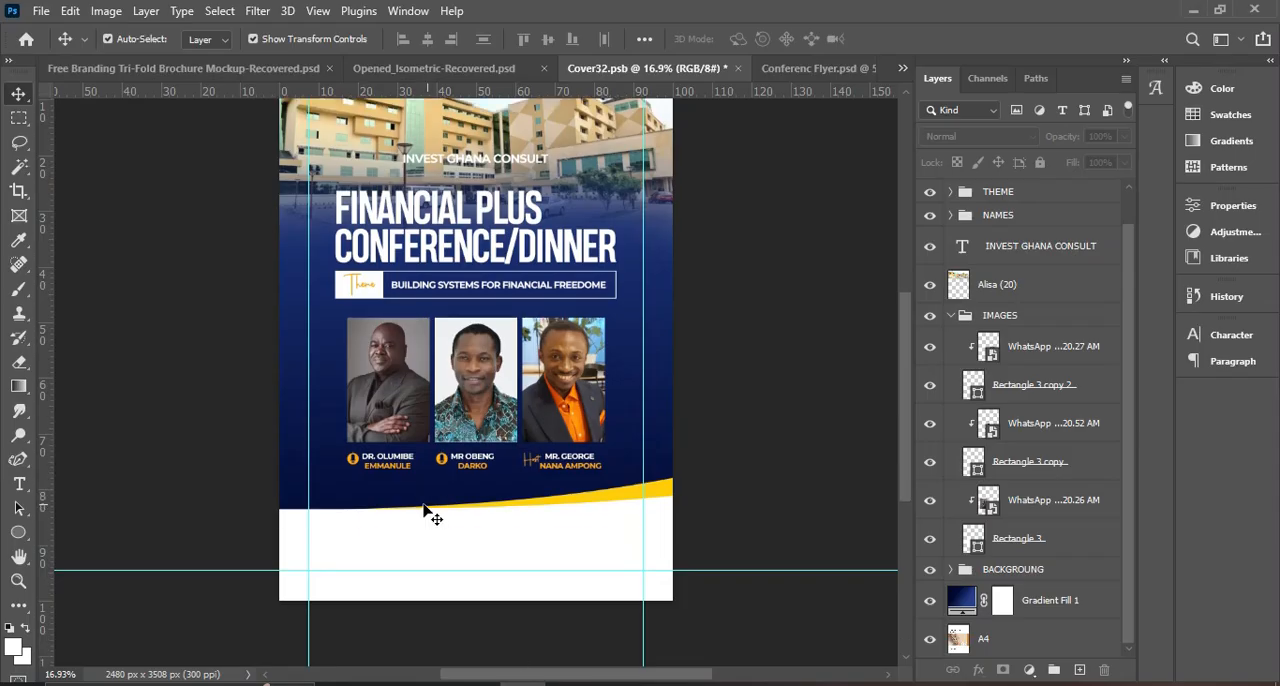
# - Draw a rectangle 2108 px wide and 132 px high between the vertical guides, resting on the horizontal guide in the white area
pyautogui.rightClick(18, 534)
pyautogui.click(78, 532)
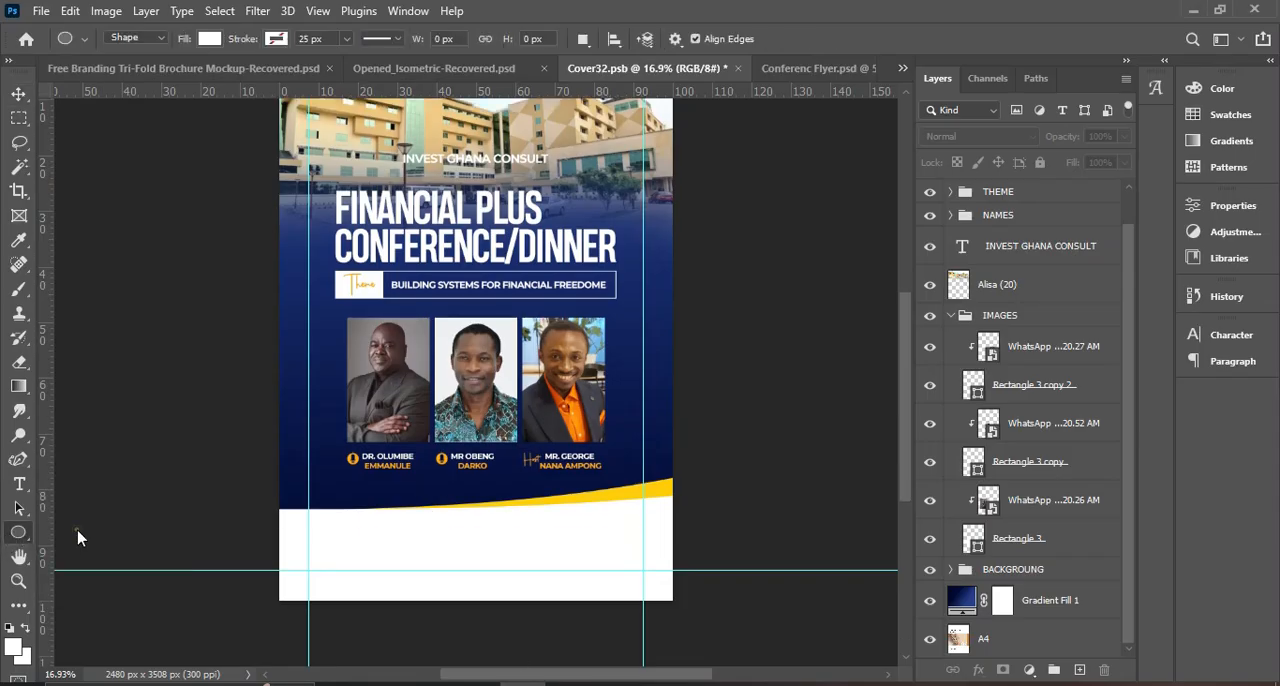
pyautogui.moveTo(318, 540); pyautogui.dragTo(638, 566)
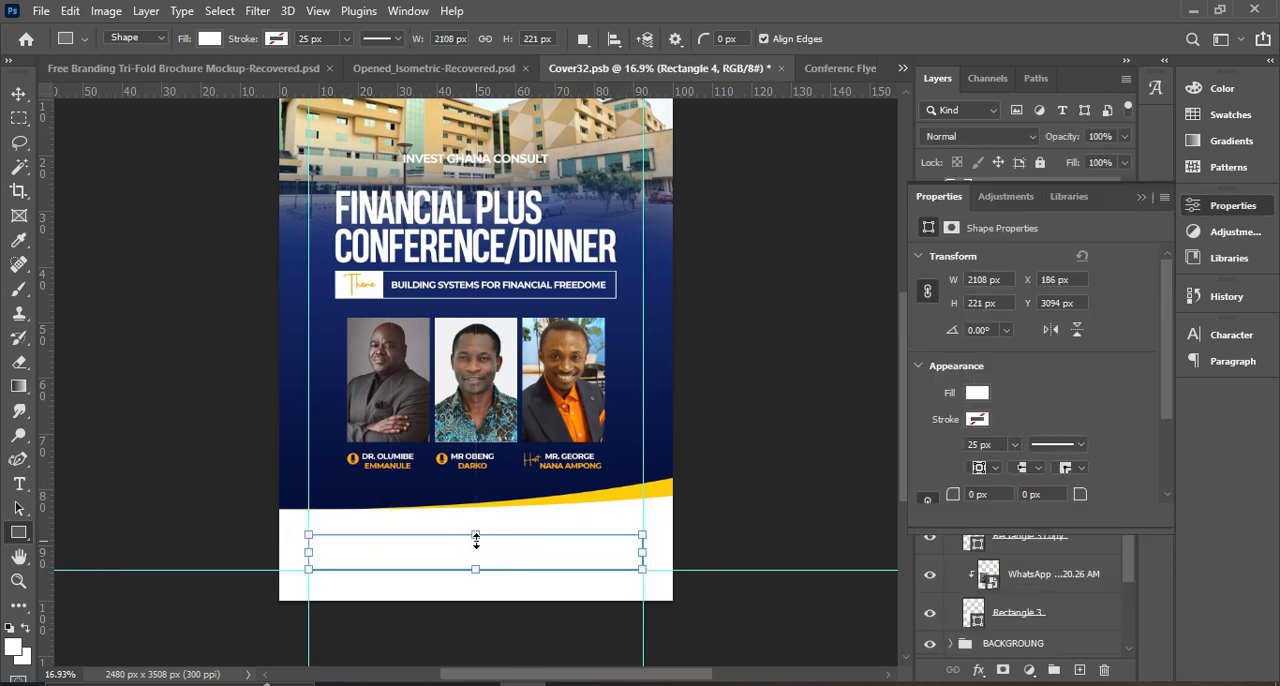
pyautogui.moveTo(474, 536); pyautogui.dragTo(475, 546)
# - Fill the new rectangle with the deeper orange #ff9000 and clear the selection
pyautogui.click(209, 38)
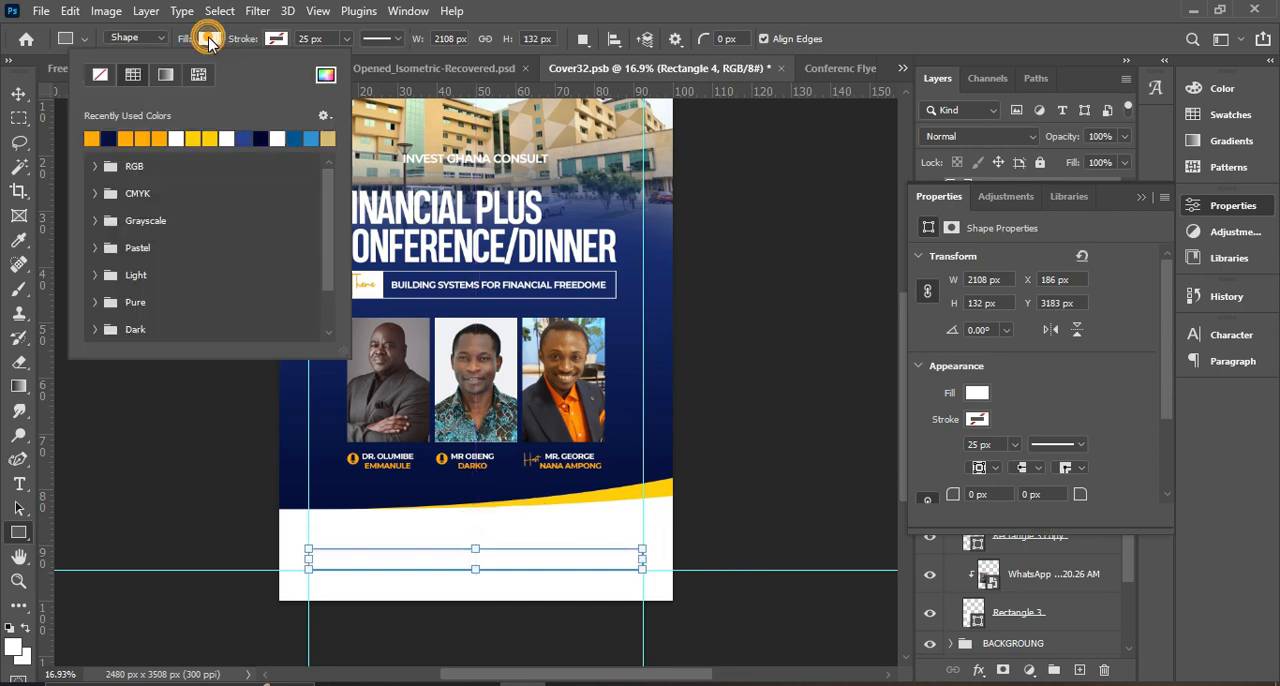
pyautogui.click(92, 138)
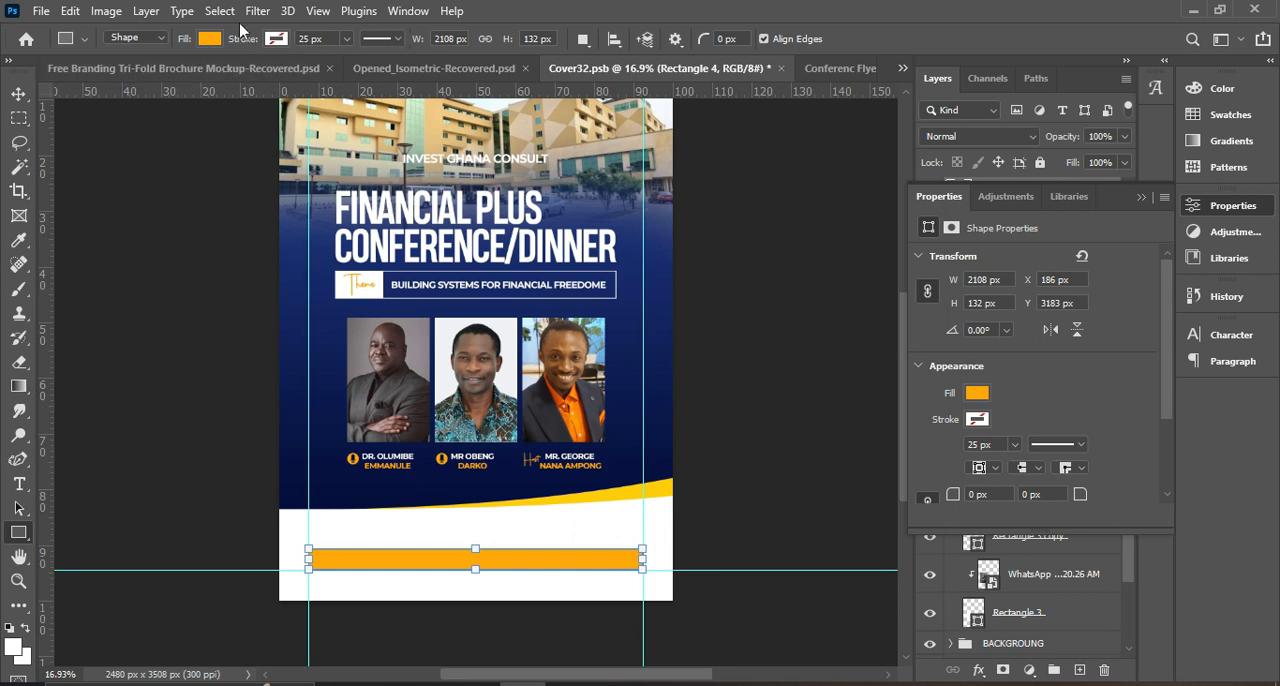
pyautogui.click(214, 38)
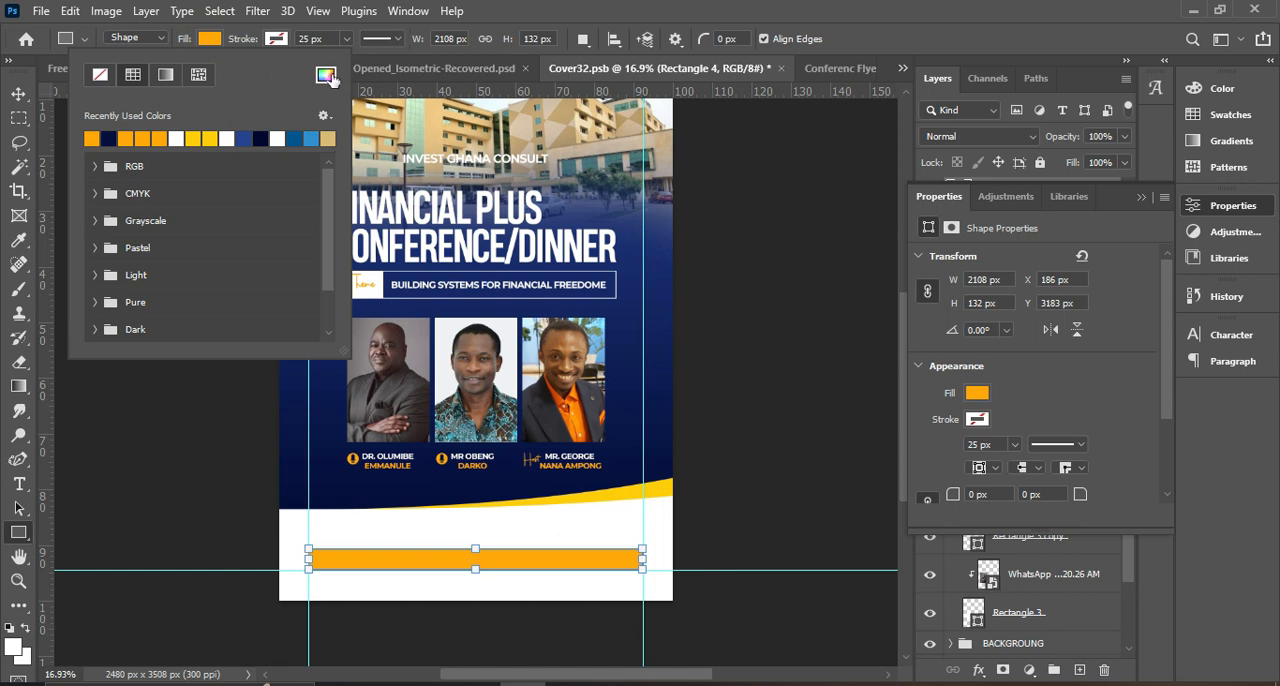
pyautogui.click(326, 76)
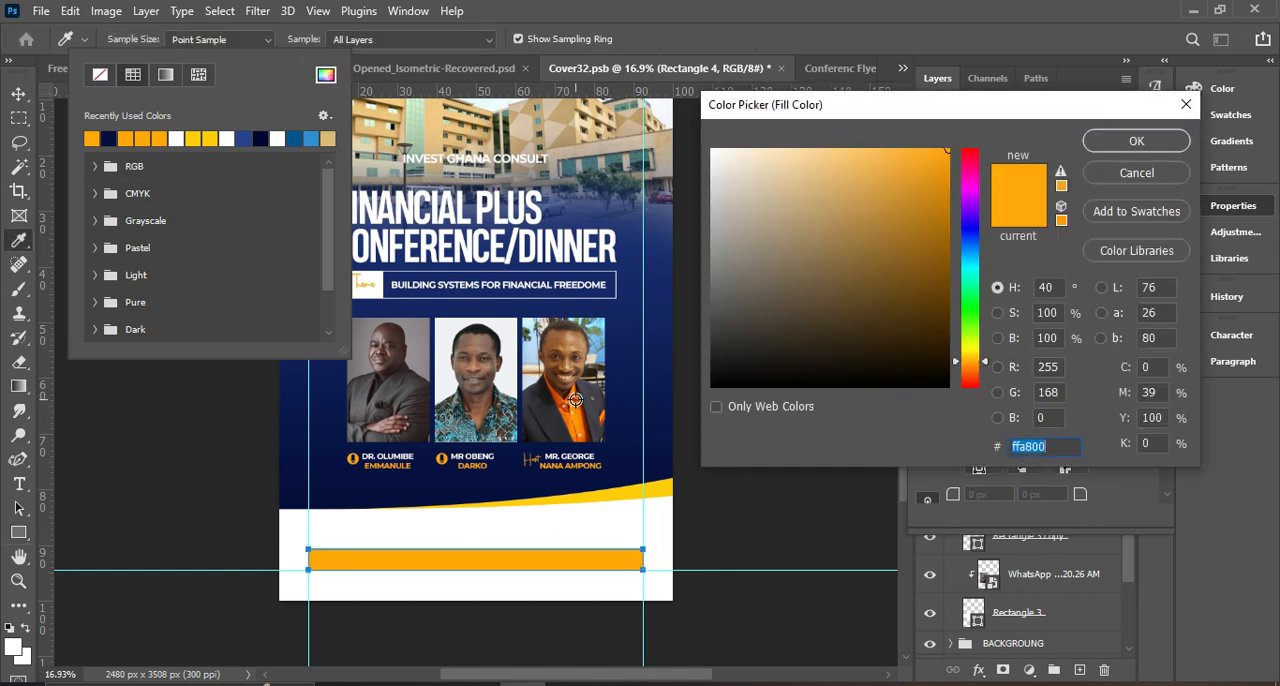
pyautogui.click(576, 400)
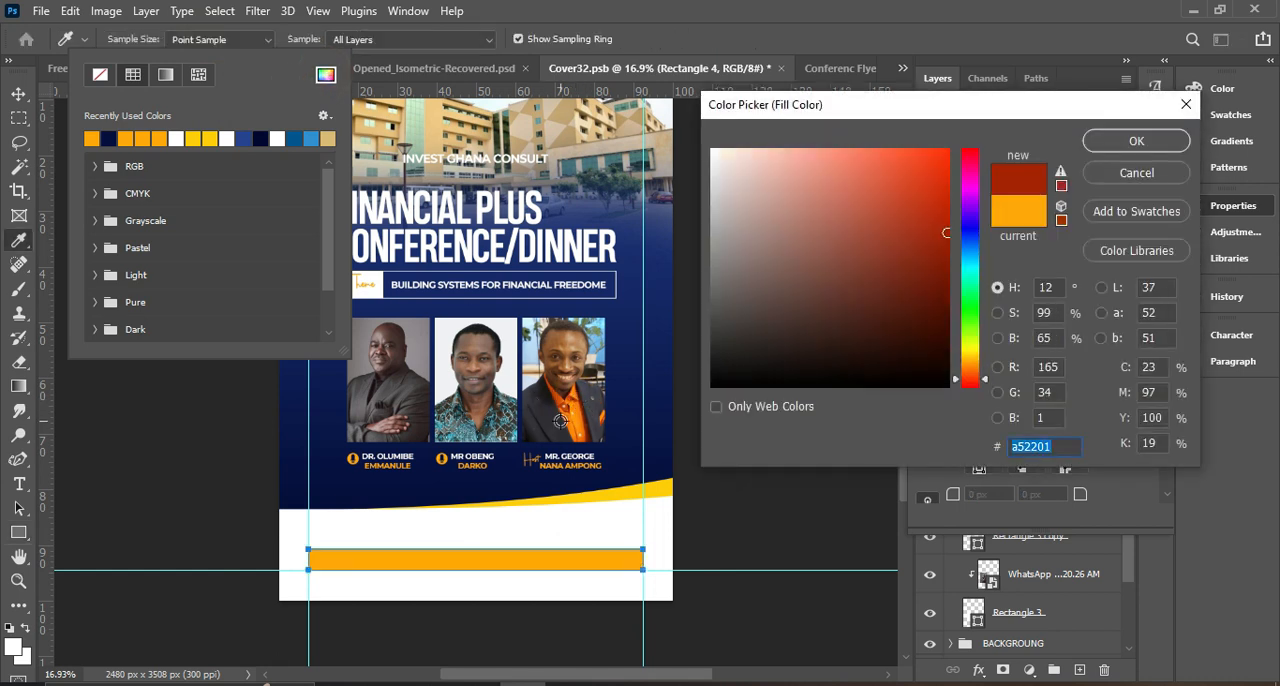
pyautogui.click(563, 405)
pyautogui.click(577, 420)
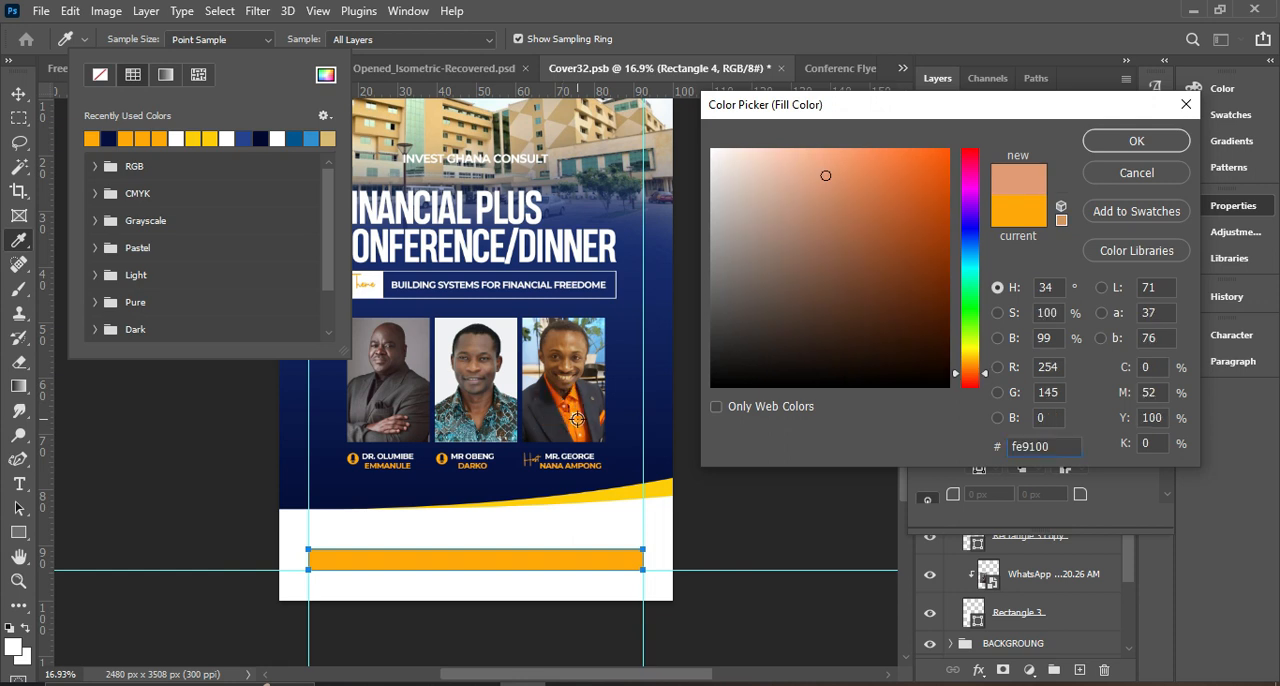
pyautogui.click(1025, 222)
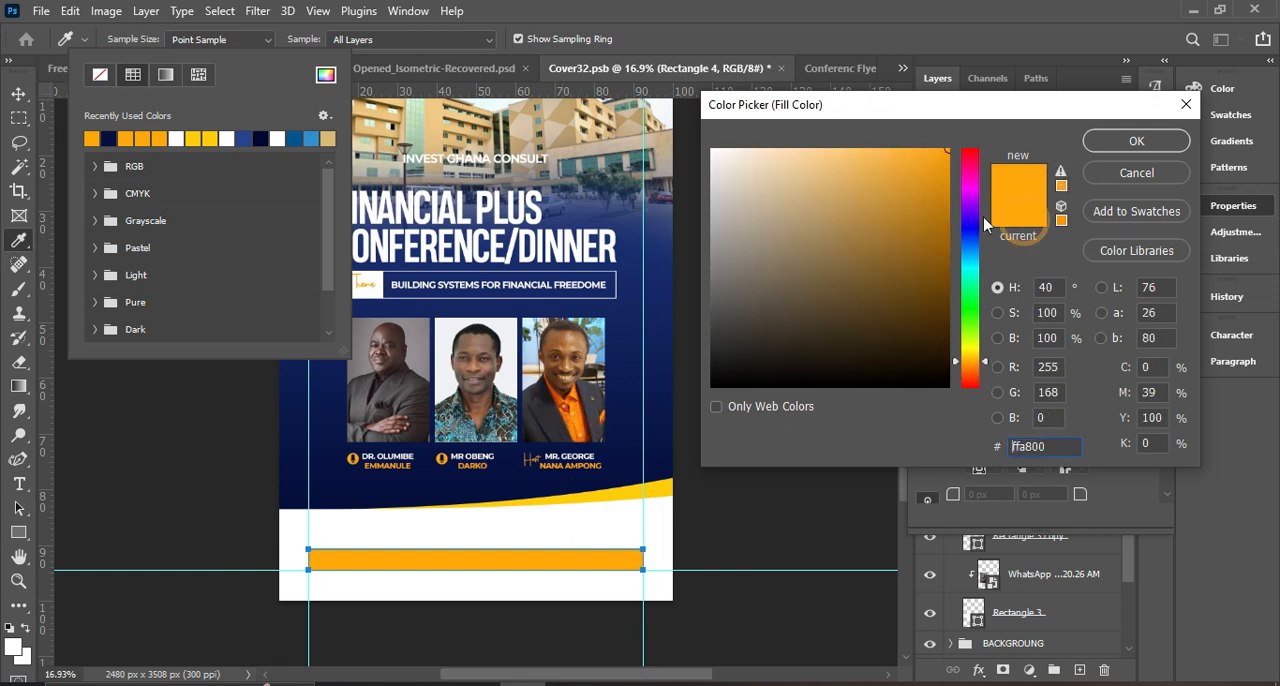
pyautogui.click(956, 365)
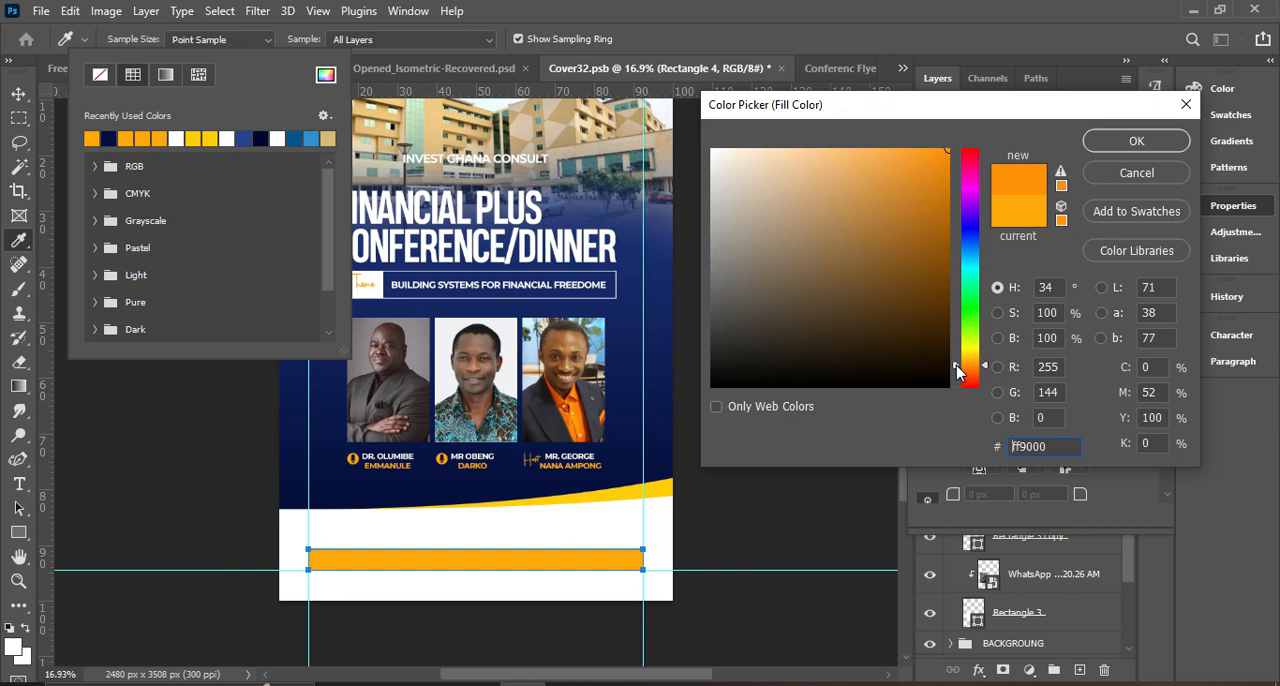
pyautogui.click(1132, 141)
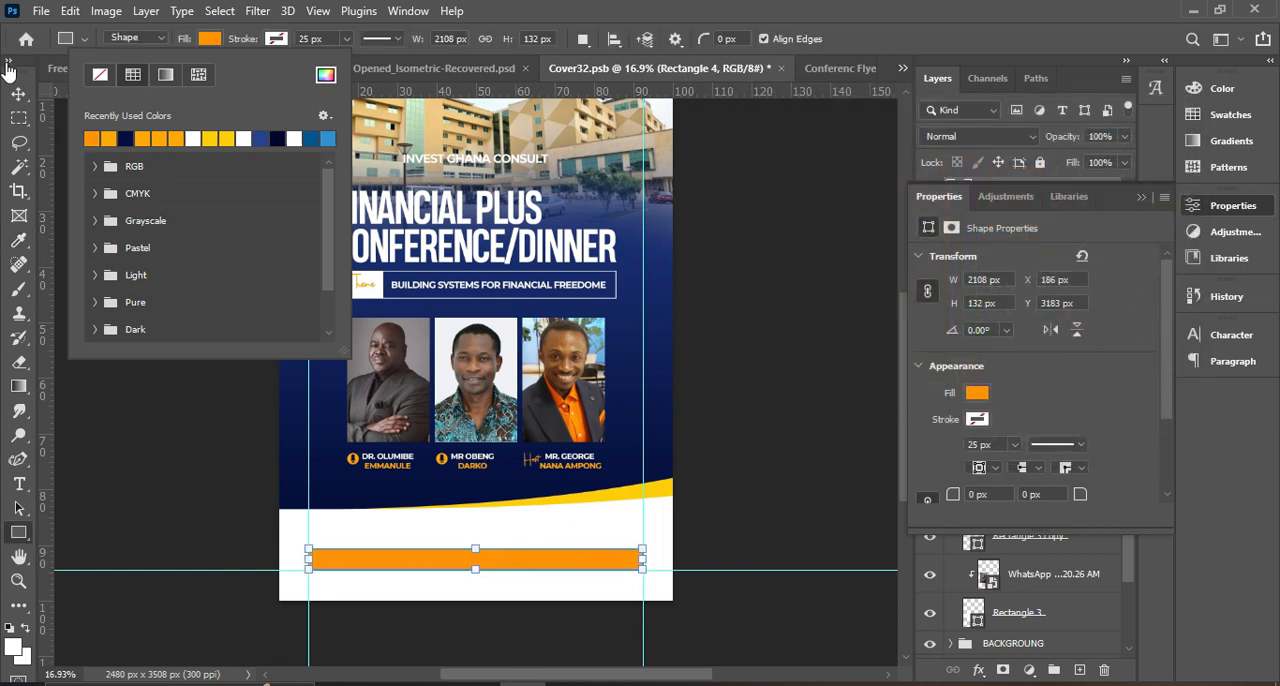
pyautogui.click(20, 92)
pyautogui.click(20, 92)
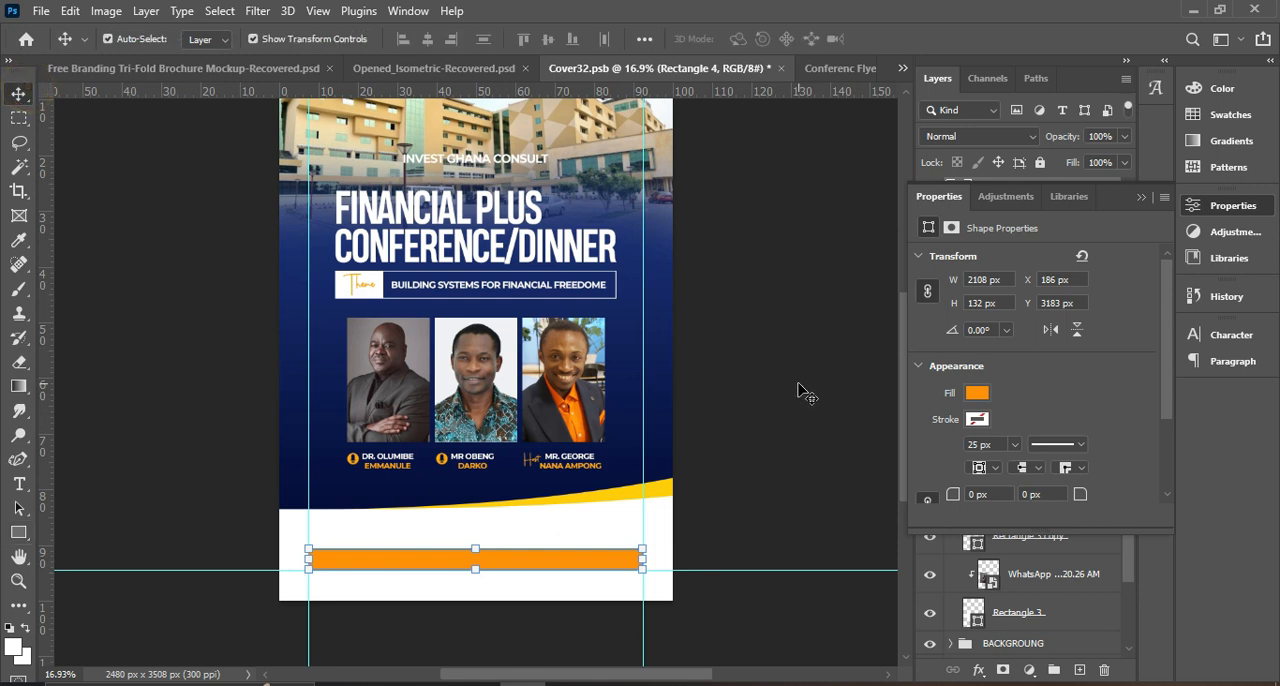
pyautogui.click(806, 393)
# - Duplicate the orange bar just above the original and shorten the copy from its left side to 678 px wide
pyautogui.click(530, 558)
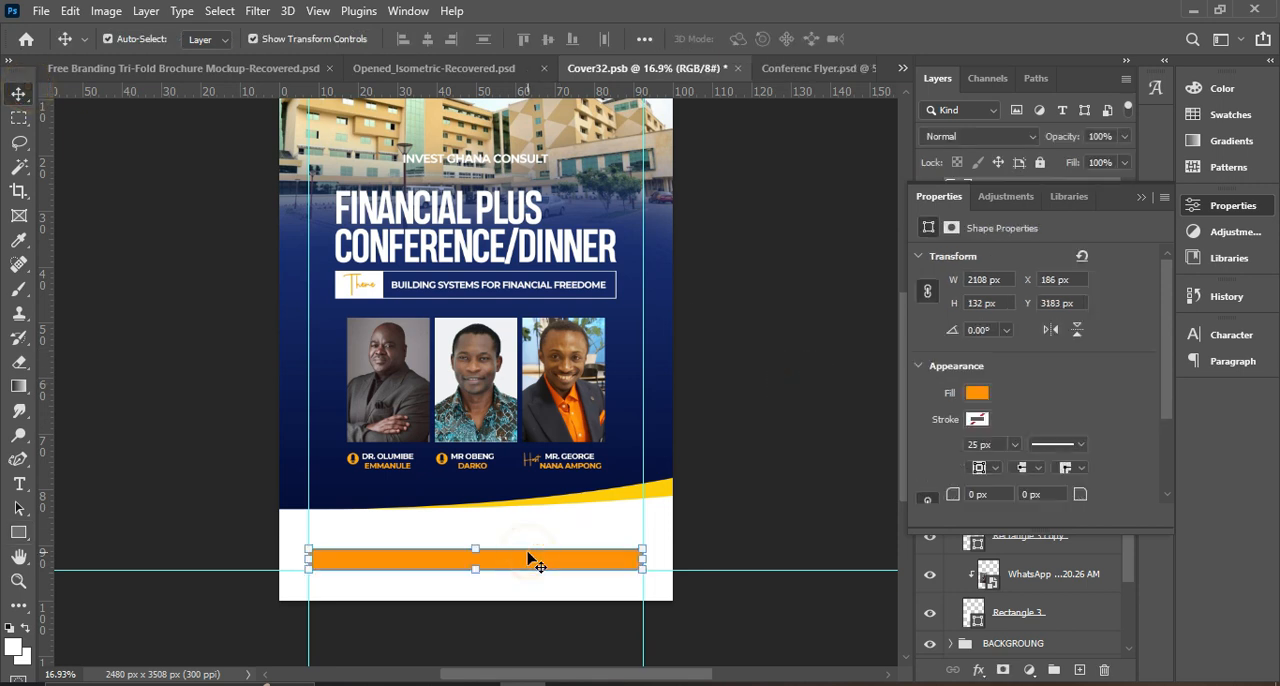
pyautogui.keyDown('alt'); pyautogui.moveTo(530, 558); pyautogui.dragTo(525, 533); pyautogui.keyUp('alt')
pyautogui.click(19, 532)
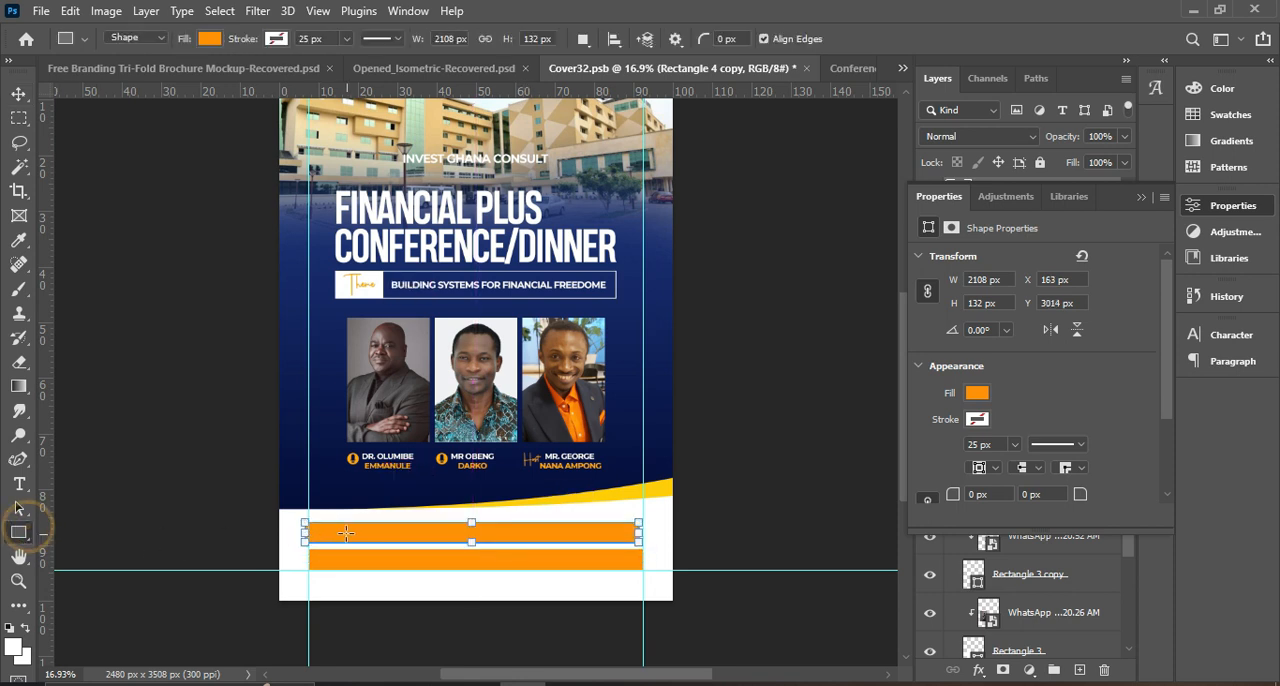
pyautogui.moveTo(305, 532); pyautogui.dragTo(531, 522)
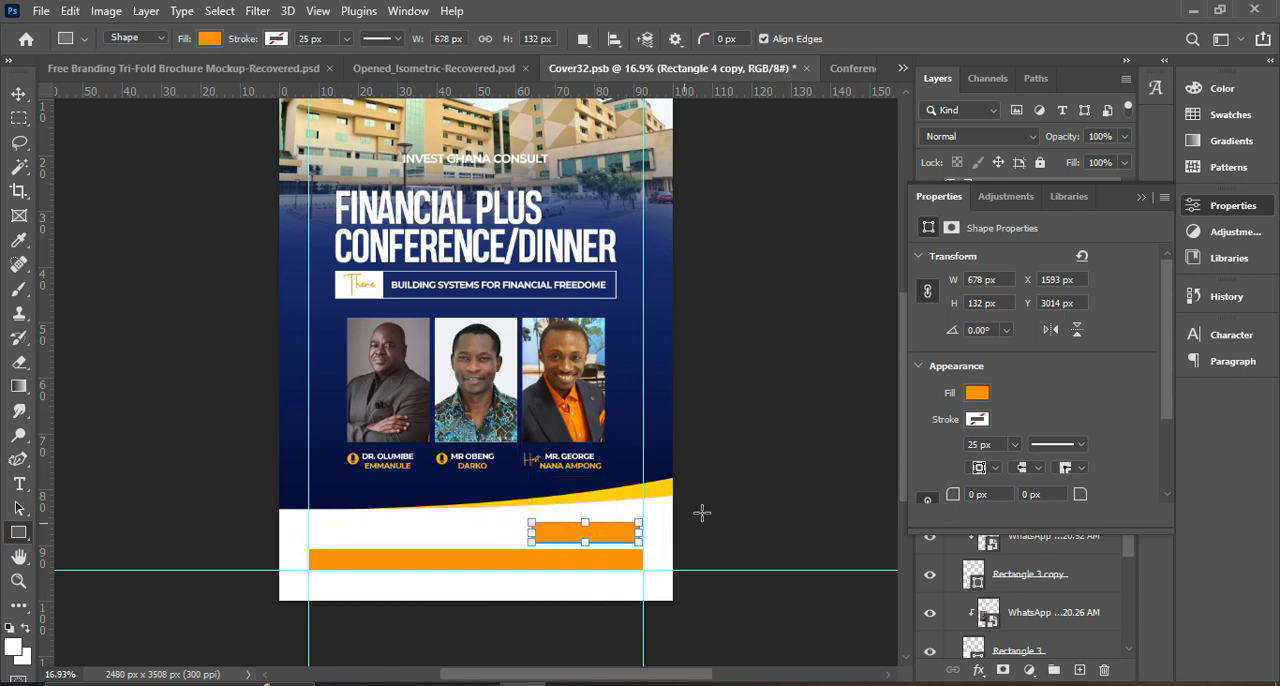
# - Fill the shortened copy with the blue #1a2d70 sampled from the flyer background beside the title
pyautogui.click(975, 394)
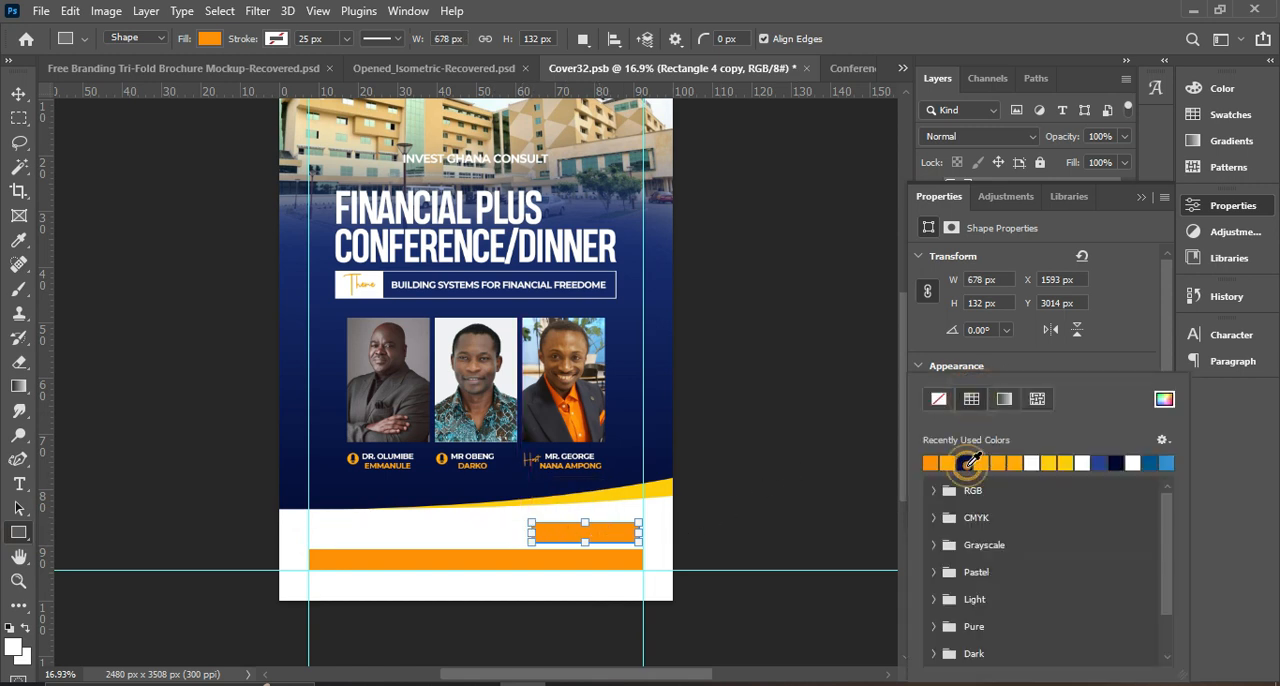
pyautogui.click(971, 463)
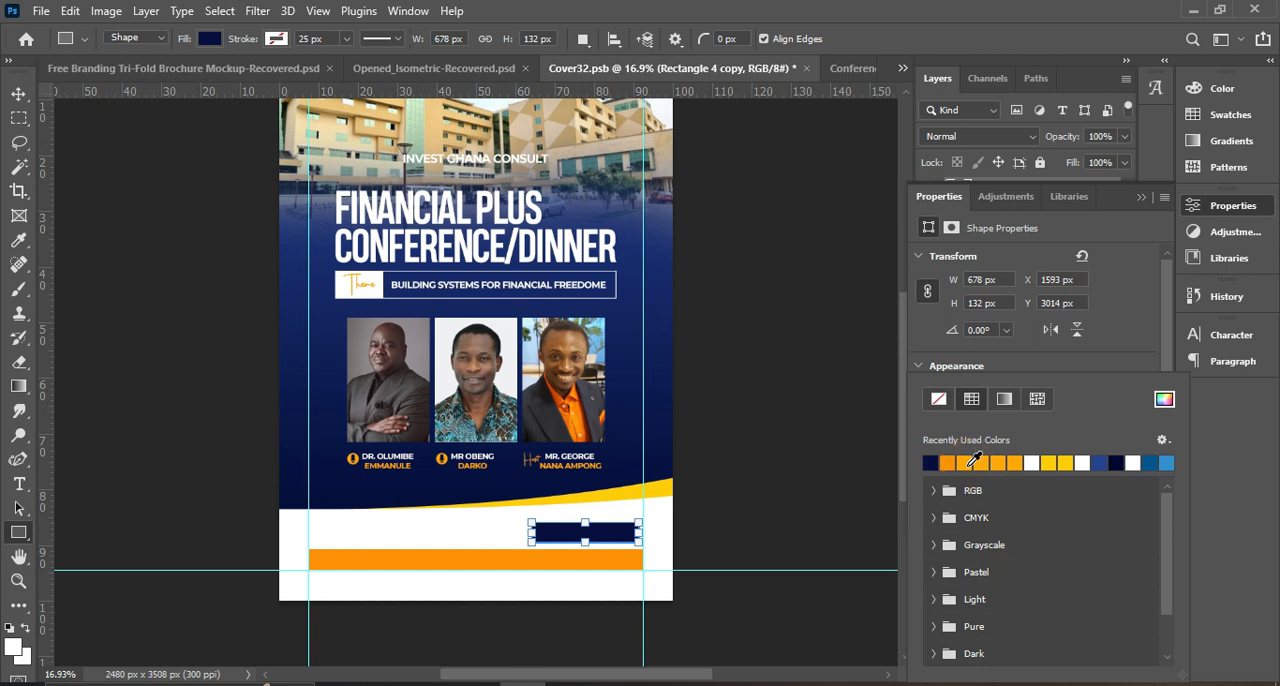
pyautogui.click(1164, 400)
pyautogui.click(628, 320)
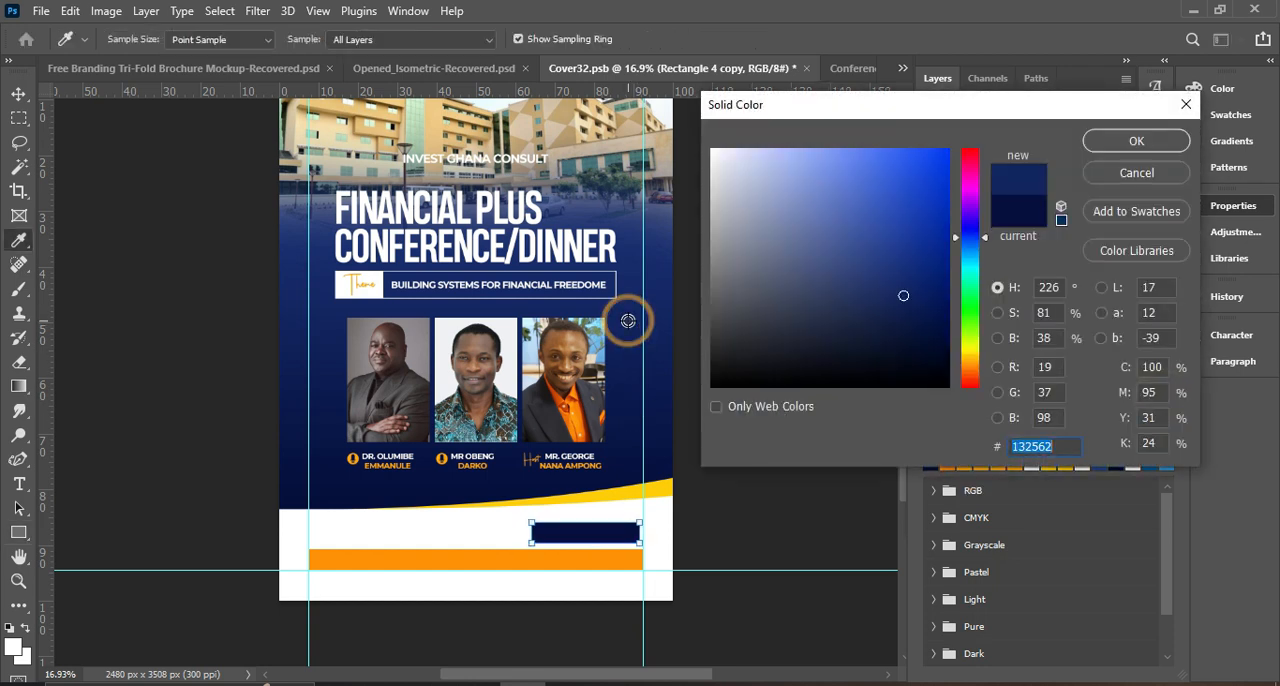
pyautogui.click(630, 255)
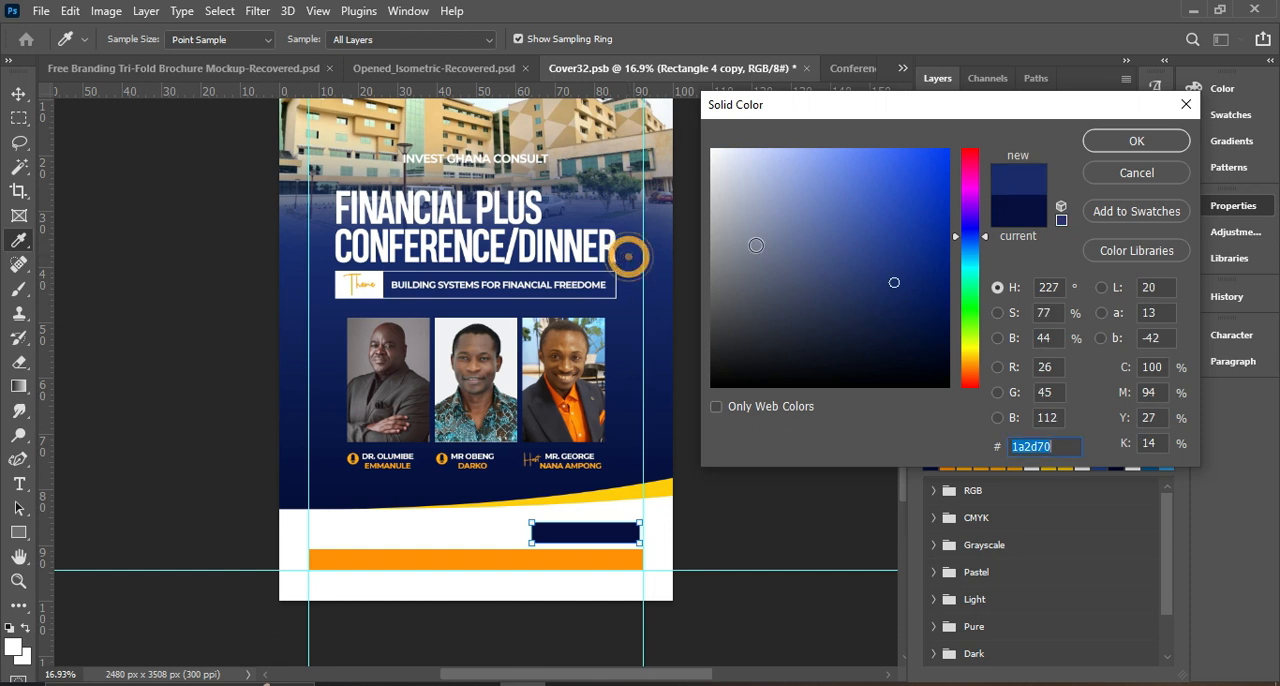
pyautogui.click(1137, 138)
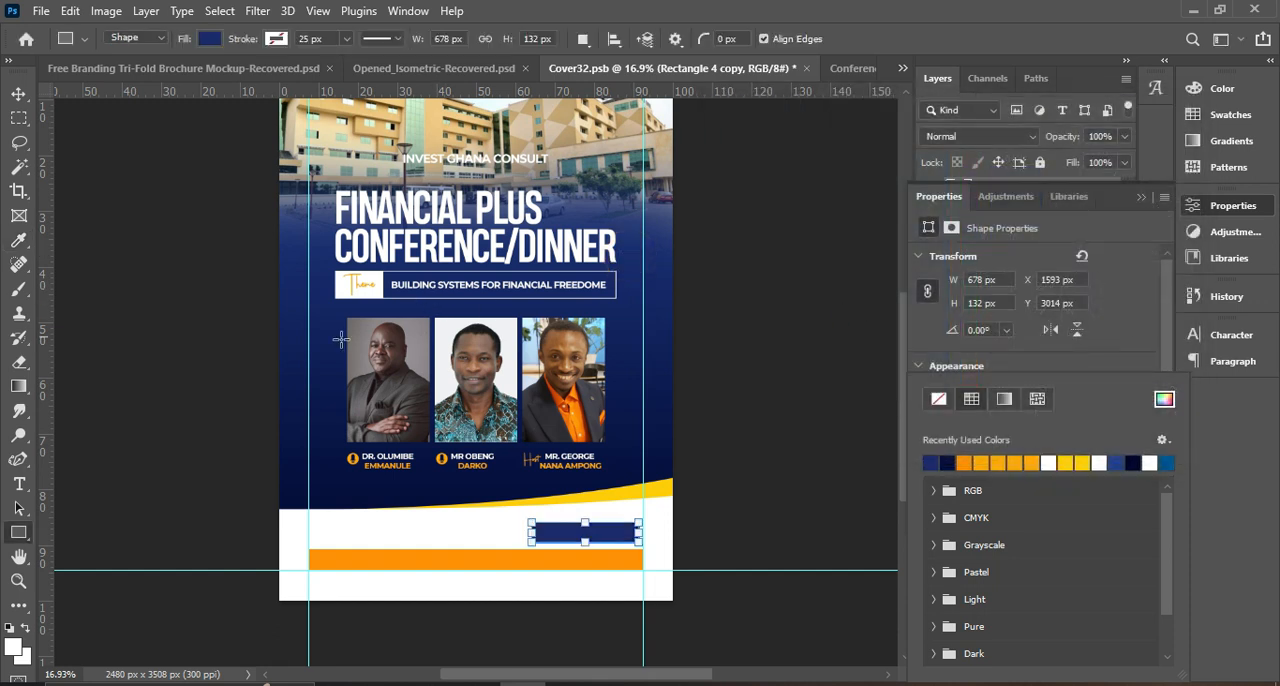
# - Narrow the blue bar to 510 px wide with its right edge on the right vertical guide, and clear the selection
pyautogui.click(531, 531)
pyautogui.moveTo(531, 531); pyautogui.dragTo(560, 531)
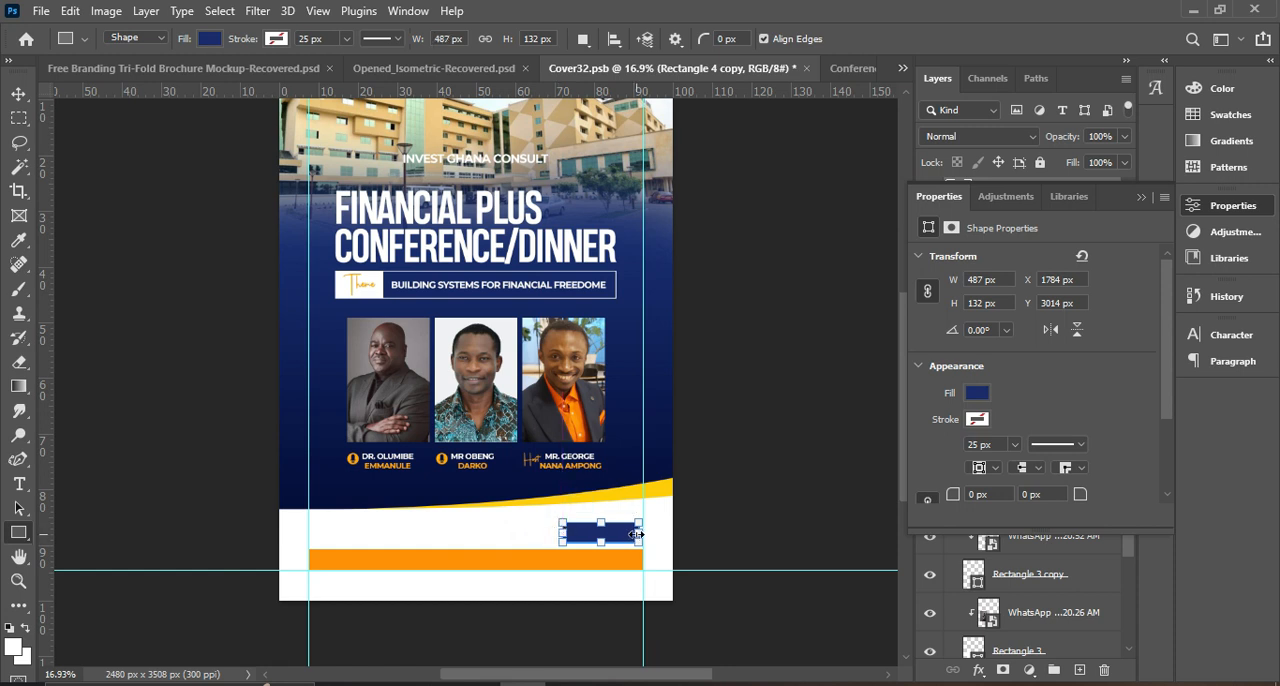
pyautogui.moveTo(642, 532); pyautogui.dragTo(642, 532)
pyautogui.click(18, 93)
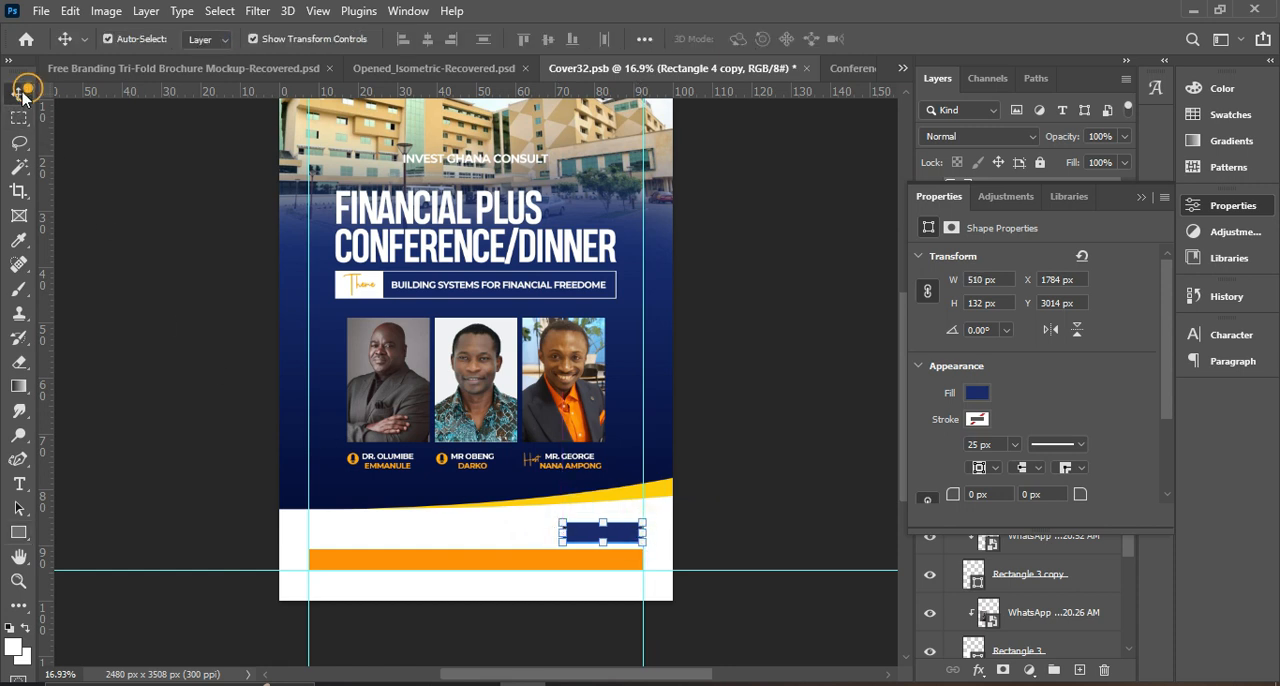
pyautogui.click(750, 528)
# - Duplicate the INVEST GHANA CONSULT text, bring the copy to the top of the layer stack, and place it on the orange bar
pyautogui.scroll(-1, 592, 483)
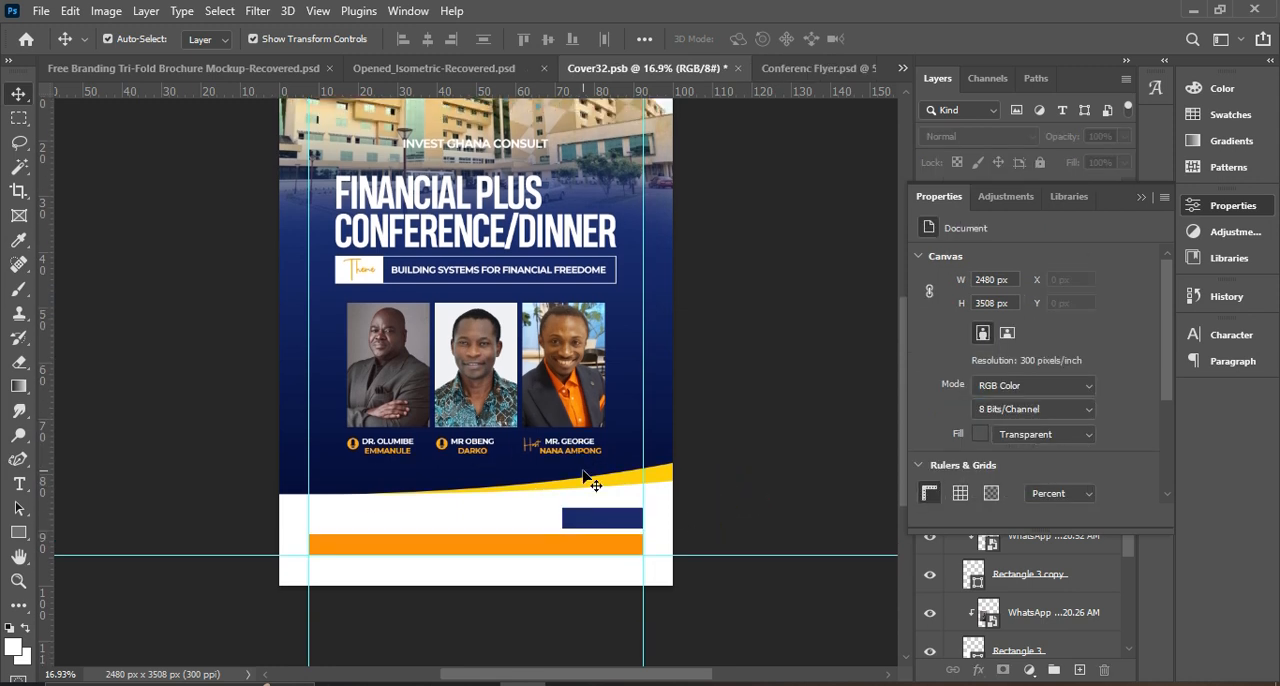
pyautogui.scroll(1, 592, 483)
pyautogui.click(465, 176)
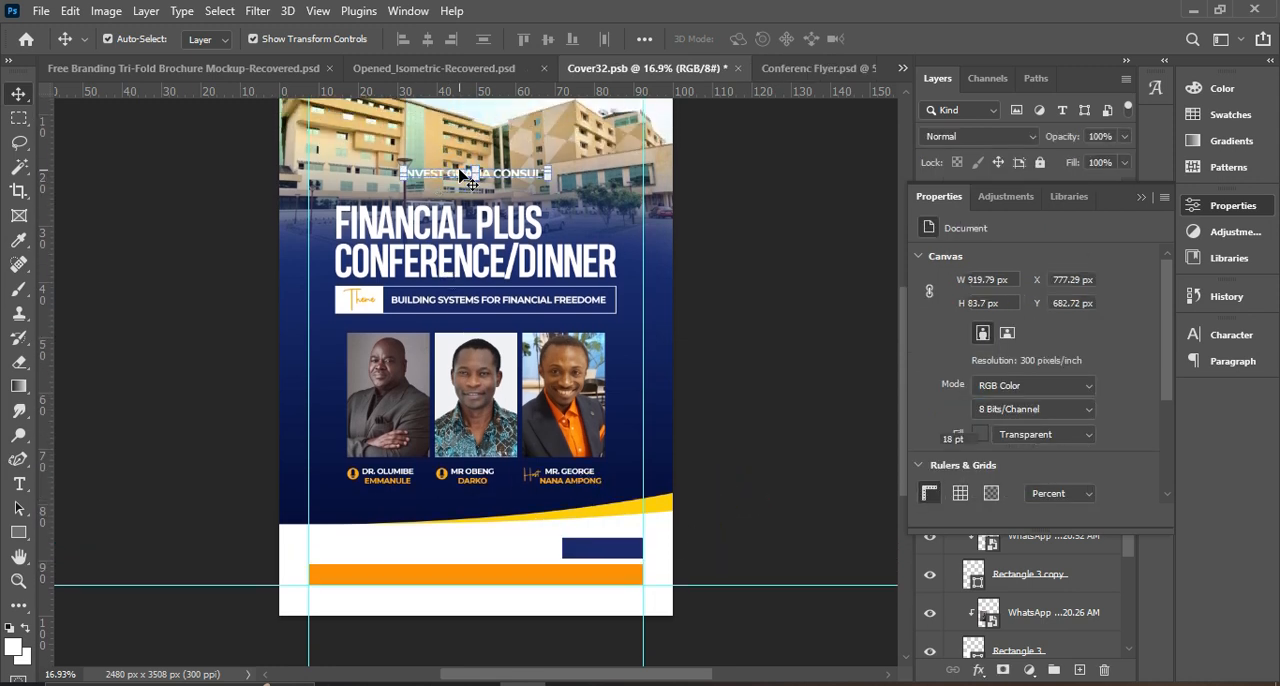
pyautogui.hotkey('ctrl', 'j')
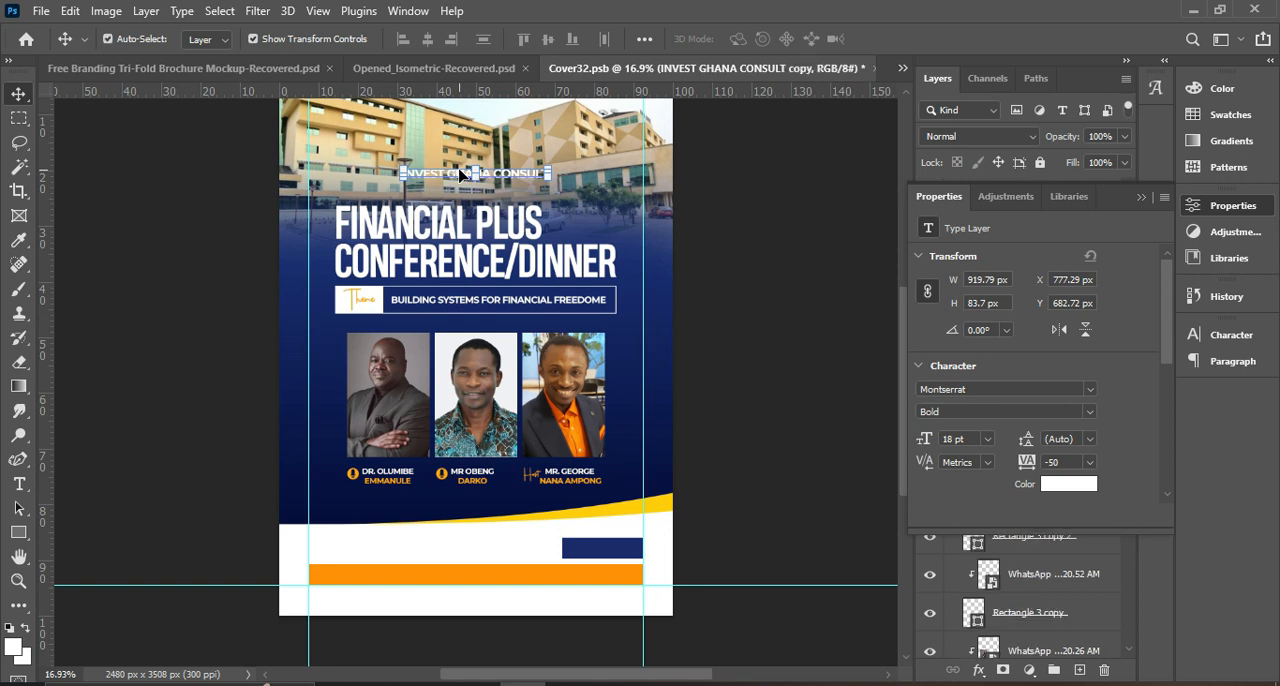
pyautogui.moveTo(457, 178); pyautogui.dragTo(466, 568)
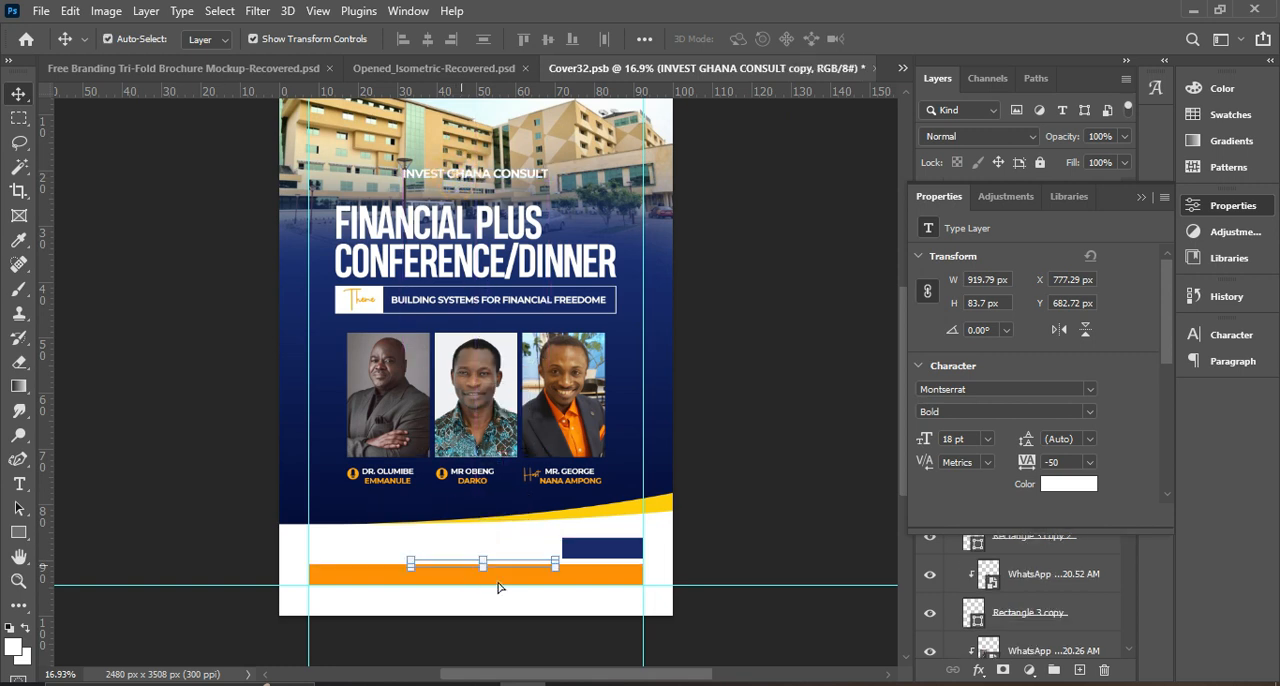
pyautogui.click(1141, 198)
pyautogui.moveTo(1009, 367); pyautogui.dragTo(1005, 190)
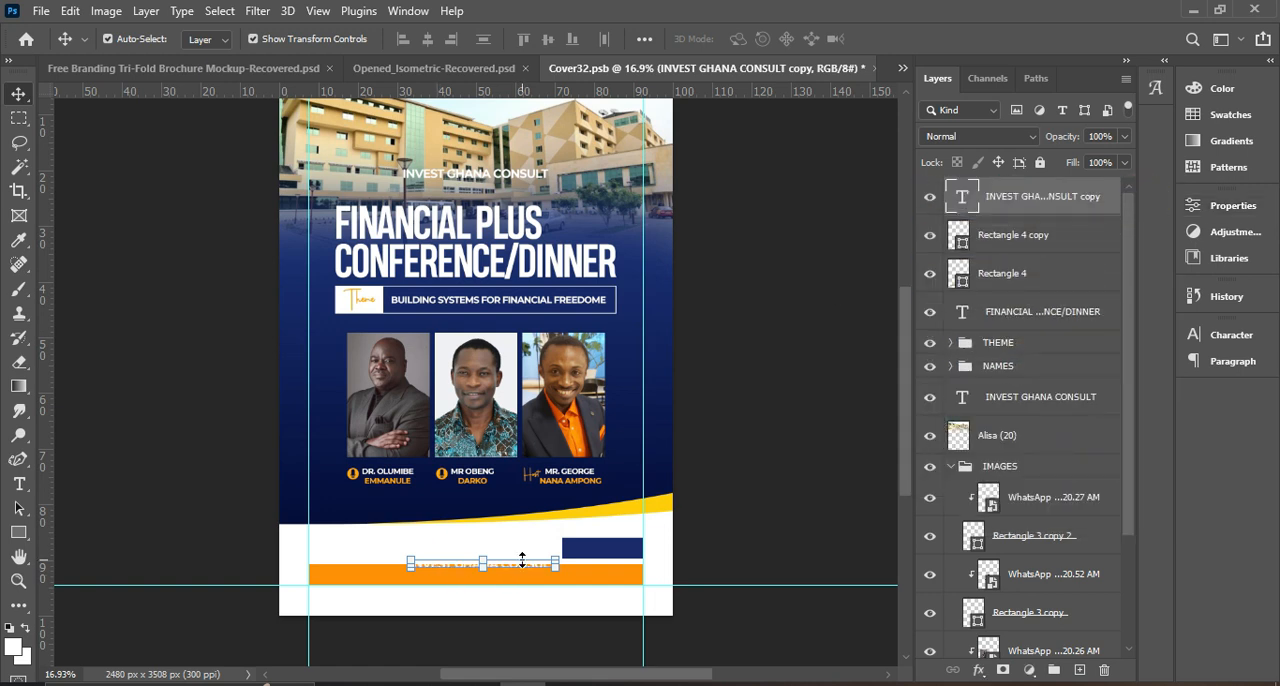
pyautogui.moveTo(519, 564); pyautogui.dragTo(502, 571)
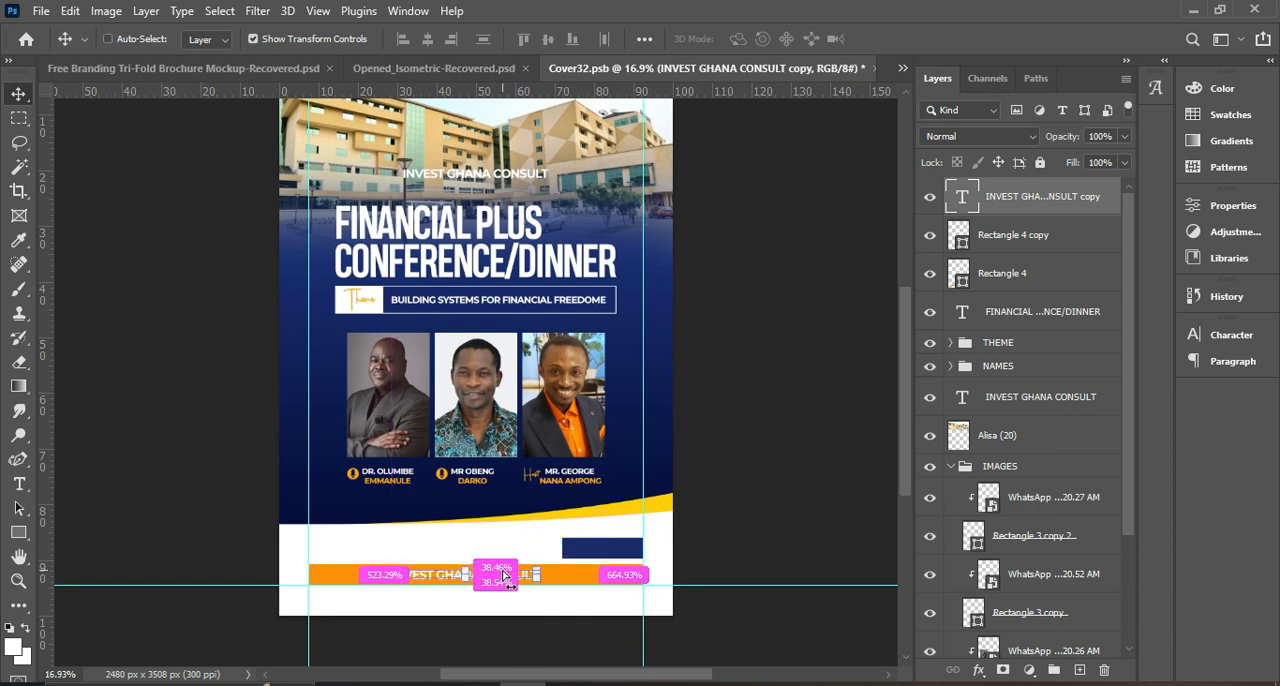
# - Switch to FRONT.jpg to examine the ticket information line on the orange bar
pyautogui.hotkey('ctrl', '+')
pyautogui.hotkey('ctrl', '+')
pyautogui.scroll(-3, 505, 545)
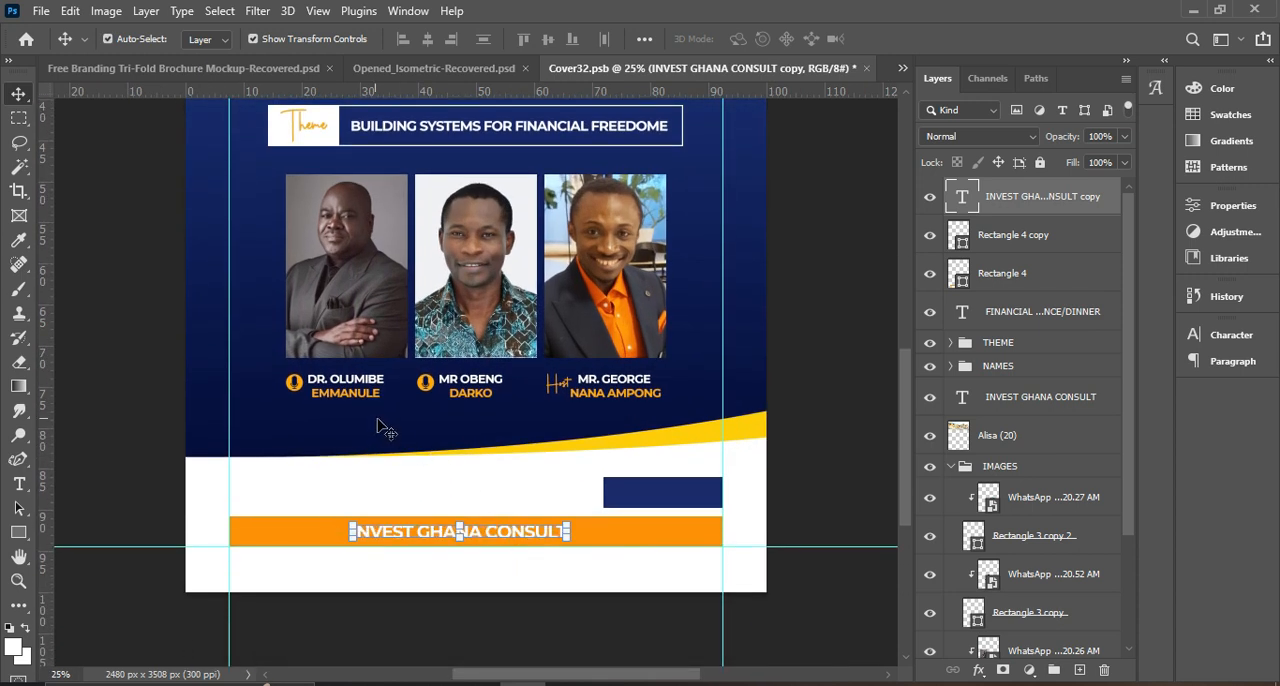
pyautogui.click(616, 684)
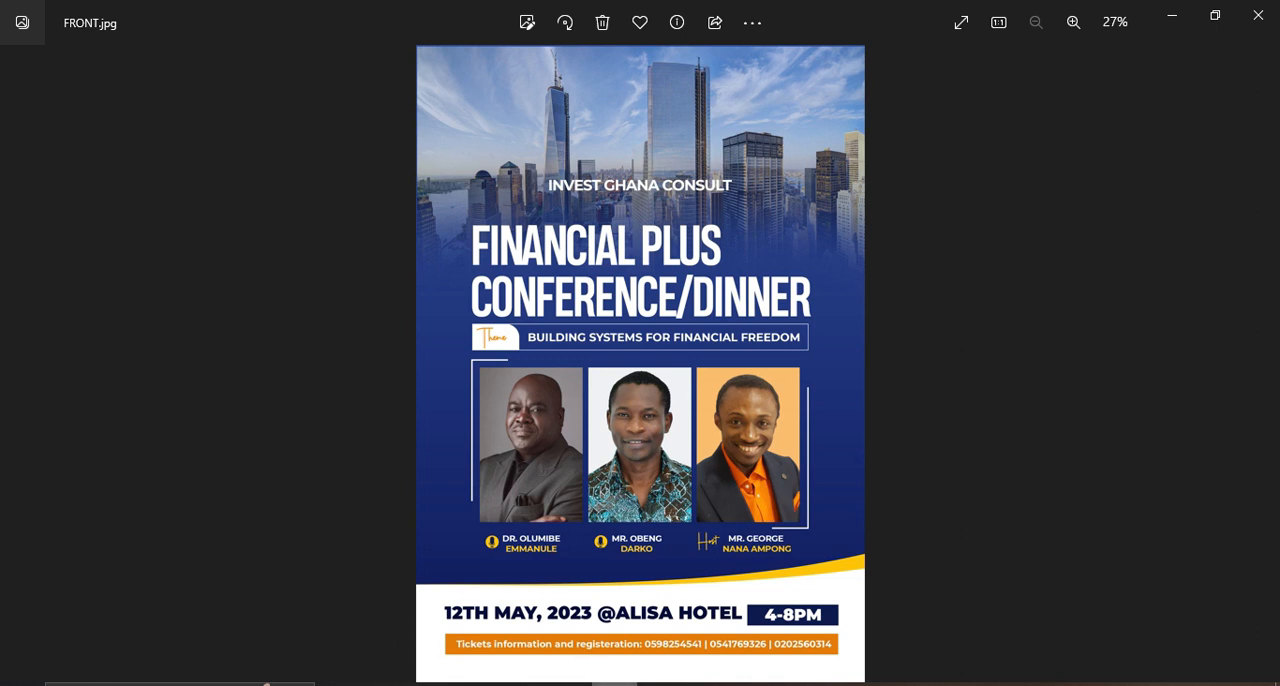
# - Replace the copied INVEST GHANA CONSULT text on the orange bar with "Tickets information and registeration:"
pyautogui.click(616, 684)
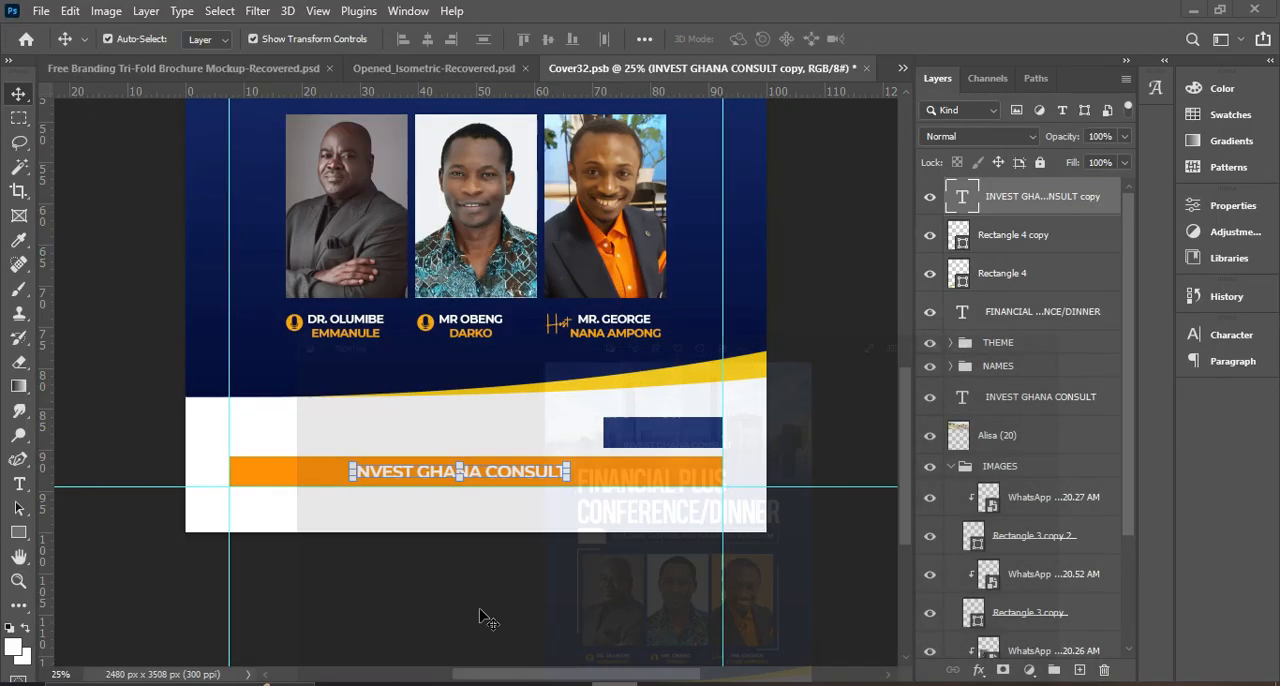
pyautogui.doubleClick(430, 472)
pyautogui.write('tICKET')
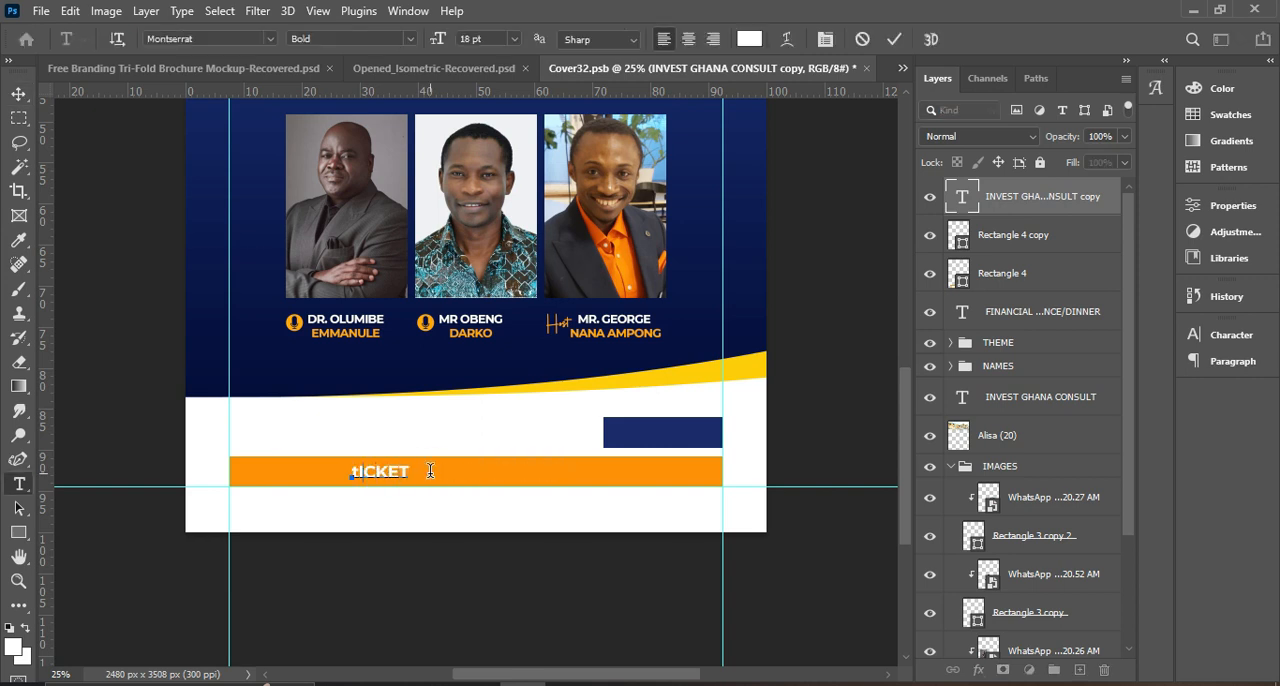
pyautogui.hotkey('ctrl', 'a')
pyautogui.write('Tickets information and registerta')
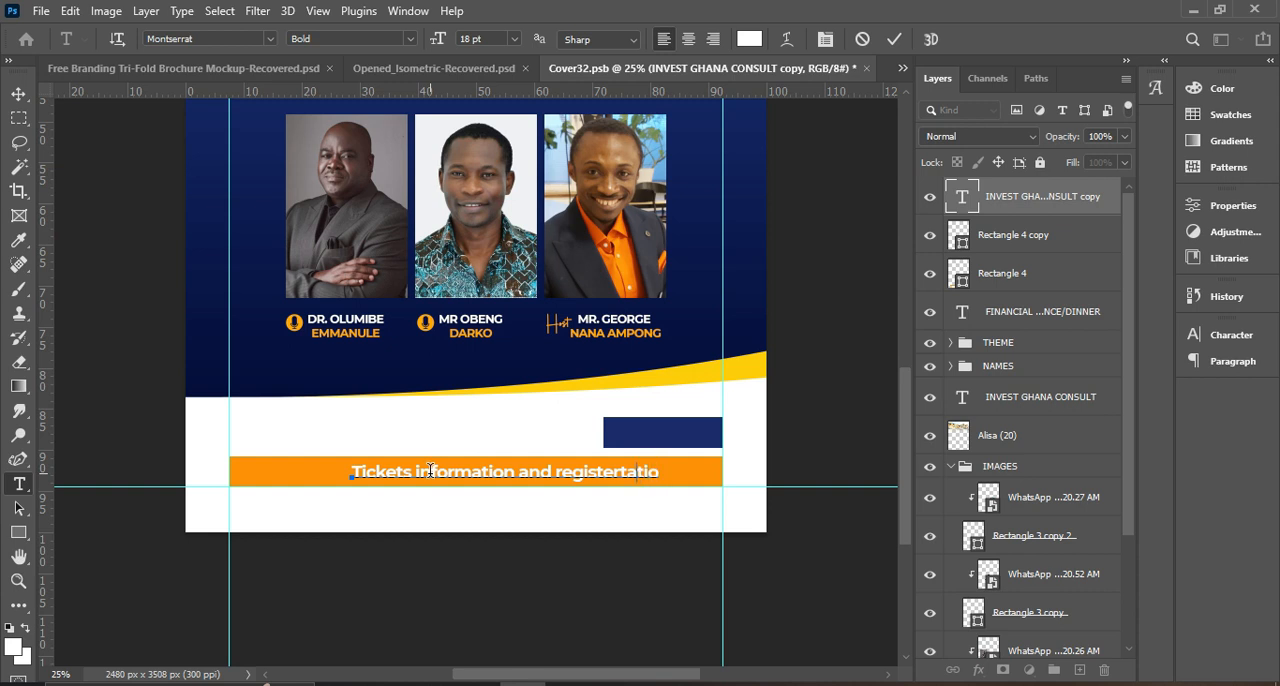
pyautogui.press('BackSpace')
pyautogui.press('BackSpace')
pyautogui.press('BackSpace')
pyautogui.press('BackSpace')
pyautogui.press('BackSpace')
pyautogui.press('BackSpace')
pyautogui.click(614, 684)
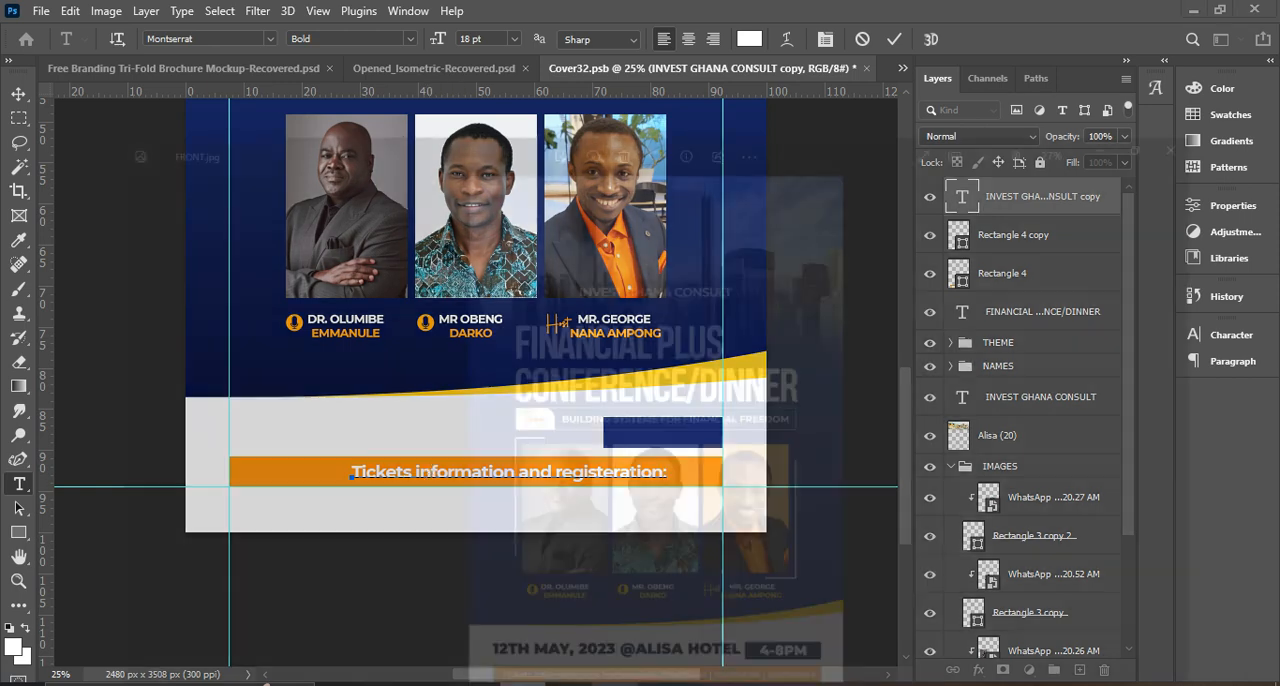
pyautogui.click(614, 684)
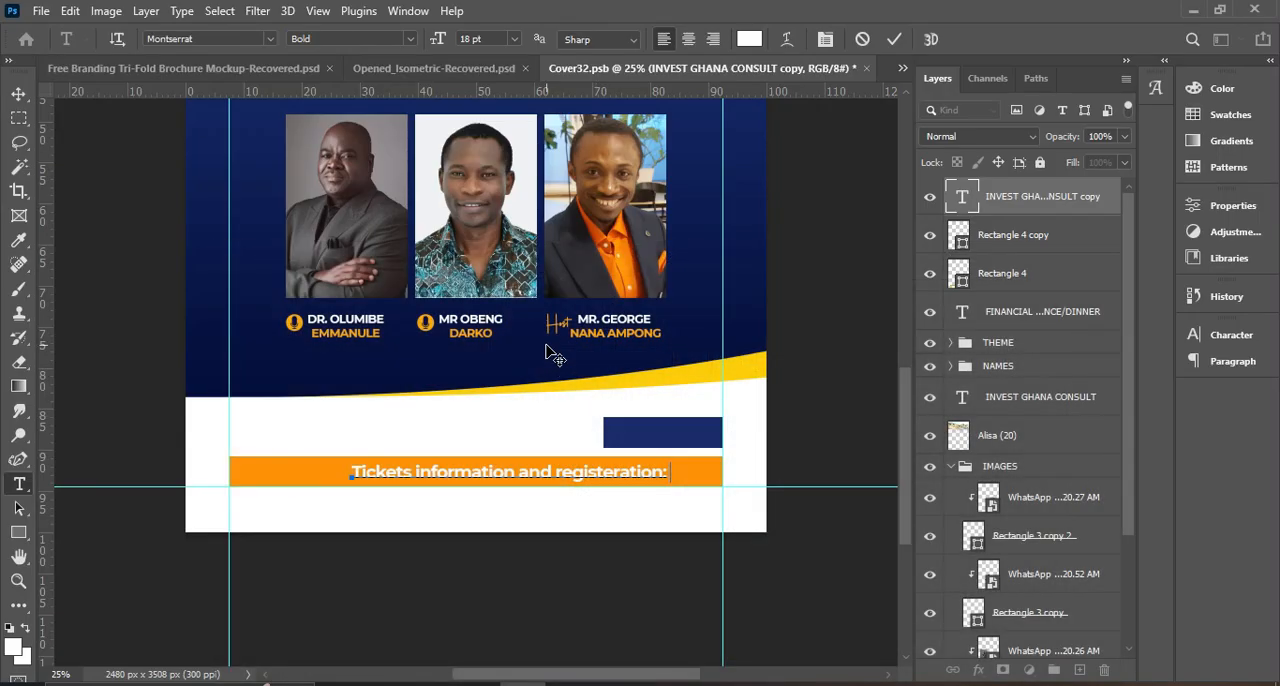
# - Append two contact phone numbers separated by a vertical bar to the ticket line, and shift the line back over the orange bar
pyautogui.click(893, 39)
pyautogui.press('v')
pyautogui.moveTo(640, 470); pyautogui.dragTo(530, 478)
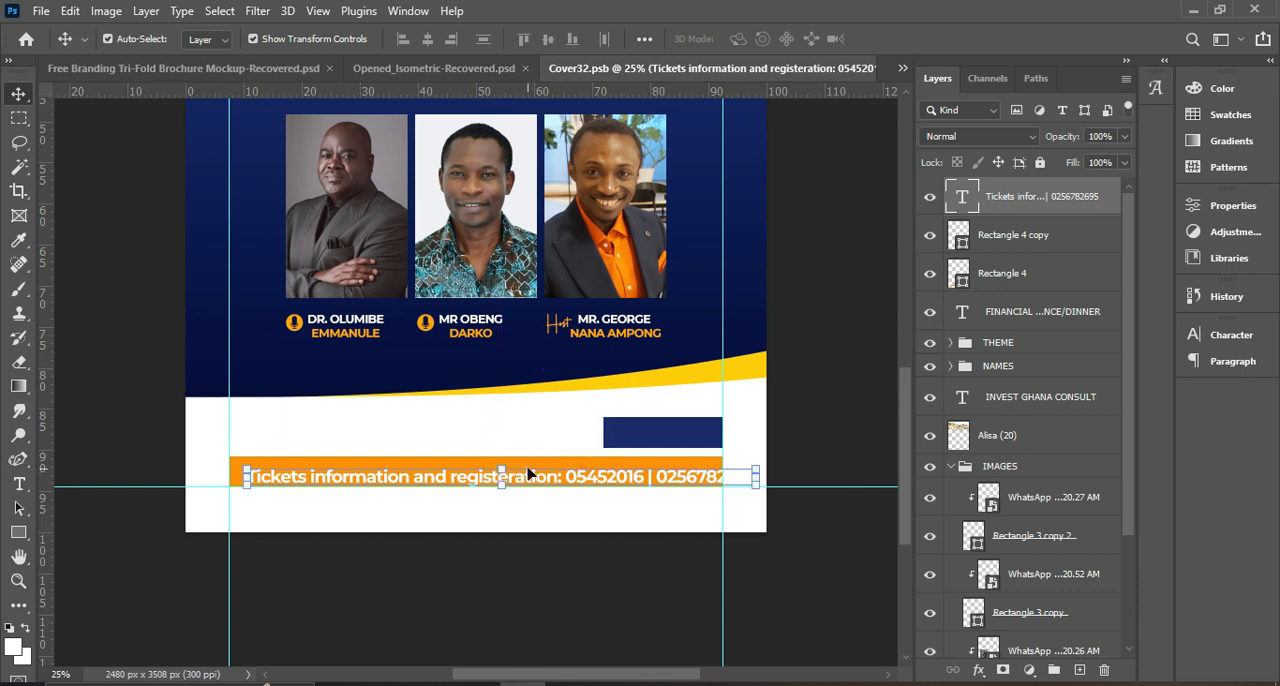
# - Set the ticket line to Montserrat Regular at 16 pt and reposition it within the orange bar
pyautogui.click(1230, 337)
pyautogui.click(1160, 364)
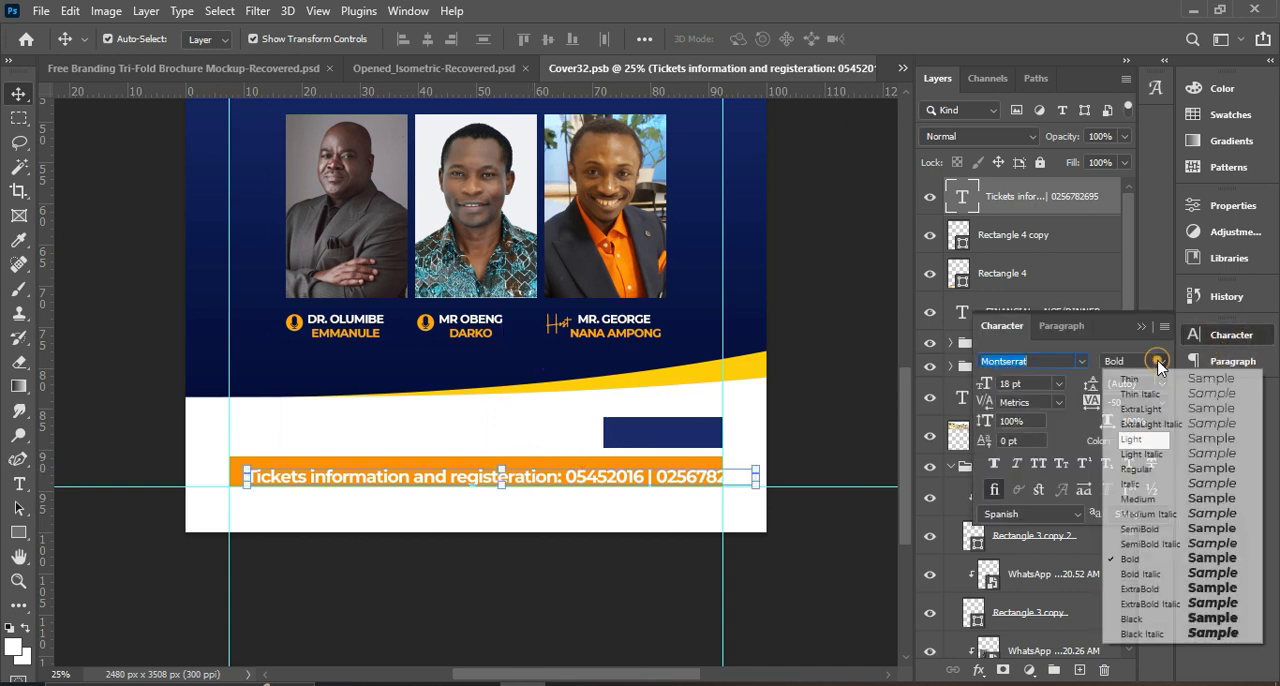
pyautogui.click(1137, 469)
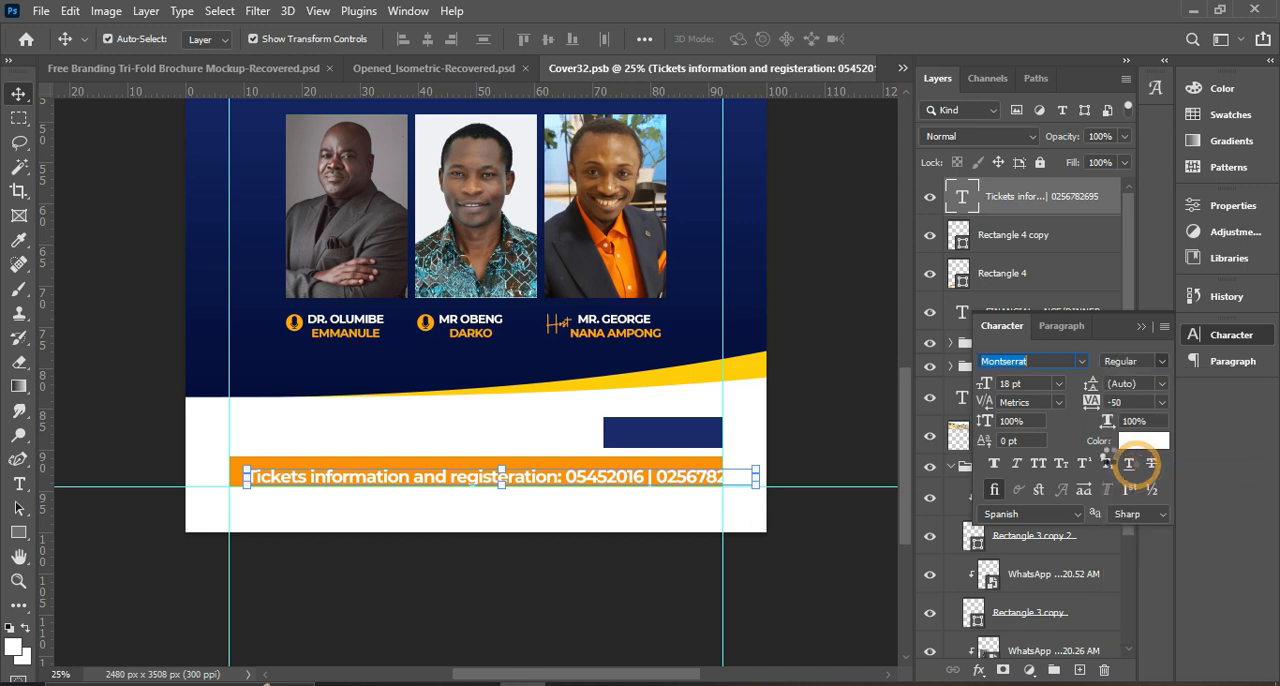
pyautogui.moveTo(663, 479)
pyautogui.mouseDown()
pyautogui.moveTo(651, 479)
pyautogui.moveTo(668, 480)
pyautogui.mouseUp()
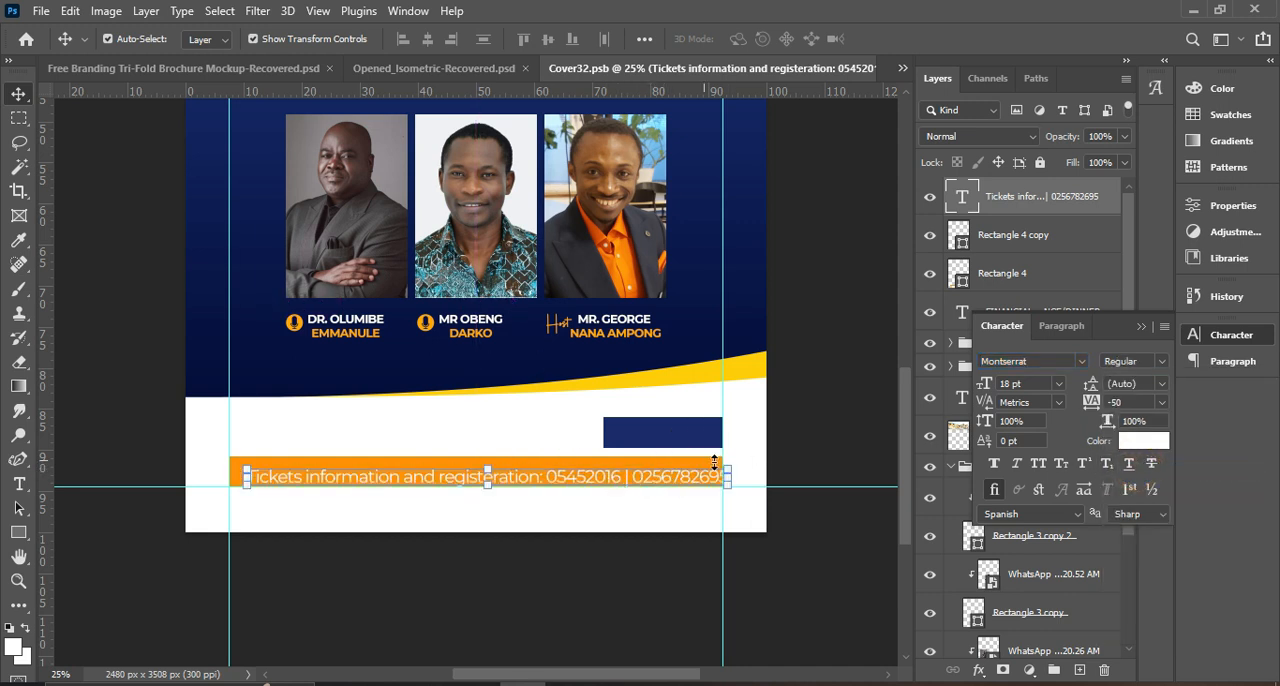
pyautogui.click(1057, 383)
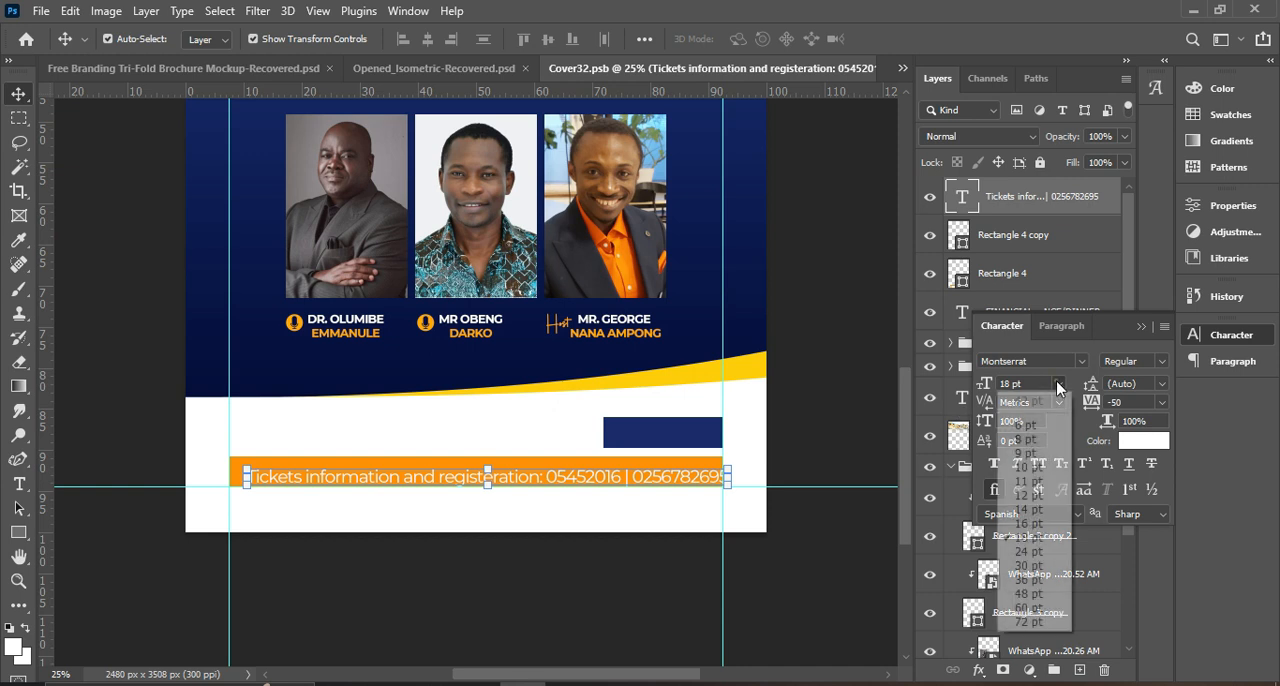
pyautogui.click(1025, 521)
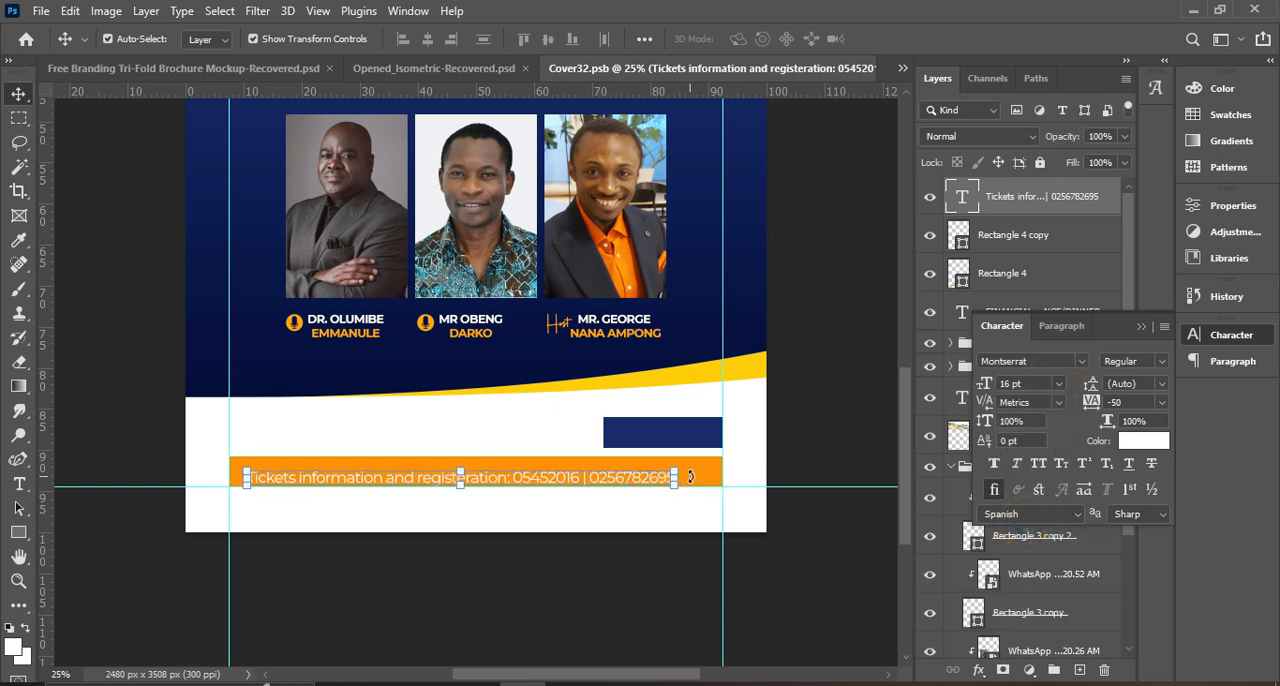
pyautogui.moveTo(616, 487); pyautogui.dragTo(626, 483)
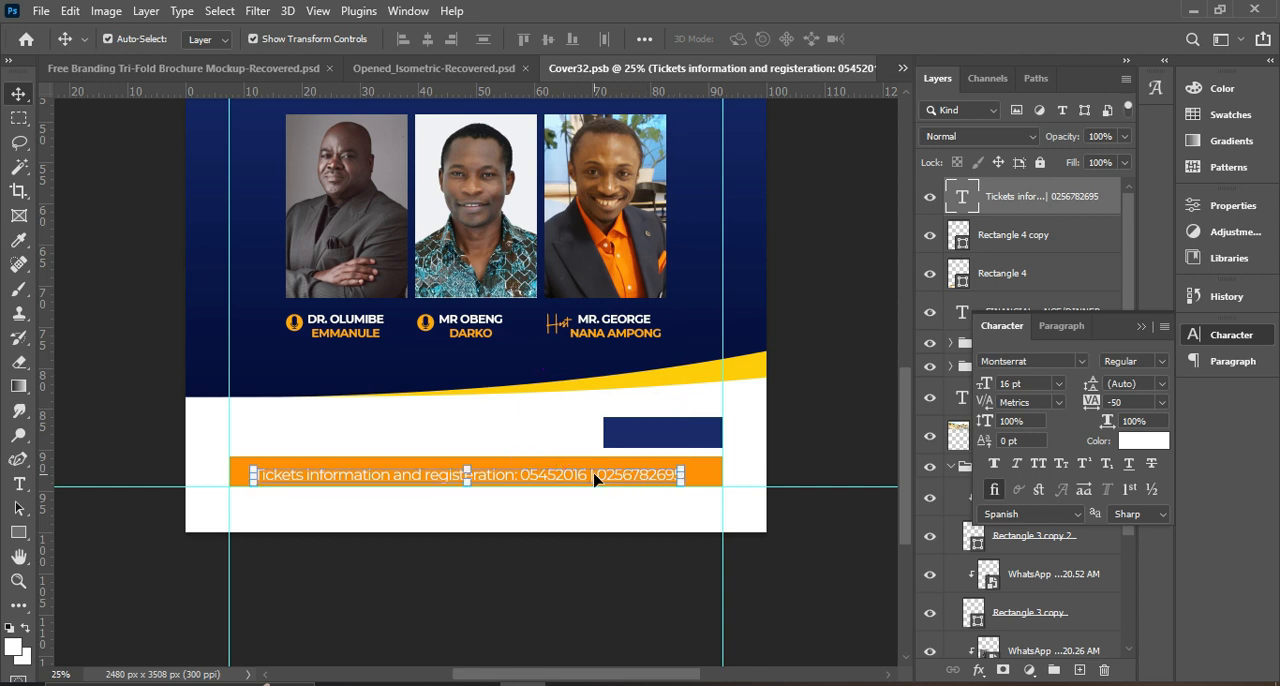
# - Add the two missing final digits to the first phone number in the ticket line
pyautogui.doubleClick(594, 478)
pyautogui.click(588, 472)
pyautogui.write('14')
pyautogui.click(896, 40)
# - Set the ticket line's tracking to 0 and its size to 14 pt, centred on the orange bar
pyautogui.click(1161, 402)
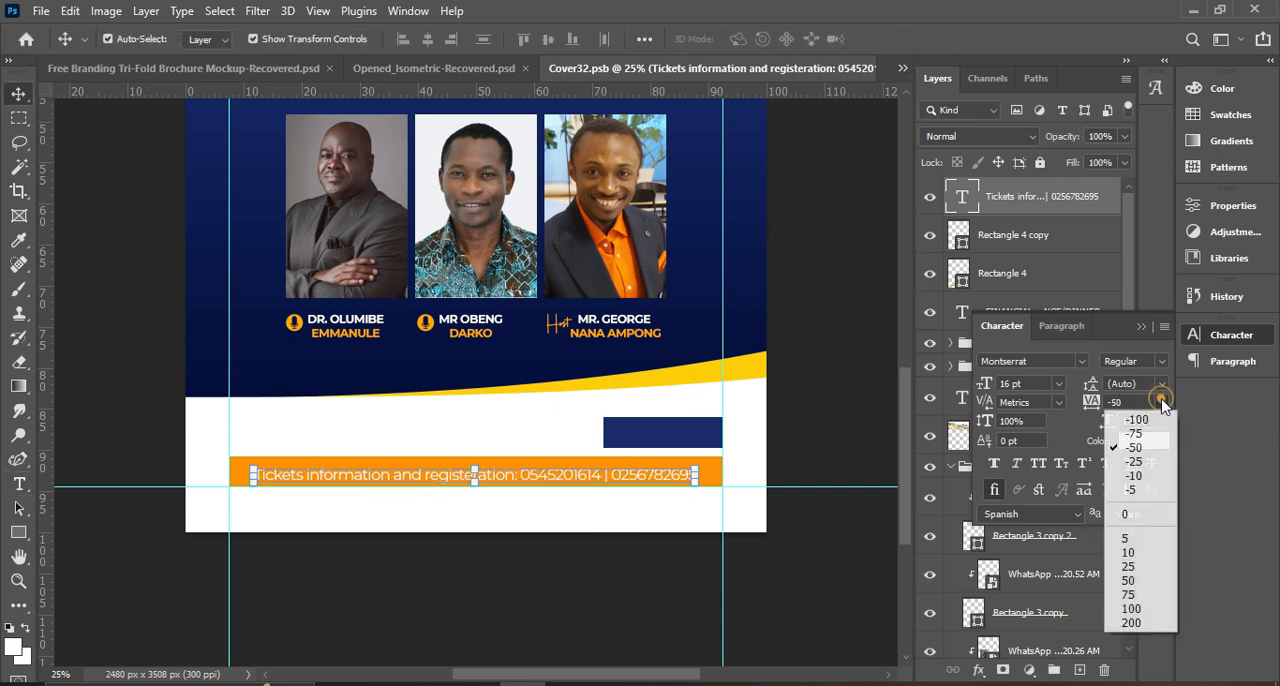
pyautogui.click(1125, 513)
pyautogui.moveTo(705, 484); pyautogui.dragTo(688, 478)
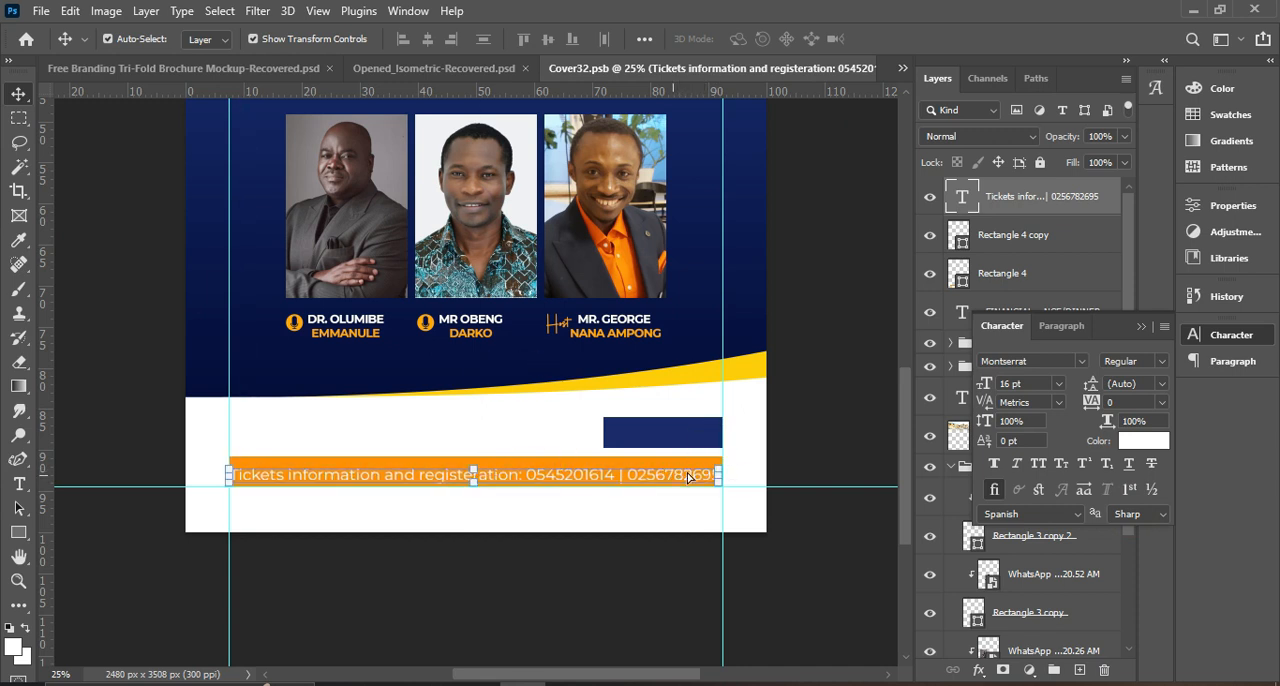
pyautogui.click(1058, 388)
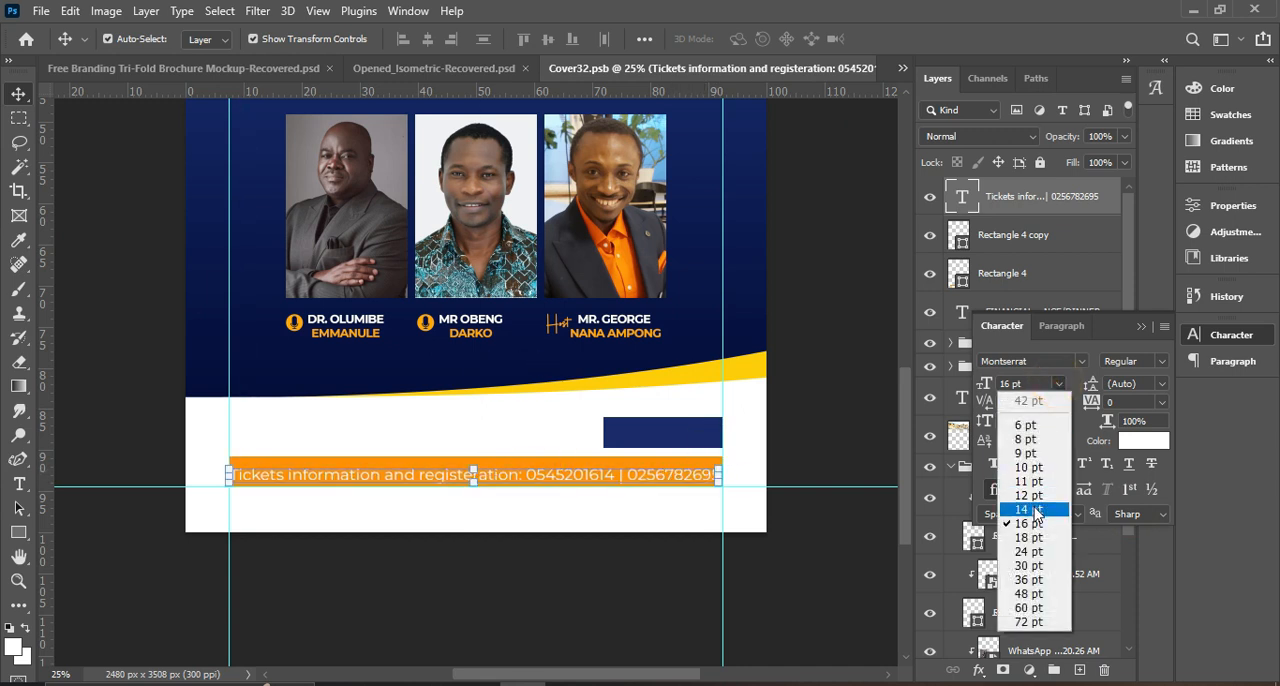
pyautogui.click(1030, 505)
# - Duplicate the ticket line over the blue bar and replace the copy's text with "4-8PM" in white
pyautogui.moveTo(589, 479); pyautogui.dragTo(734, 437)
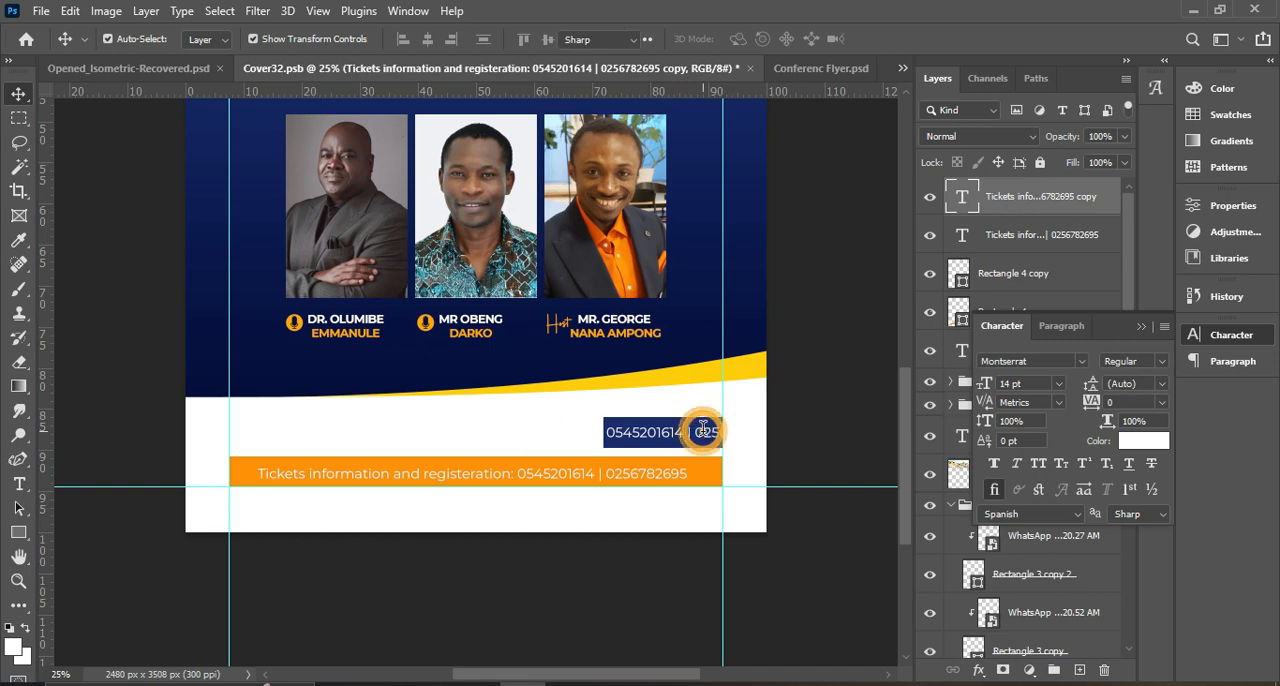
pyautogui.doubleClick(703, 435)
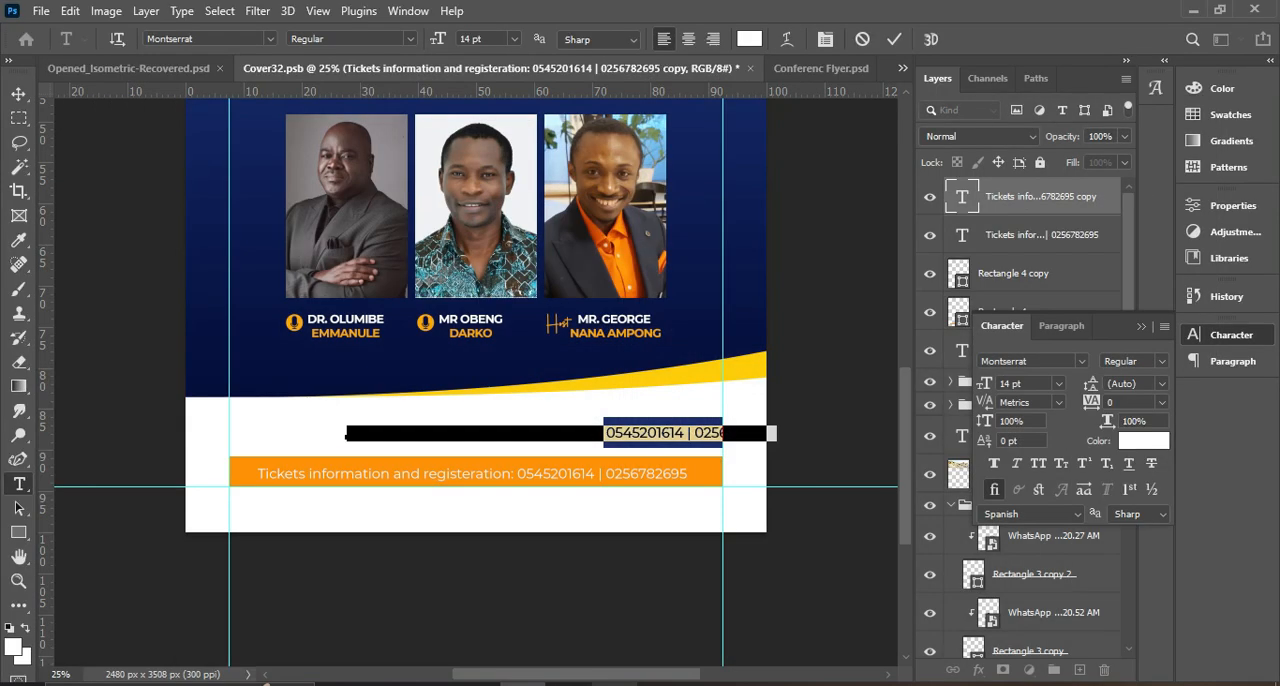
pyautogui.press('BackSpace')
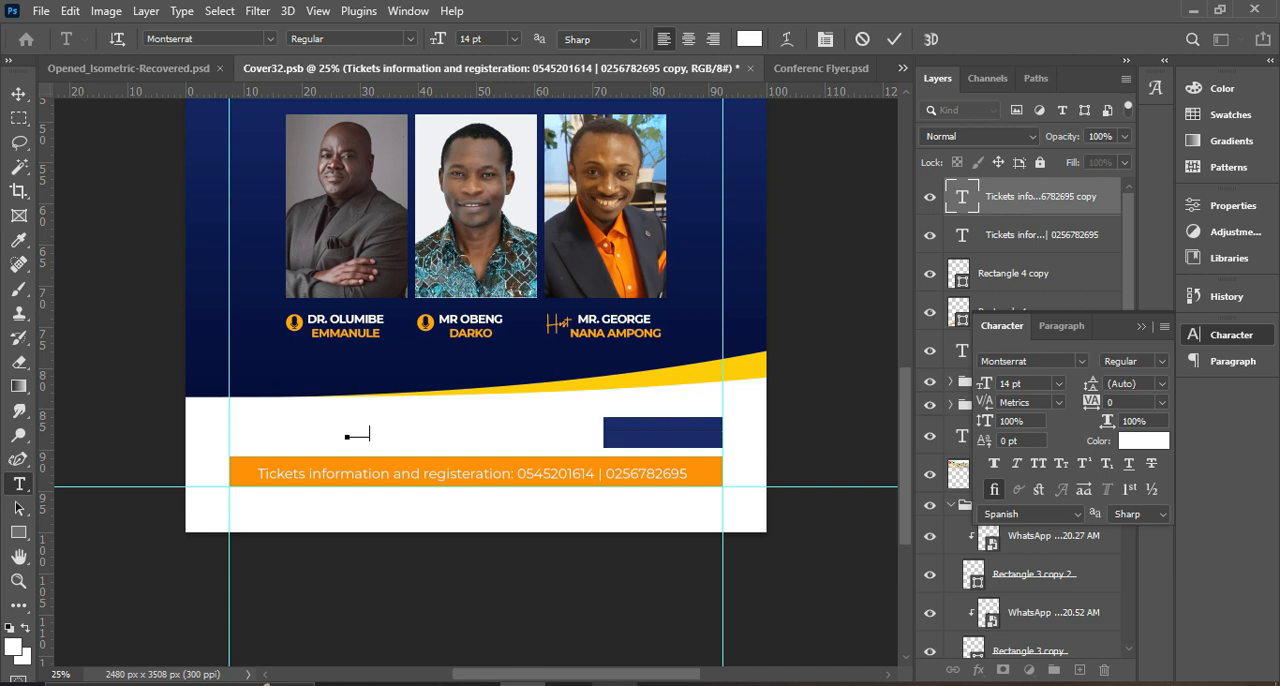
pyautogui.click(894, 39)
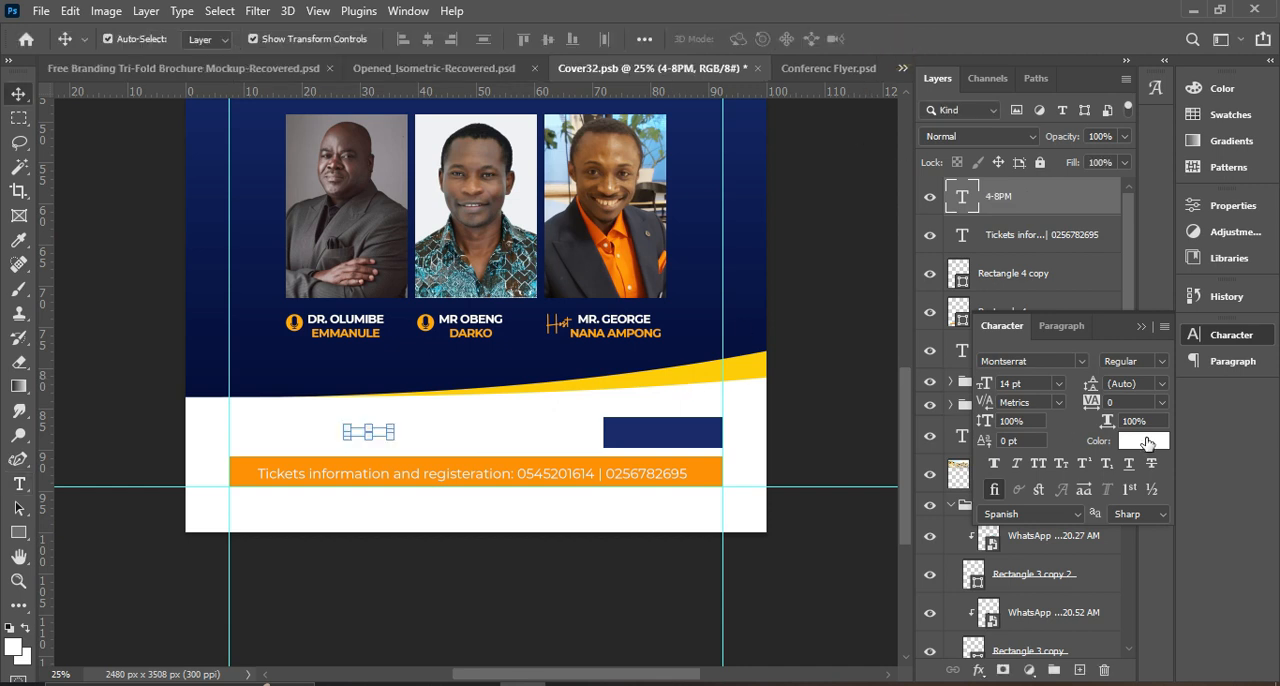
pyautogui.click(1137, 440)
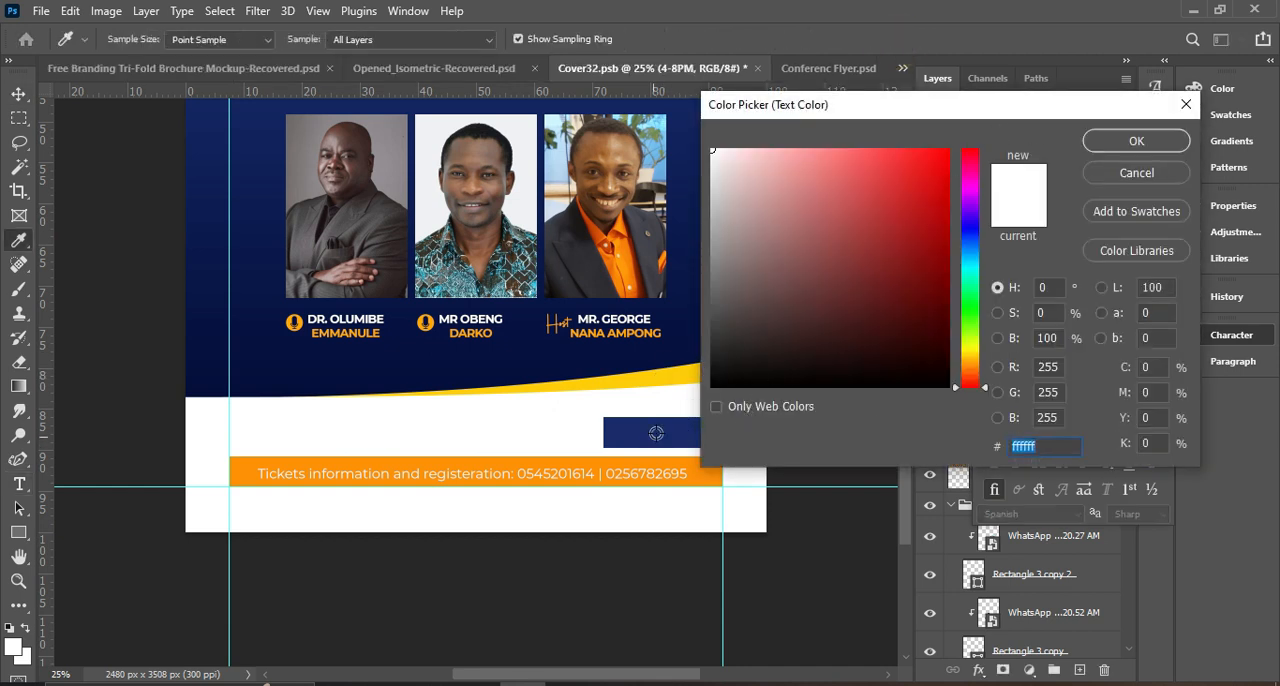
pyautogui.click(1110, 140)
# - Place the 4-8PM text on the blue bar, scaled to about 126%, and set its font to Montserrat Black
pyautogui.moveTo(400, 424); pyautogui.dragTo(674, 432)
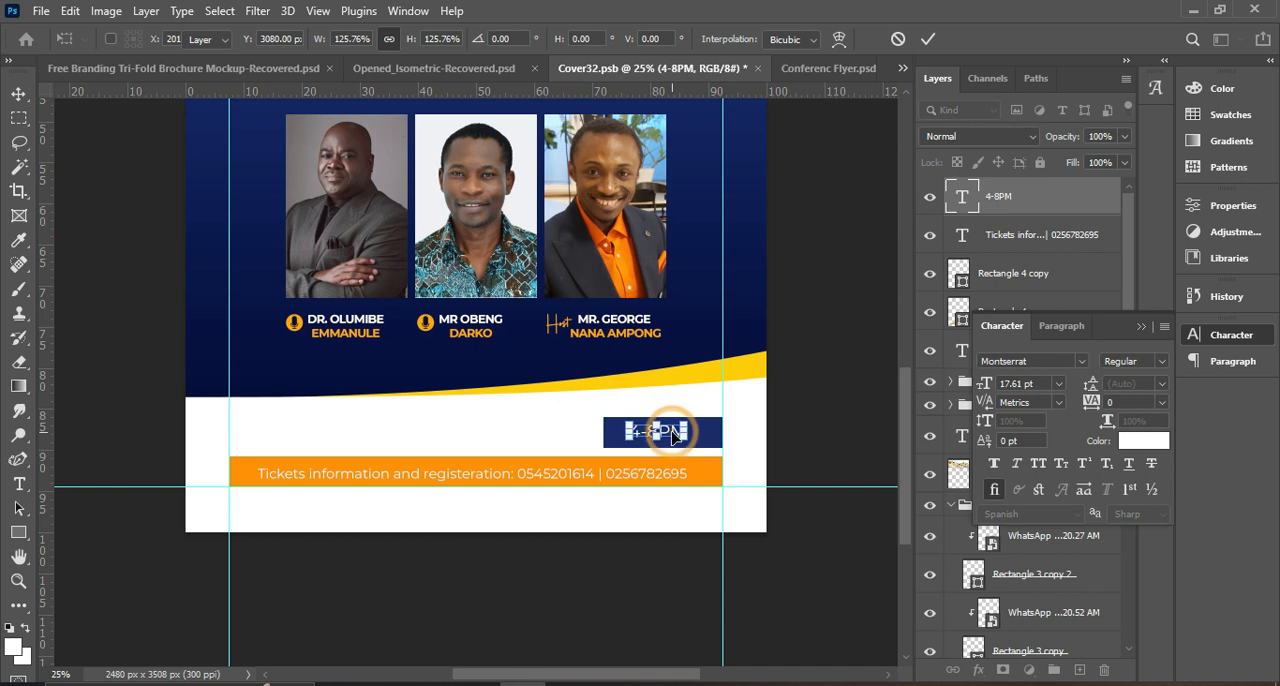
pyautogui.press('Return')
pyautogui.click(1052, 365)
pyautogui.click(1052, 365)
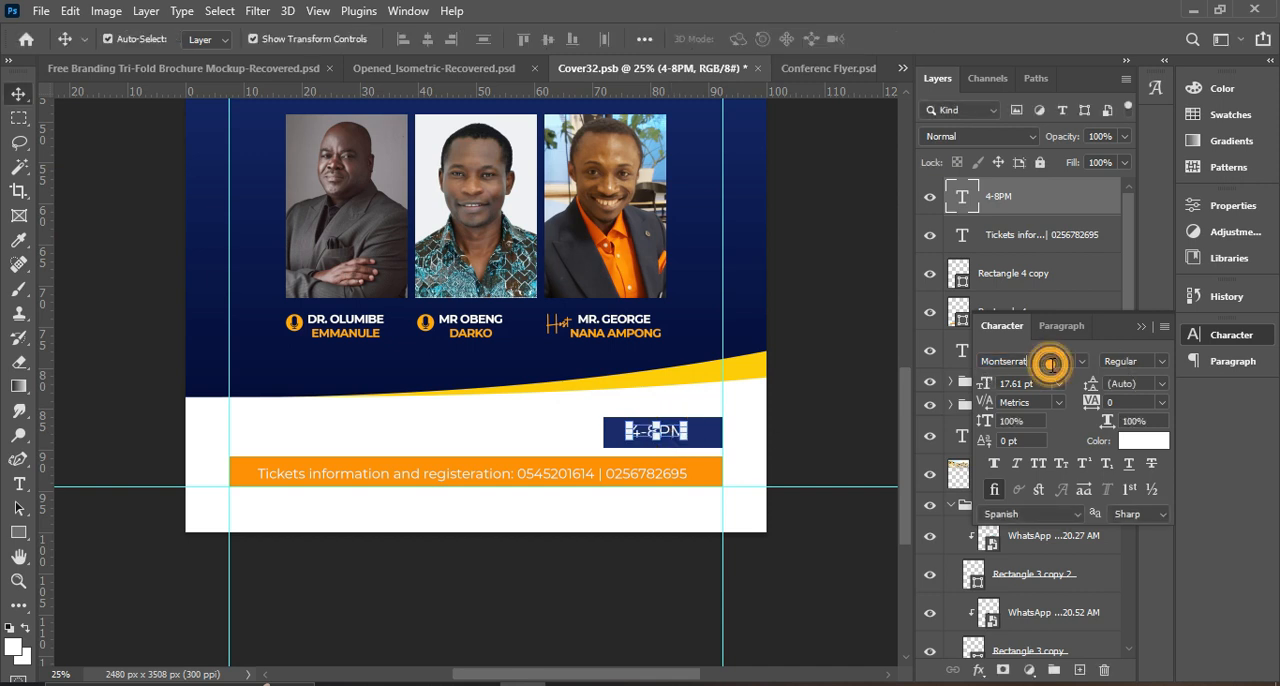
pyautogui.scroll(-2, 1120, 302)
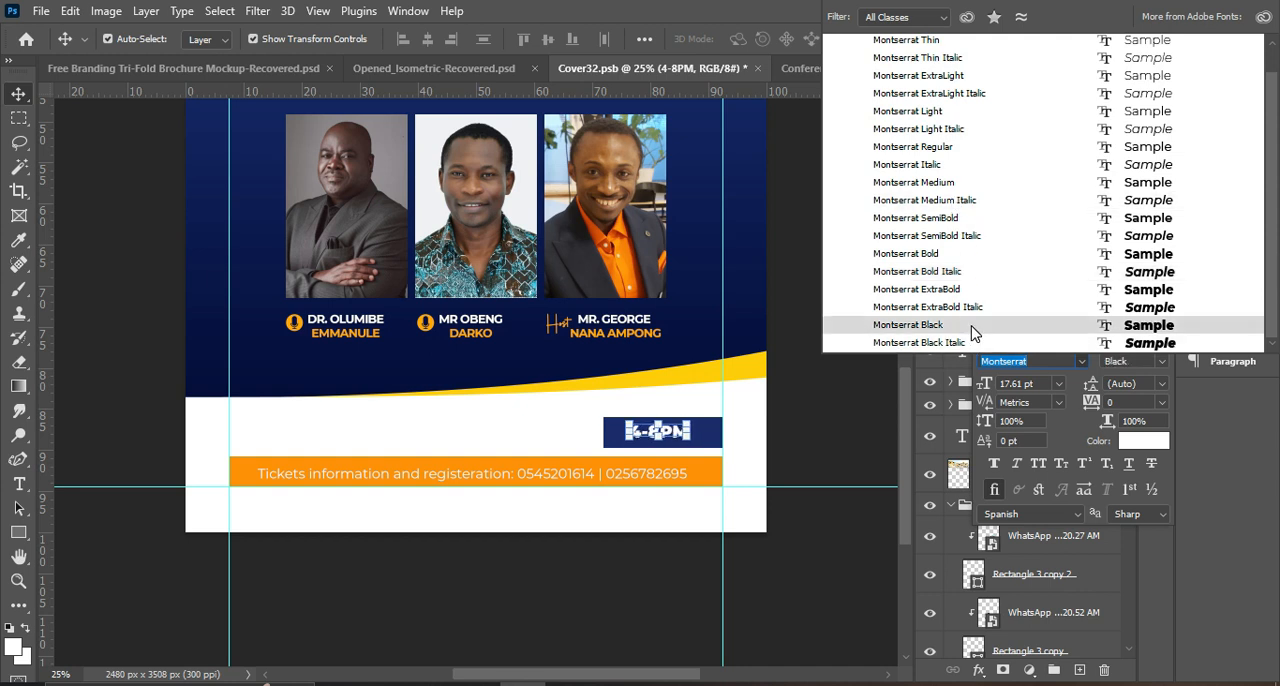
pyautogui.click(975, 332)
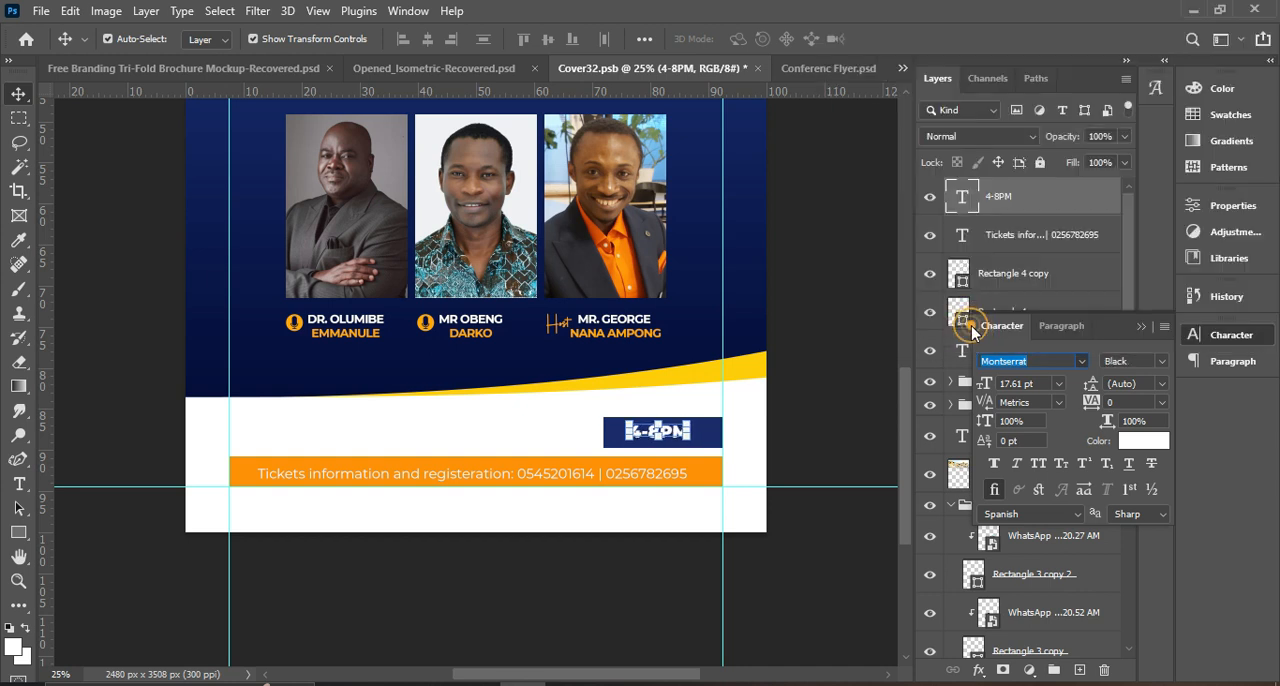
# - Set the 4-8PM text size to 20 pt and centre it on the blue bar
pyautogui.click(1058, 383)
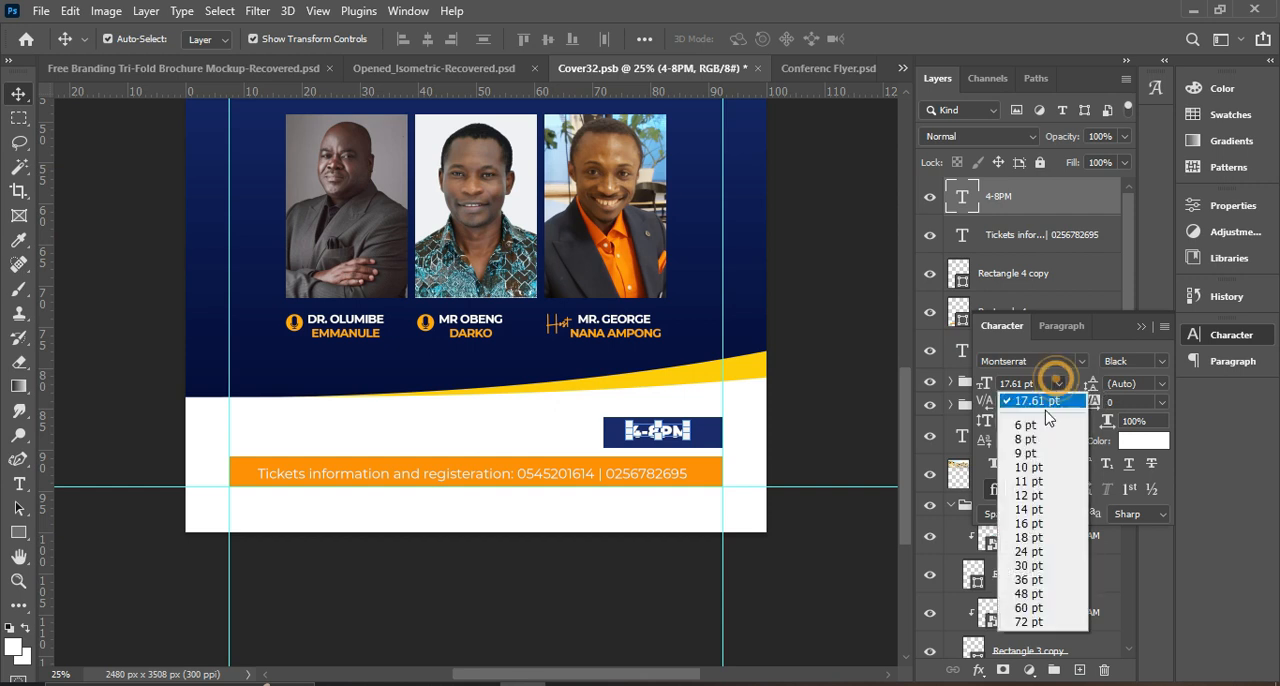
pyautogui.click(1021, 539)
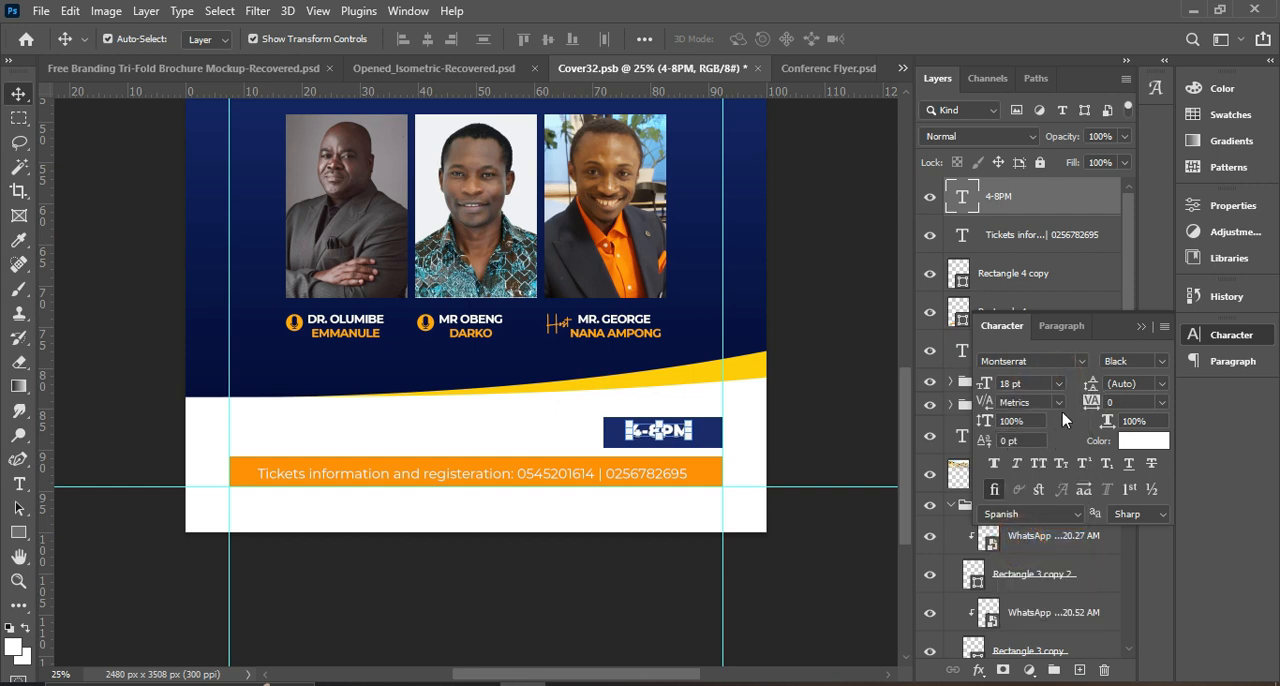
pyautogui.click(1061, 380)
pyautogui.click(1030, 551)
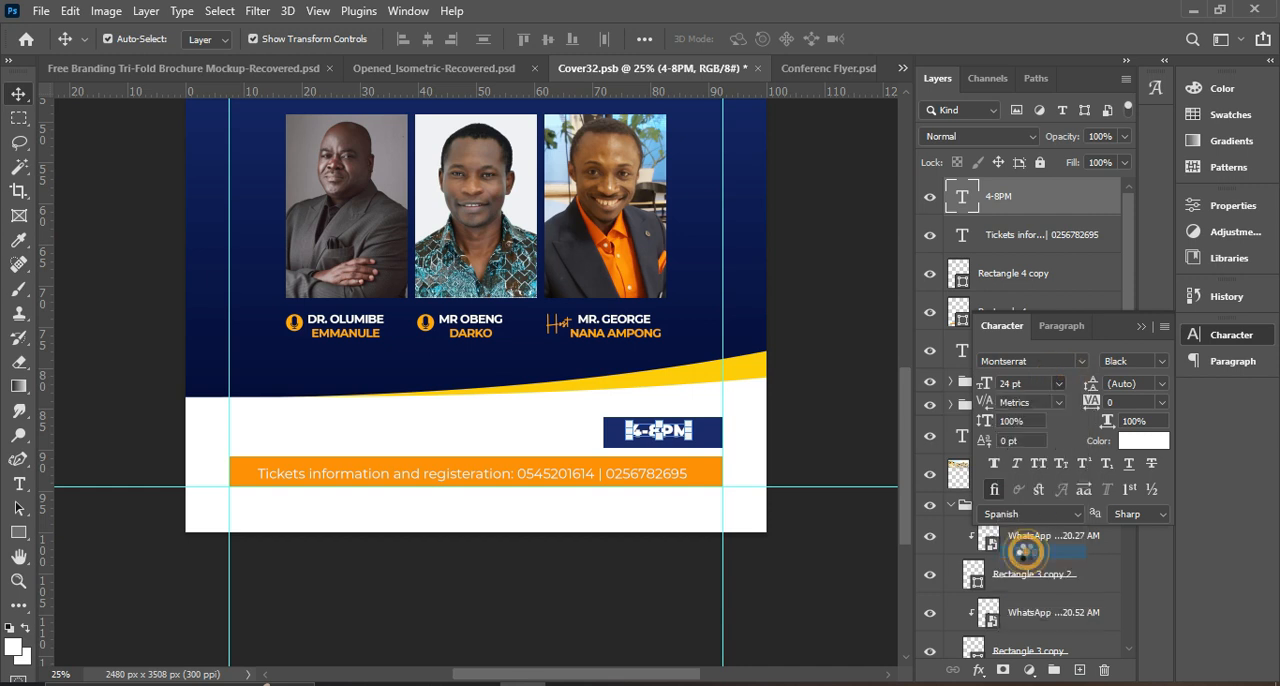
pyautogui.moveTo(702, 437)
pyautogui.mouseDown()
pyautogui.moveTo(714, 452)
pyautogui.moveTo(690, 441)
pyautogui.mouseUp()
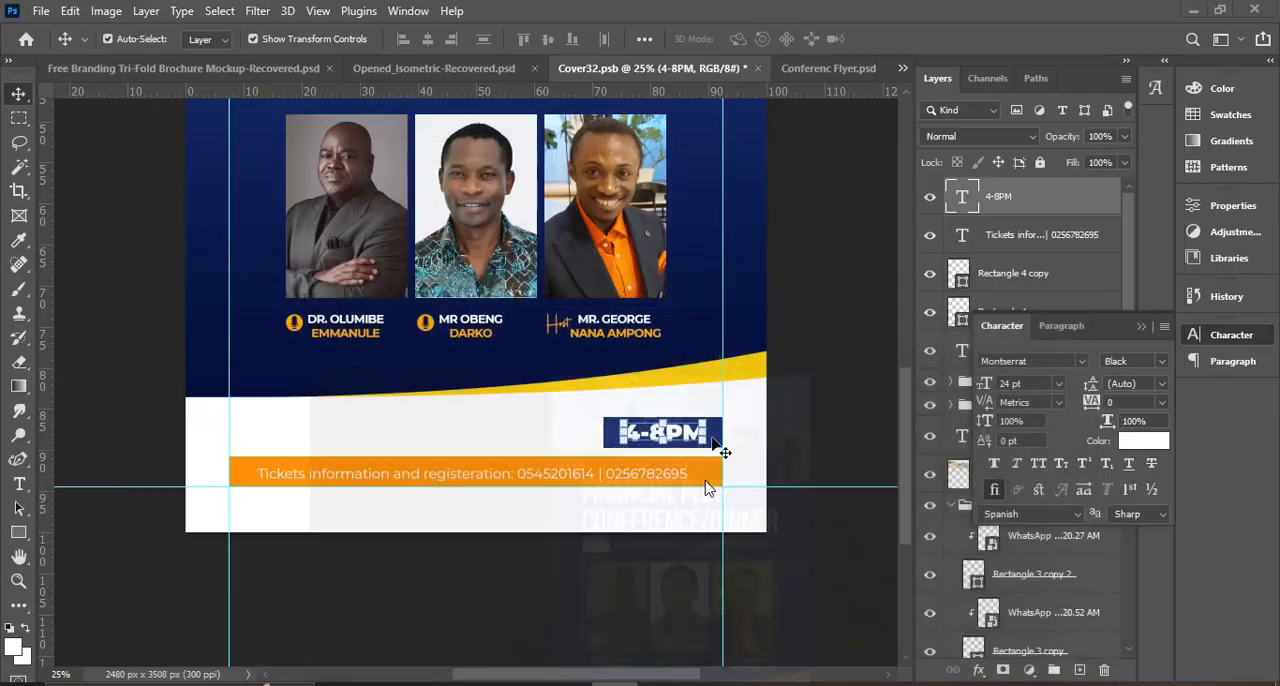
pyautogui.click(1012, 383)
pyautogui.write('20')
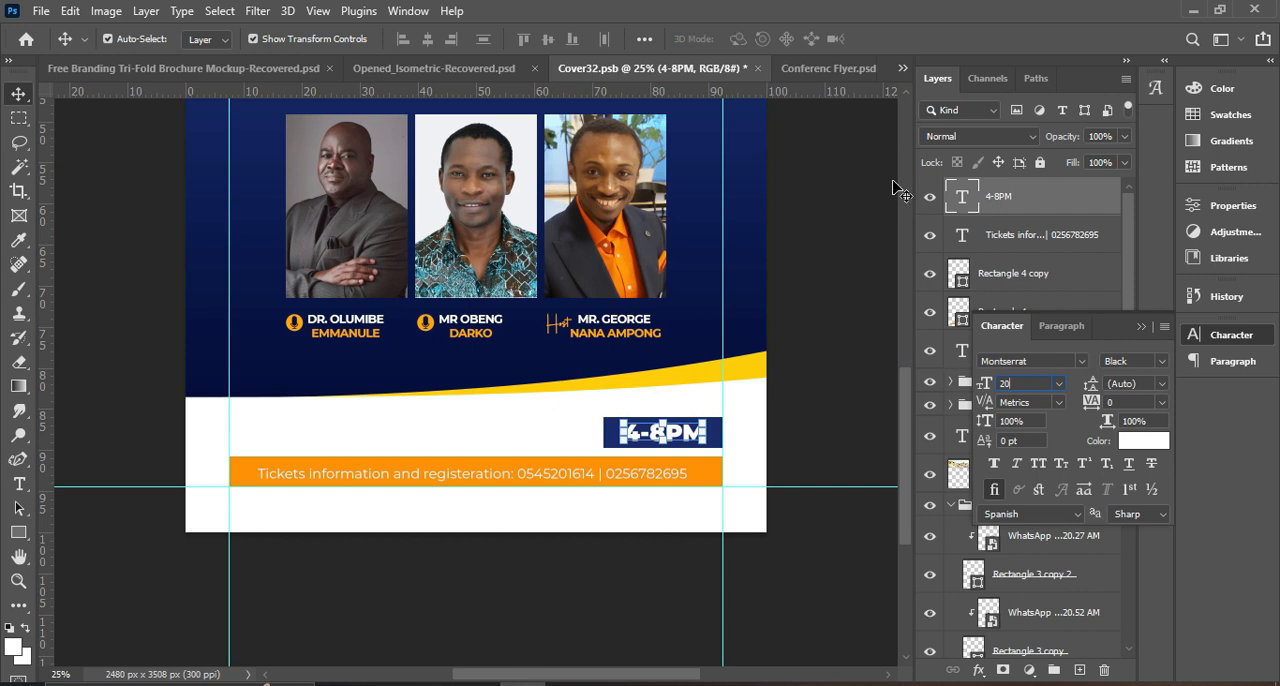
pyautogui.press('Return')
pyautogui.click(680, 435)
pyautogui.moveTo(680, 435); pyautogui.dragTo(686, 438)
# - Duplicate the 4-8PM text into the white area beside the blue bar and colour the copy with the bar's sampled blue
pyautogui.moveTo(503, 455); pyautogui.dragTo(490, 446)
pyautogui.click(1144, 441)
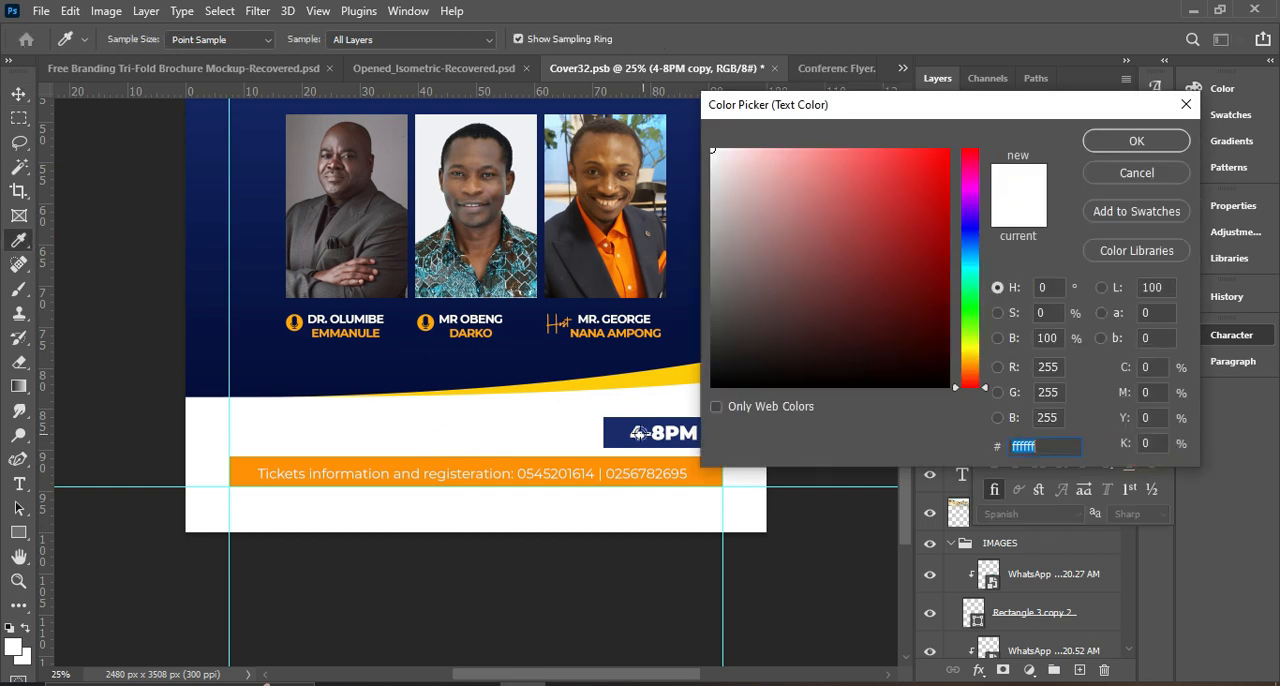
pyautogui.click(622, 430)
pyautogui.click(1108, 150)
pyautogui.press('v')
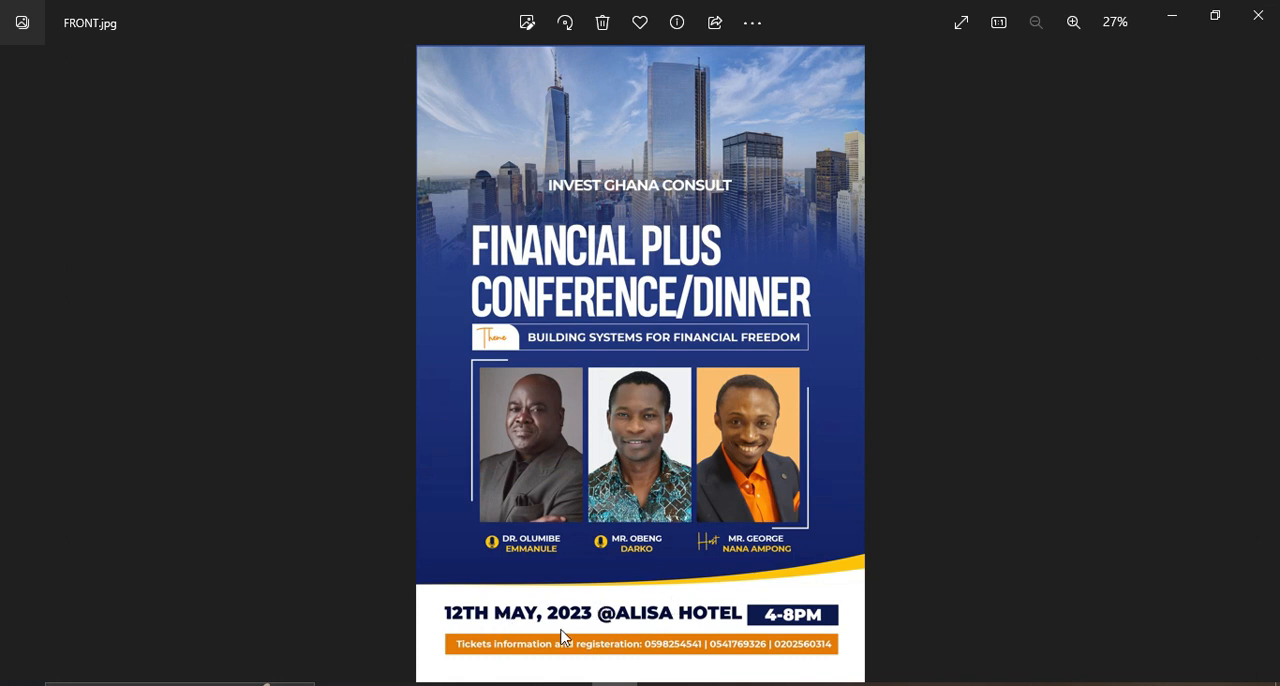
pyautogui.click(522, 684)
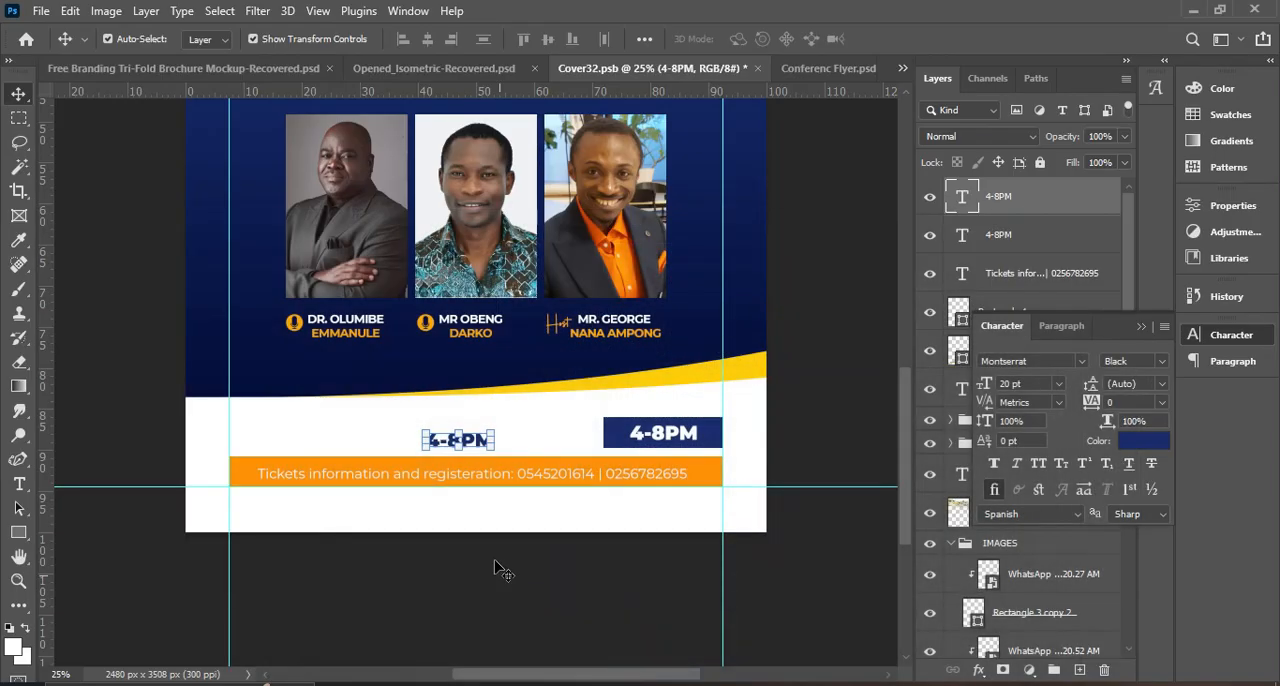
pyautogui.doubleClick(481, 443)
pyautogui.write('12TH MAY')
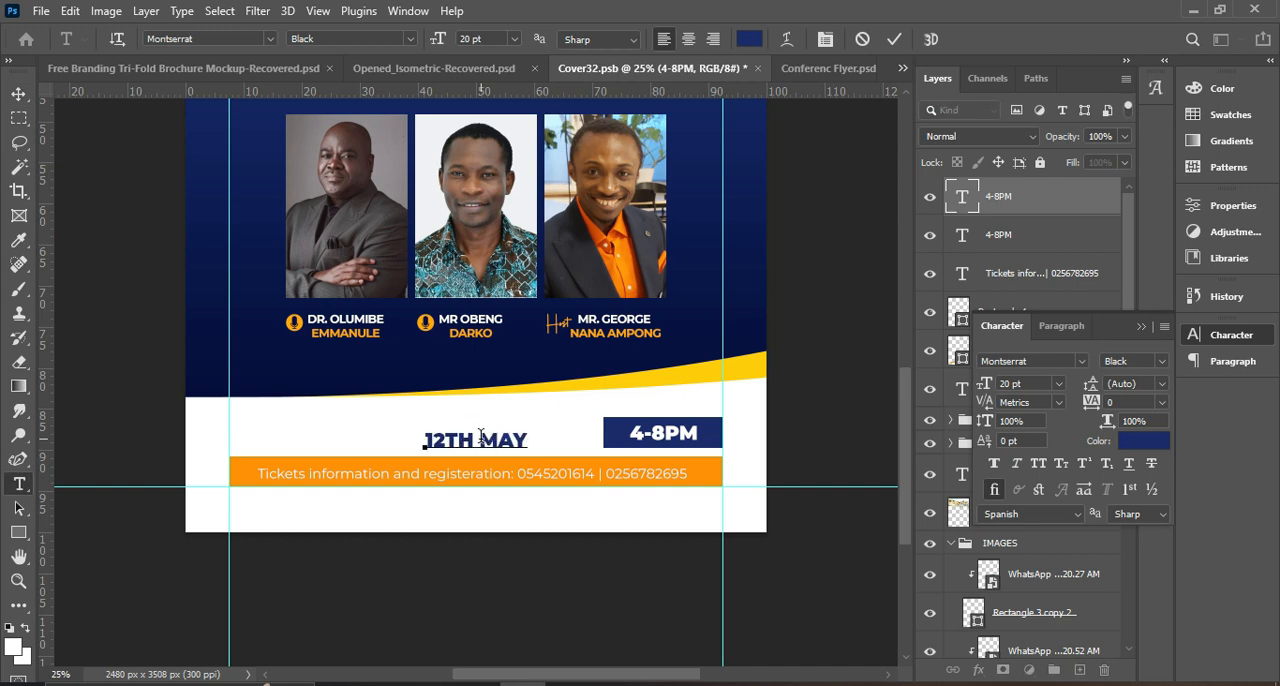
pyautogui.write(', 2023 @')
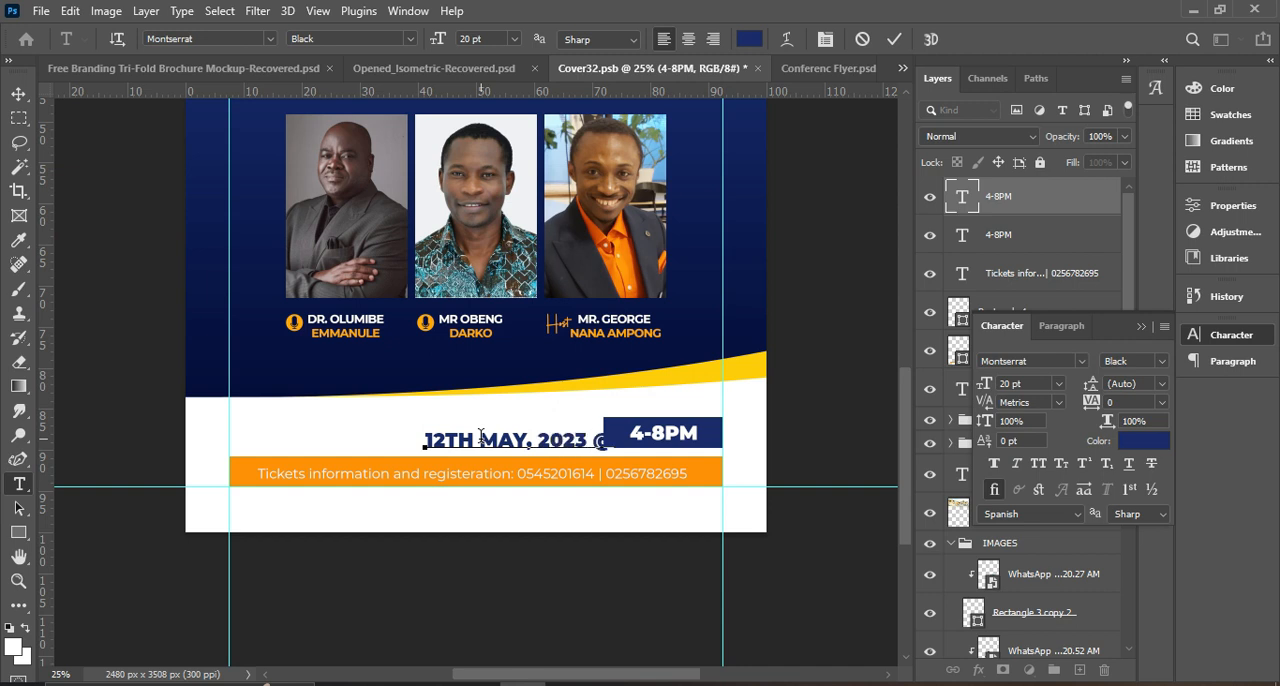
pyautogui.hotkey('shift', 'Right')
pyautogui.hotkey('shift', 'Right')
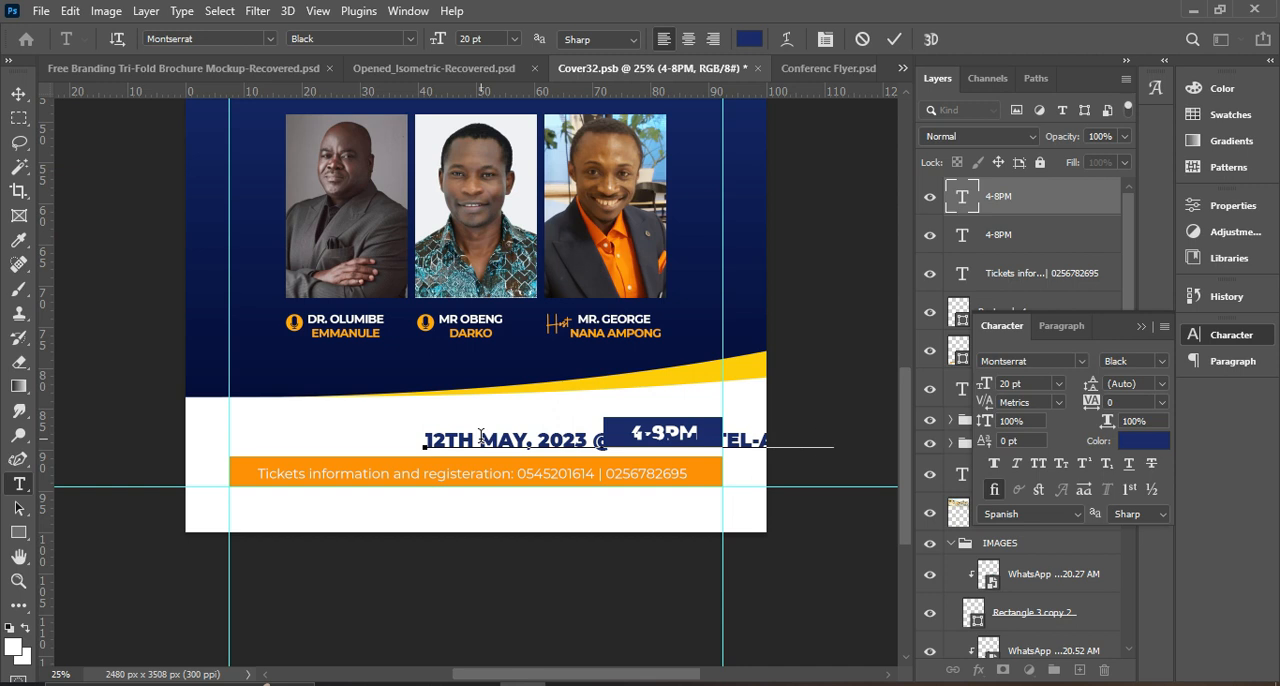
pyautogui.click(893, 38)
pyautogui.press('v')
pyautogui.moveTo(534, 438); pyautogui.dragTo(340, 437)
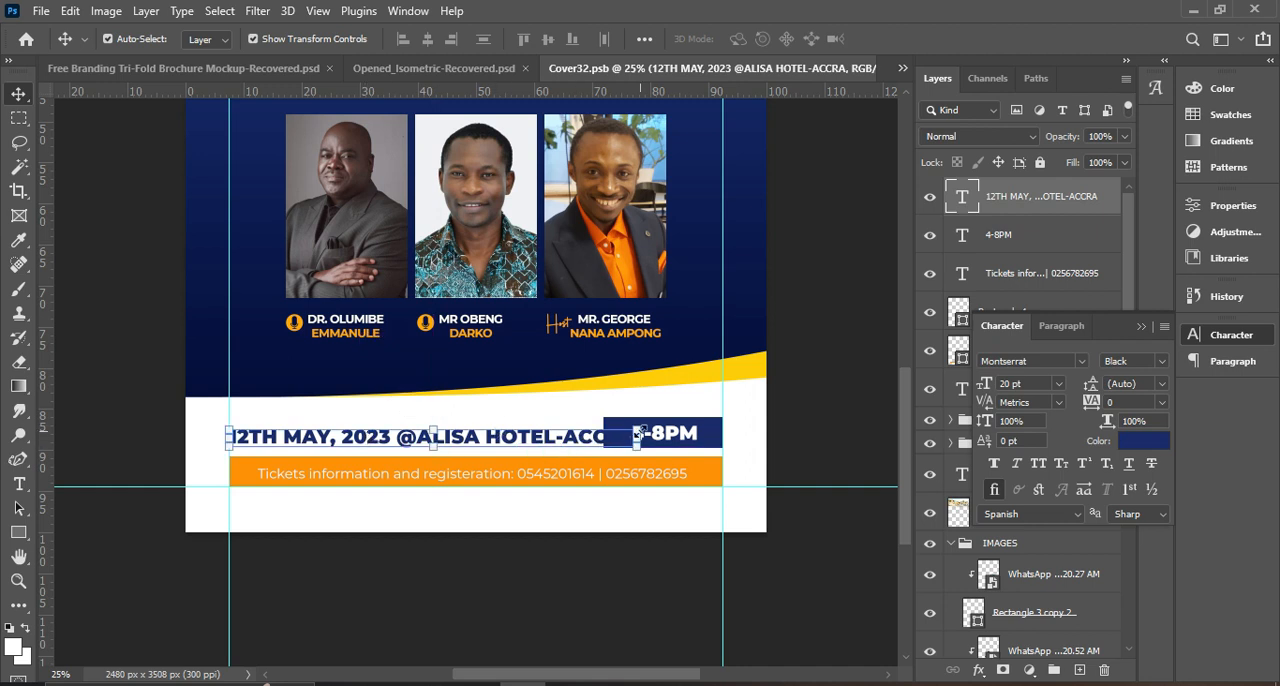
# - Narrow the blue bar behind 4-8PM to about 398 px by moving its left edge inward, away from the date text
pyautogui.click(800, 410)
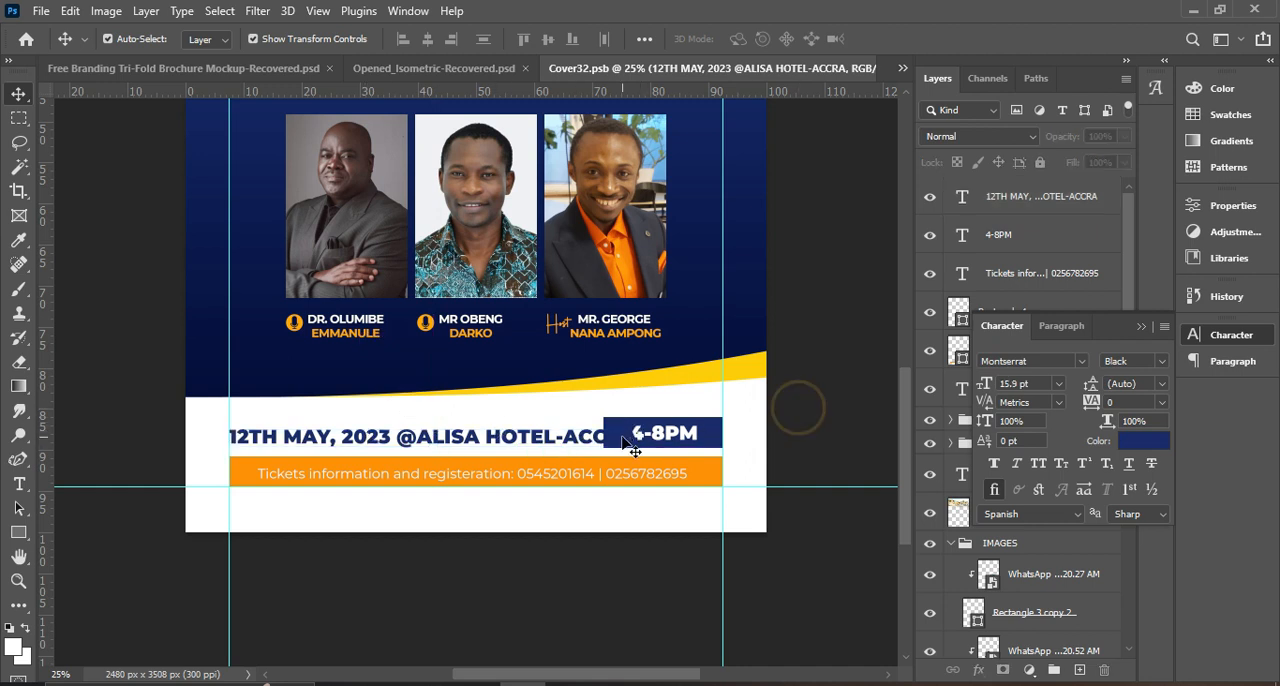
pyautogui.click(716, 435)
pyautogui.click(18, 510)
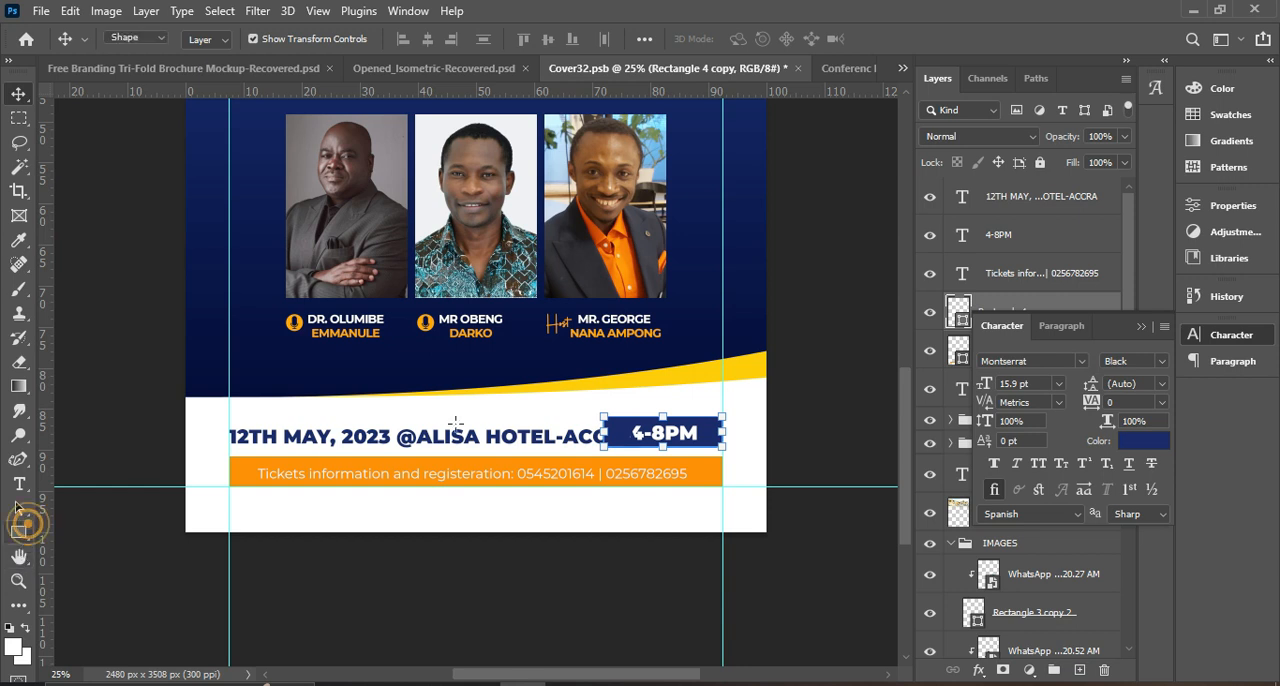
pyautogui.moveTo(603, 431); pyautogui.dragTo(627, 432)
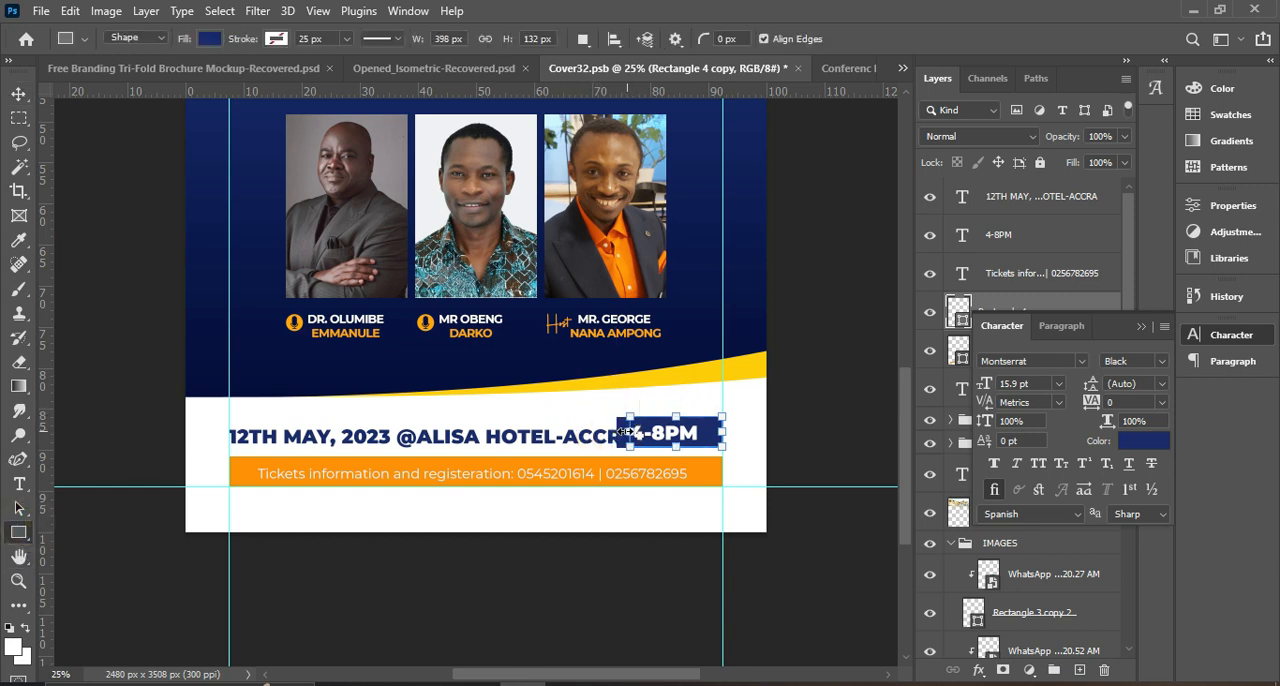
pyautogui.click(19, 93)
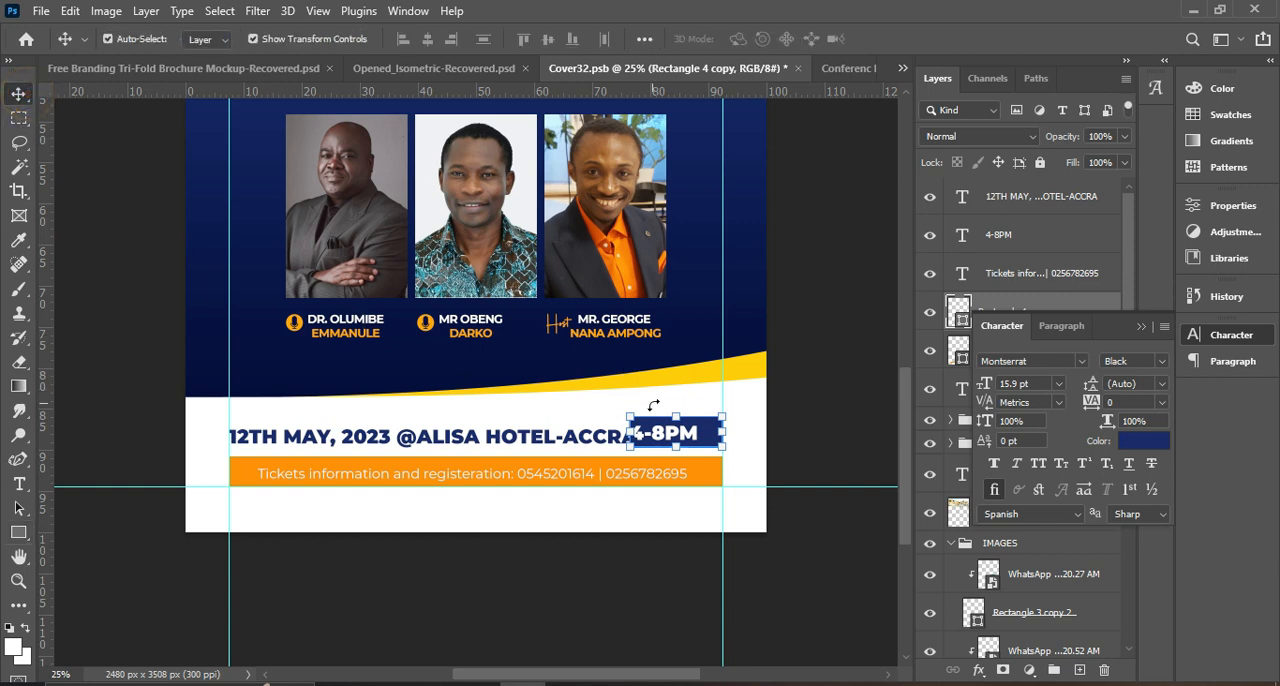
# - Nudge the 4-8PM text right to centre it on the narrowed blue bar
pyautogui.doubleClick(687, 437)
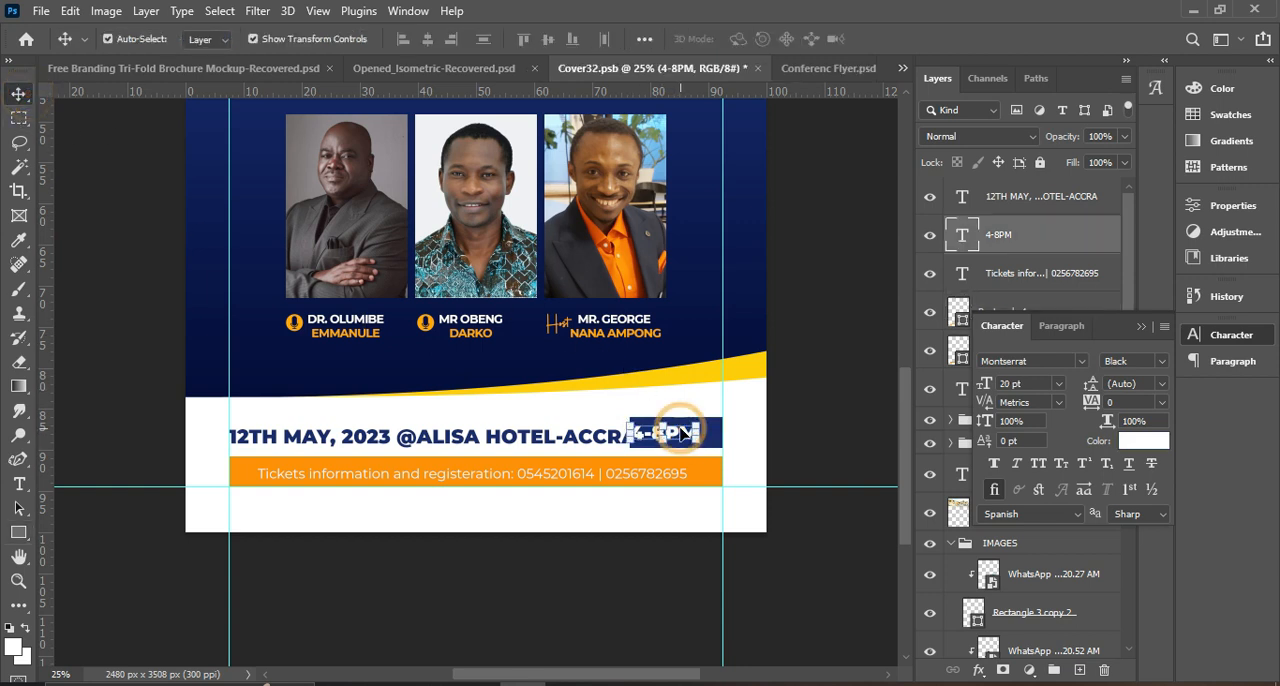
pyautogui.hotkey('shift', 'Right')
pyautogui.hotkey('shift', 'Right')
pyautogui.hotkey('shift', 'Right')
pyautogui.hotkey('shift', 'Right')
pyautogui.hotkey('shift', 'Right')
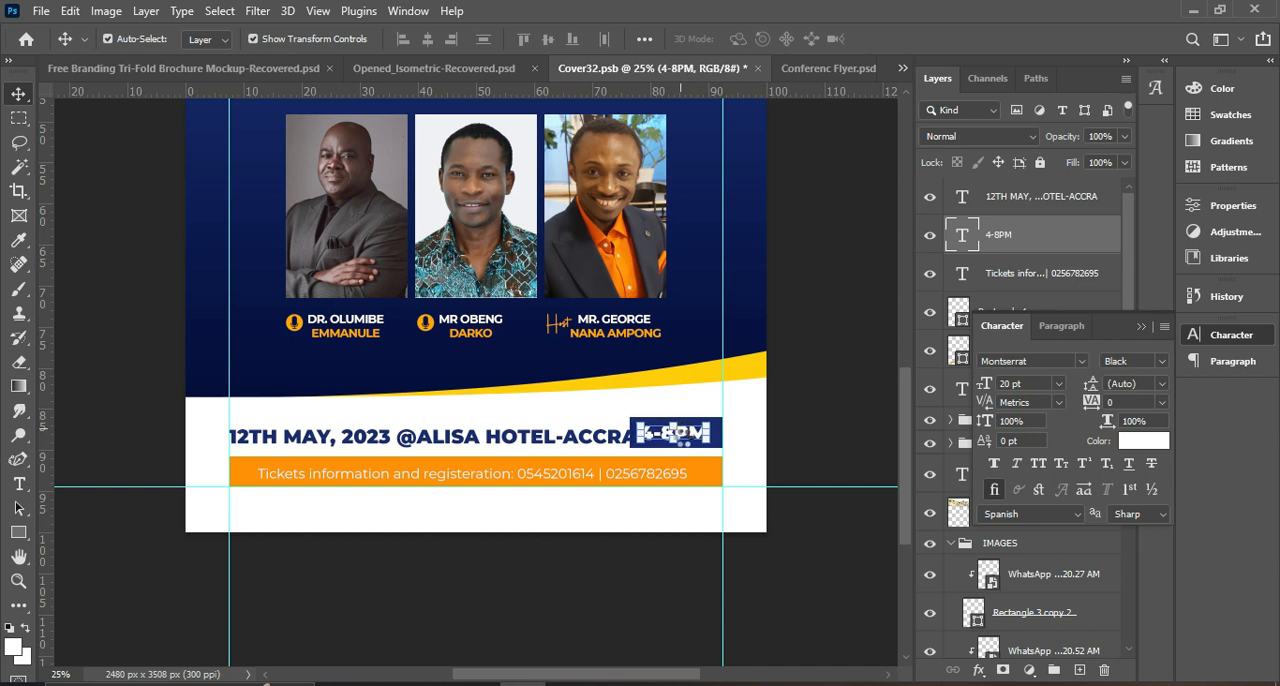
# - Scale the date and venue text down to about 96% so it ends just before the blue bar
pyautogui.click(537, 441)
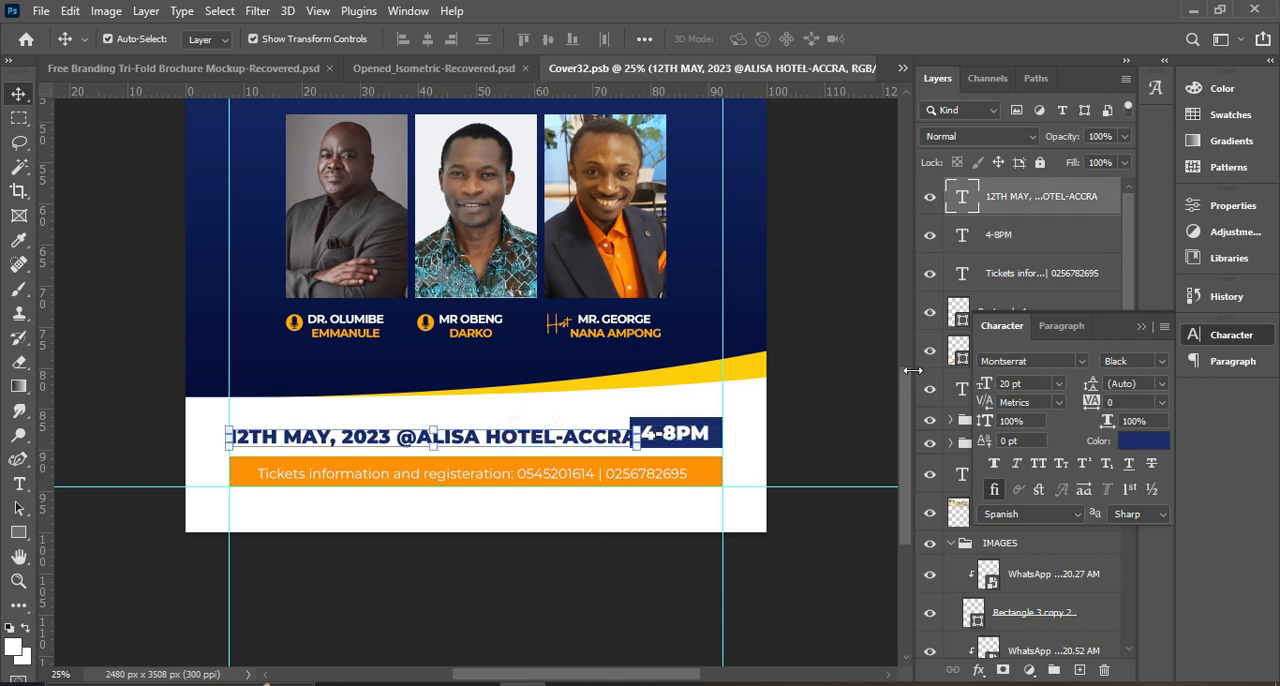
pyautogui.click(1036, 382)
pyautogui.click(637, 434)
pyautogui.moveTo(637, 432)
pyautogui.mouseDown()
pyautogui.moveTo(610, 430)
pyautogui.moveTo(622, 426)
pyautogui.mouseUp()
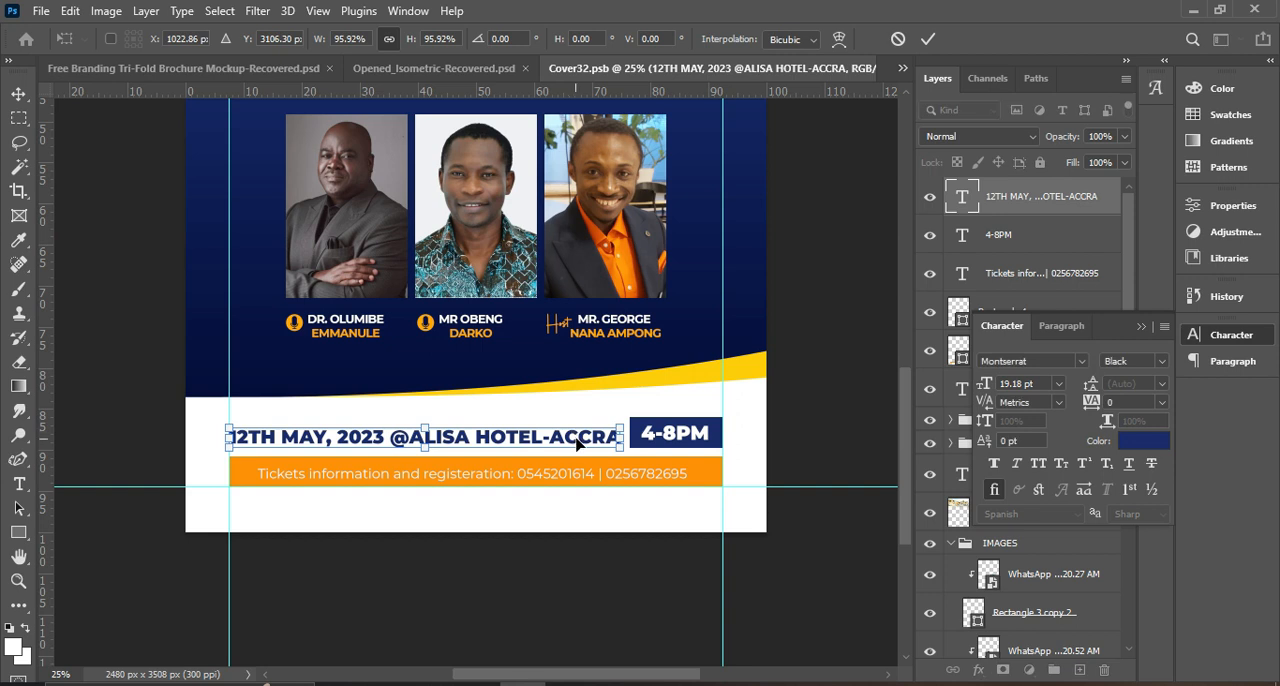
pyautogui.press('Return')
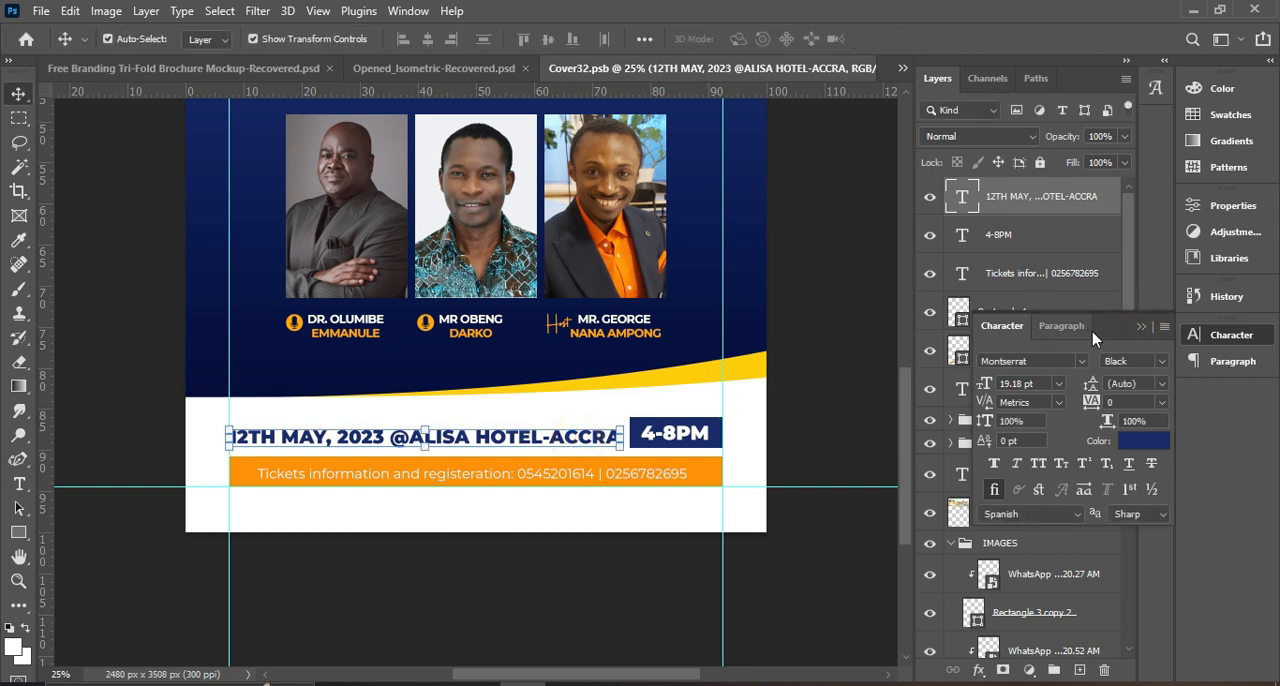
# - Align the vertical centres of the date text, 4-8PM text and blue bar, and nudge them slightly down together
pyautogui.click(1143, 329)
pyautogui.keyDown('shift'); pyautogui.click(1036, 241); pyautogui.keyUp('shift')
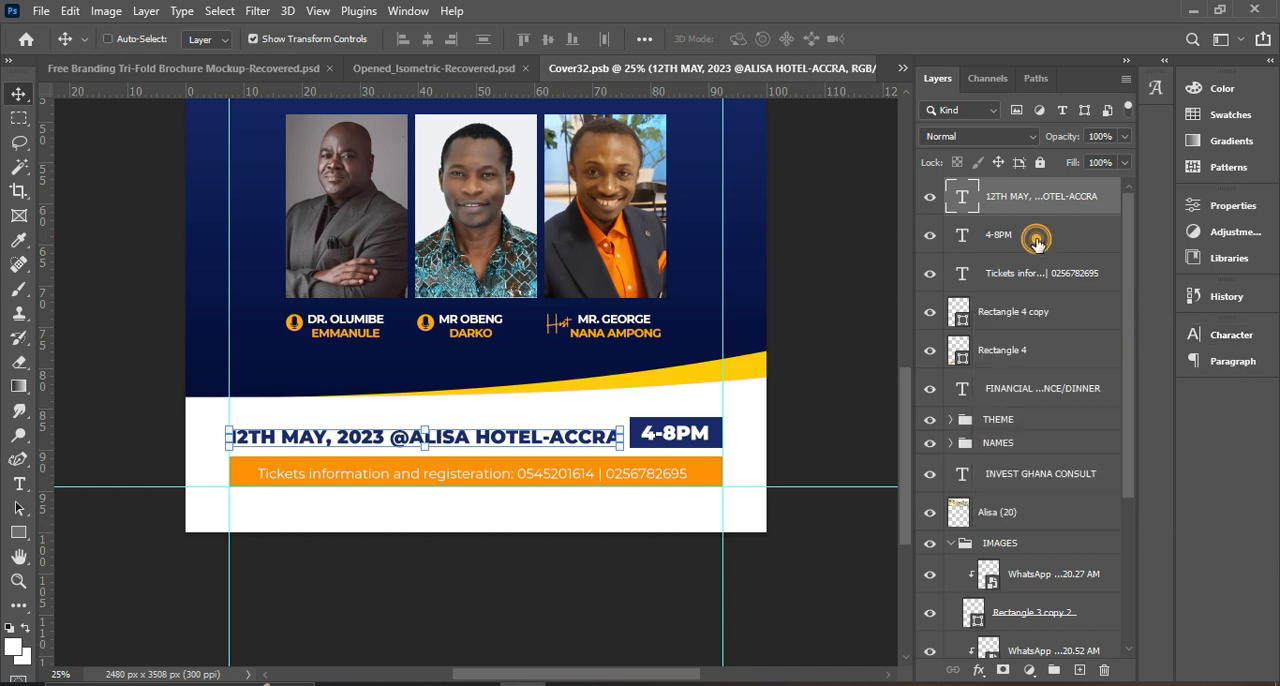
pyautogui.keyDown('ctrl'); pyautogui.click(1010, 316); pyautogui.keyUp('ctrl')
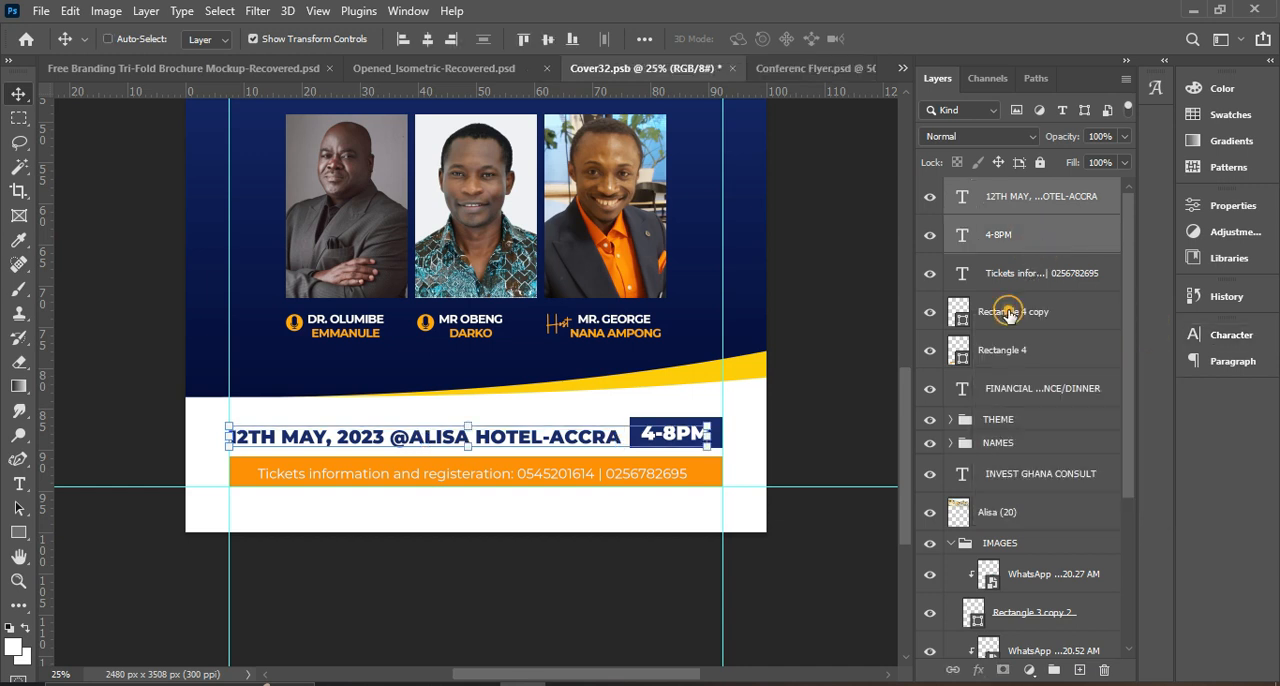
pyautogui.click(549, 42)
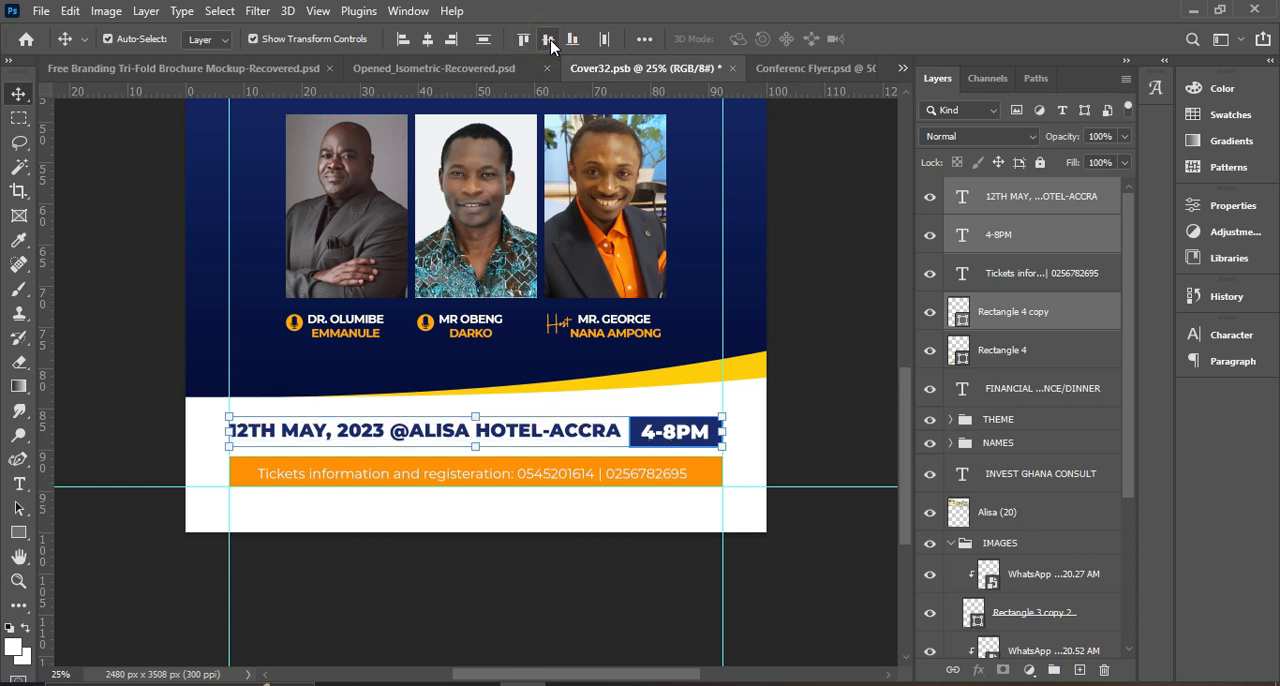
pyautogui.hotkey('shift', 'Down')
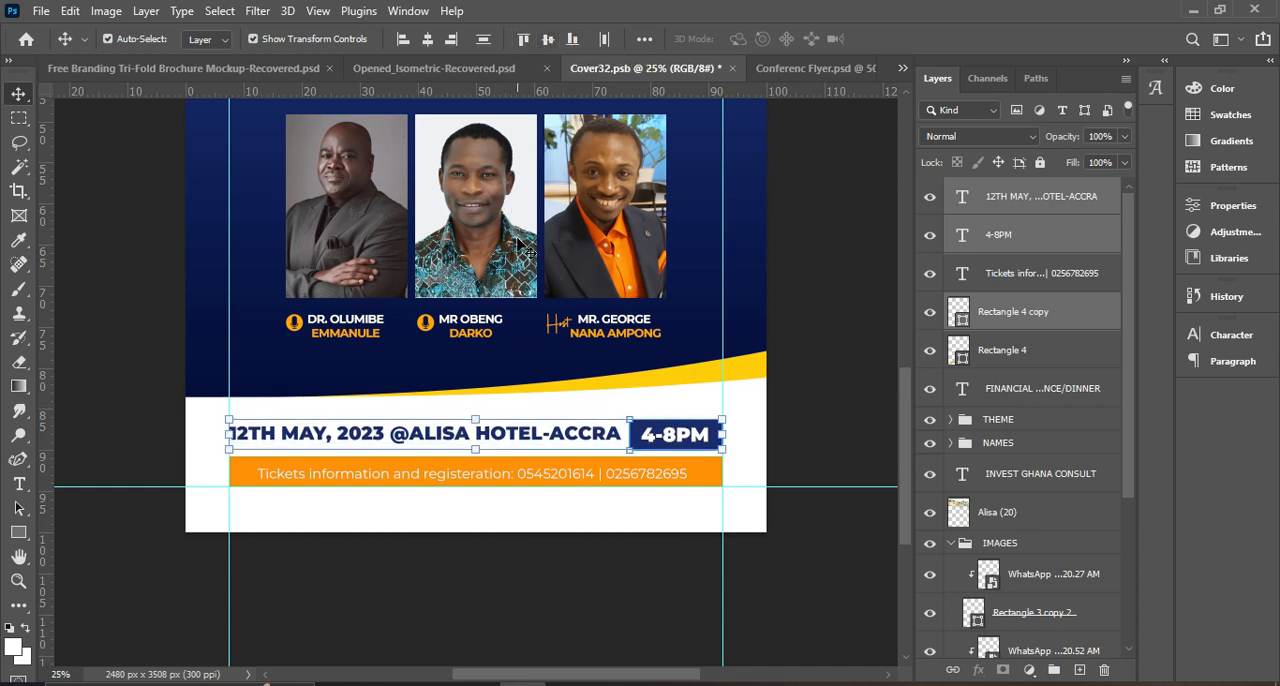
pyautogui.click(814, 420)
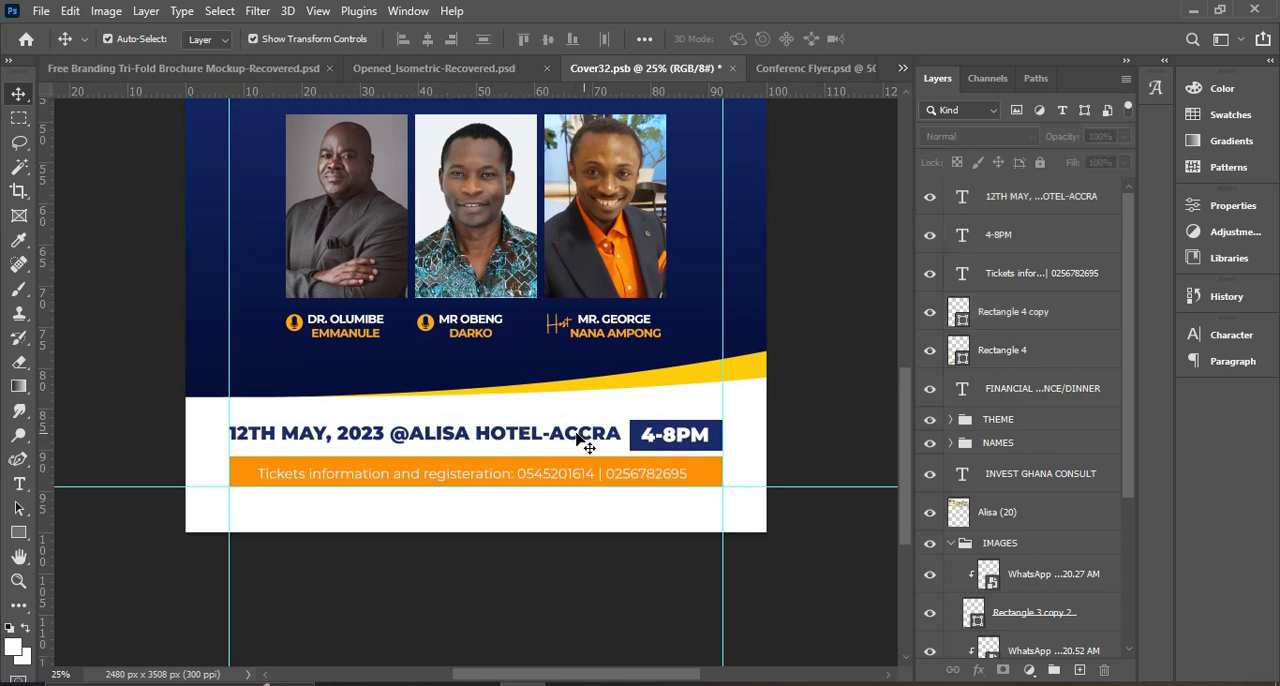
# - After checking FRONT.jpg, duplicate the blue bar and widen the lower copy to 2108 px, reaching the left vertical guide
pyautogui.click(613, 683)
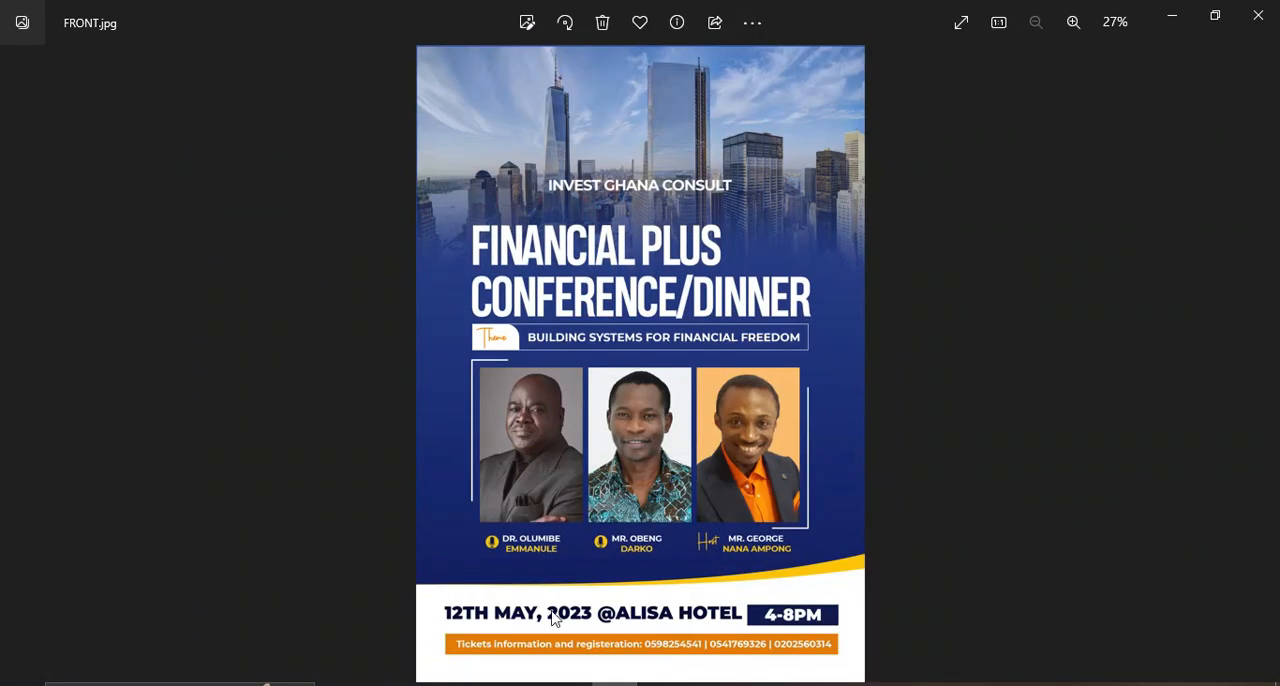
pyautogui.click(605, 683)
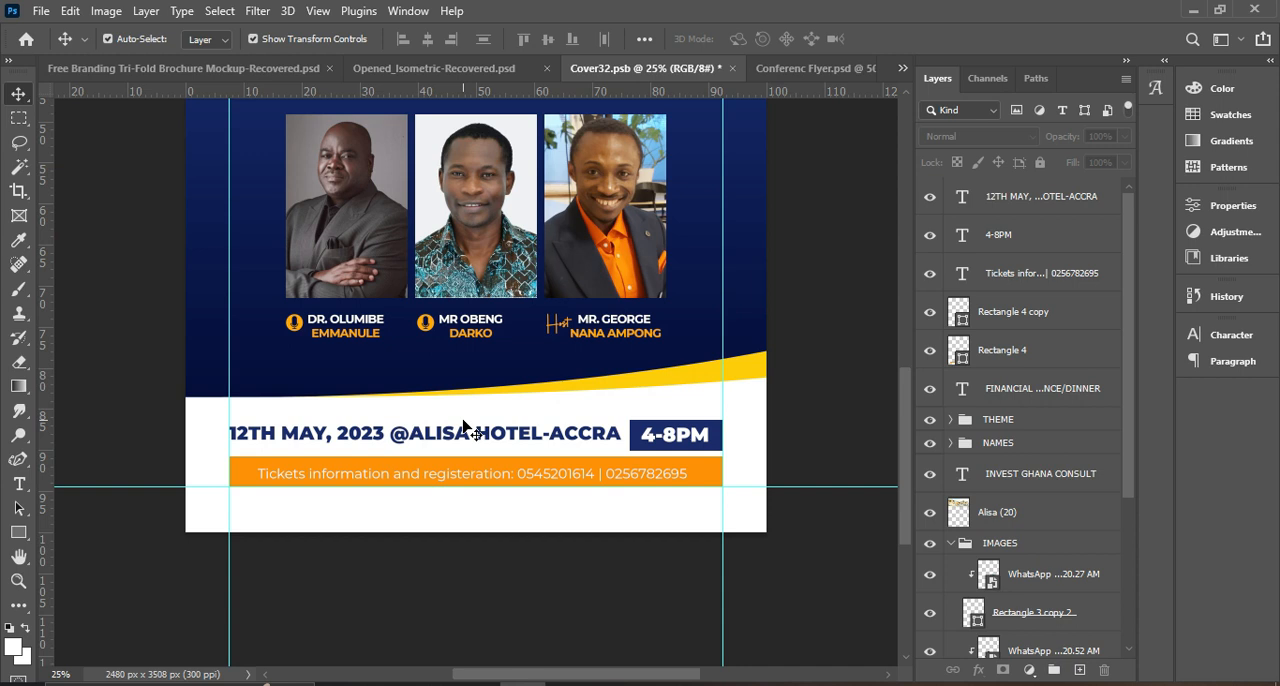
pyautogui.click(636, 438)
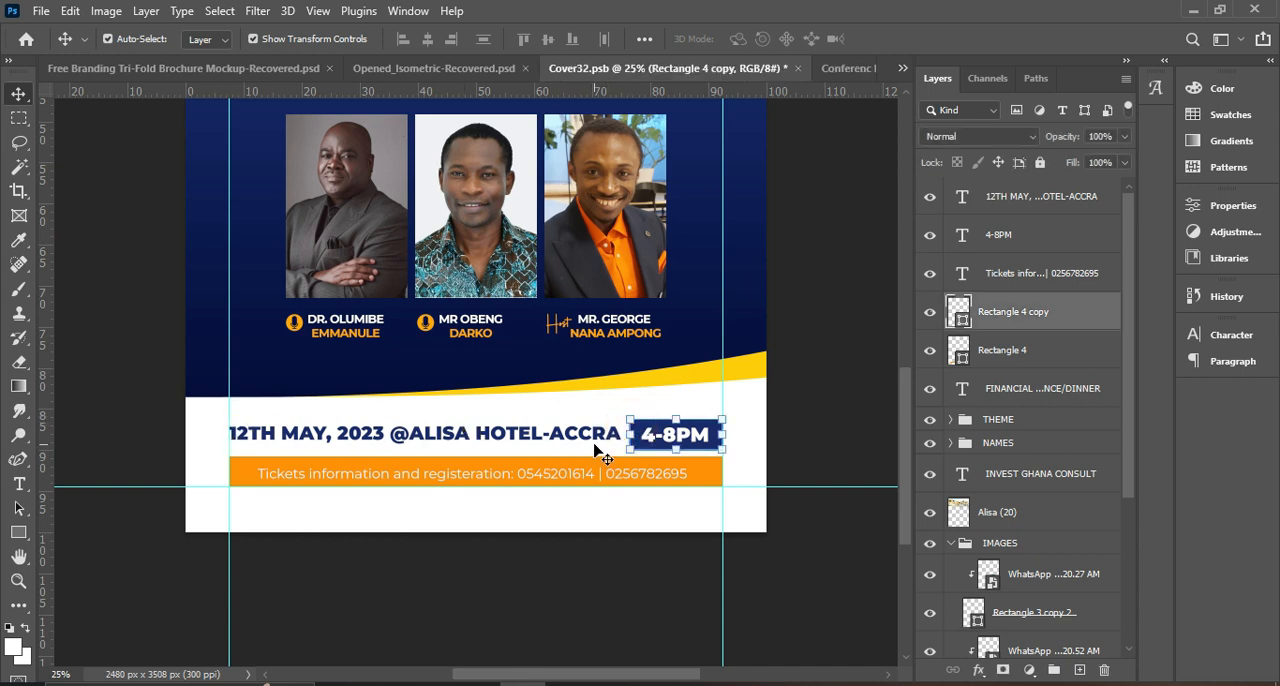
pyautogui.hotkey('ctrl', 'j')
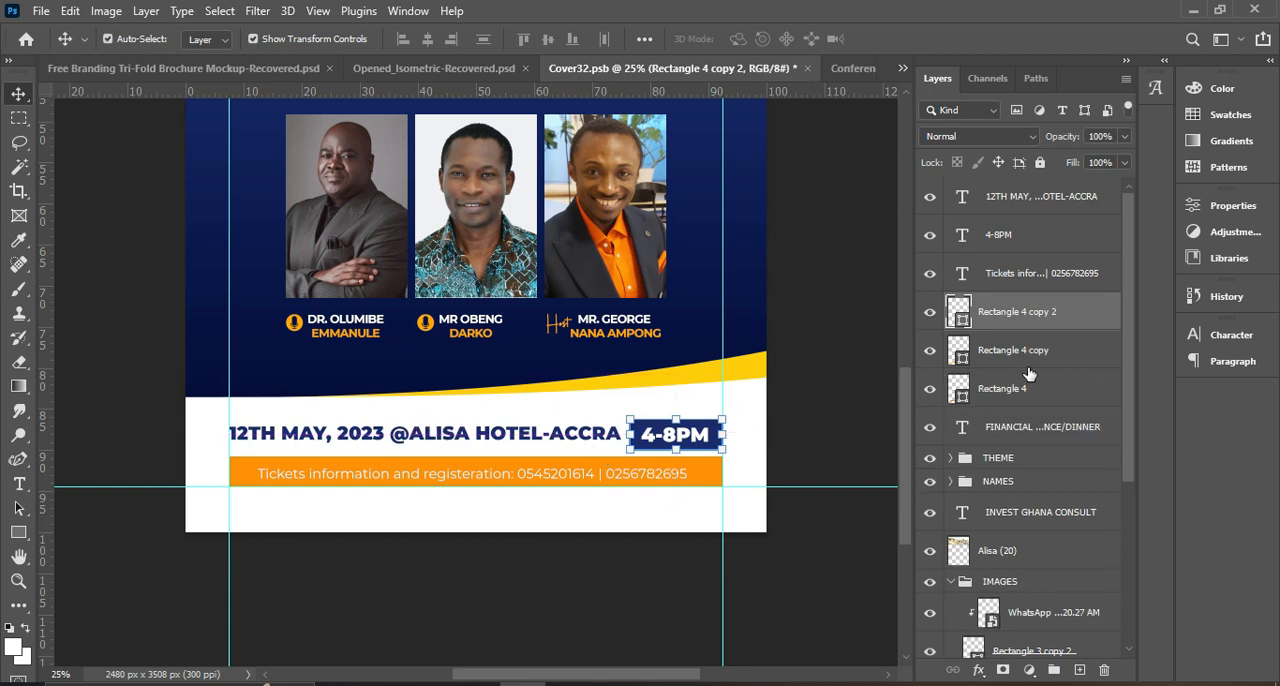
pyautogui.click(1029, 371)
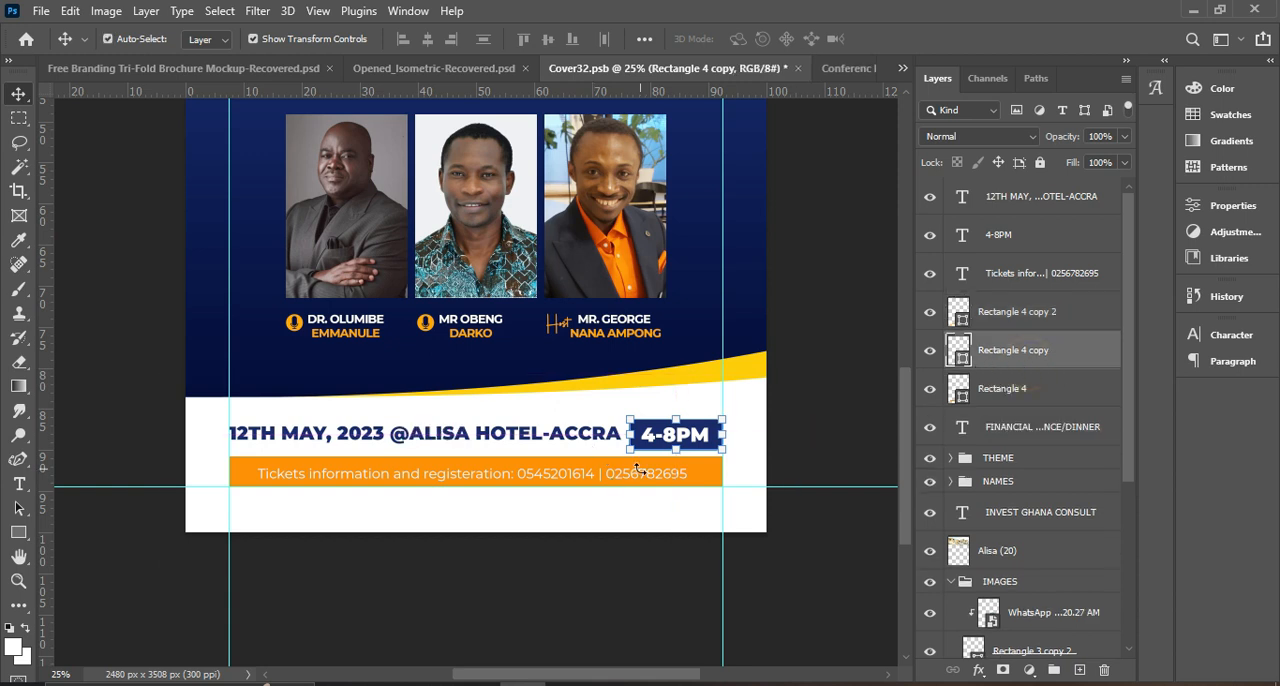
pyautogui.click(19, 532)
pyautogui.moveTo(625, 434); pyautogui.dragTo(224, 434)
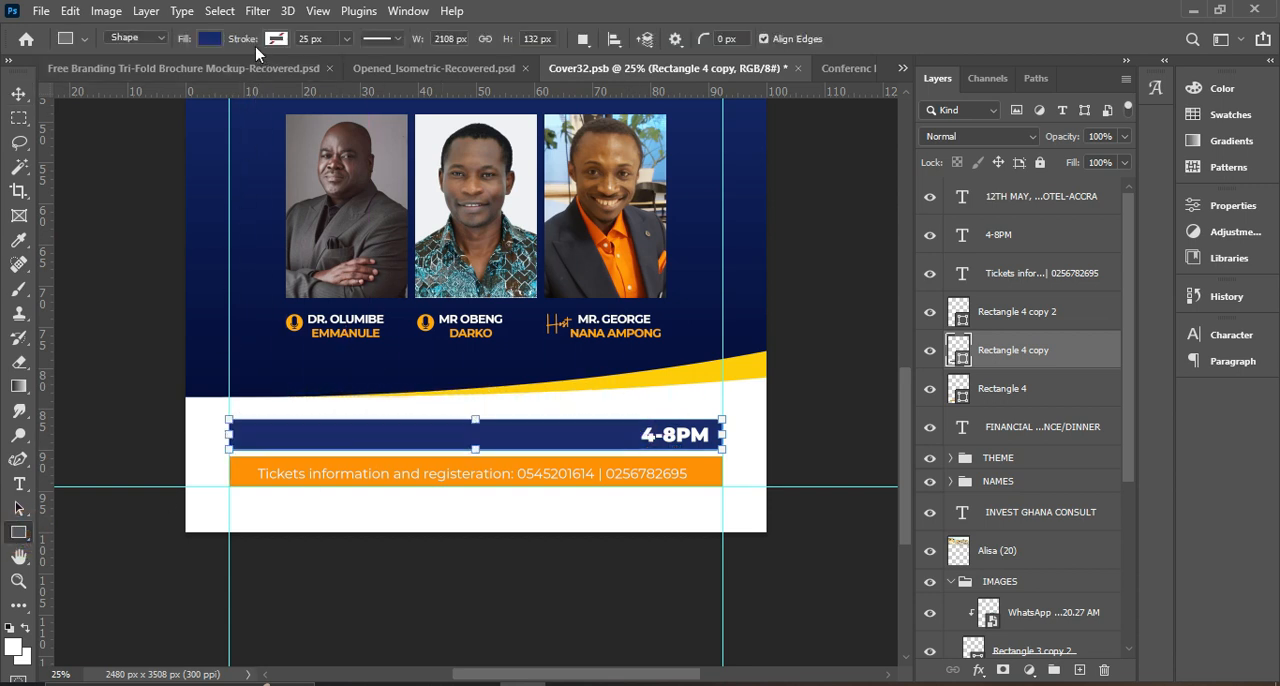
# - Remove the widened bar's fill and give it a thin dark blue stroke, framing the date and time row
pyautogui.click(272, 40)
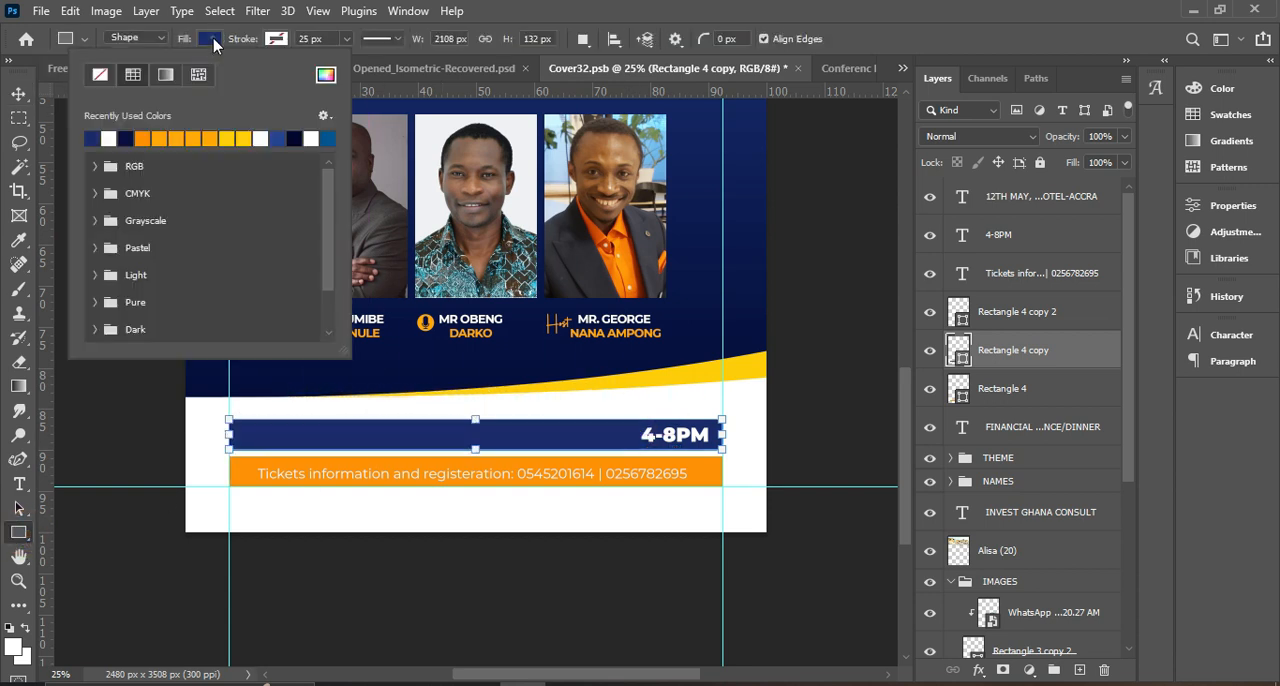
pyautogui.click(99, 76)
pyautogui.click(276, 38)
pyautogui.click(276, 38)
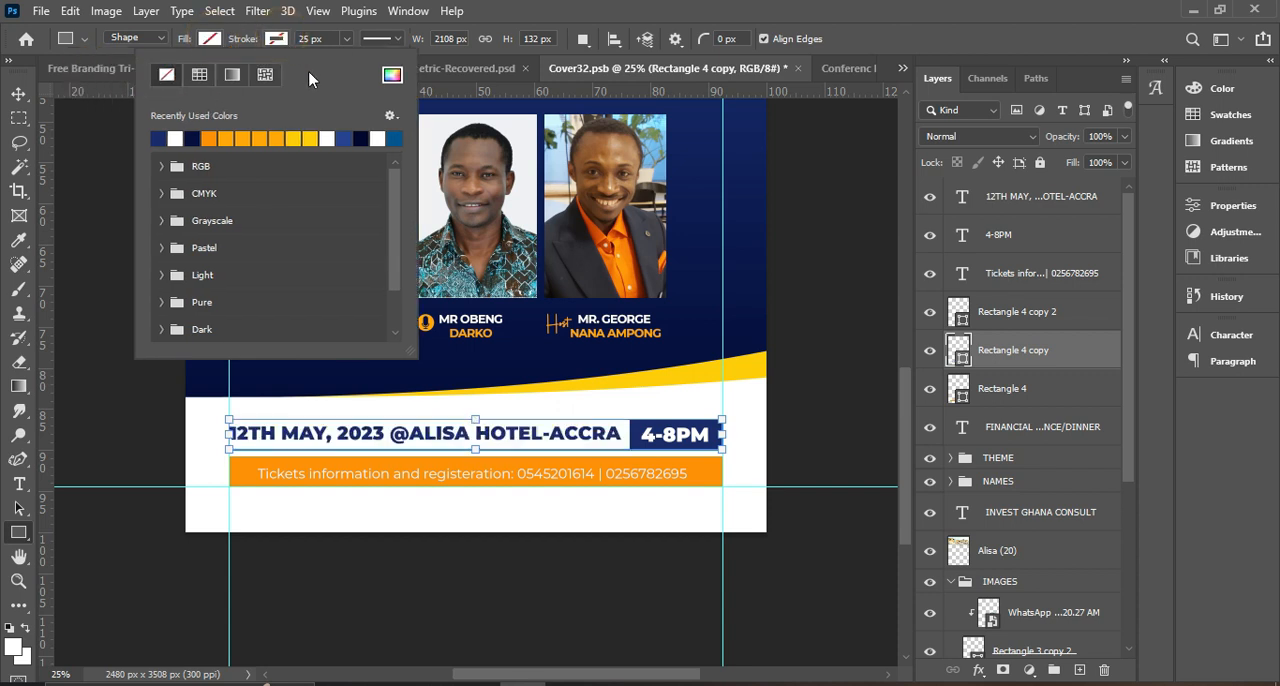
pyautogui.click(159, 138)
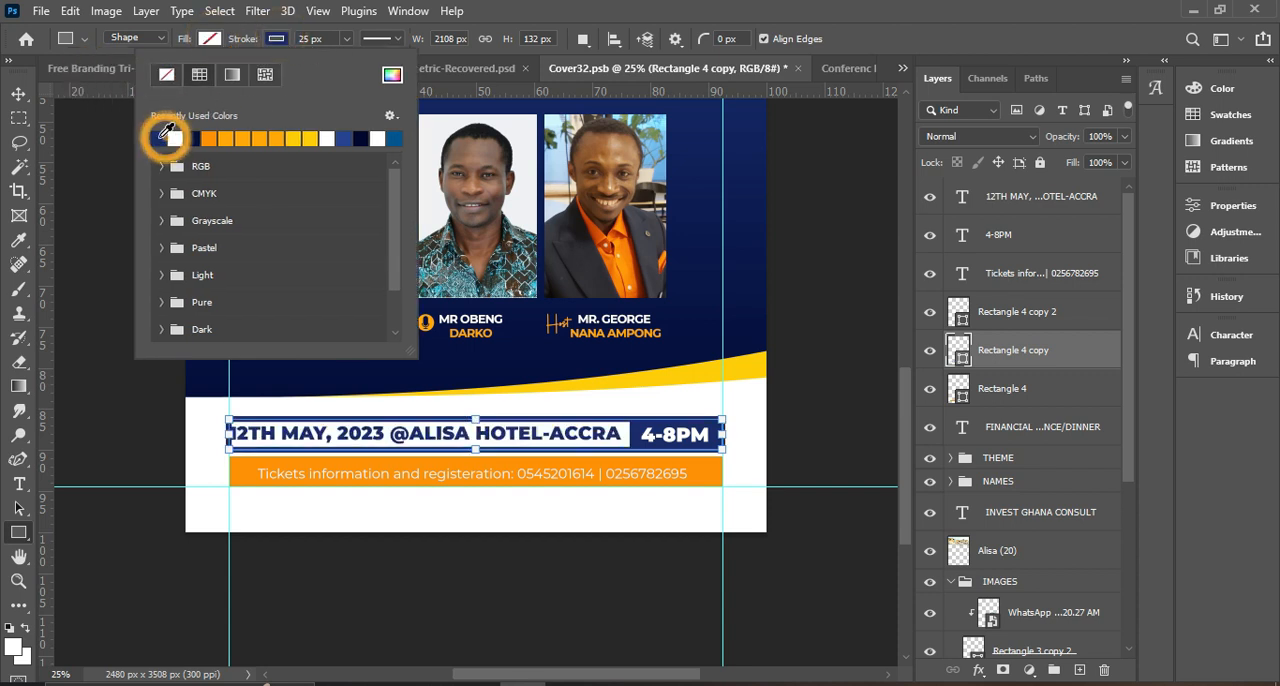
pyautogui.click(345, 40)
pyautogui.moveTo(348, 58); pyautogui.dragTo(340, 58)
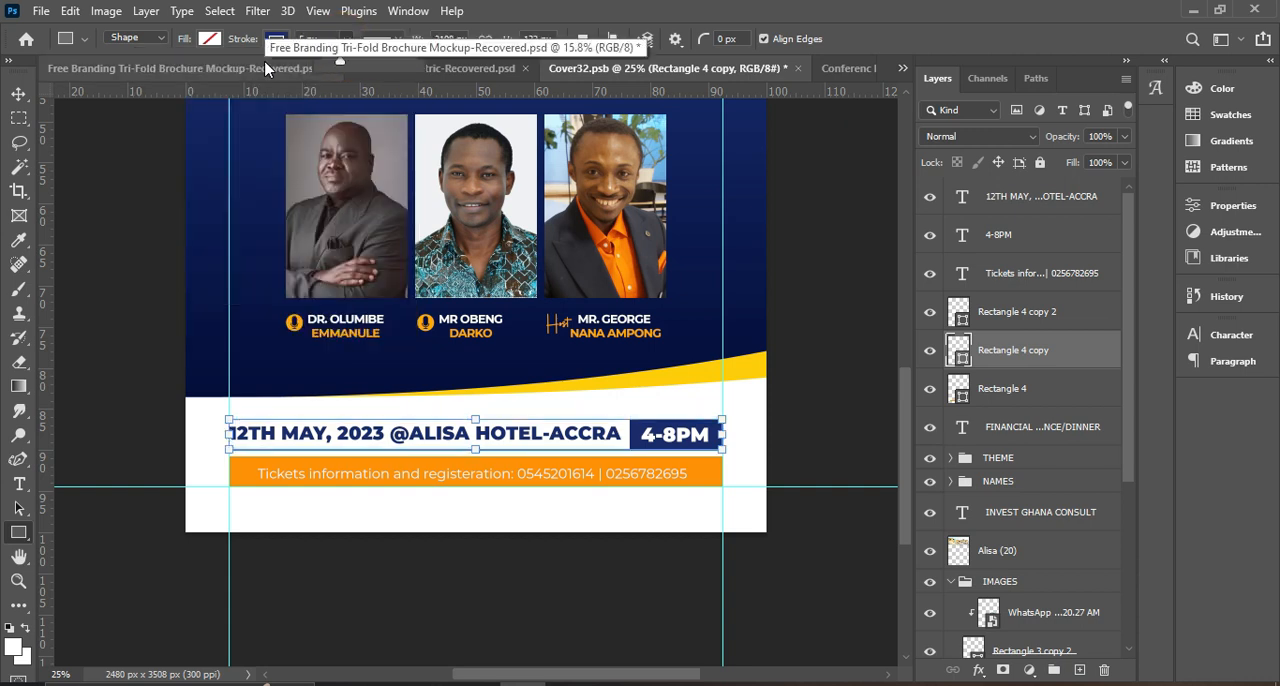
pyautogui.click(18, 93)
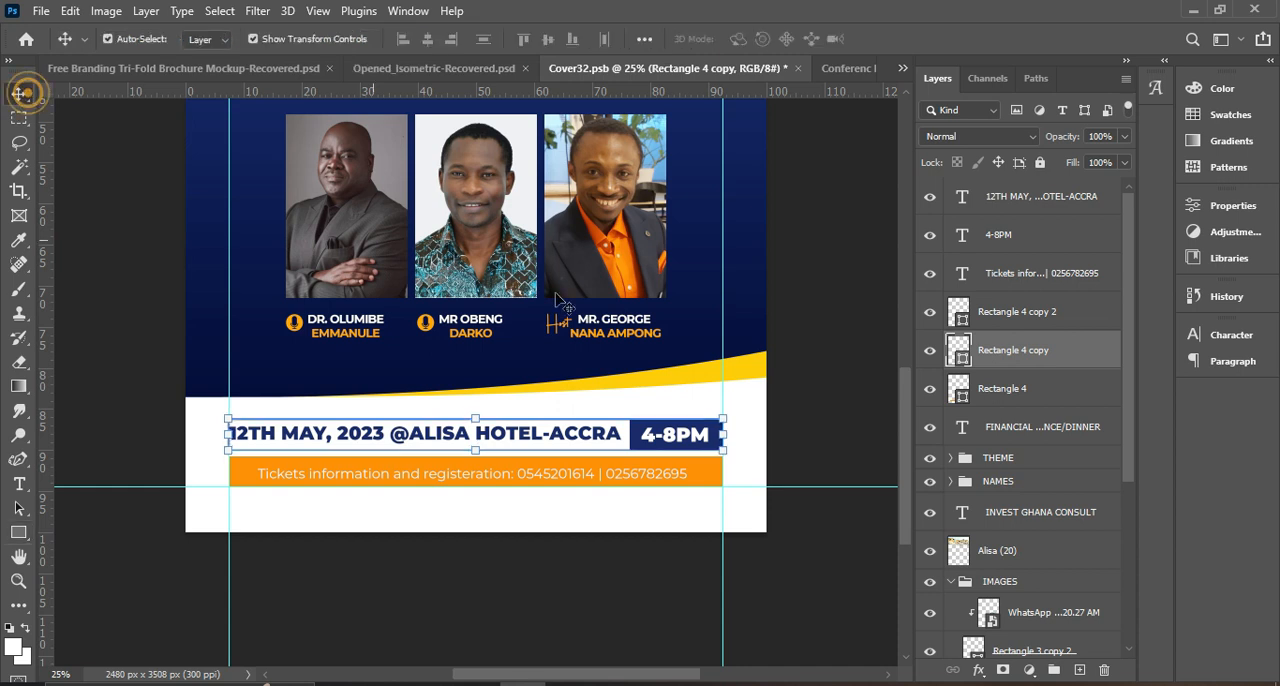
pyautogui.click(831, 343)
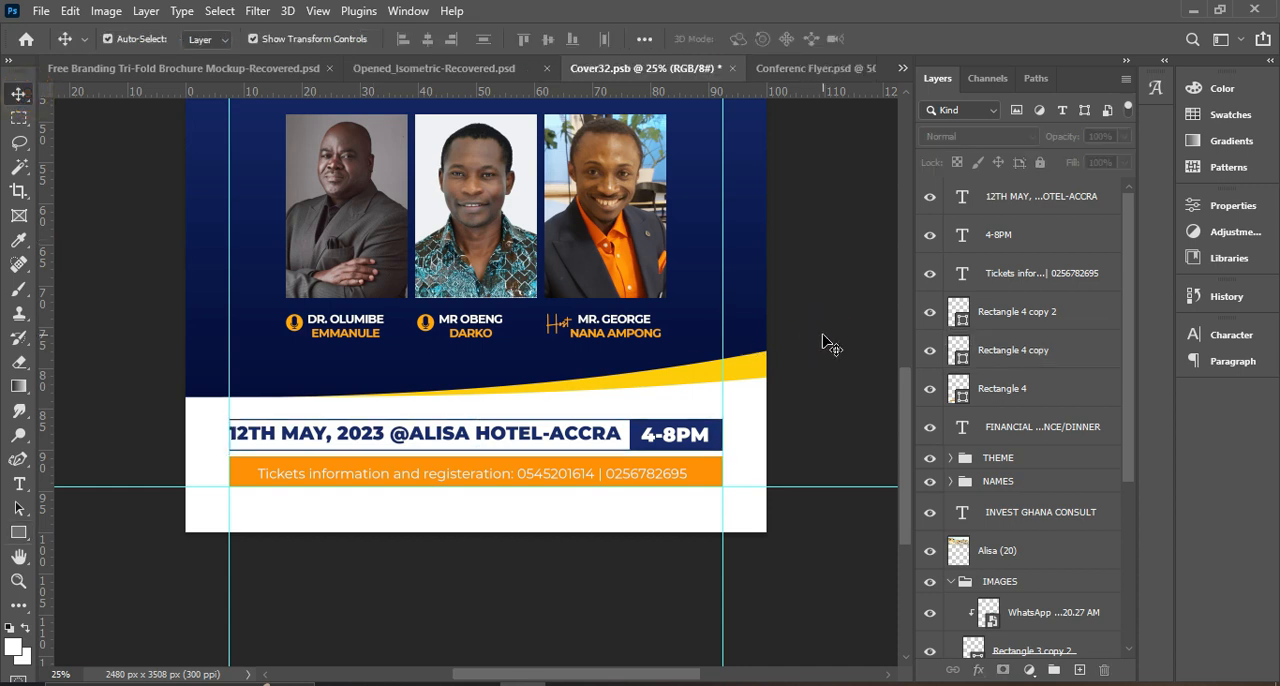
# - Nudge the date and venue text right and scale it down slightly from both ends to leave margins inside the blue outline
pyautogui.hotkey('ctrl', '0')
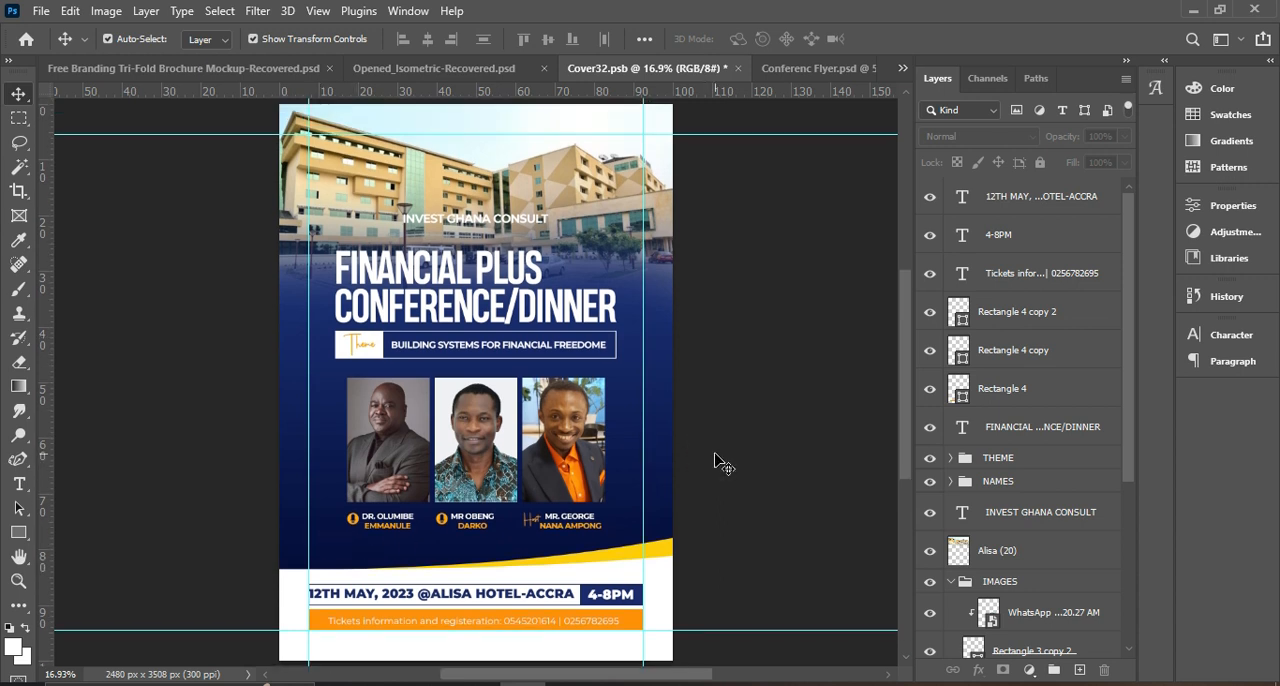
pyautogui.click(478, 221)
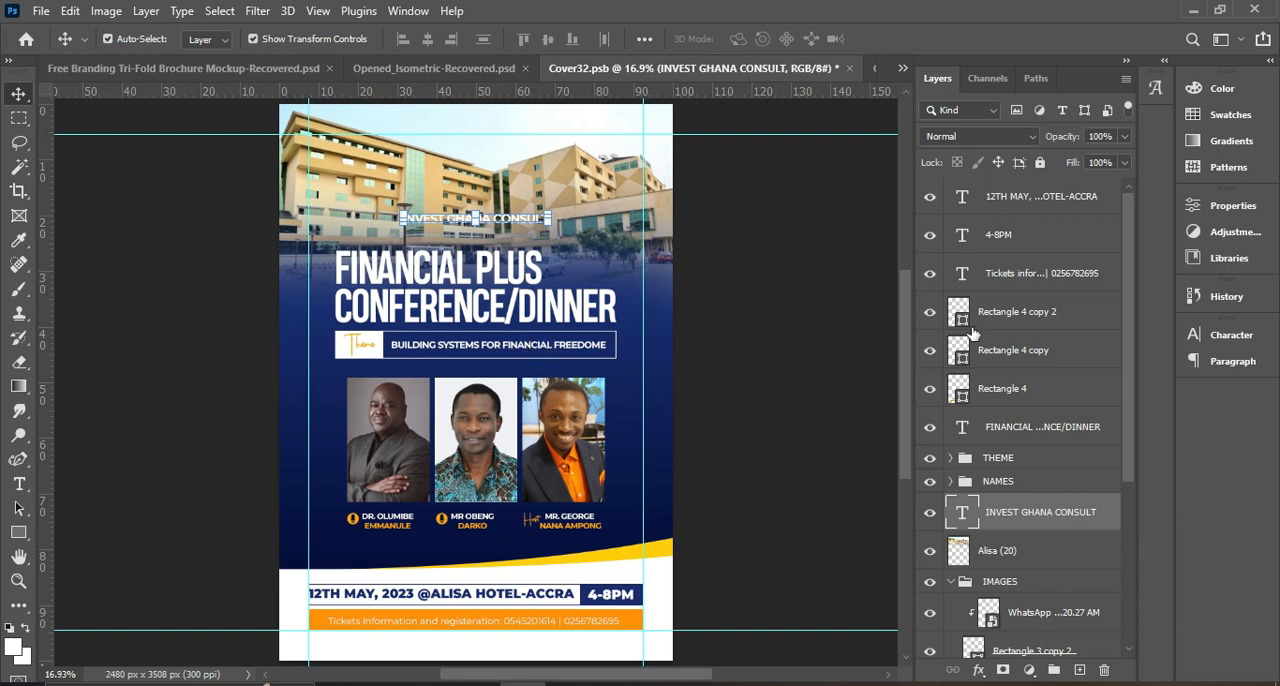
pyautogui.click(489, 603)
pyautogui.hotkey('shift', 'Right')
pyautogui.hotkey('shift', 'Right')
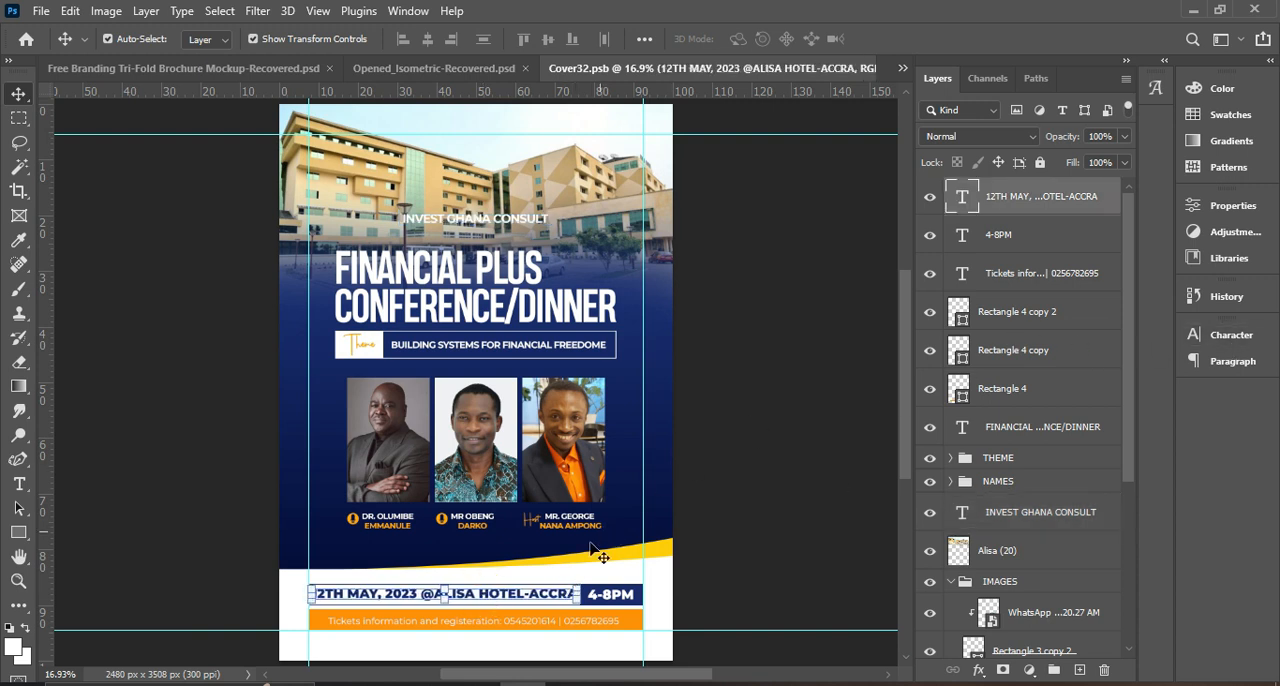
pyautogui.moveTo(580, 594); pyautogui.dragTo(574, 594)
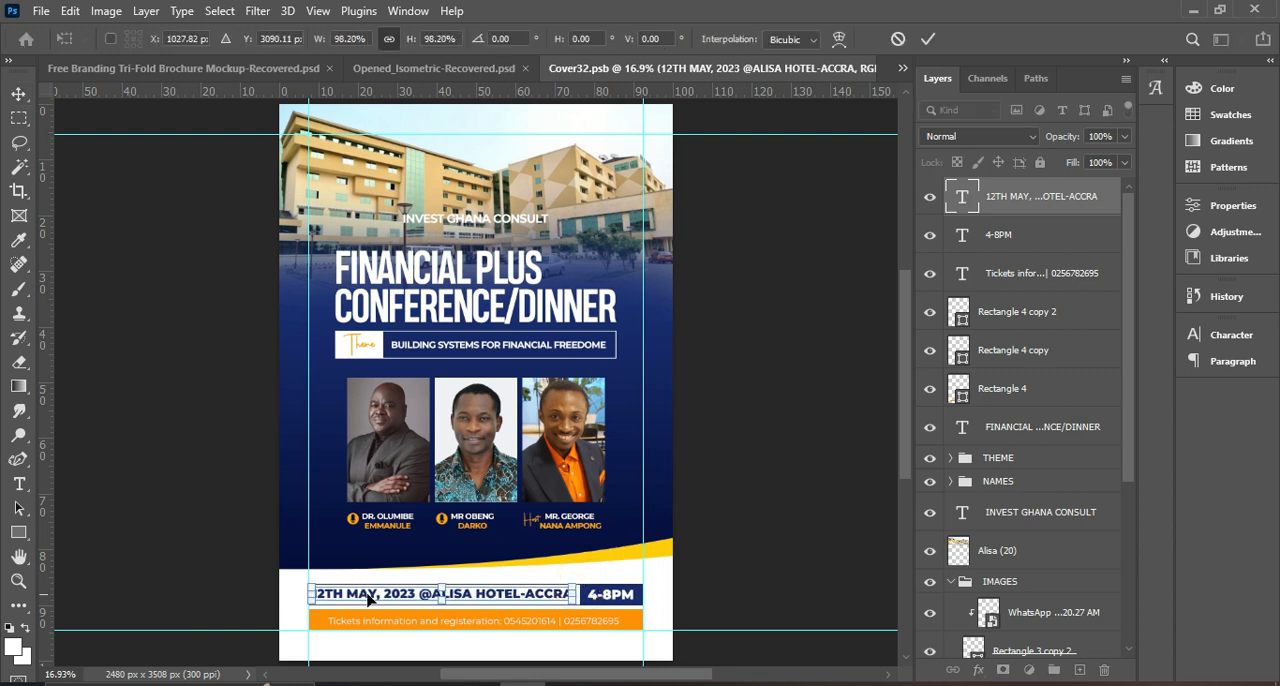
pyautogui.moveTo(312, 585); pyautogui.dragTo(317, 587)
pyautogui.press('Return')
# - Nudge the date and venue text a few pixels down to centre it vertically inside the blue outline
pyautogui.click(737, 566)
pyautogui.click(483, 600)
pyautogui.press('Down')
pyautogui.press('Down')
pyautogui.press('Down')
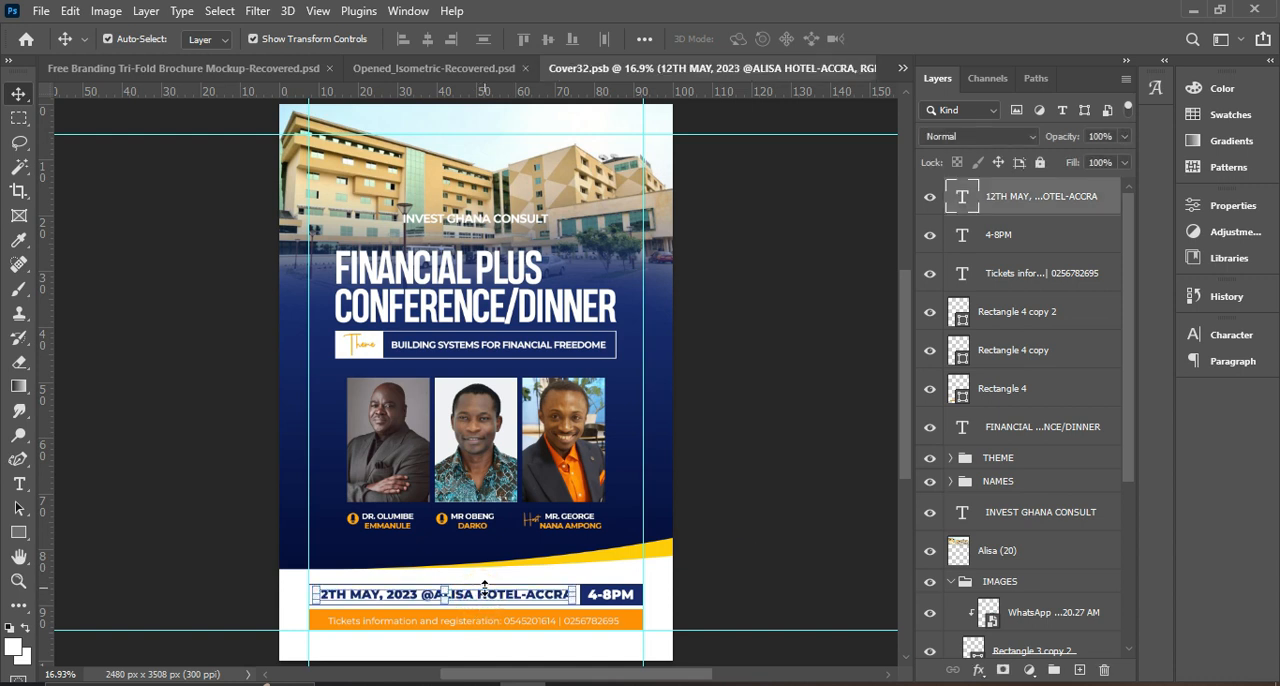
pyautogui.hotkey('ctrl', 't')
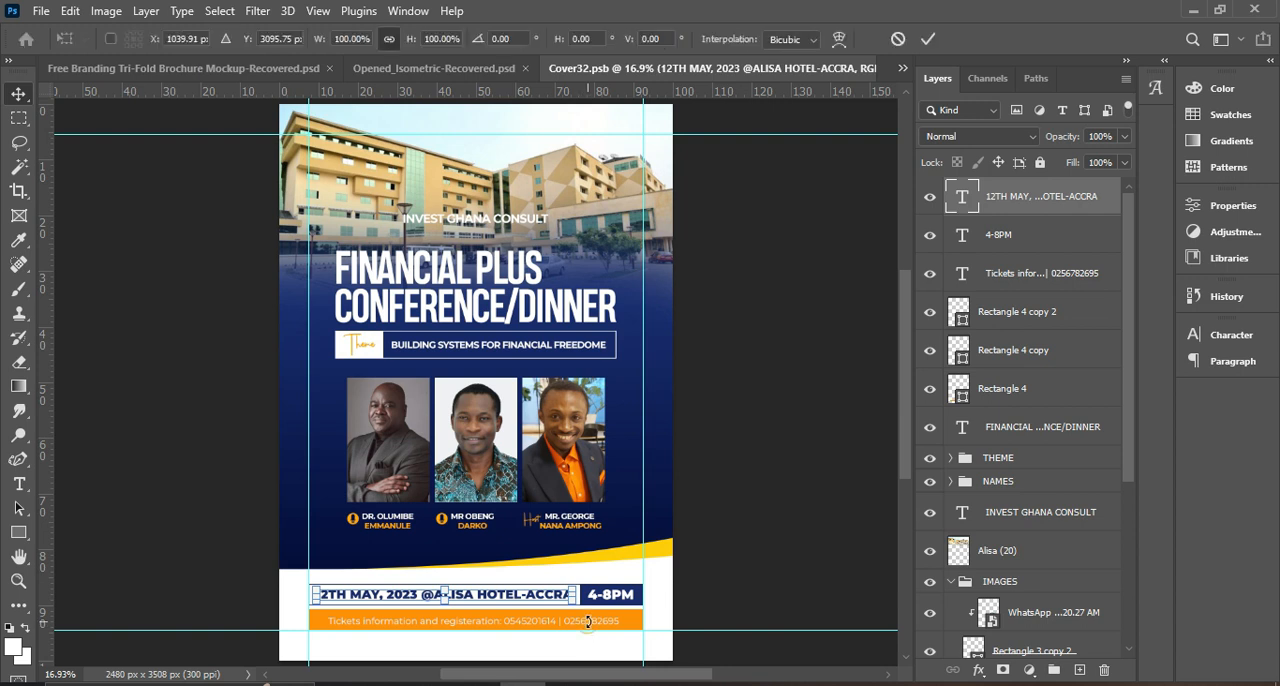
pyautogui.click(928, 38)
pyautogui.click(706, 536)
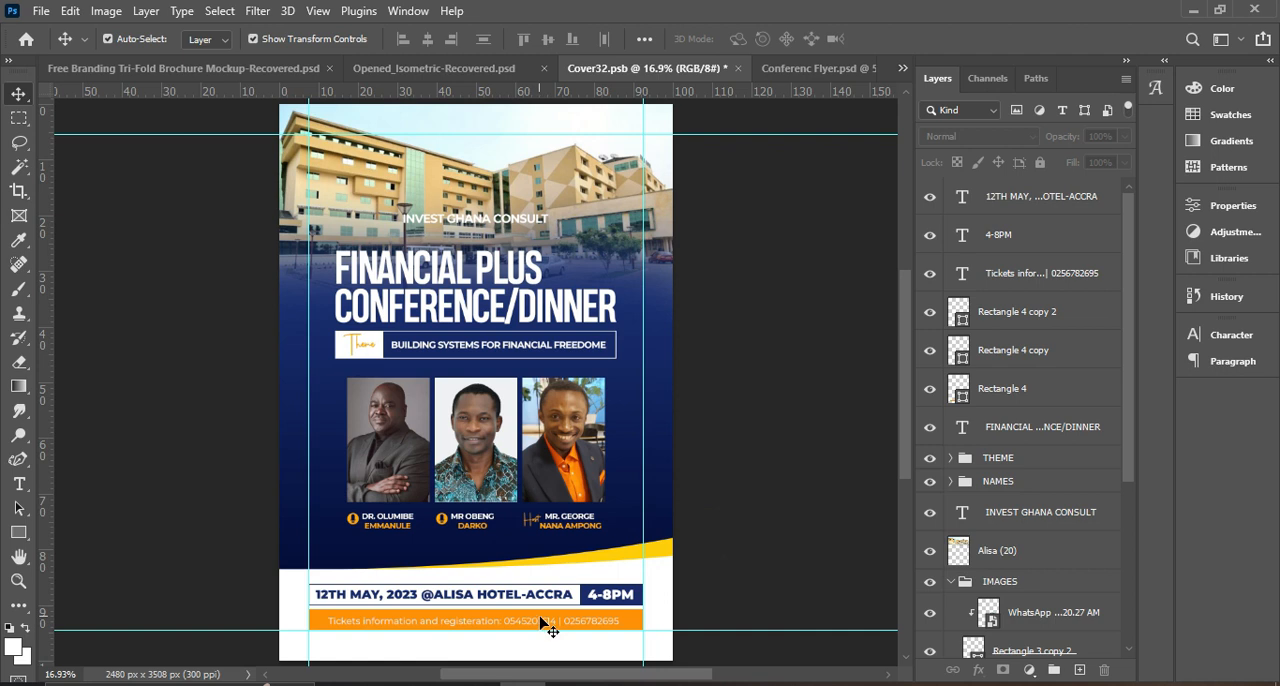
# - Centre the ticket information text horizontally and vertically on the orange bar
pyautogui.click(541, 622)
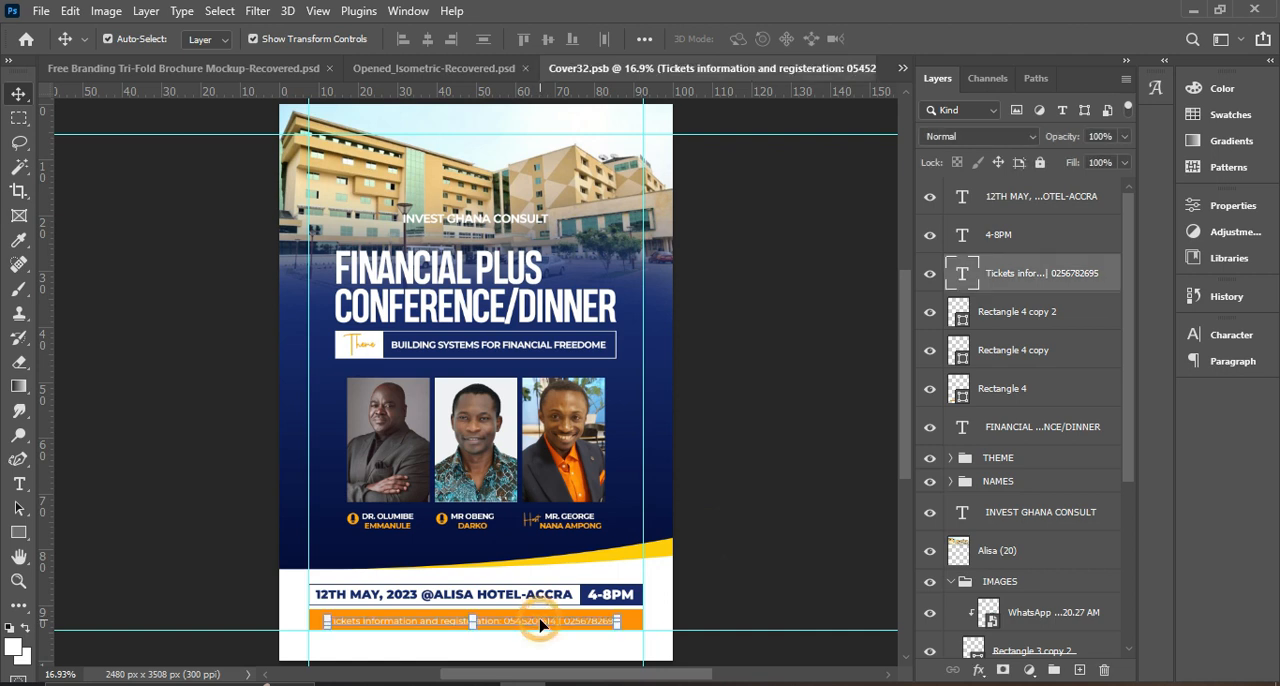
pyautogui.keyDown('ctrl'); pyautogui.click(1019, 355); pyautogui.keyUp('ctrl')
pyautogui.keyDown('ctrl'); pyautogui.click(1018, 355); pyautogui.keyUp('ctrl')
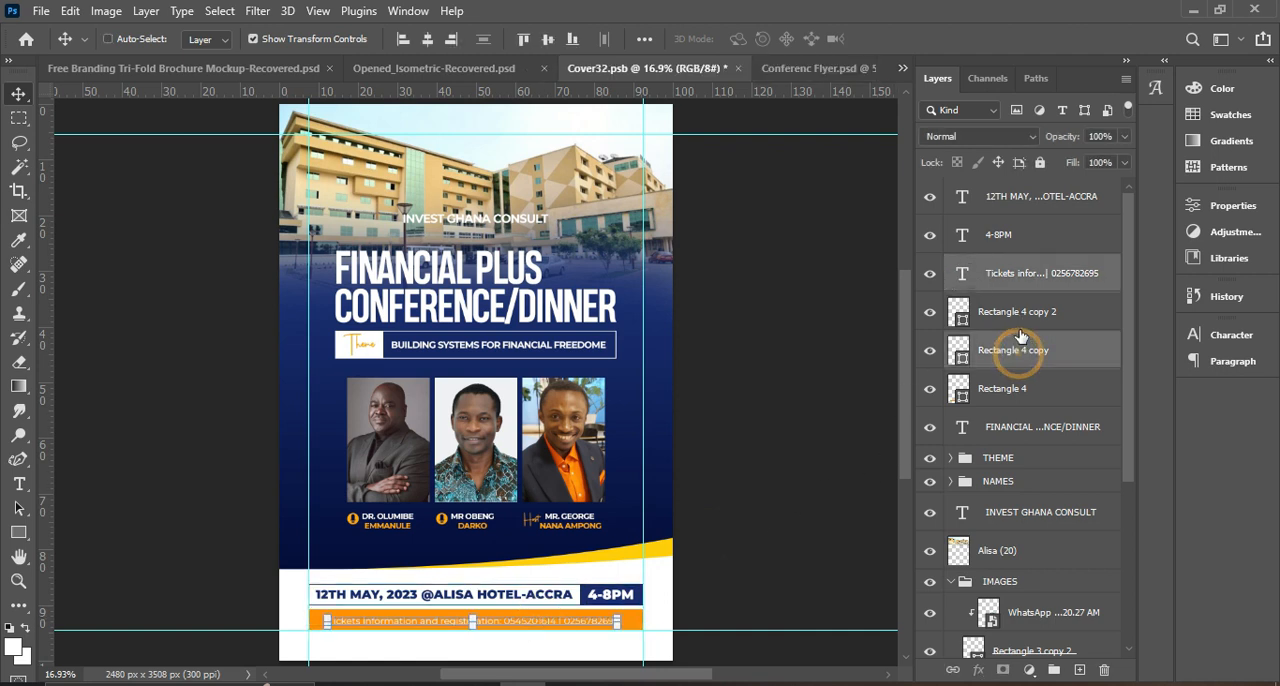
pyautogui.keyDown('ctrl'); pyautogui.click(1005, 395); pyautogui.keyUp('ctrl')
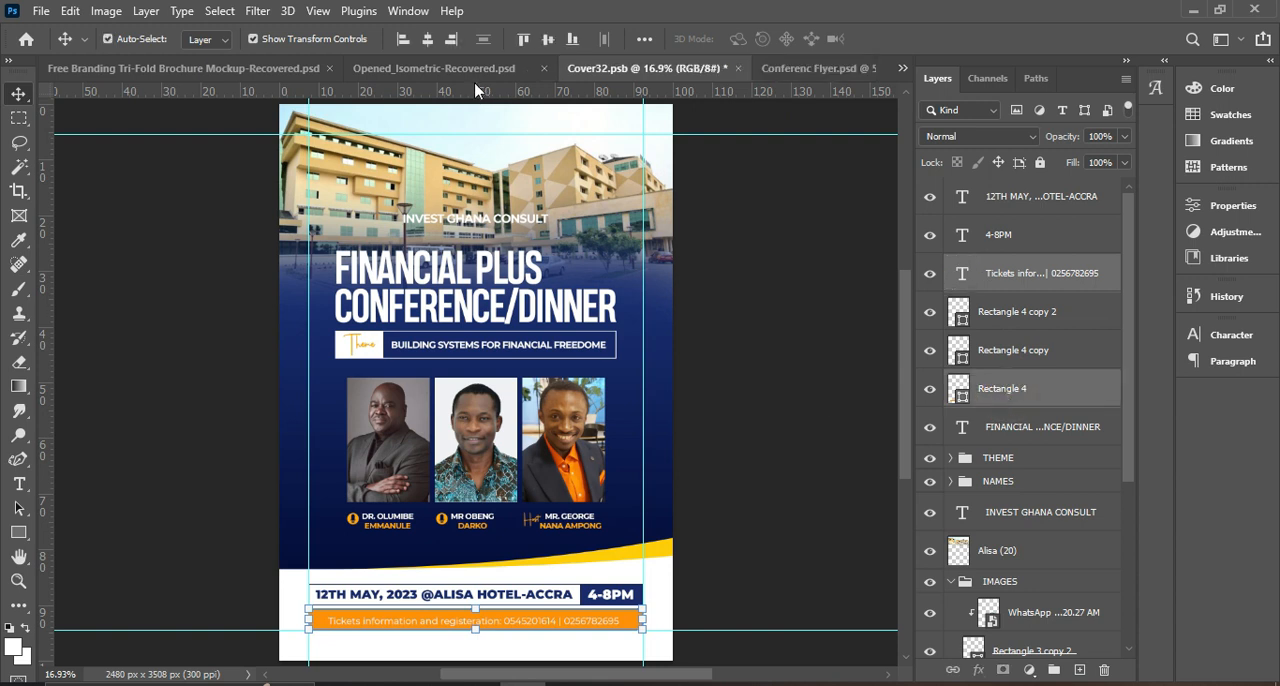
pyautogui.click(429, 41)
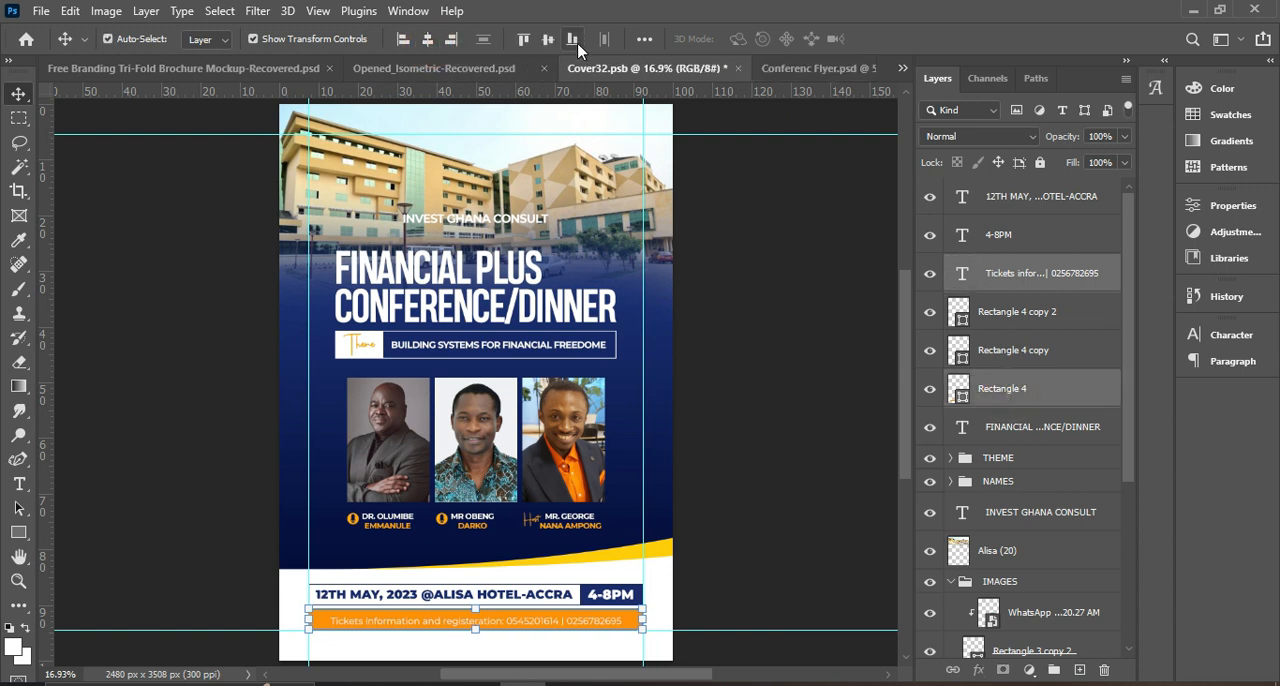
pyautogui.click(551, 42)
pyautogui.click(726, 449)
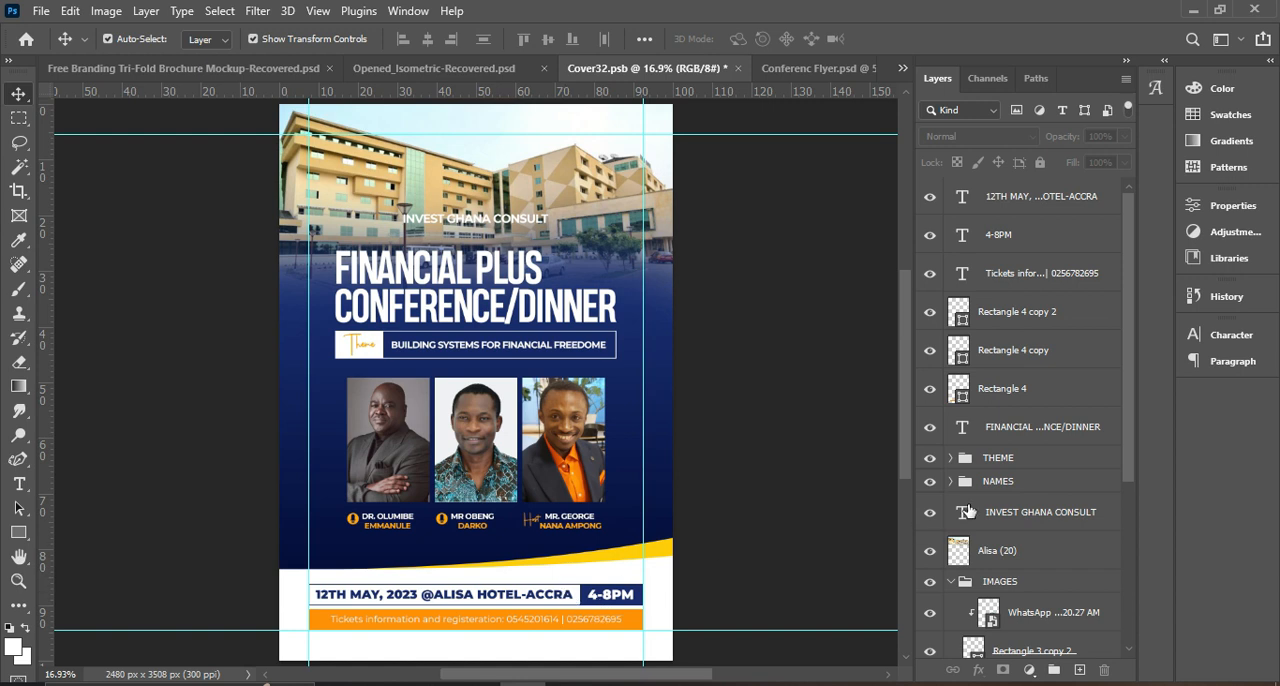
# - Collapse the IMAGES group and nudge the BACKGROUNG group down about 10 px
pyautogui.scroll(-2, 1020, 522)
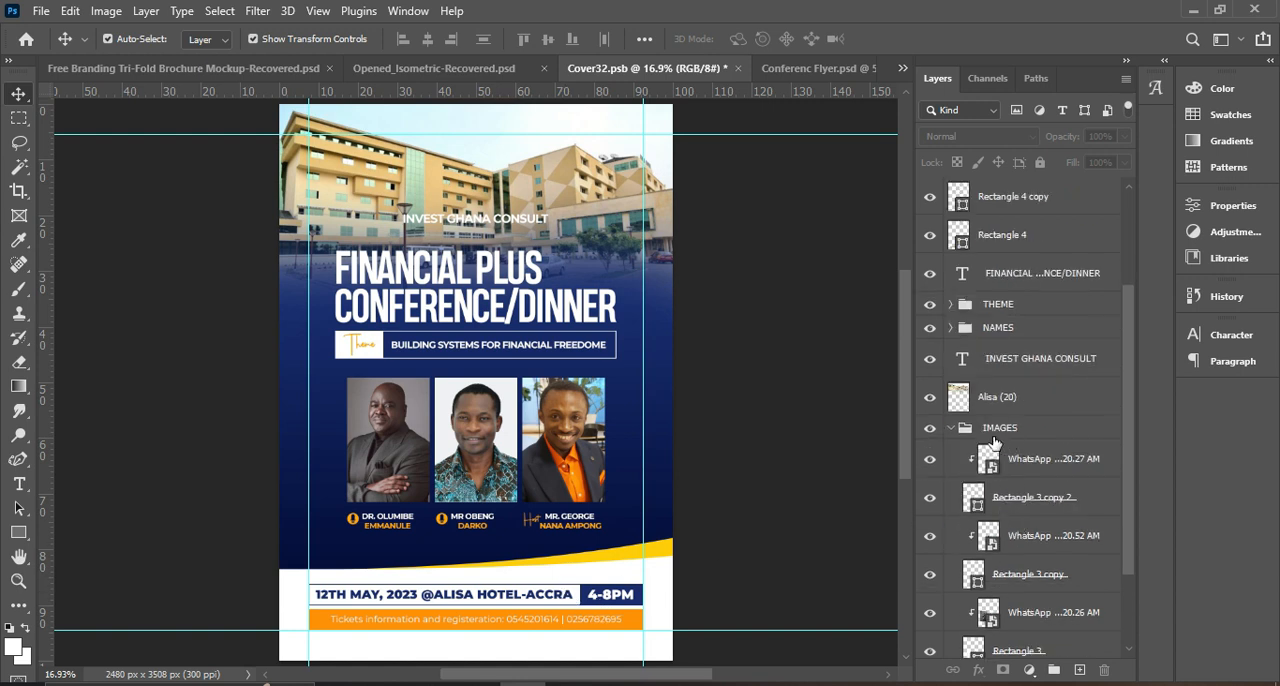
pyautogui.click(951, 428)
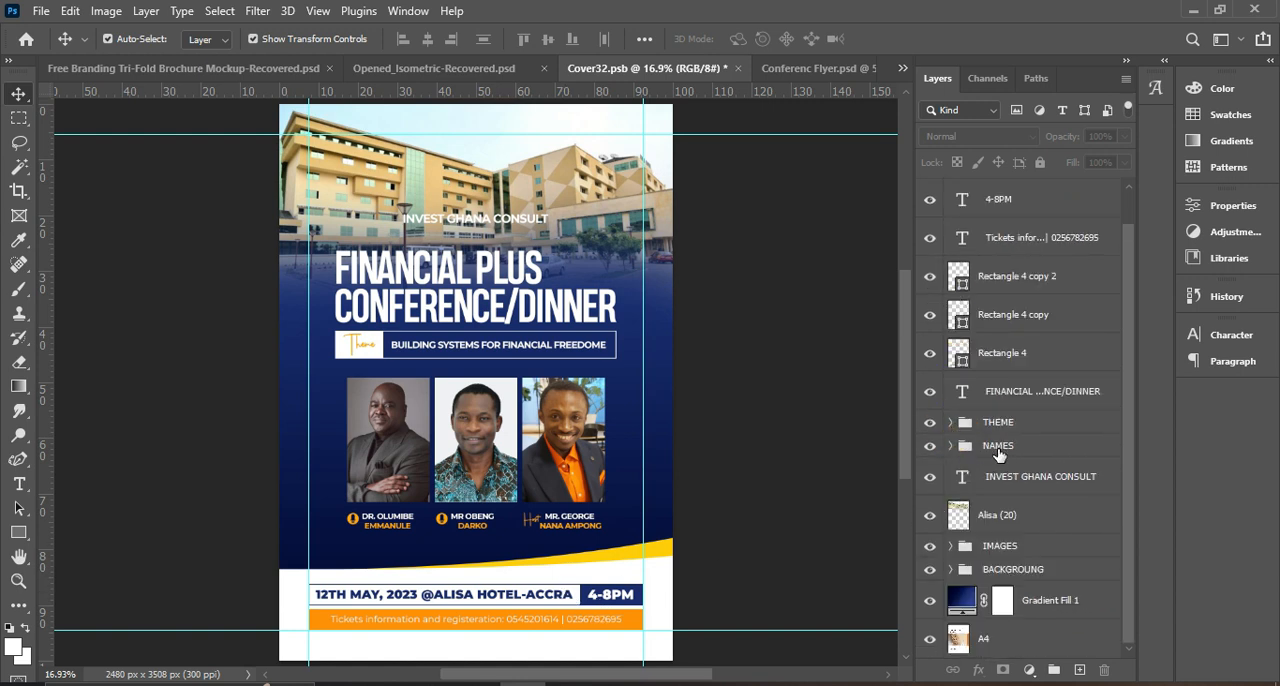
pyautogui.click(1010, 569)
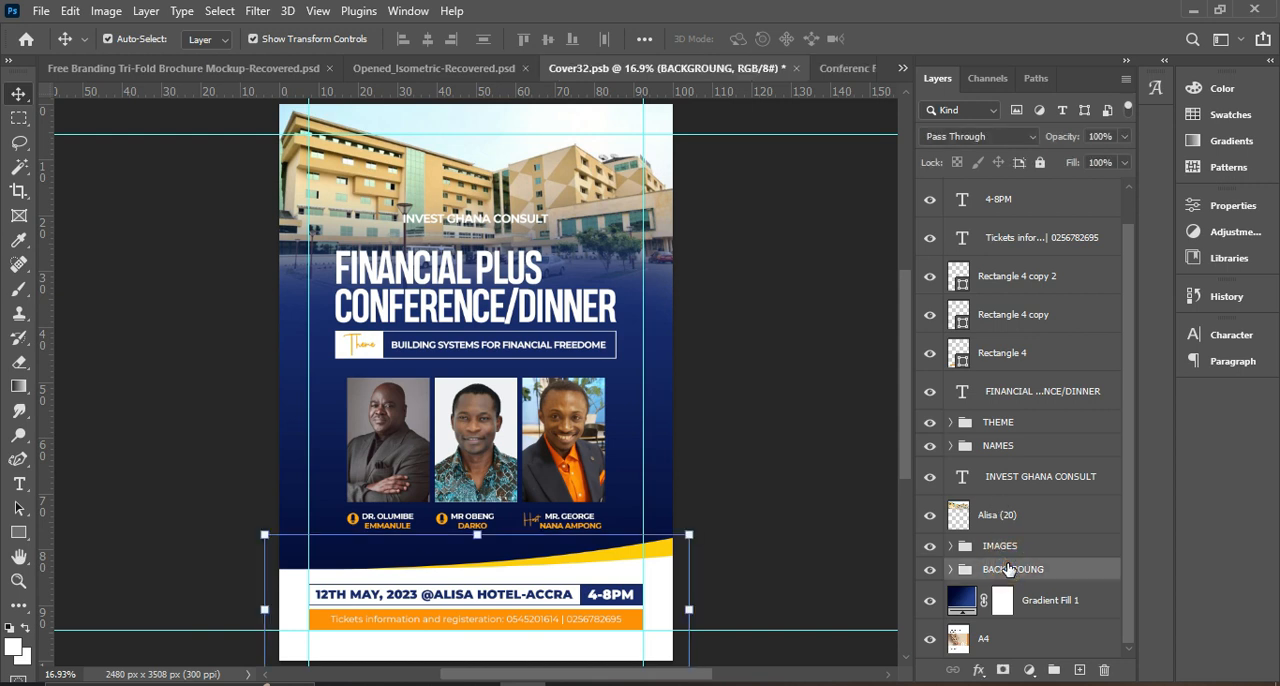
pyautogui.hotkey('shift', 'Down')
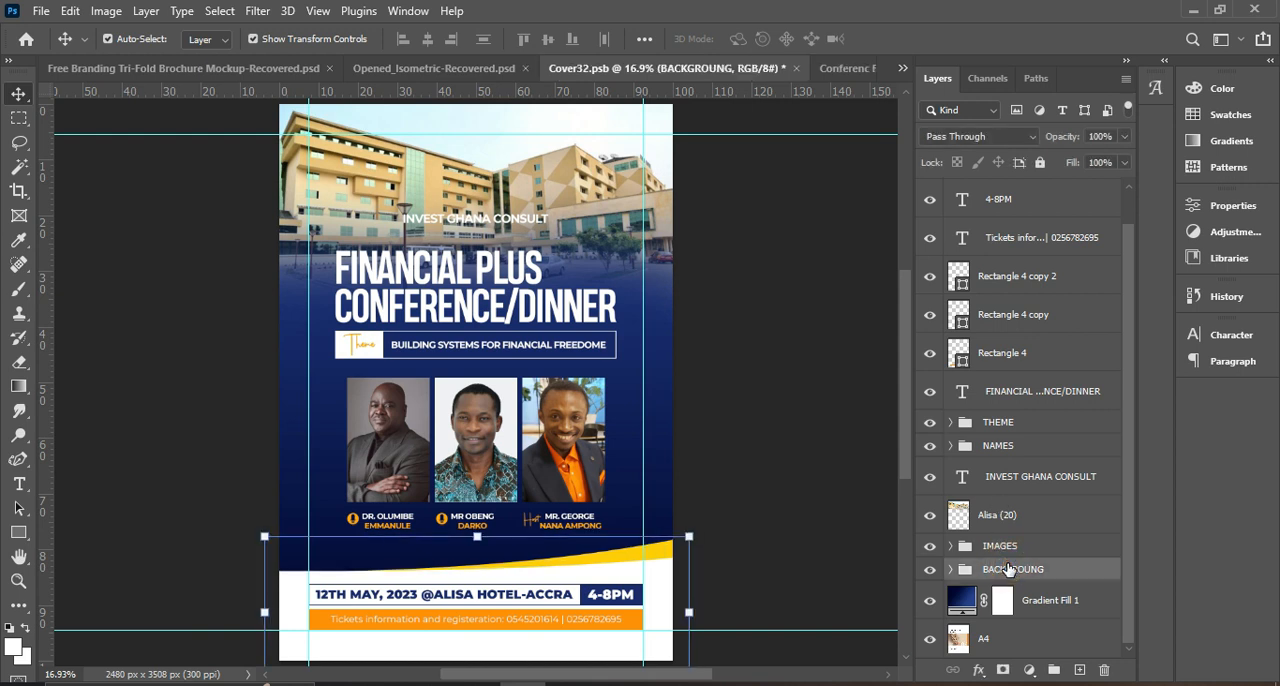
# - Move the NAMES and IMAGES groups down together by about 50 px, closer to the yellow curve
pyautogui.click(1005, 456)
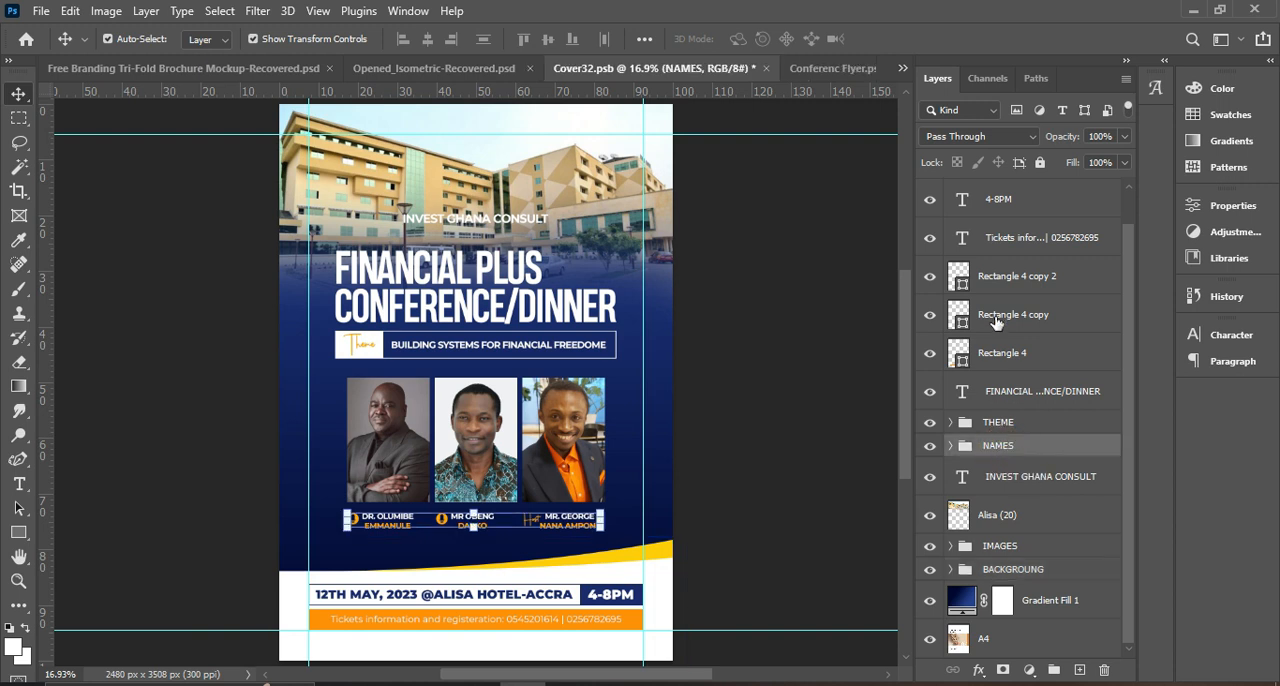
pyautogui.keyDown('ctrl'); pyautogui.click(1005, 549); pyautogui.keyUp('ctrl')
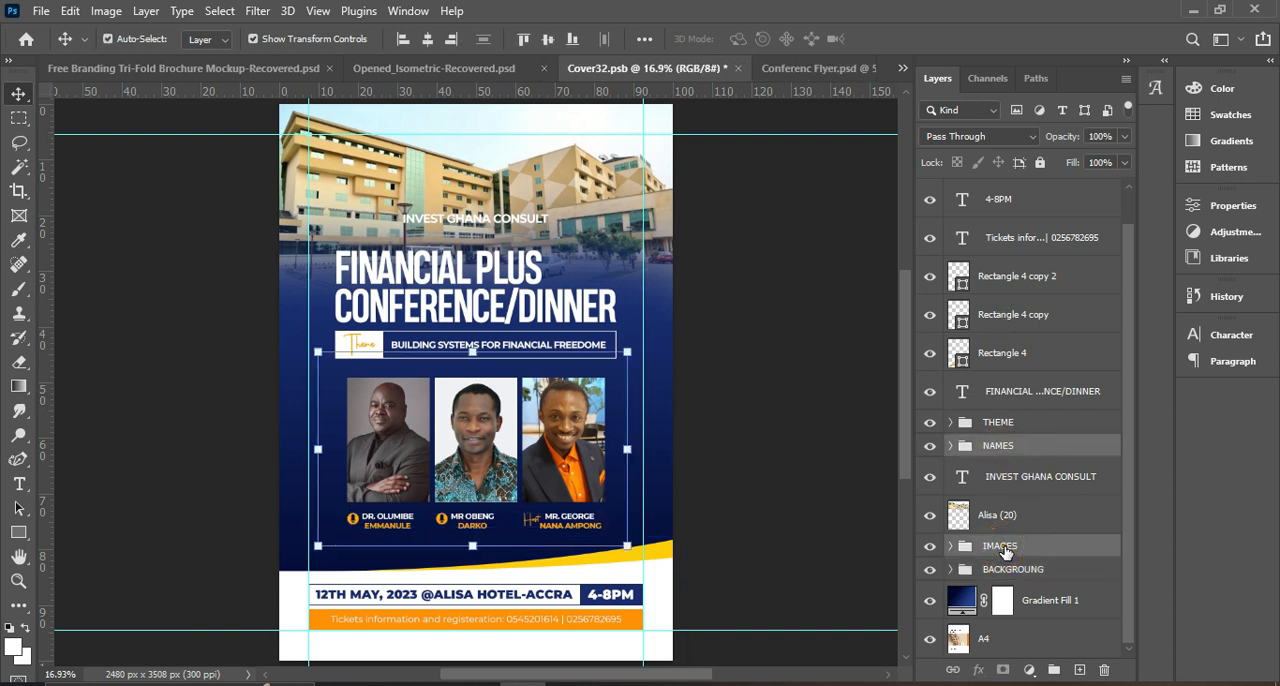
pyautogui.hotkey('shift', 'Down')
pyautogui.hotkey('shift', 'Down')
pyautogui.hotkey('shift', 'Down')
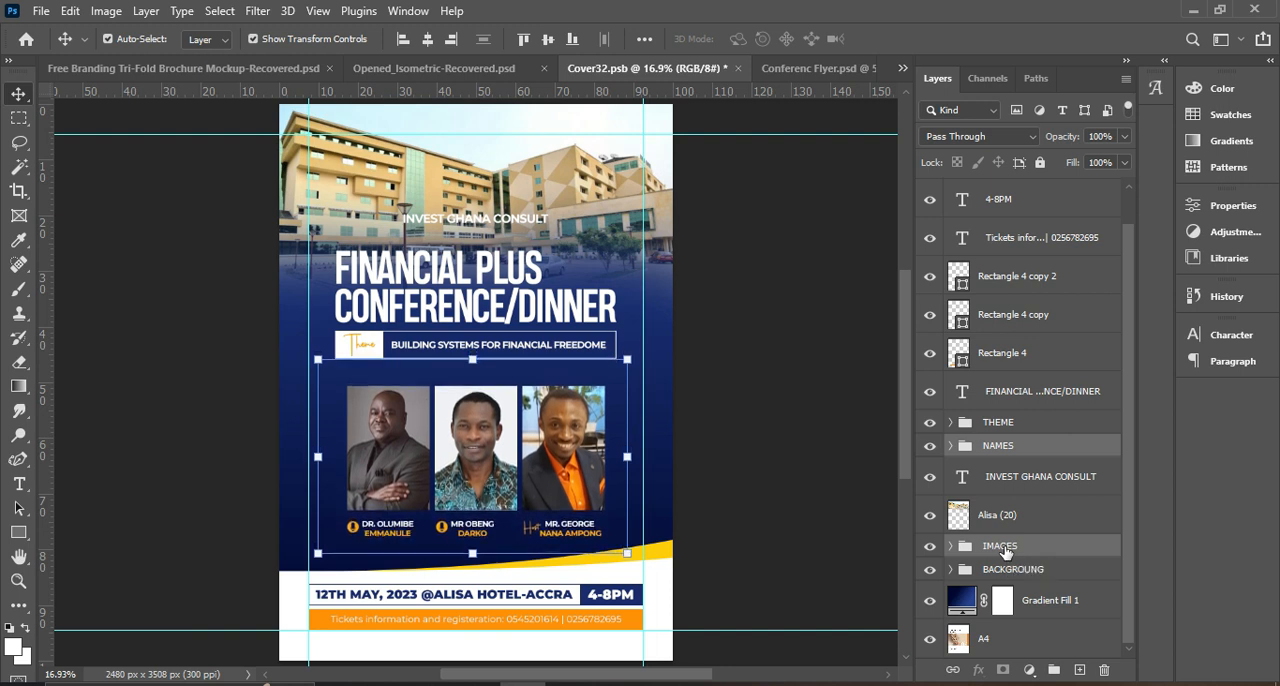
pyautogui.hotkey('shift', 'Down')
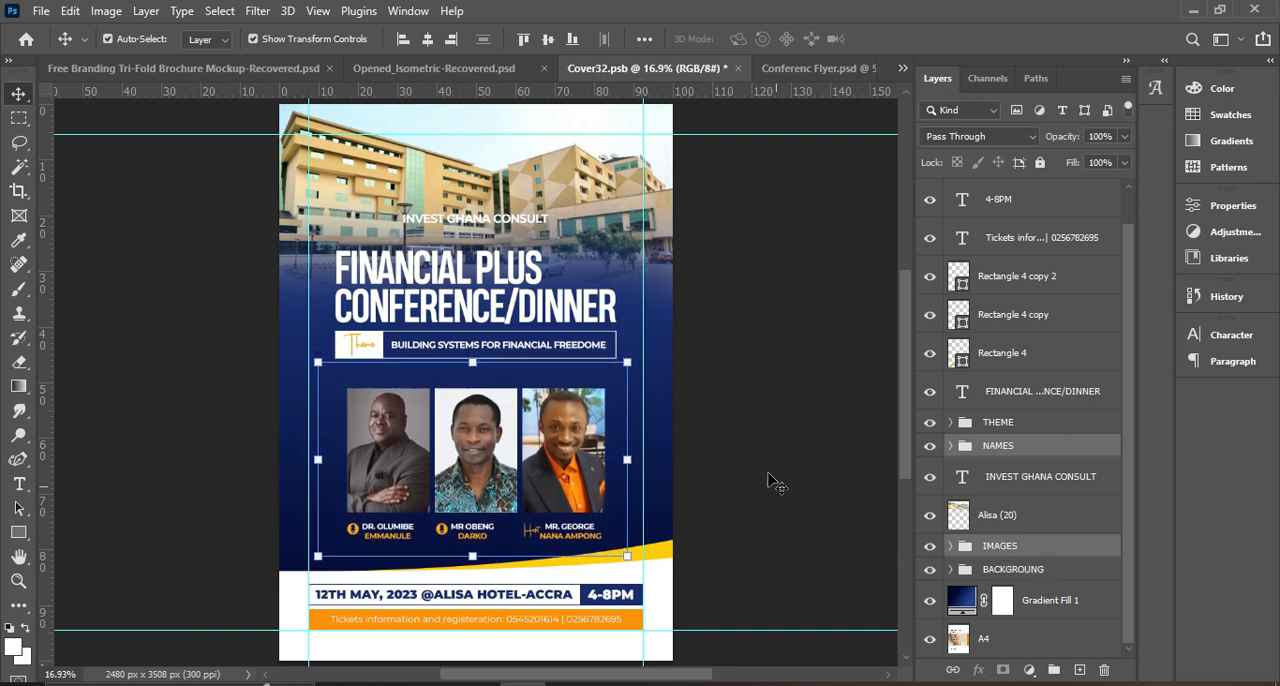
# - Move the FINANCIAL PLUS CONFERENCE/DINNER title and the THEME group down together by about 90 px, just above the portraits
pyautogui.click(1005, 425)
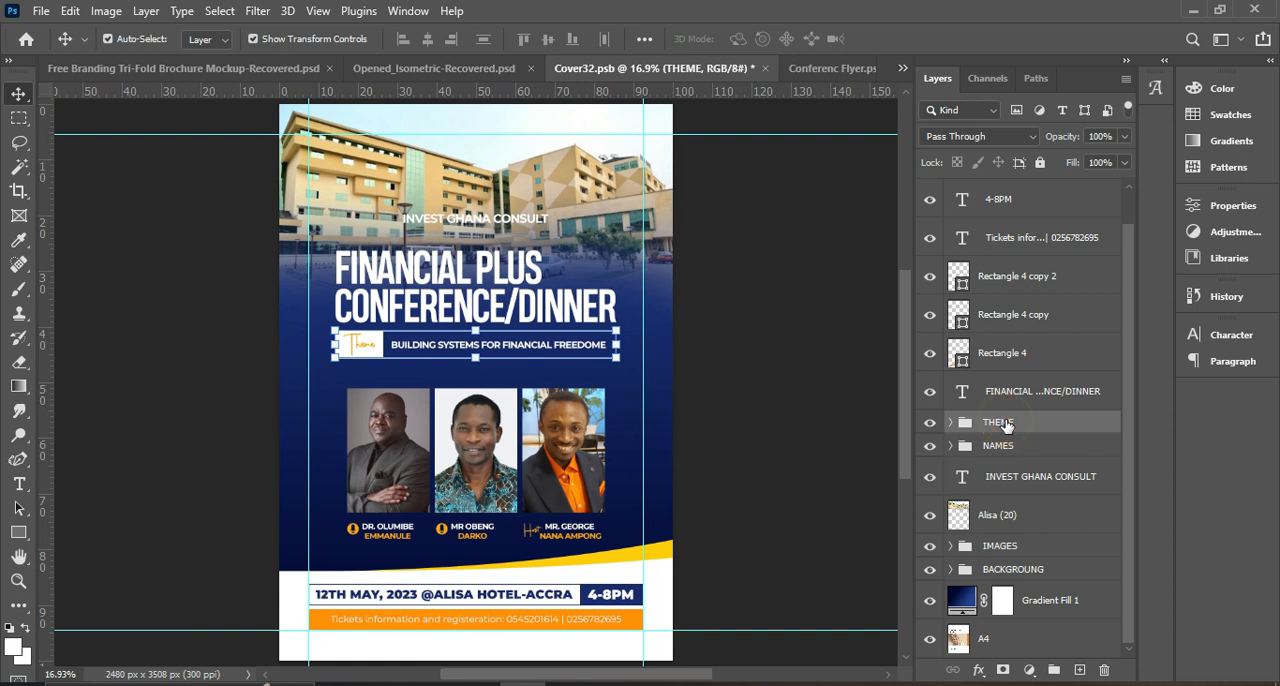
pyautogui.keyDown('shift'); pyautogui.click(1005, 393); pyautogui.keyUp('shift')
pyautogui.hotkey('shift', 'Down')
pyautogui.hotkey('shift', 'Down')
pyautogui.hotkey('shift', 'Down')
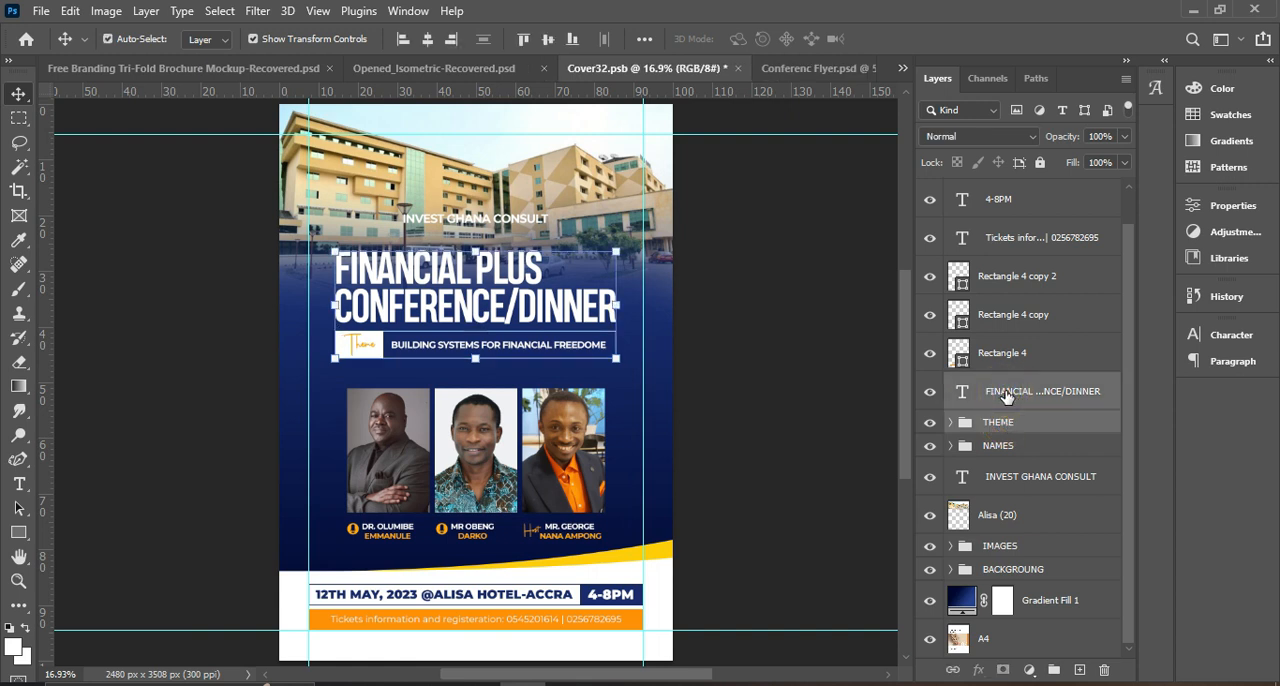
pyautogui.hotkey('shift', 'Down')
pyautogui.hotkey('shift', 'Down')
pyautogui.hotkey('shift', 'Down')
pyautogui.hotkey('shift', 'Down')
pyautogui.hotkey('shift', 'Down')
pyautogui.hotkey('shift', 'Down')
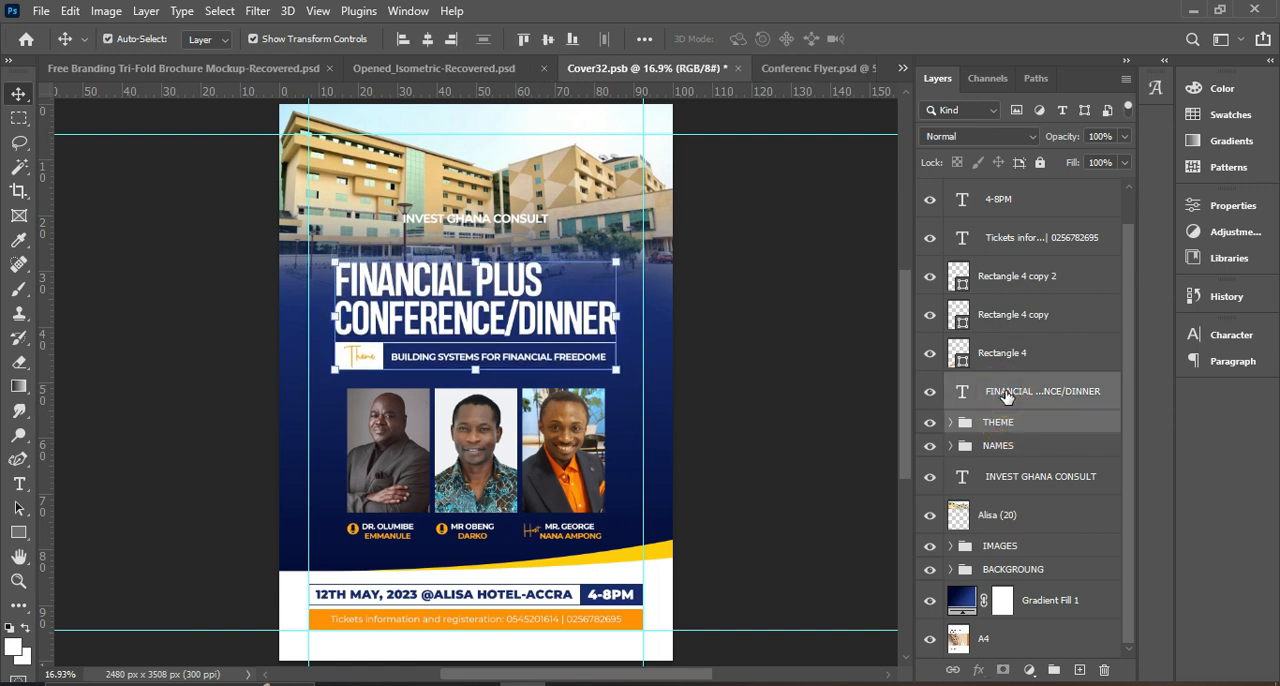
pyautogui.hotkey('shift', 'Down')
pyautogui.hotkey('shift', 'Down')
pyautogui.hotkey('shift', 'Down')
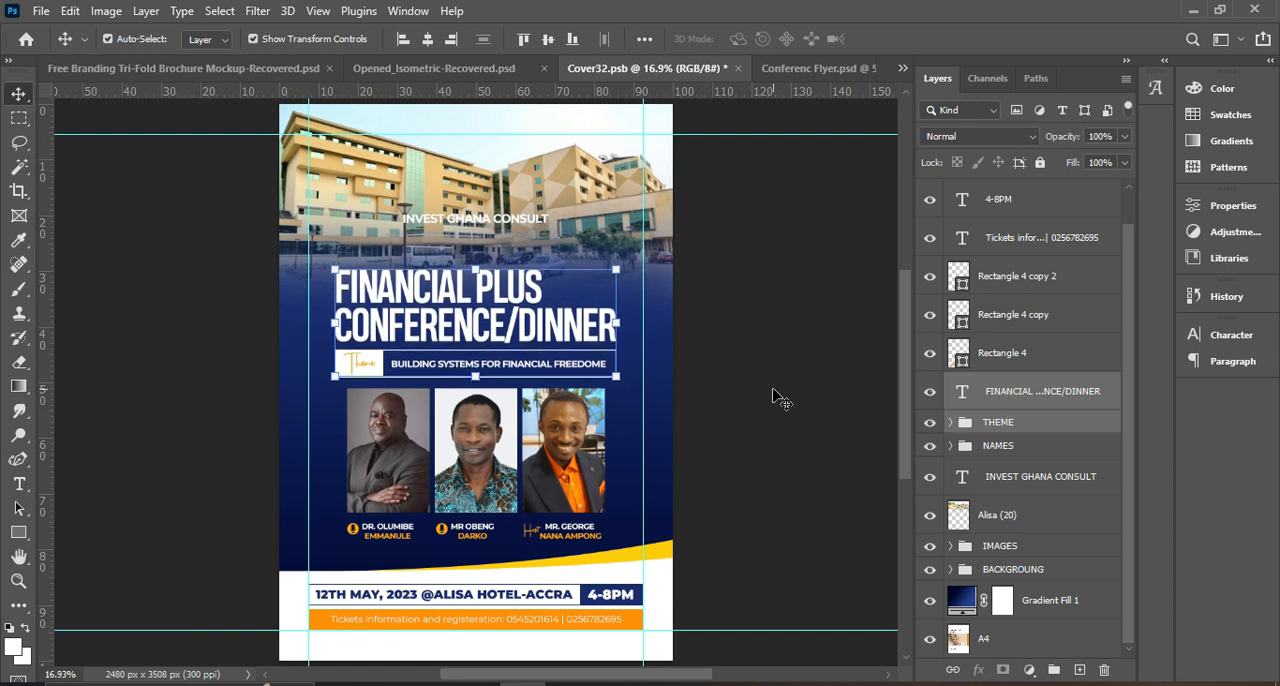
pyautogui.hotkey('shift', 'Up')
pyautogui.click(743, 299)
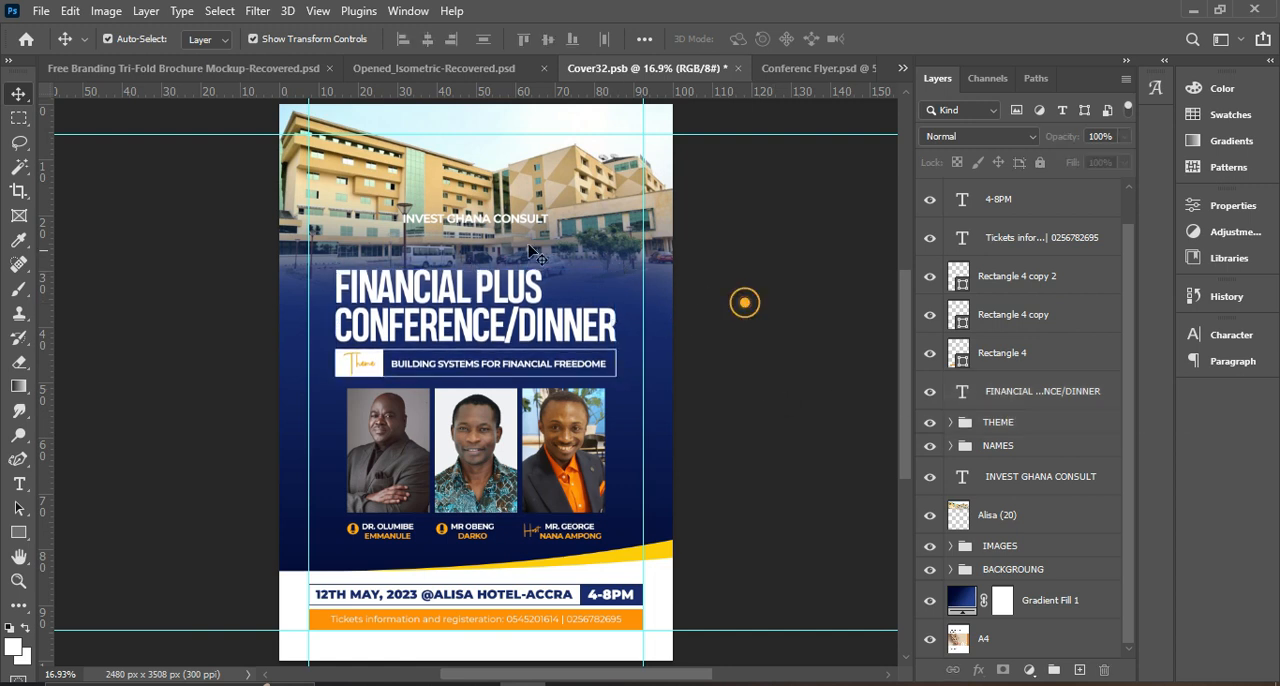
# - Move the INVEST GHANA CONSULT text down towards the title, keeping it roughly centred on the flyer
pyautogui.moveTo(479, 220); pyautogui.dragTo(477, 233)
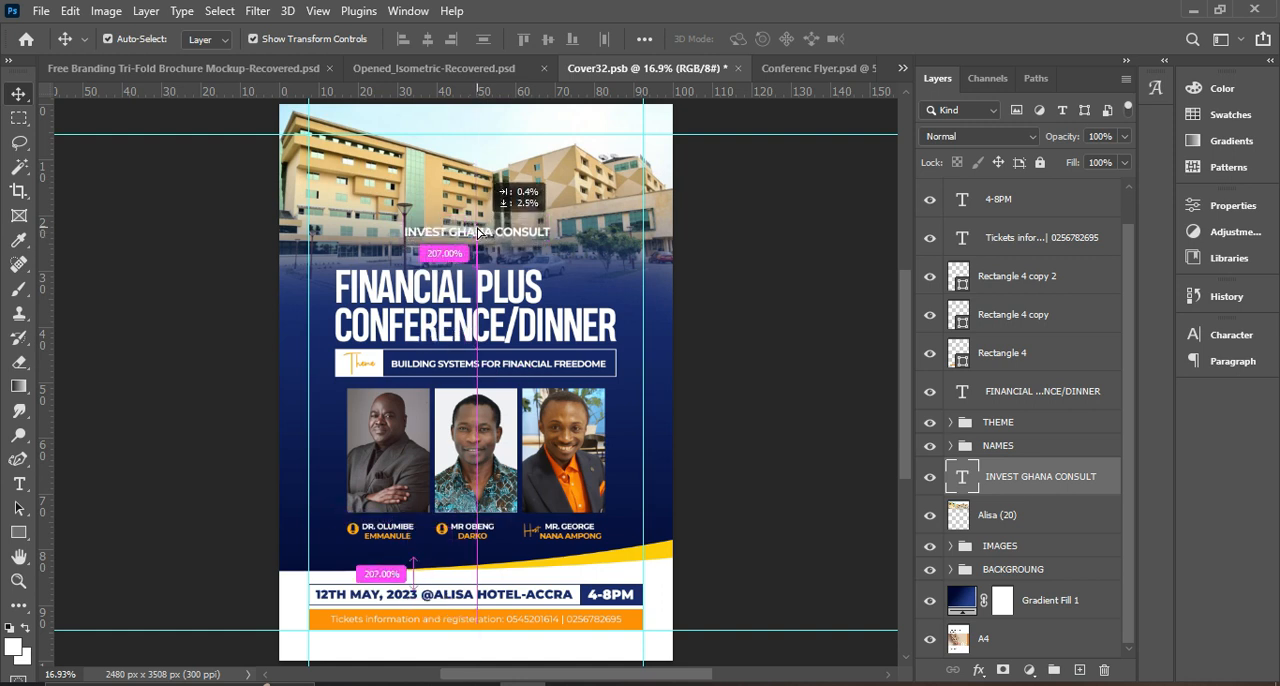
pyautogui.click(730, 304)
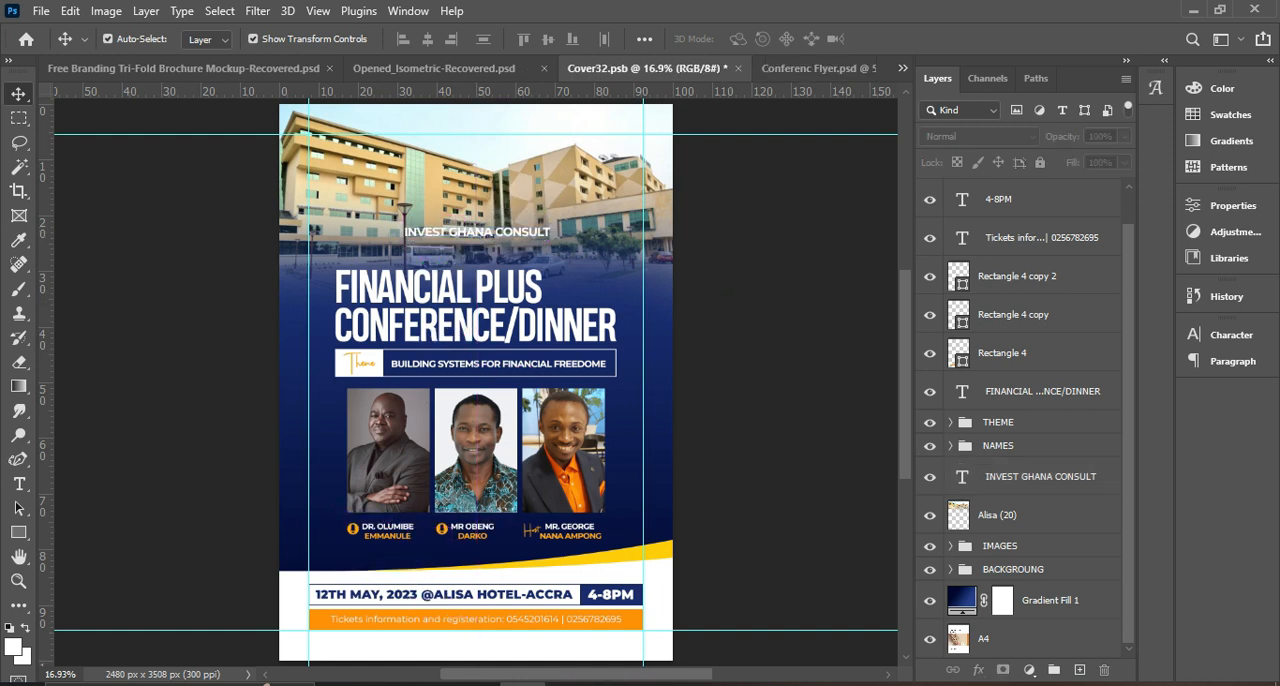
# - After checking FRONT.jpg, draw a rectangle about 504 × 878 px over the first portrait, extending past its outer edge
pyautogui.hotkey('alt', 'Tab')
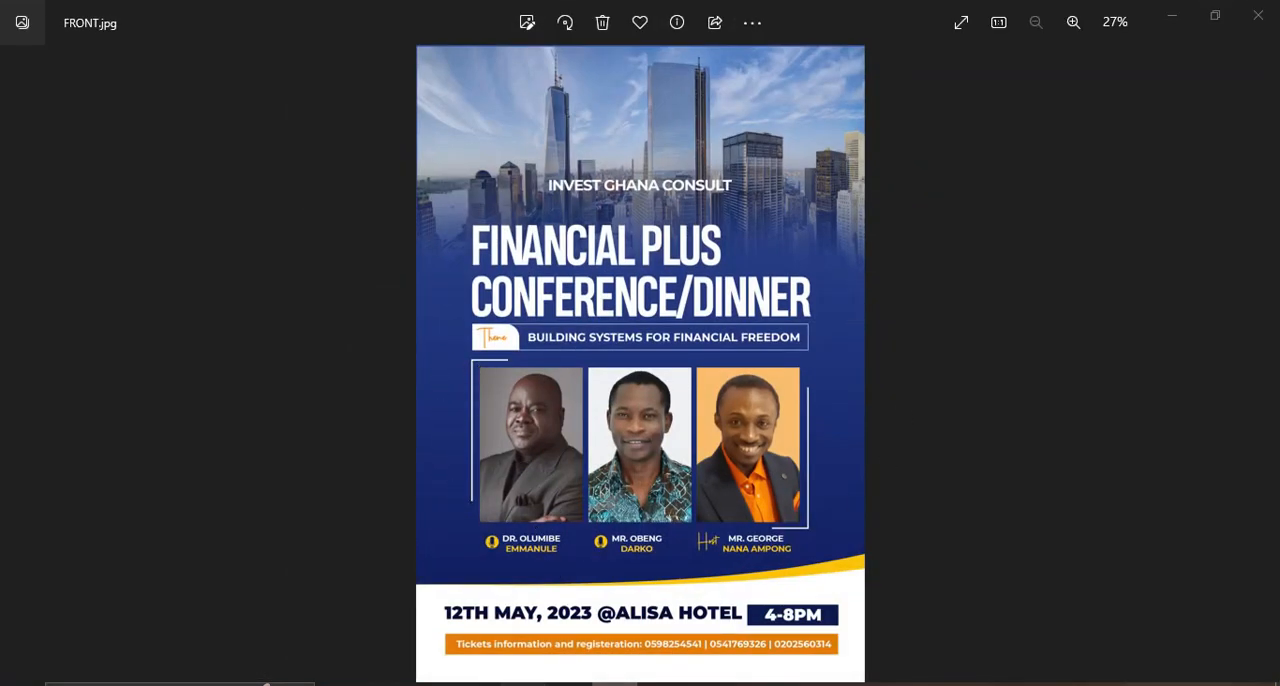
pyautogui.hotkey('alt', 'Tab')
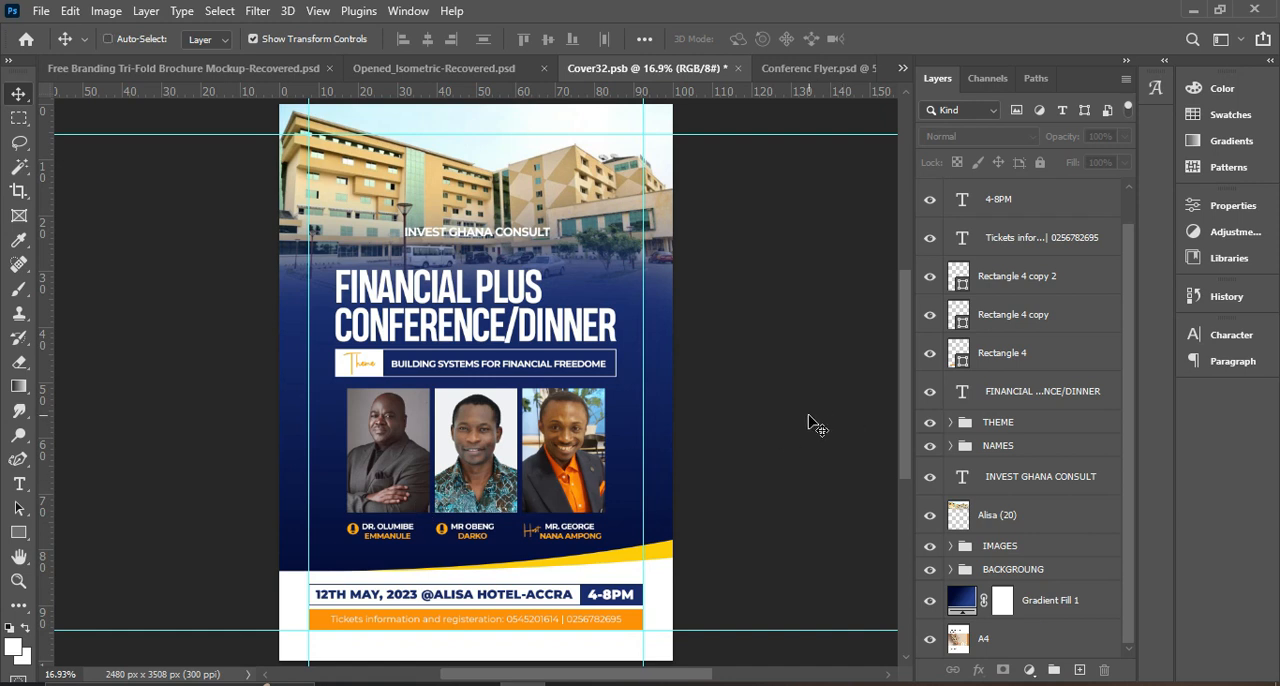
pyautogui.hotkey('ctrl', '+')
pyautogui.scroll(-3, 705, 393)
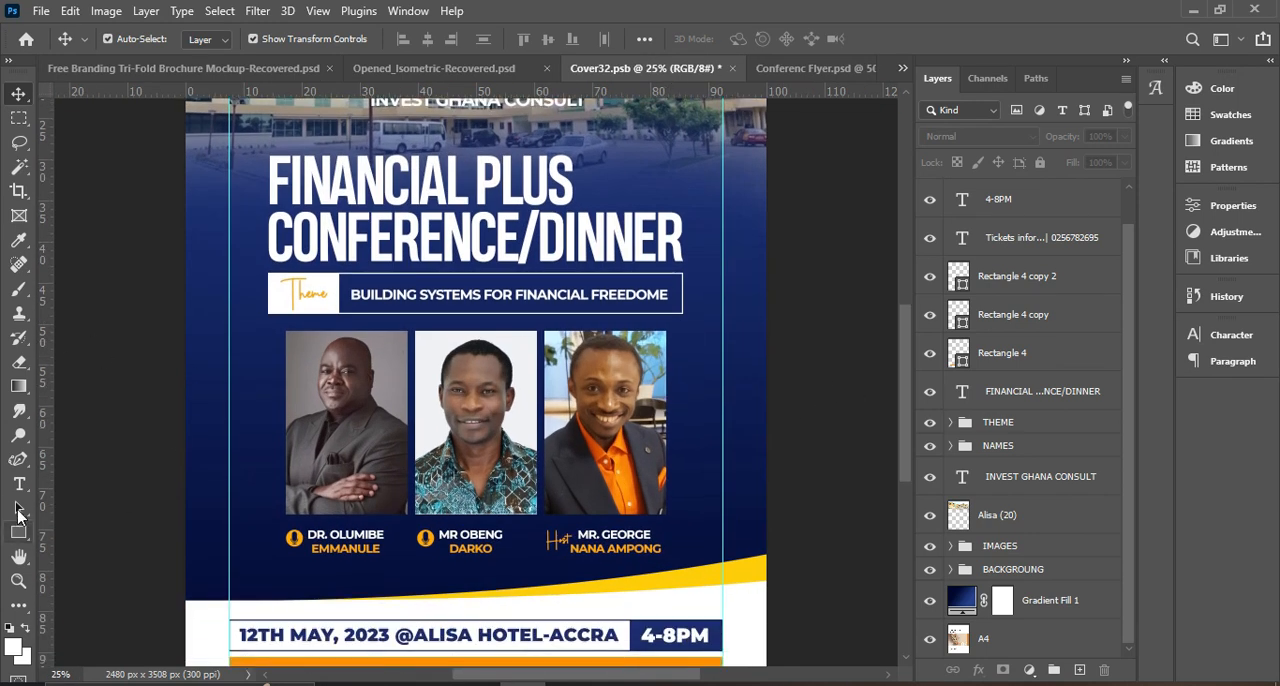
pyautogui.click(19, 530)
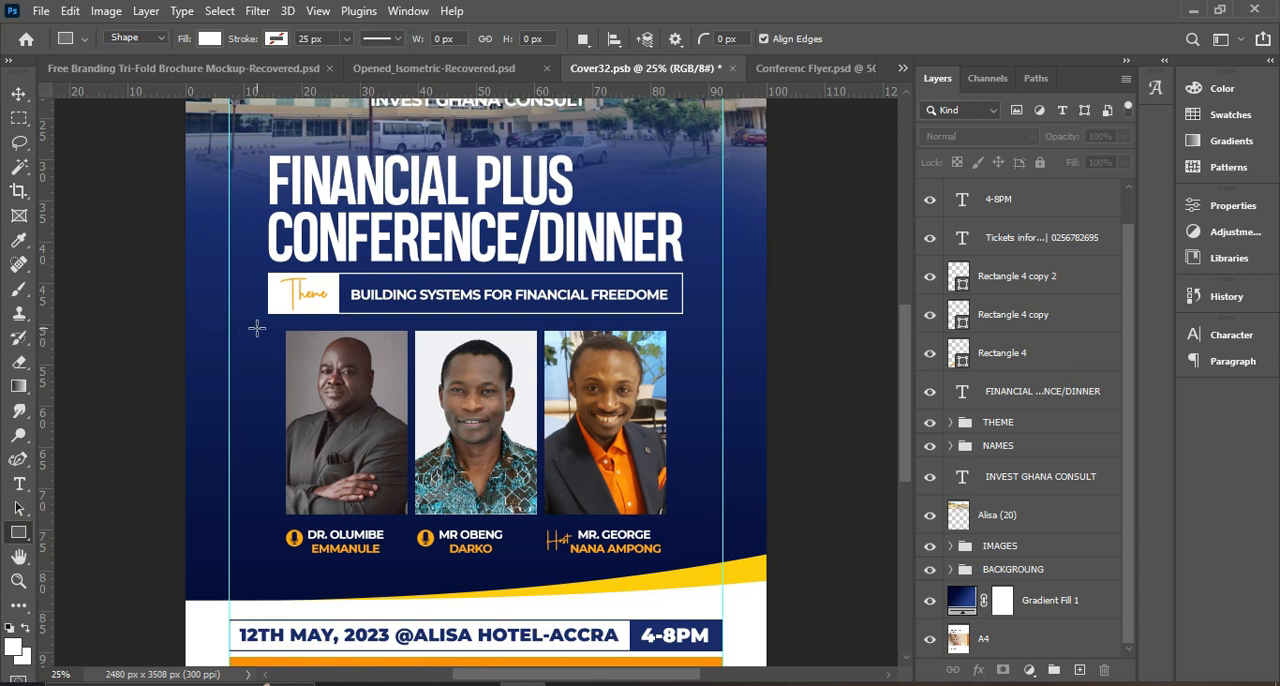
pyautogui.moveTo(258, 326); pyautogui.dragTo(376, 527)
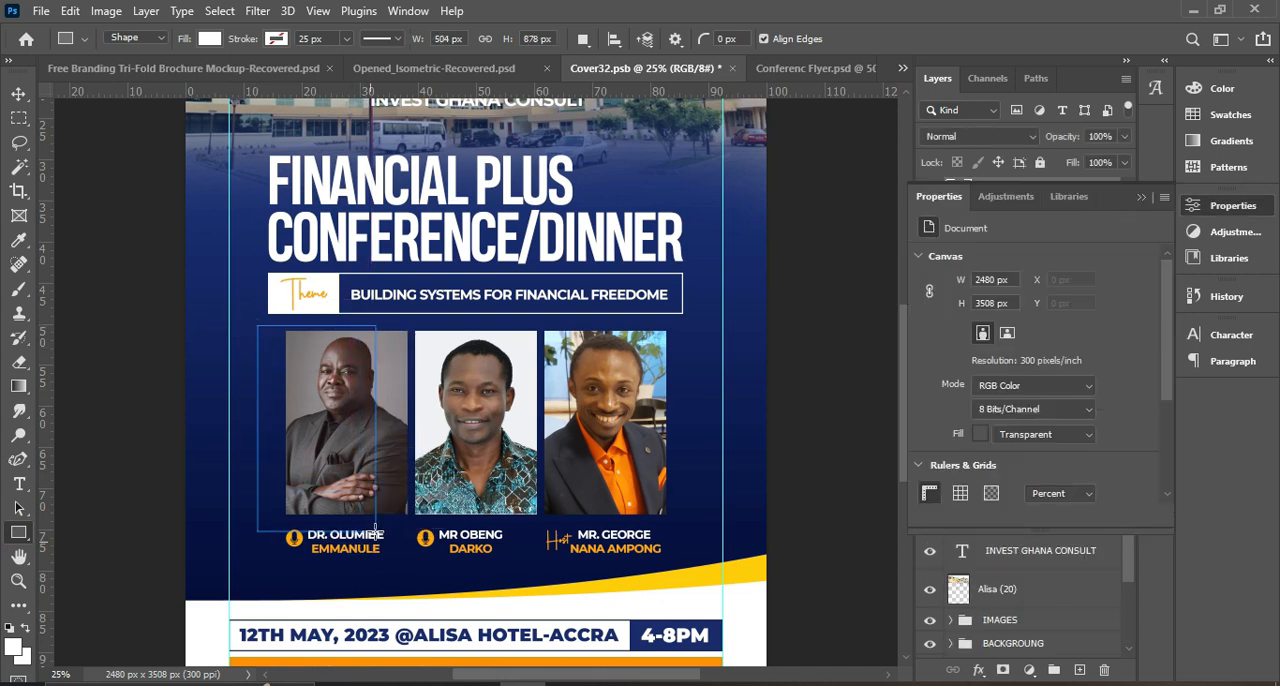
# - Remove the new rectangle's fill and give it a white 5 px stroke
pyautogui.click(207, 38)
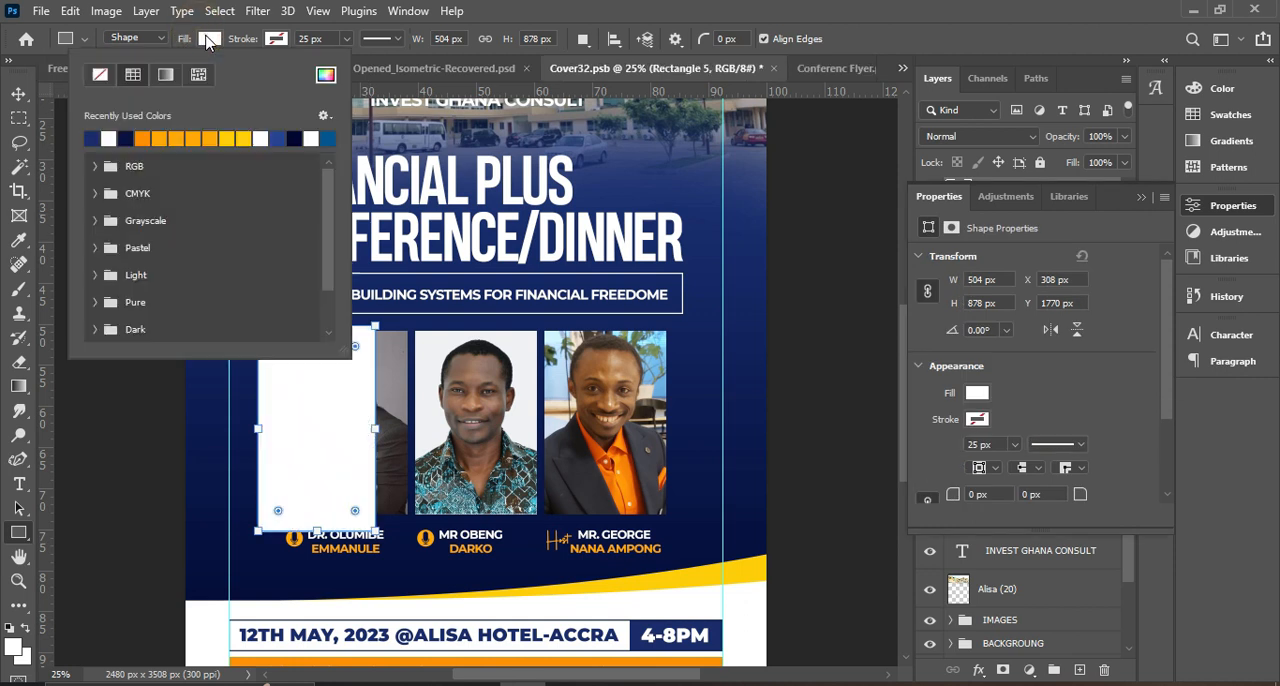
pyautogui.click(100, 74)
pyautogui.click(278, 39)
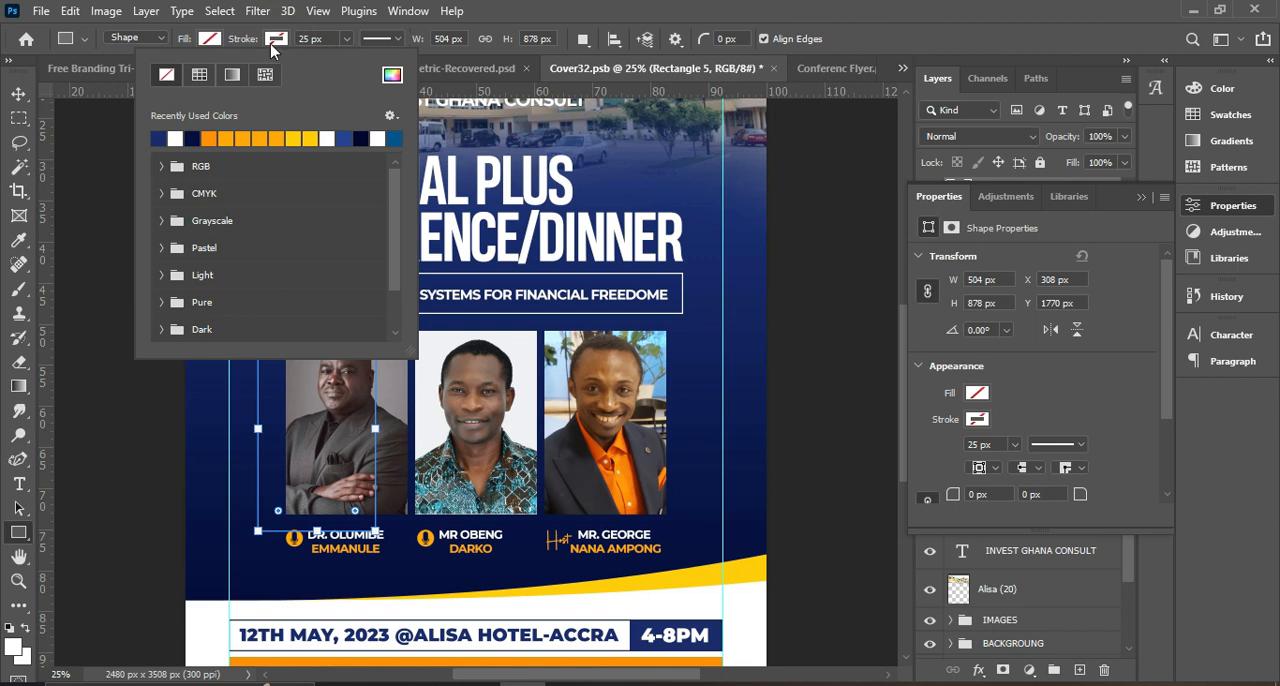
pyautogui.click(175, 136)
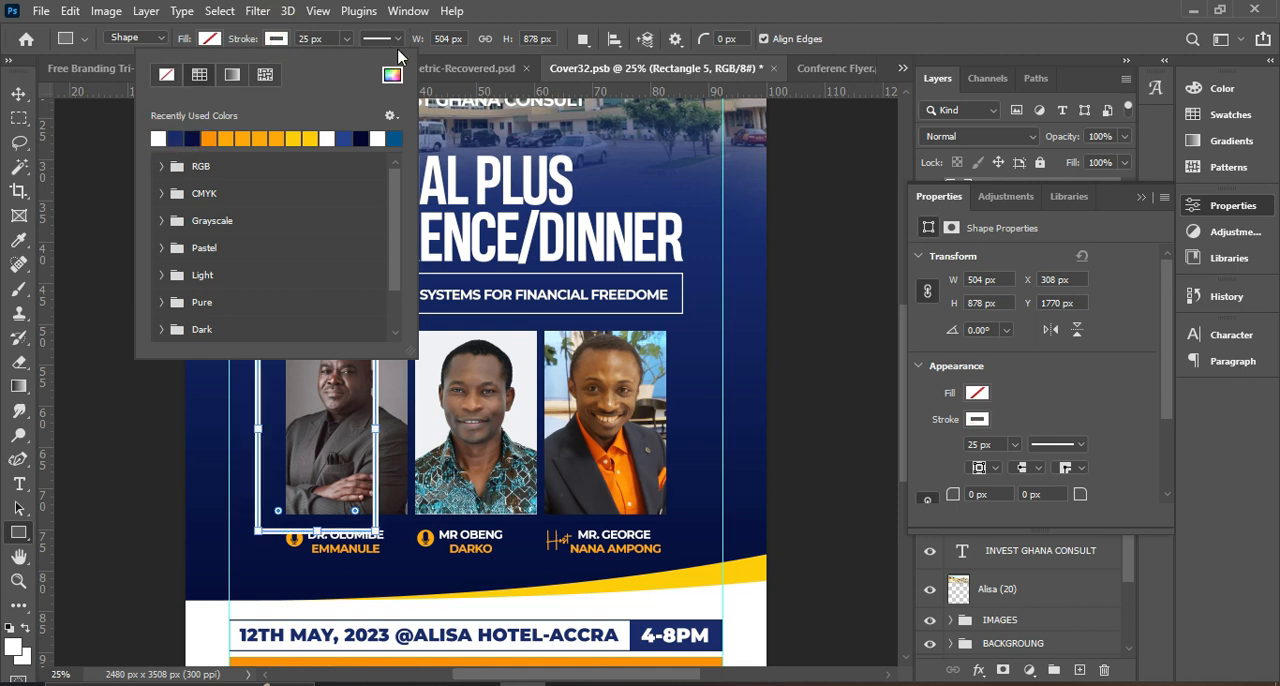
pyautogui.click(347, 40)
pyautogui.moveTo(348, 62); pyautogui.dragTo(259, 68)
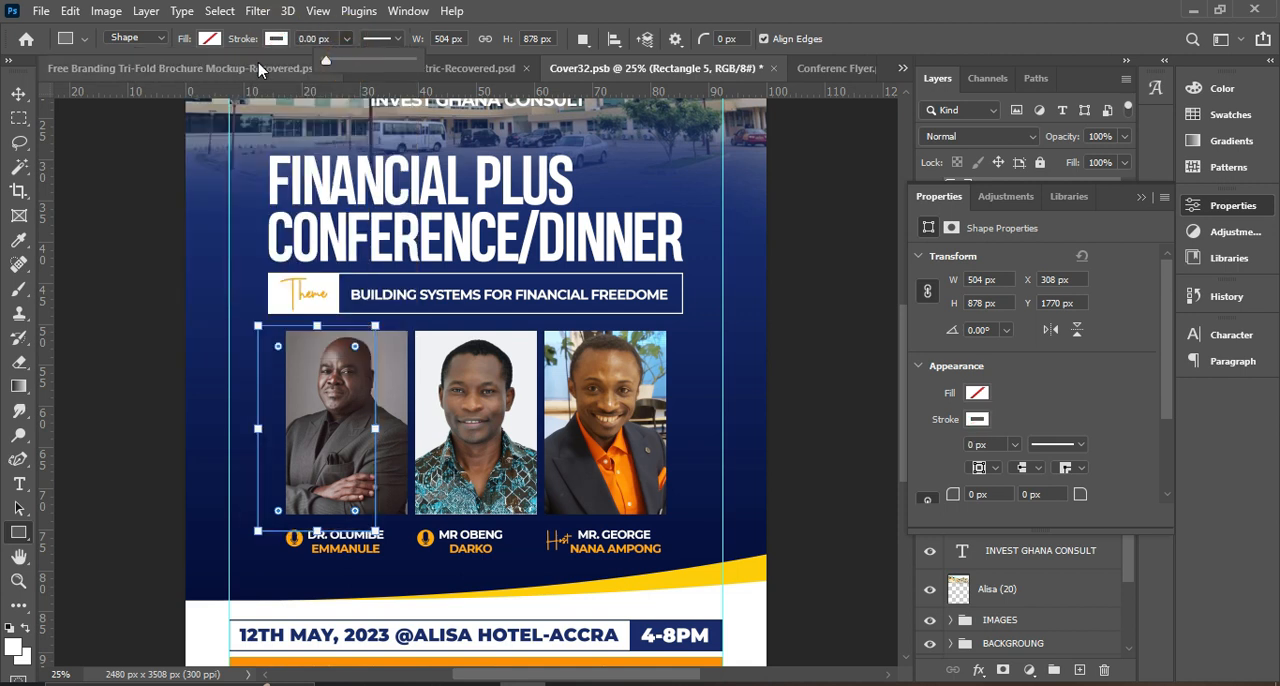
pyautogui.press('Up')
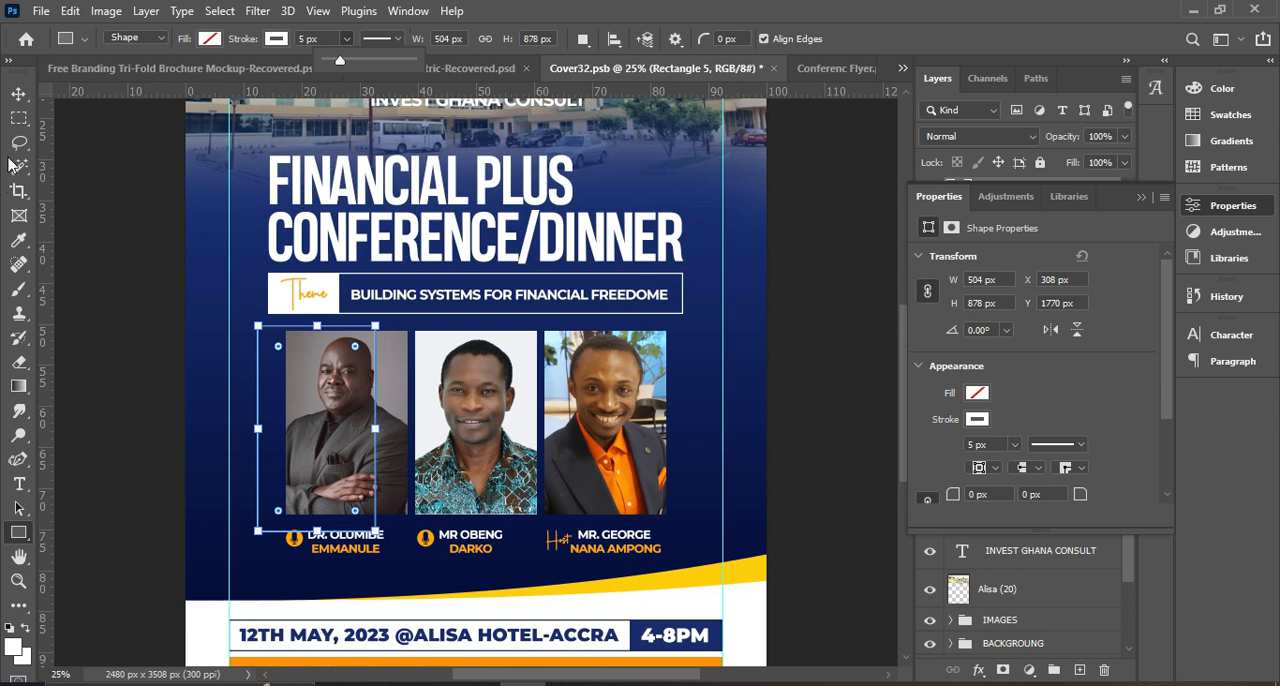
# - Rasterize the outlined Rectangle 5 layer
pyautogui.click(18, 93)
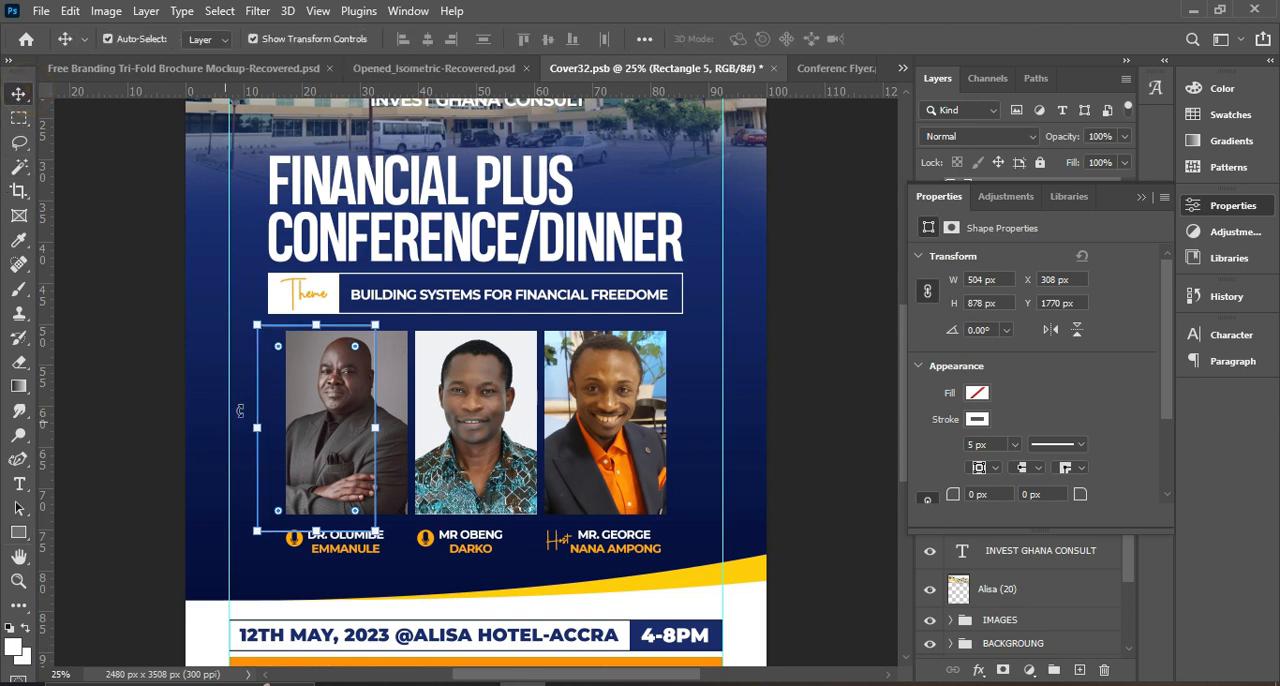
pyautogui.click(1138, 198)
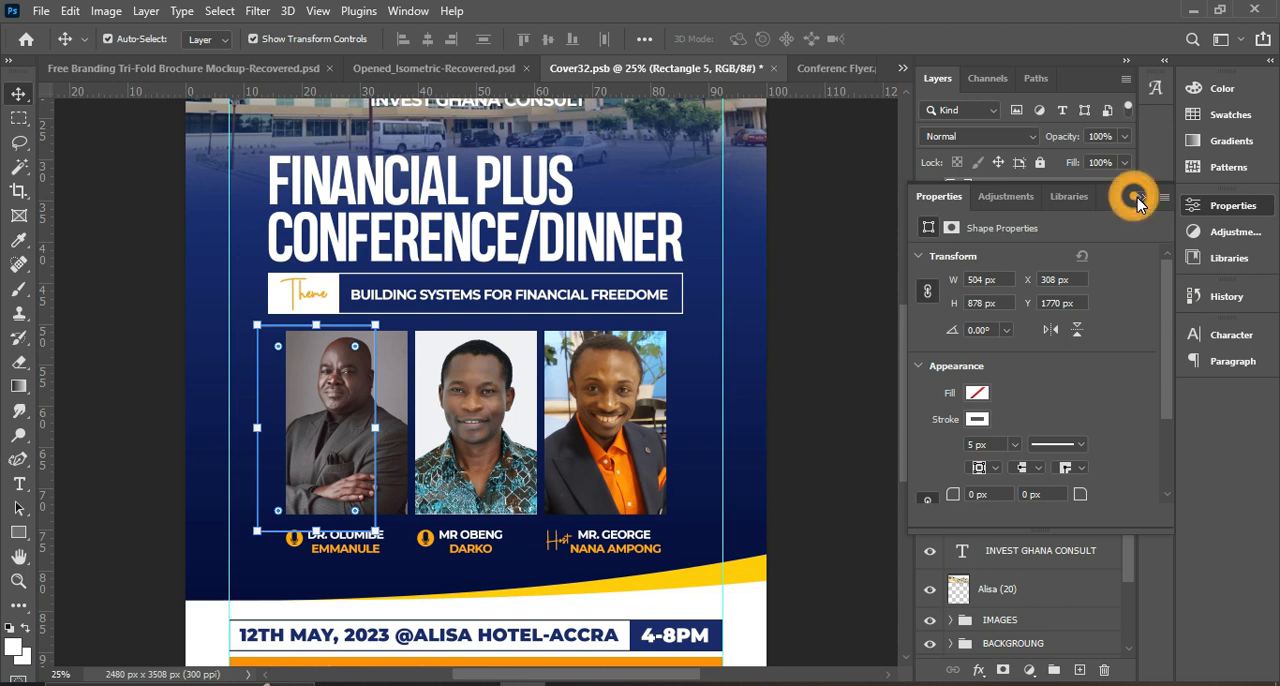
pyautogui.rightClick(1004, 230)
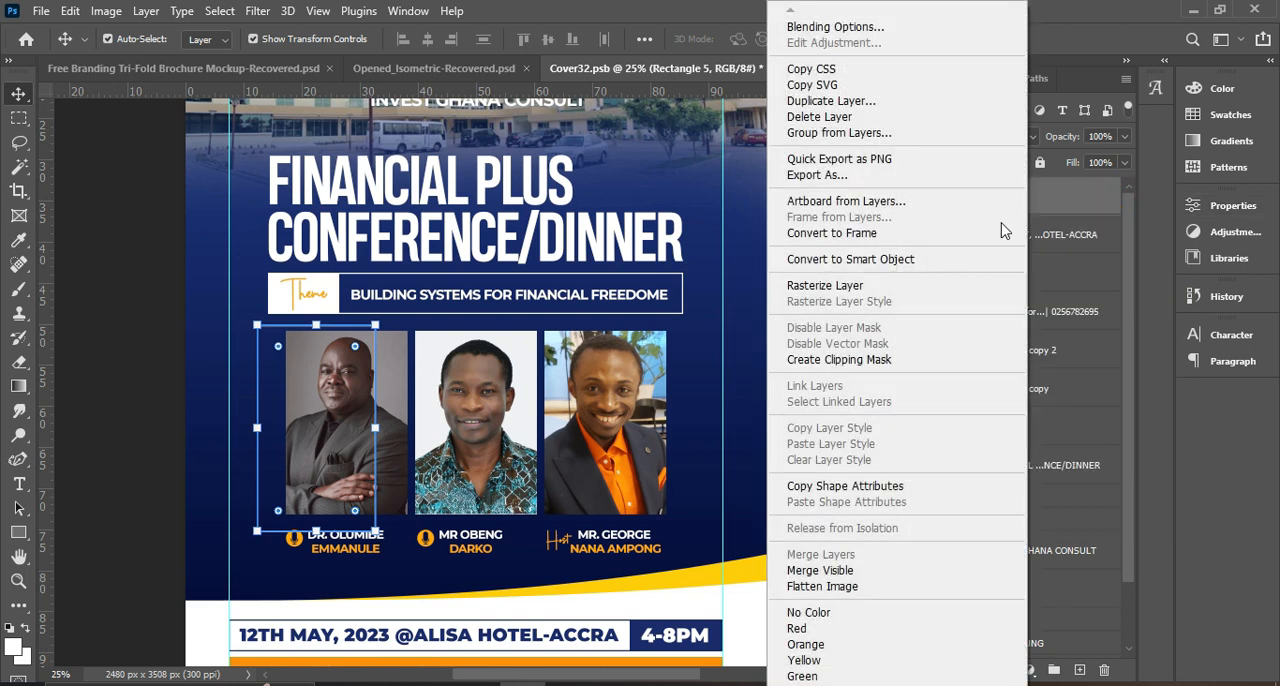
pyautogui.click(846, 359)
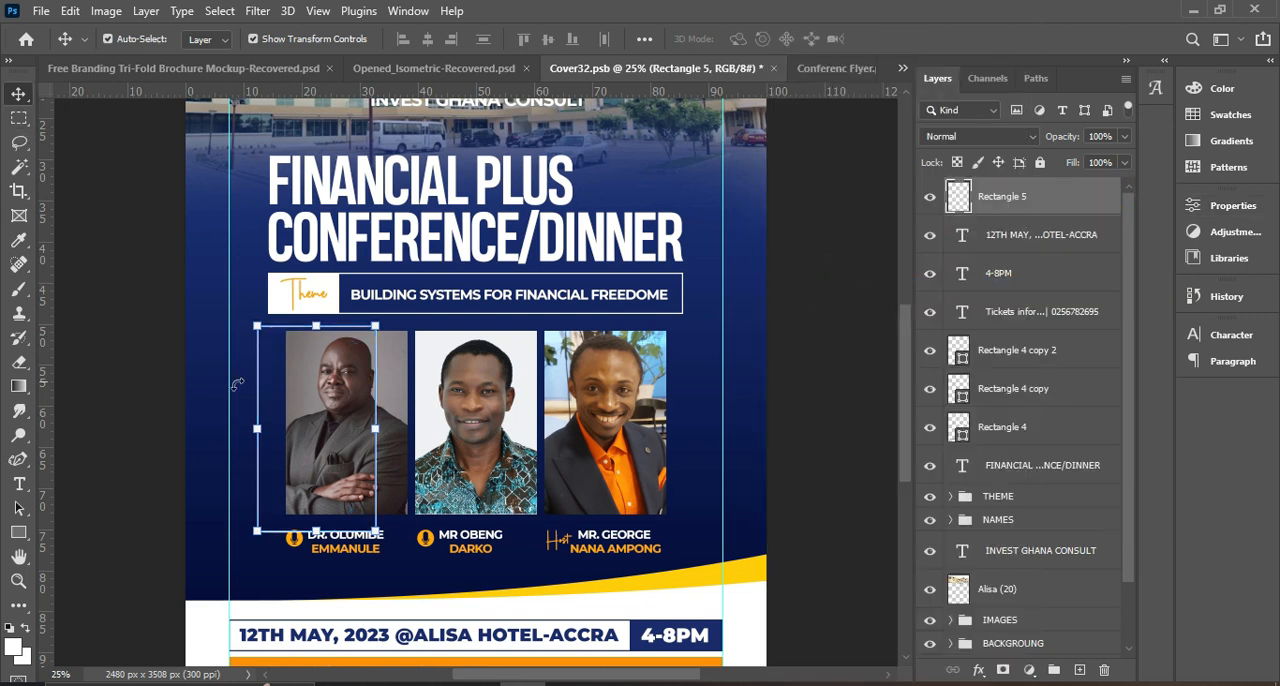
# - Nudge the rasterized white outline slightly up and right around the first portrait
pyautogui.press('Up')
pyautogui.press('Up')
pyautogui.press('Up')
pyautogui.press('Up')
pyautogui.press('Up')
pyautogui.press('Up')
pyautogui.press('Up')
pyautogui.press('Up')
pyautogui.press('Up')
pyautogui.press('Up')
pyautogui.press('Up')
pyautogui.press('Up')
pyautogui.press('Up')
pyautogui.press('Up')
pyautogui.press('Up')
pyautogui.press('Up')
pyautogui.press('Right')
pyautogui.press('Right')
pyautogui.press('Right')
pyautogui.press('Right')
pyautogui.press('Right')
pyautogui.press('Right')
pyautogui.press('Right')
pyautogui.press('Right')
pyautogui.press('Right')
pyautogui.press('Right')
pyautogui.press('Right')
pyautogui.press('Right')
pyautogui.press('Right')
pyautogui.press('Right')
pyautogui.press('Right')
pyautogui.press('Right')
pyautogui.press('Right')
pyautogui.press('Right')
pyautogui.press('Right')
pyautogui.press('Right')
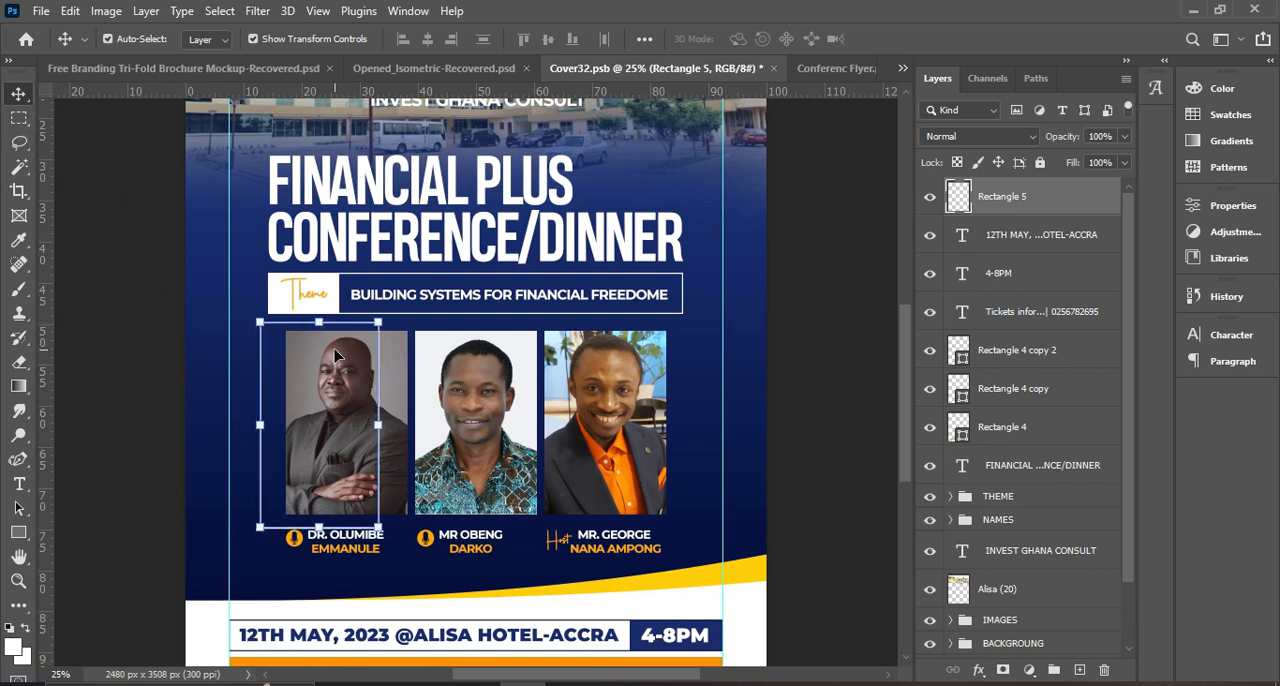
# - Add a vertical guide at the title's left edge and nudge the white Rectangle 5 outline right to align with it
pyautogui.moveTo(50, 372); pyautogui.dragTo(268, 368)
pyautogui.press('Right')
pyautogui.press('Right')
pyautogui.press('Right')
pyautogui.press('Right')
pyautogui.press('Right')
pyautogui.press('Right')
pyautogui.press('Right')
pyautogui.press('Right')
pyautogui.moveTo(267, 140); pyautogui.dragTo(269, 140)
pyautogui.press('Right')
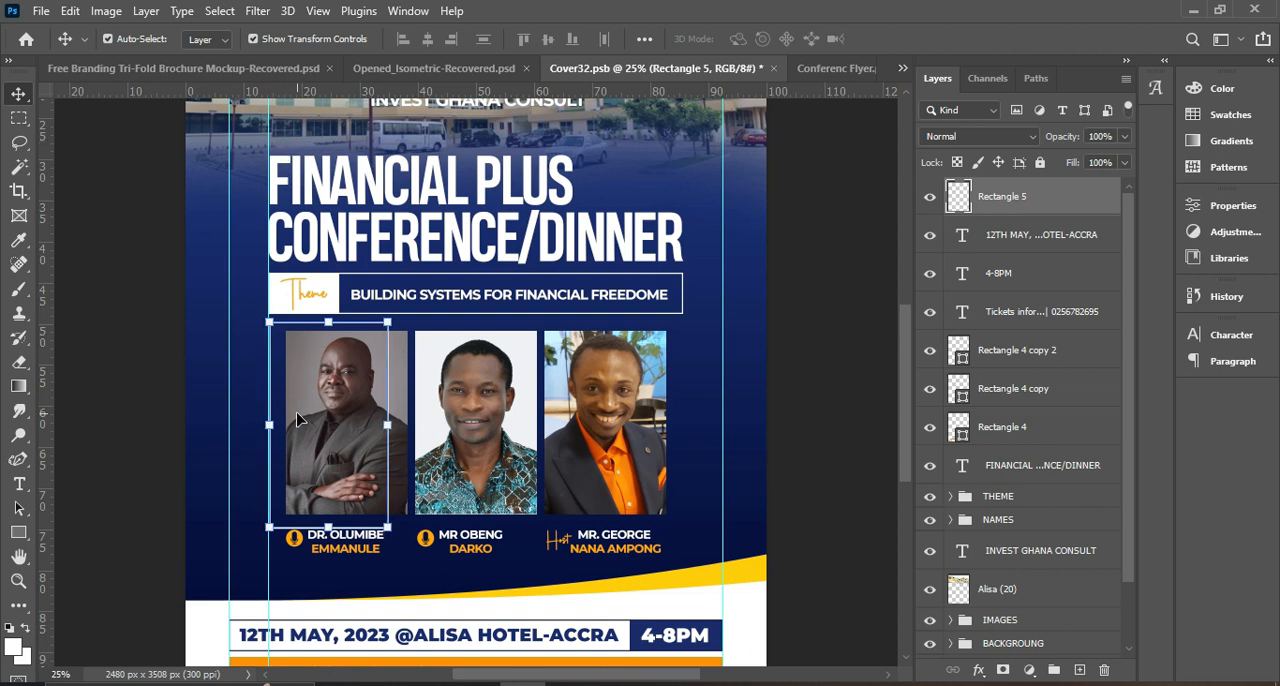
pyautogui.press('Left')
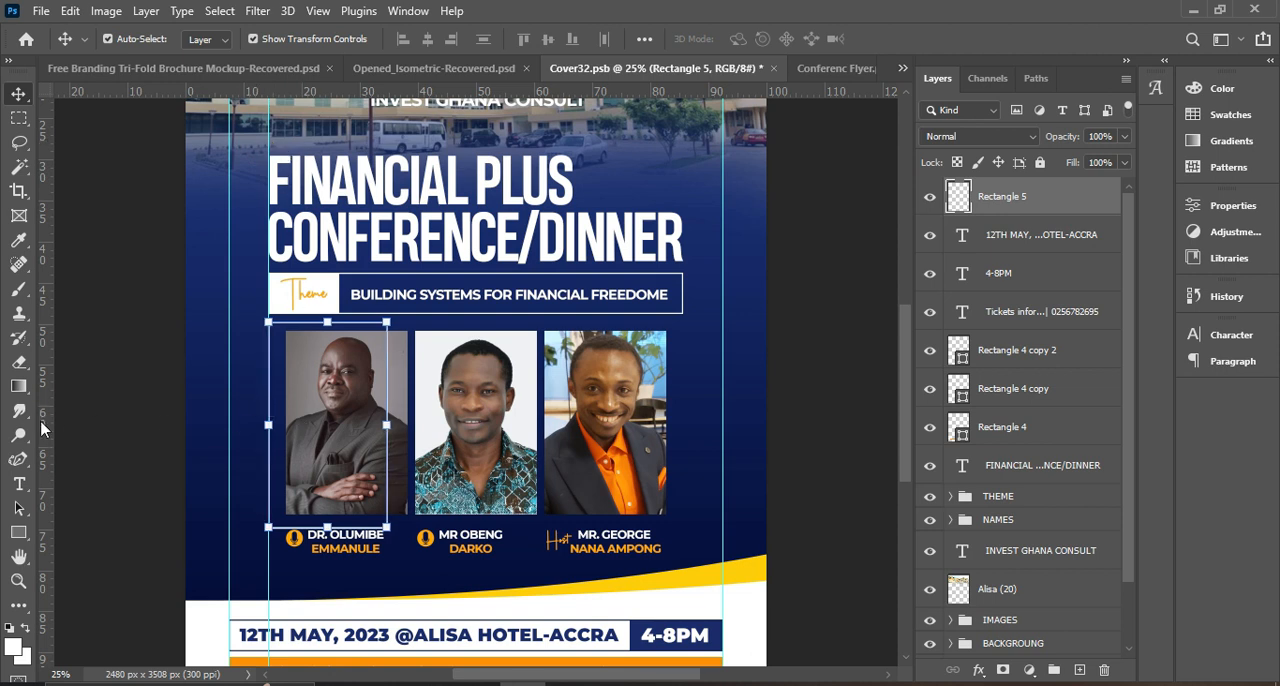
# - Delete the lower and right parts of the white outline, leaving an L-shaped upper-left corner, and remove the guide at the title's left edge
pyautogui.click(16, 120)
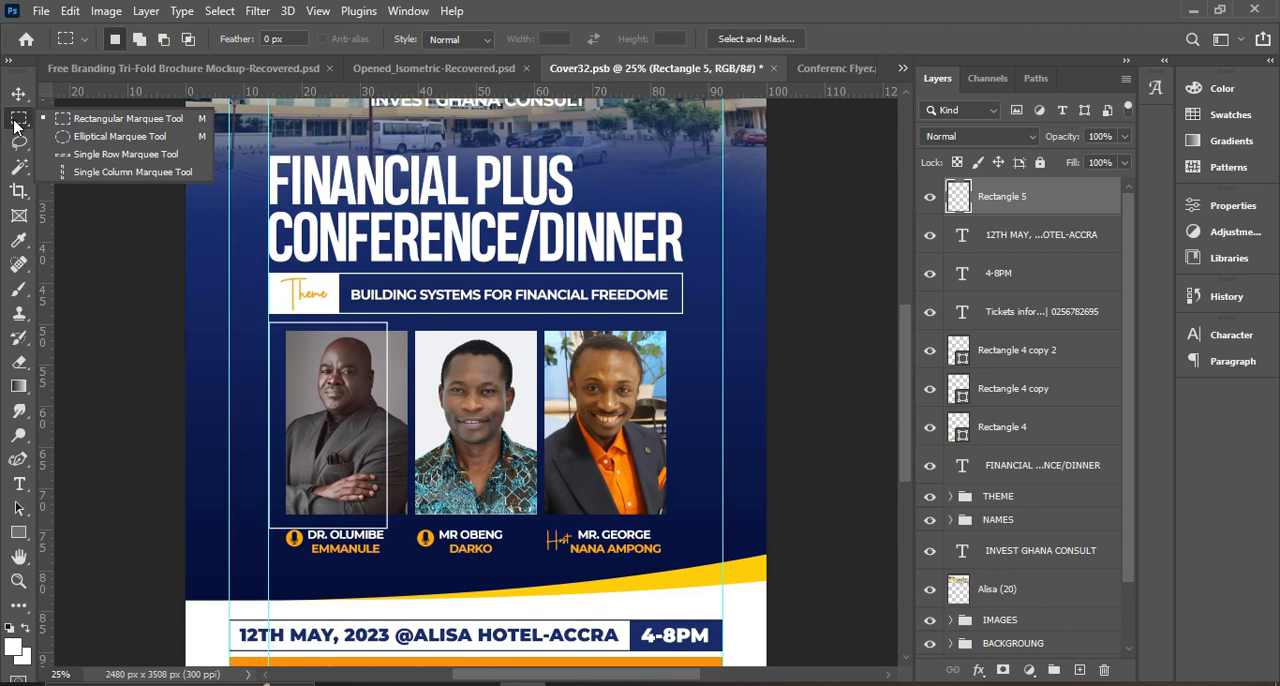
pyautogui.click(112, 119)
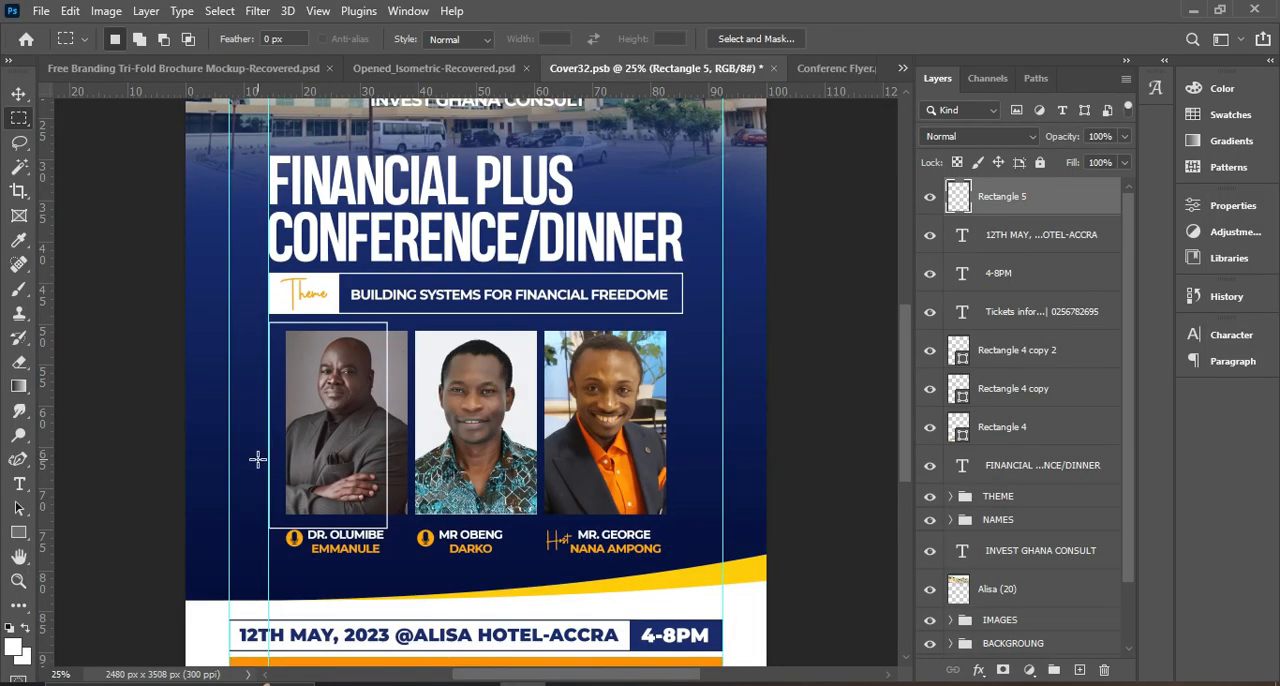
pyautogui.moveTo(258, 461); pyautogui.dragTo(424, 574)
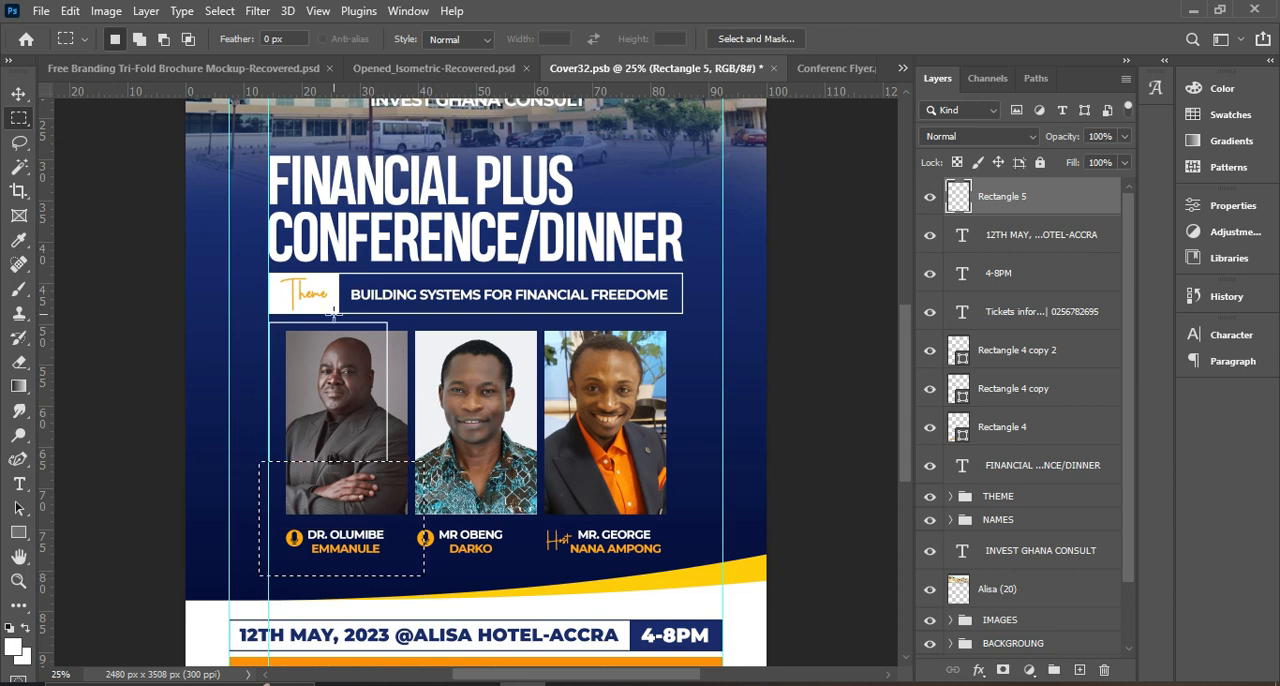
pyautogui.moveTo(326, 316); pyautogui.dragTo(425, 513)
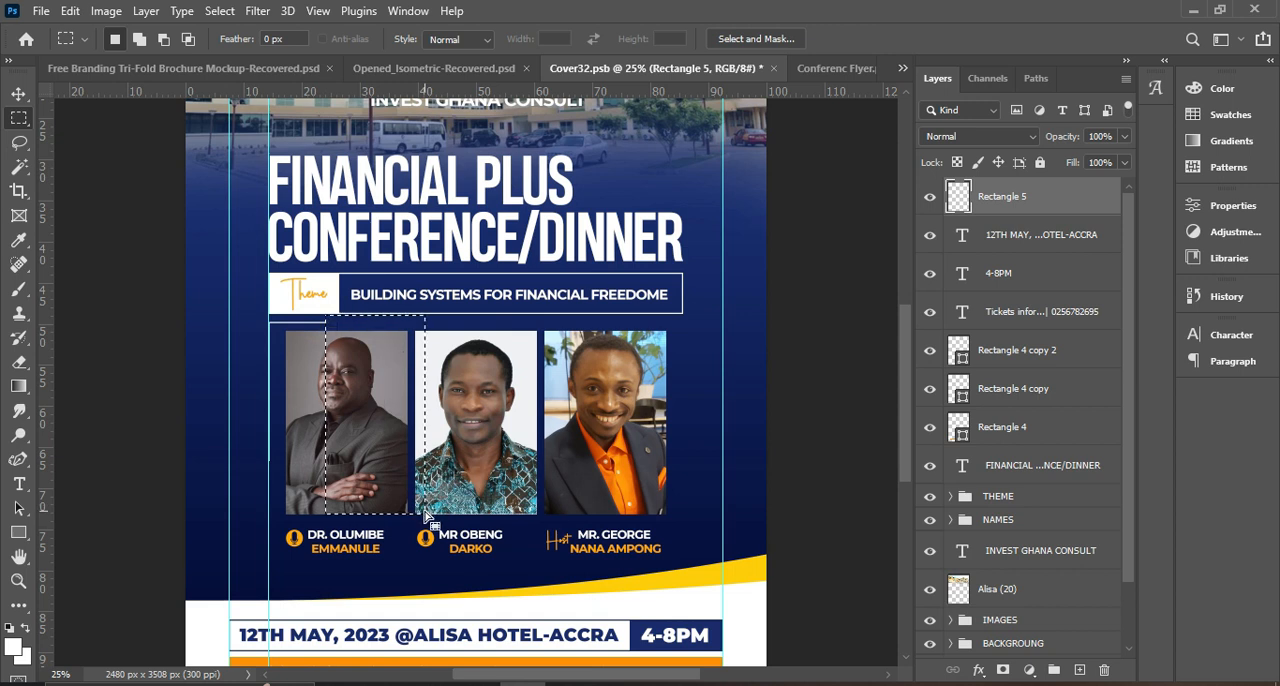
pyautogui.click(385, 495)
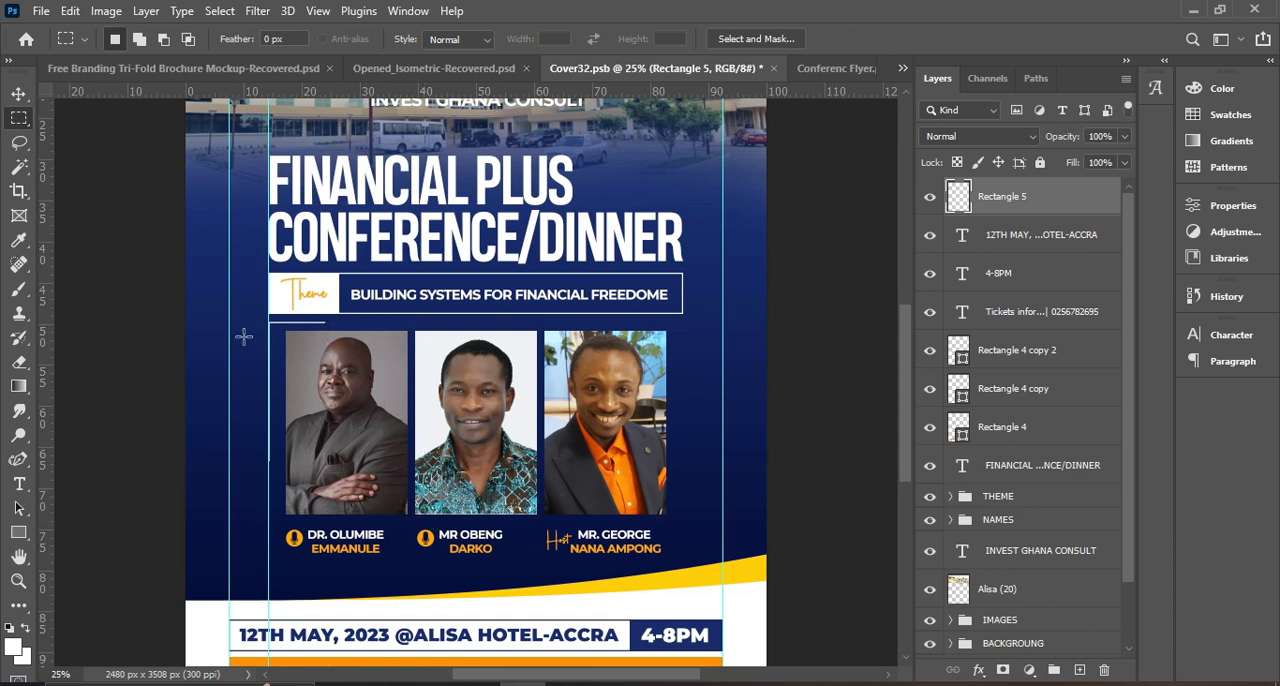
pyautogui.click(18, 93)
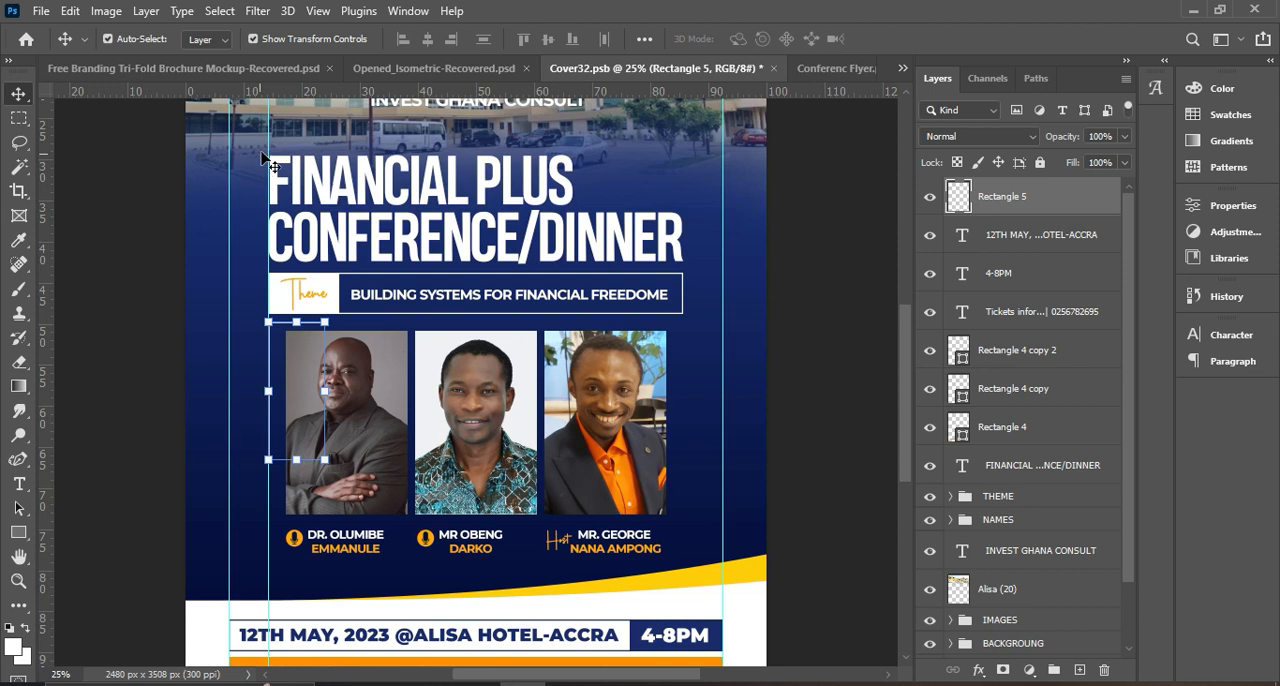
pyautogui.click(135, 265)
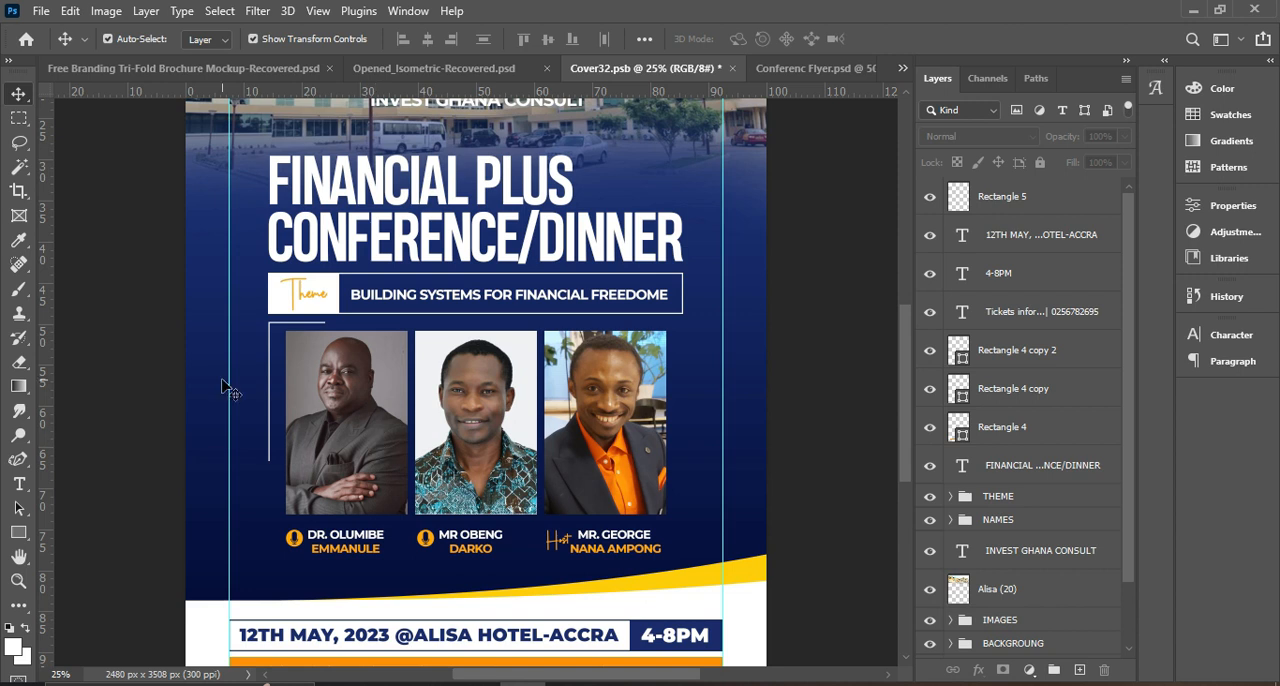
pyautogui.click(1008, 200)
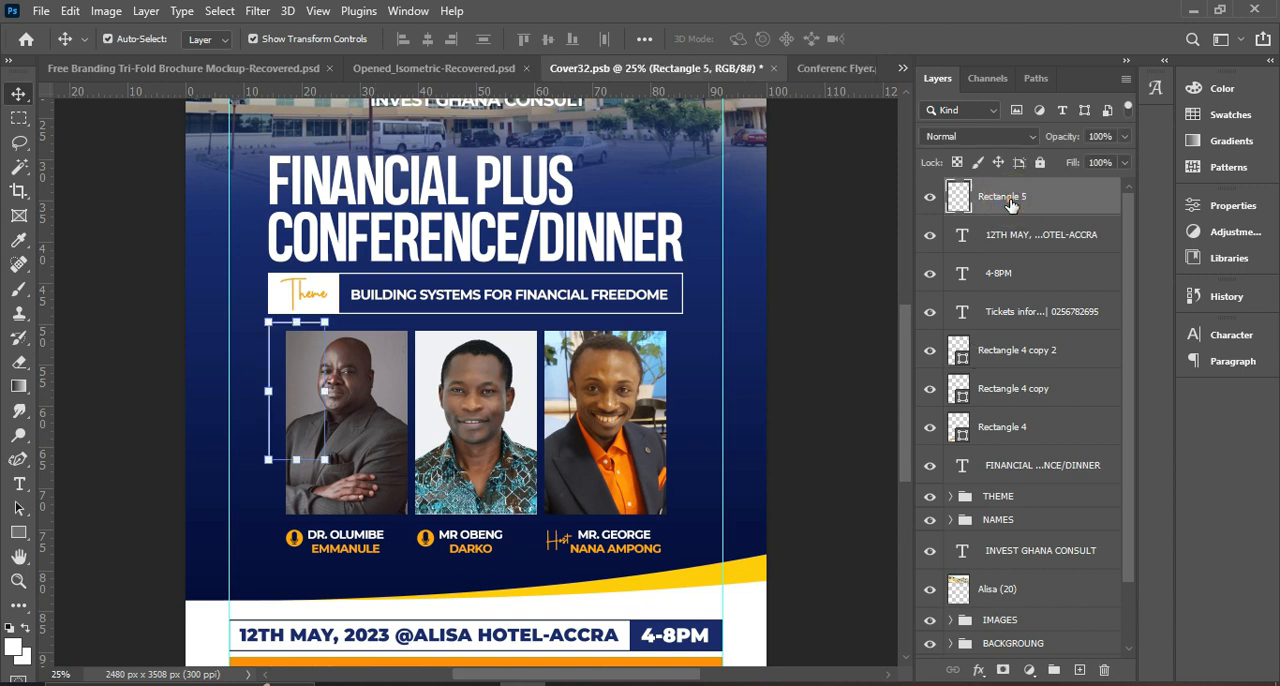
pyautogui.press('Right')
pyautogui.press('Right')
pyautogui.press('Right')
pyautogui.press('Right')
pyautogui.press('Right')
pyautogui.press('Right')
pyautogui.press('Right')
pyautogui.press('Right')
pyautogui.press('Right')
pyautogui.press('Right')
pyautogui.press('Right')
pyautogui.press('Right')
pyautogui.press('Right')
pyautogui.press('Right')
pyautogui.press('Right')
pyautogui.press('Right')
pyautogui.press('Right')
pyautogui.press('Right')
pyautogui.press('Right')
pyautogui.press('Right')
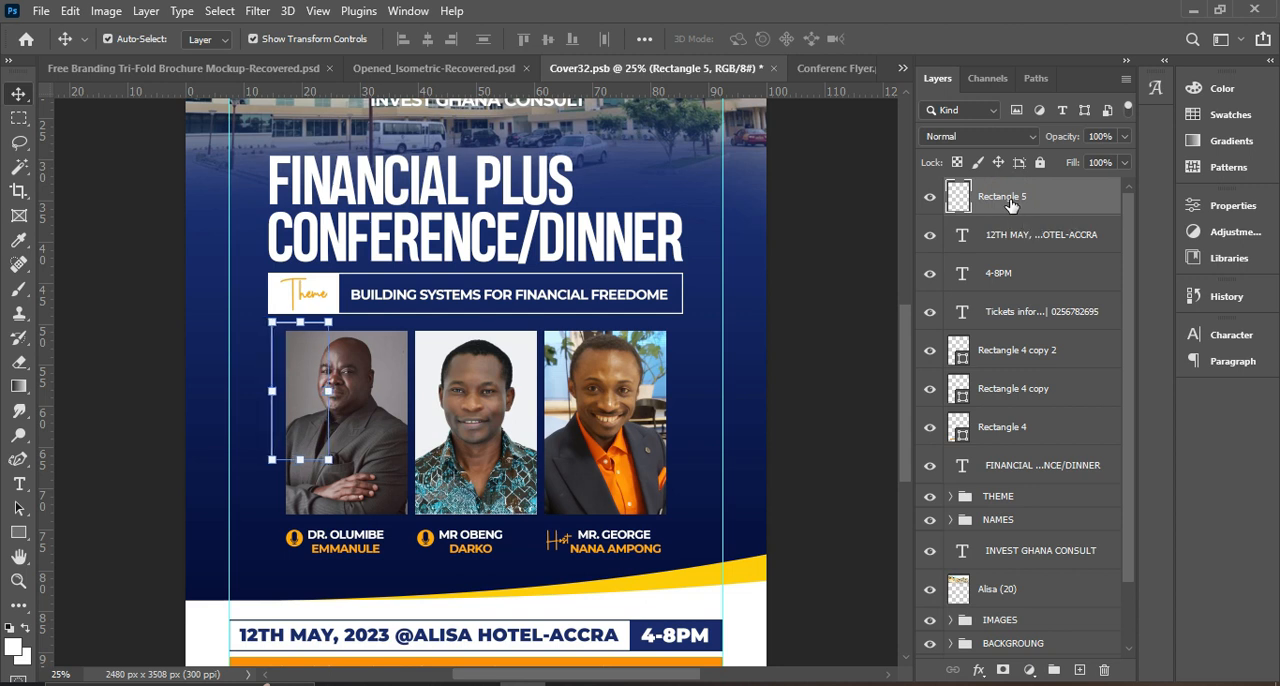
pyautogui.press('Left')
pyautogui.press('Left')
pyautogui.press('Left')
pyautogui.press('Left')
pyautogui.press('Left')
pyautogui.press('Left')
pyautogui.press('Left')
pyautogui.press('Left')
pyautogui.press('Left')
pyautogui.press('Left')
pyautogui.press('Left')
pyautogui.press('Left')
pyautogui.press('Left')
pyautogui.press('Left')
pyautogui.press('Left')
pyautogui.press('Left')
pyautogui.press('Left')
pyautogui.press('Left')
pyautogui.press('Left')
pyautogui.press('Left')
pyautogui.click(753, 314)
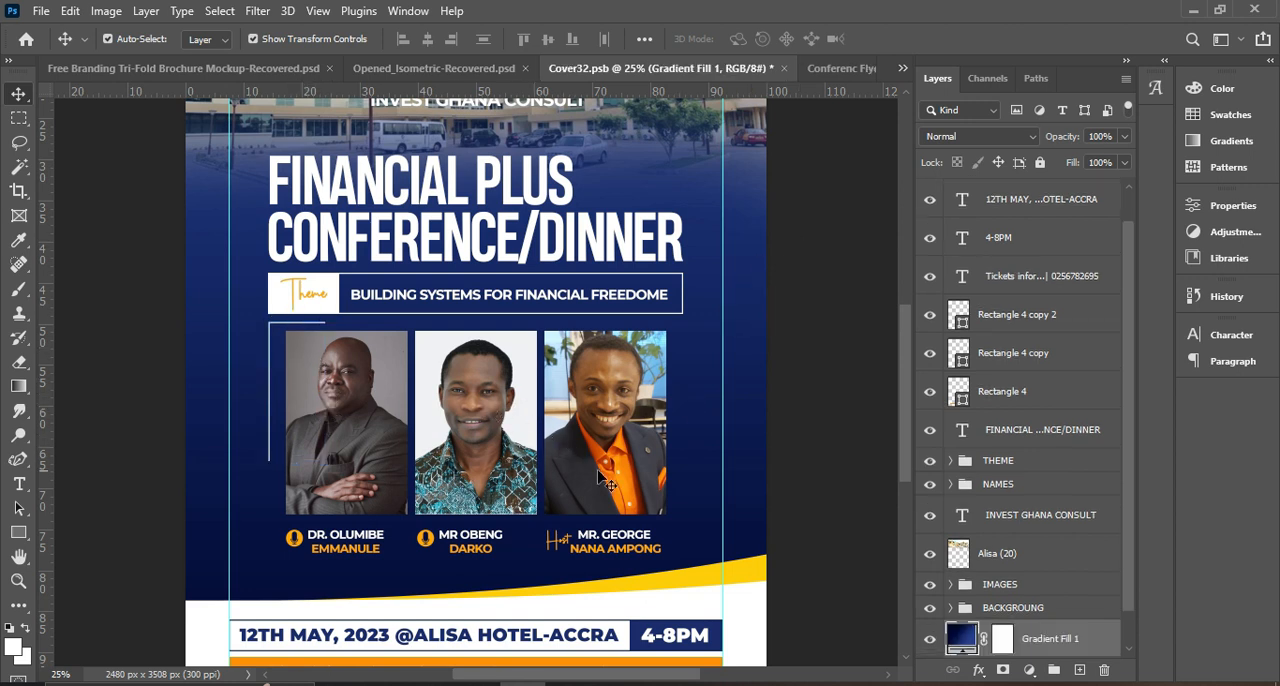
# - Move the NAMES and IMAGES groups together slightly down and scale them to 102.65%
pyautogui.click(985, 486)
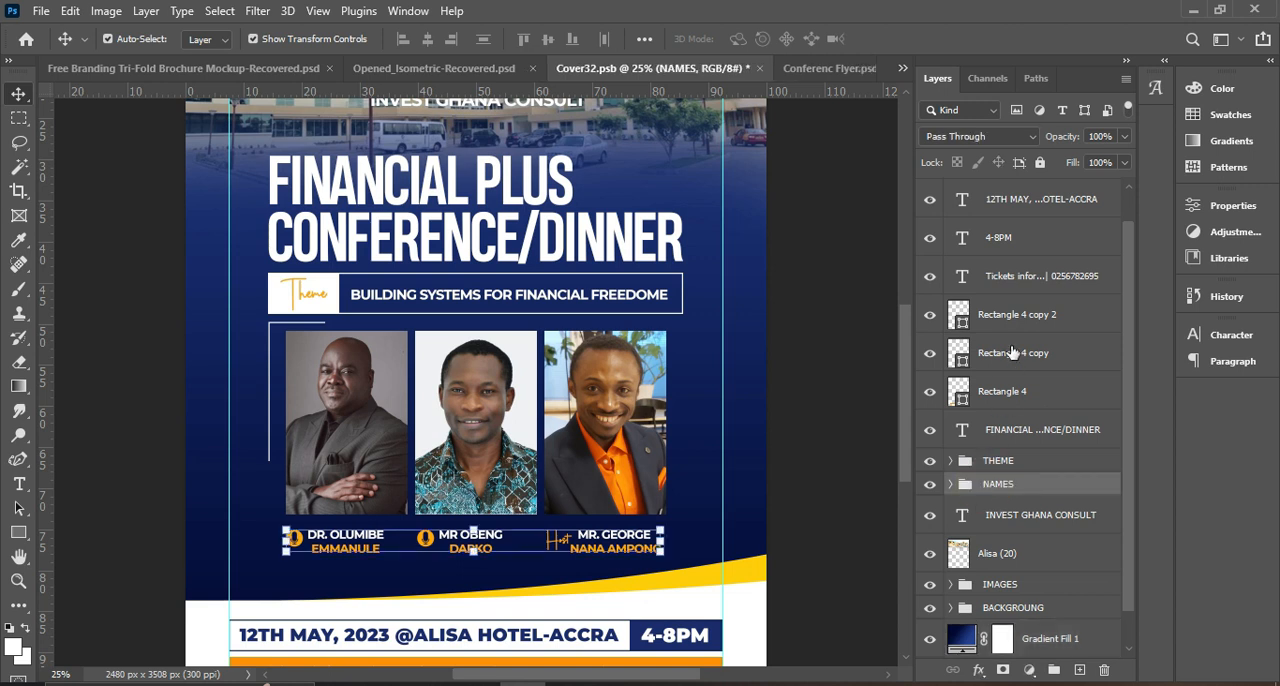
pyautogui.keyDown('ctrl'); pyautogui.click(1000, 586); pyautogui.keyUp('ctrl')
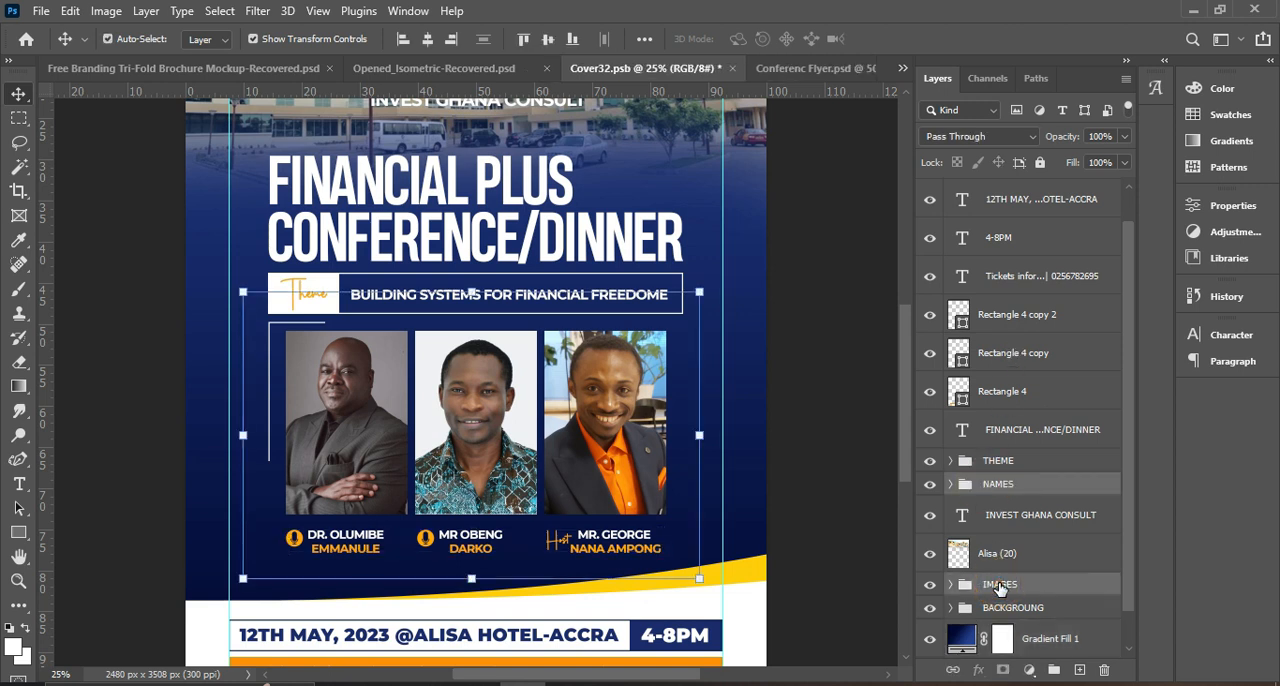
pyautogui.hotkey('shift', 'Down')
pyautogui.hotkey('shift', 'Down')
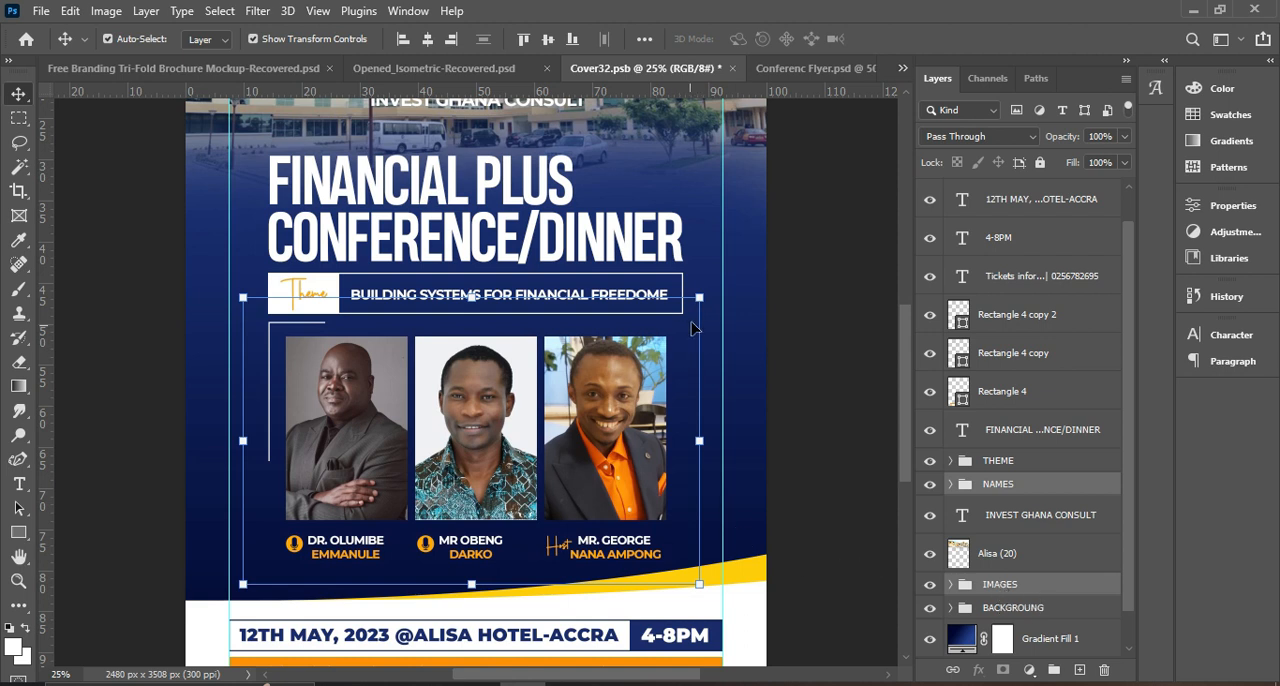
pyautogui.moveTo(705, 298); pyautogui.dragTo(709, 292)
pyautogui.press('Up')
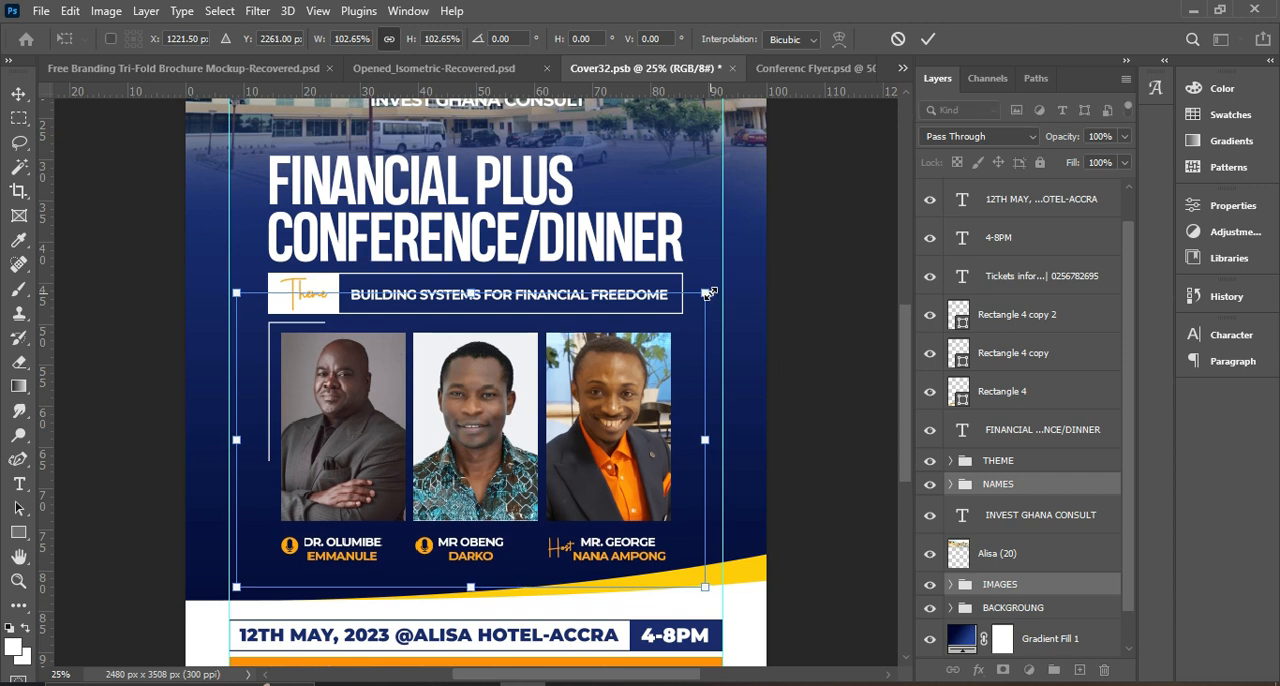
pyautogui.press('Down')
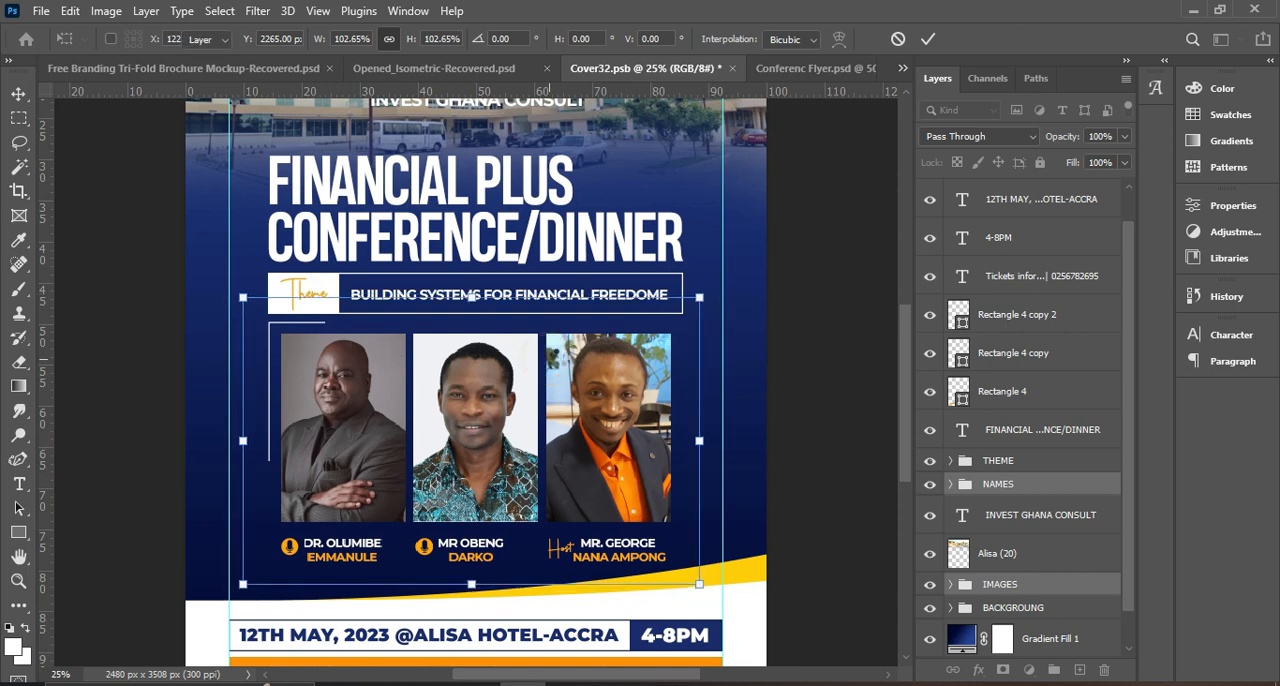
pyautogui.press('Return')
pyautogui.scroll(1, 1014, 261)
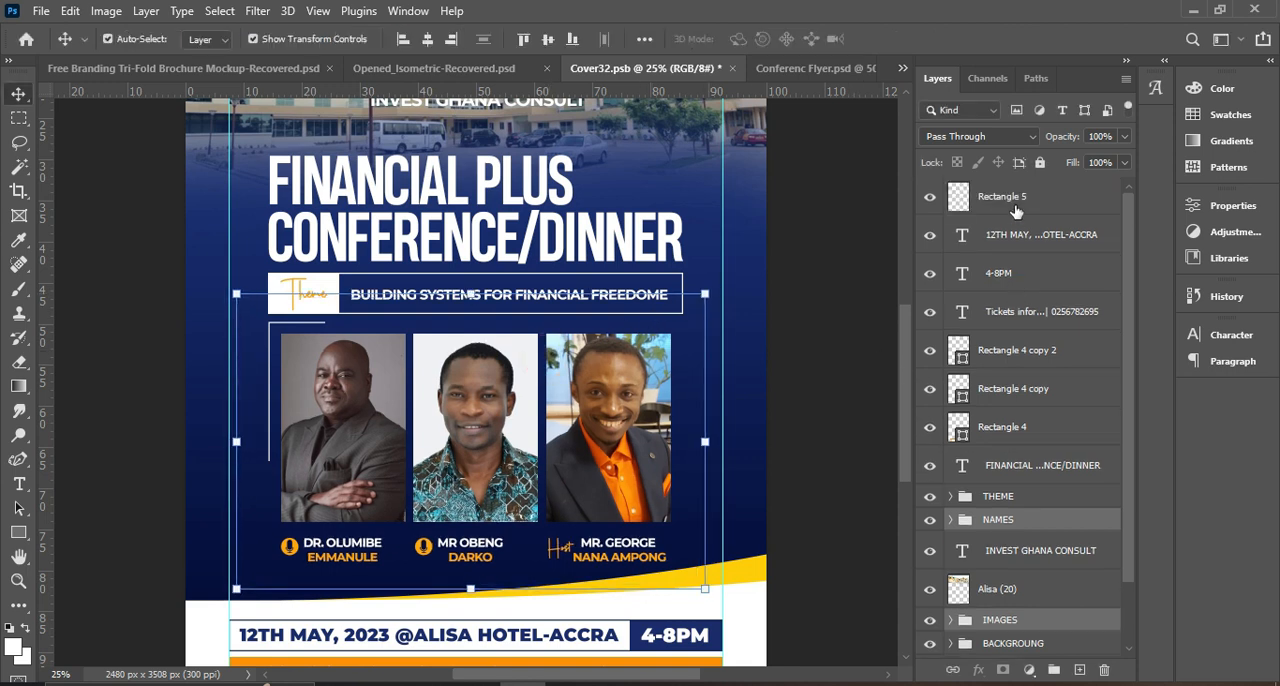
pyautogui.click(1015, 204)
pyautogui.click(778, 320)
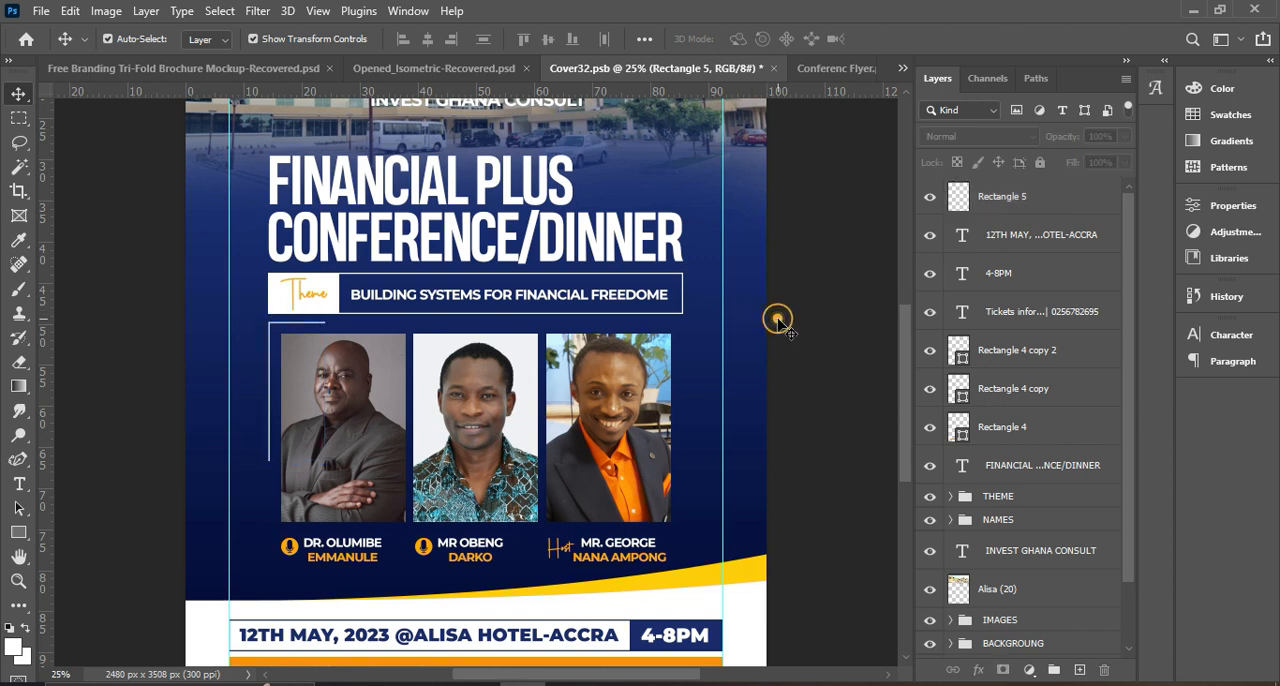
pyautogui.scroll(-2, 778, 320)
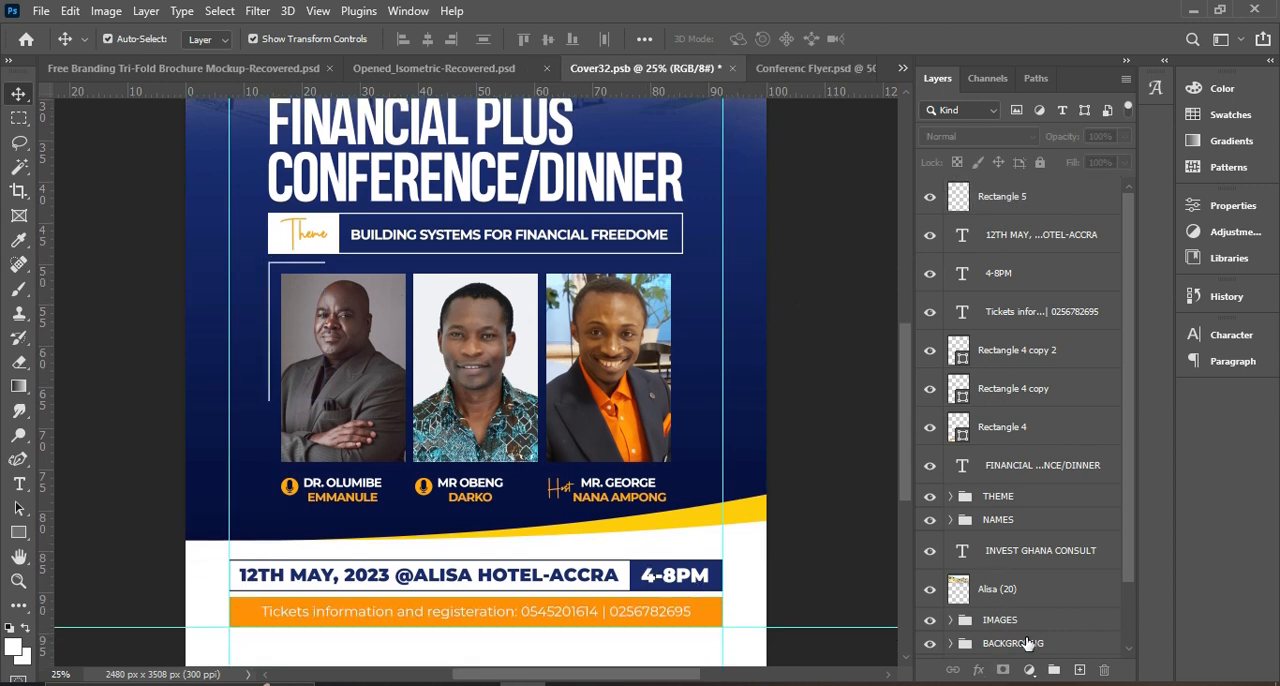
pyautogui.click(1027, 643)
pyautogui.scroll(-1, 747, 621)
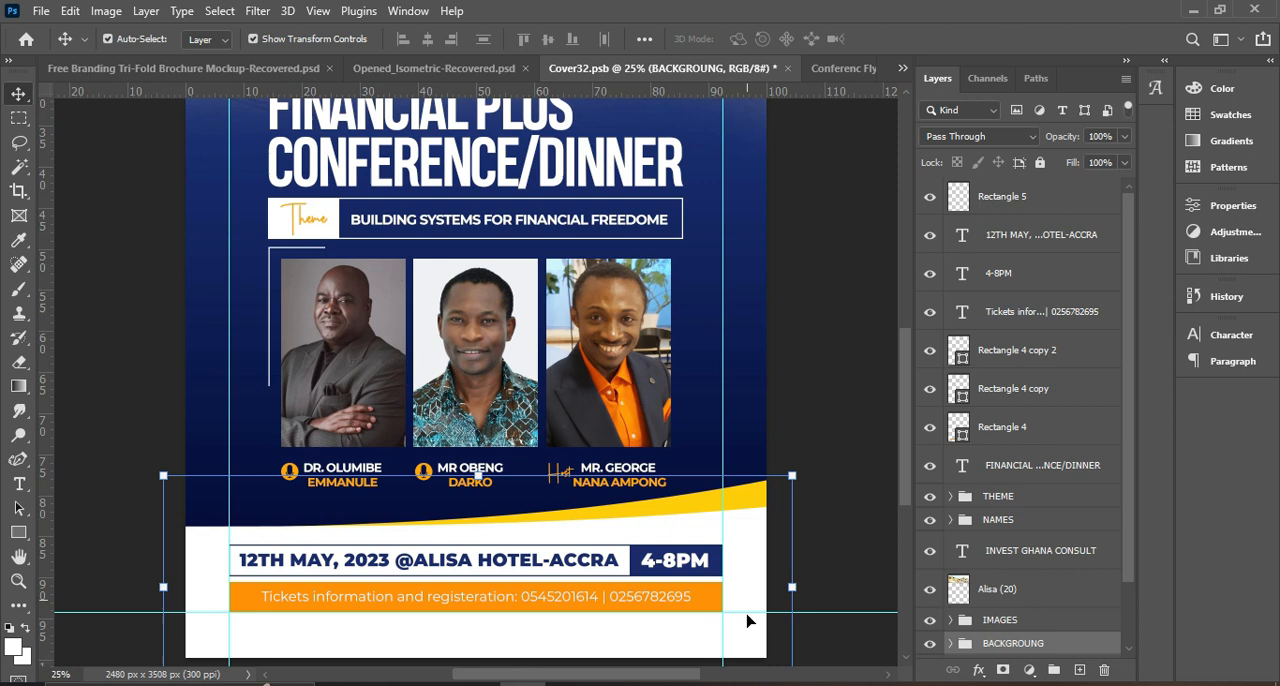
pyautogui.scroll(-2, 747, 621)
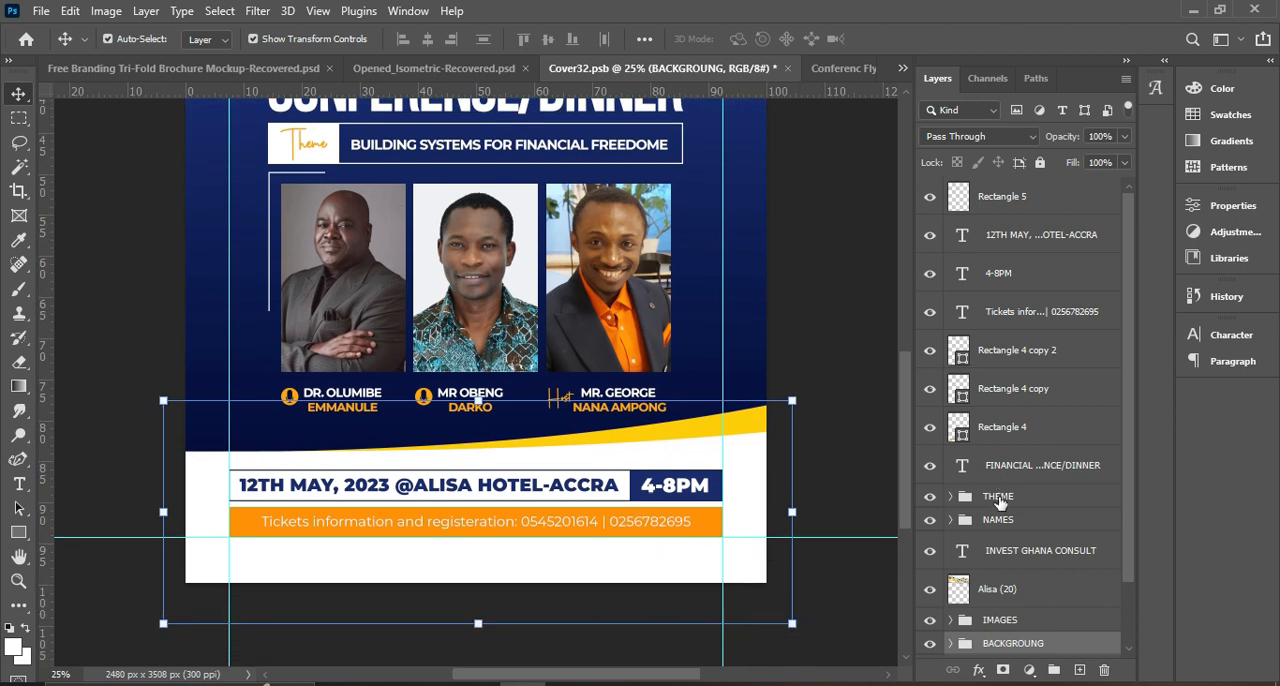
# - Group the date and venue, time and ticket information text layers with Rectangle 4 and its two copies
pyautogui.click(607, 497)
pyautogui.press('ctrl')
pyautogui.keyDown('ctrl'); pyautogui.click(1015, 272); pyautogui.keyUp('ctrl')
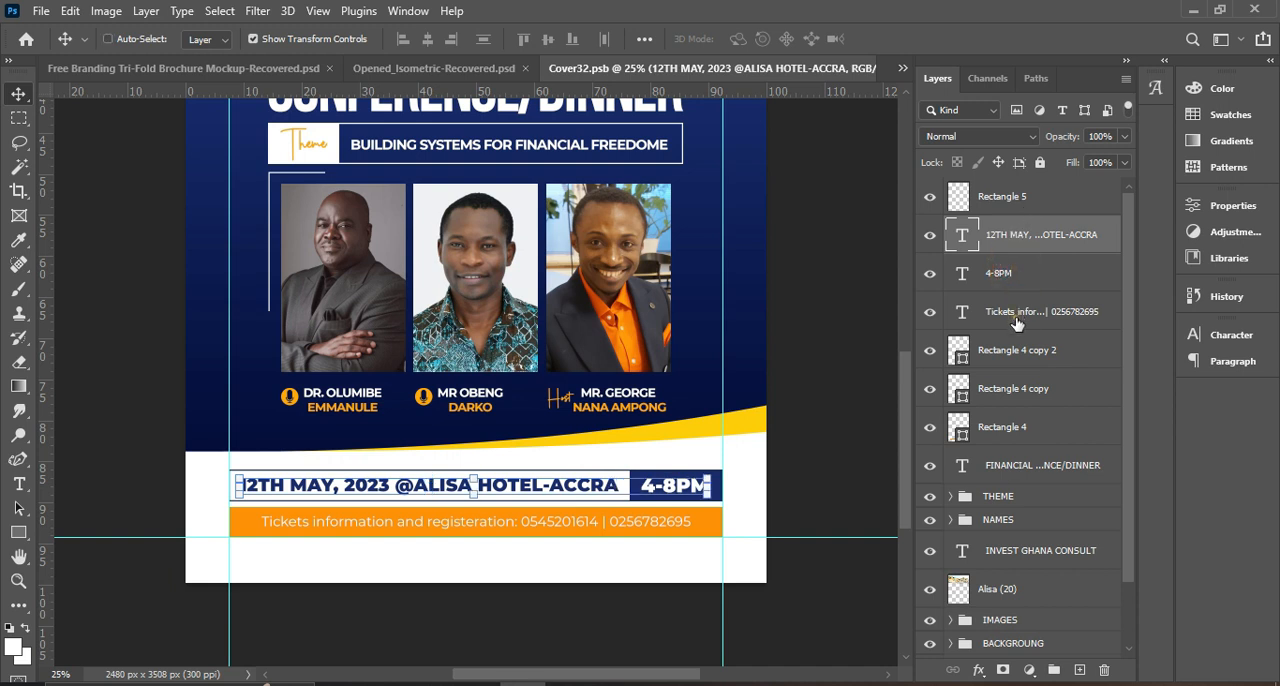
pyautogui.keyDown('ctrl'); pyautogui.click(1015, 311); pyautogui.keyUp('ctrl')
pyautogui.keyDown('ctrl'); pyautogui.click(1015, 356); pyautogui.keyUp('ctrl')
pyautogui.click(1010, 395)
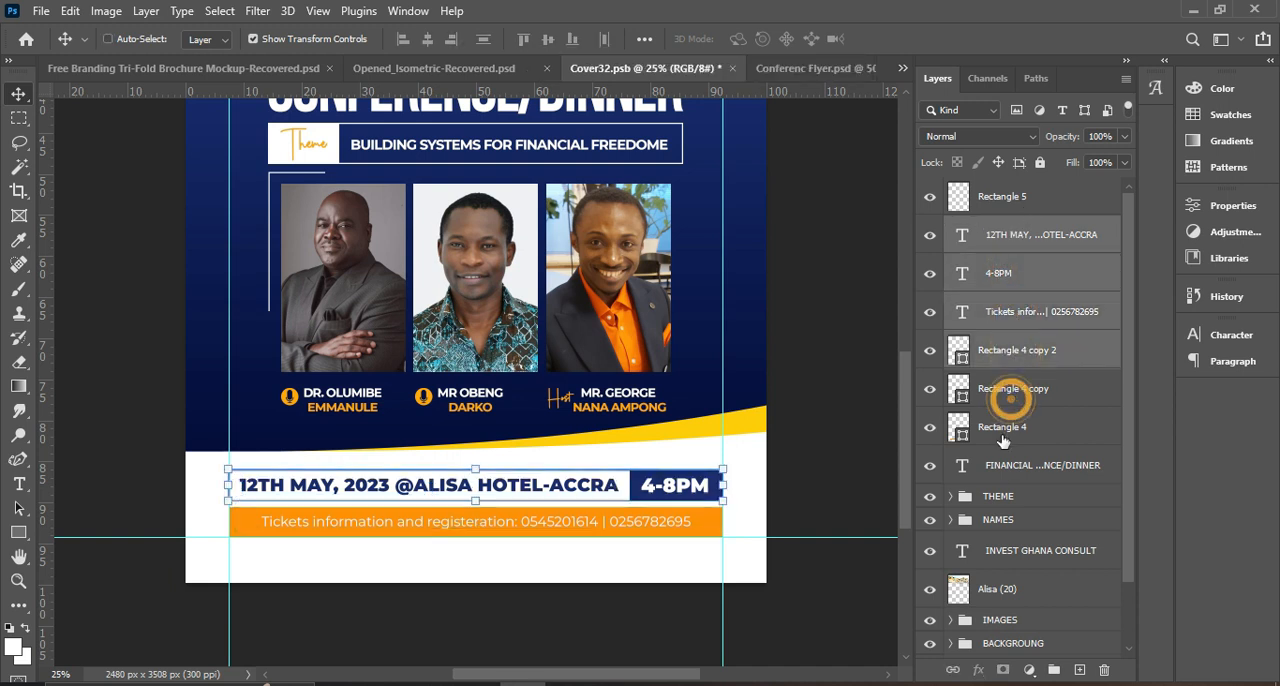
pyautogui.keyDown('shift'); pyautogui.click(1001, 432); pyautogui.keyUp('shift')
pyautogui.keyDown('ctrl'); pyautogui.click(1020, 358); pyautogui.keyUp('ctrl')
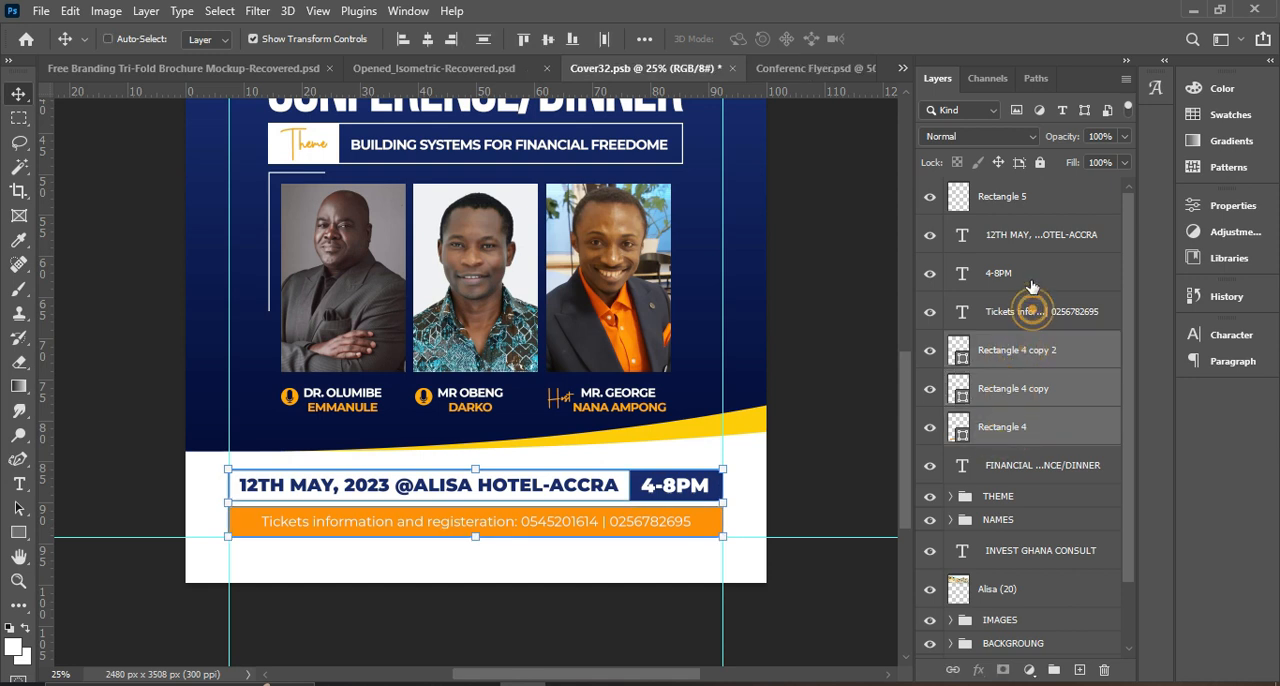
pyautogui.keyDown('ctrl'); pyautogui.click(1040, 311); pyautogui.keyUp('ctrl')
pyautogui.keyDown('ctrl'); pyautogui.click(1030, 268); pyautogui.keyUp('ctrl')
pyautogui.keyDown('ctrl'); pyautogui.click(1025, 240); pyautogui.keyUp('ctrl')
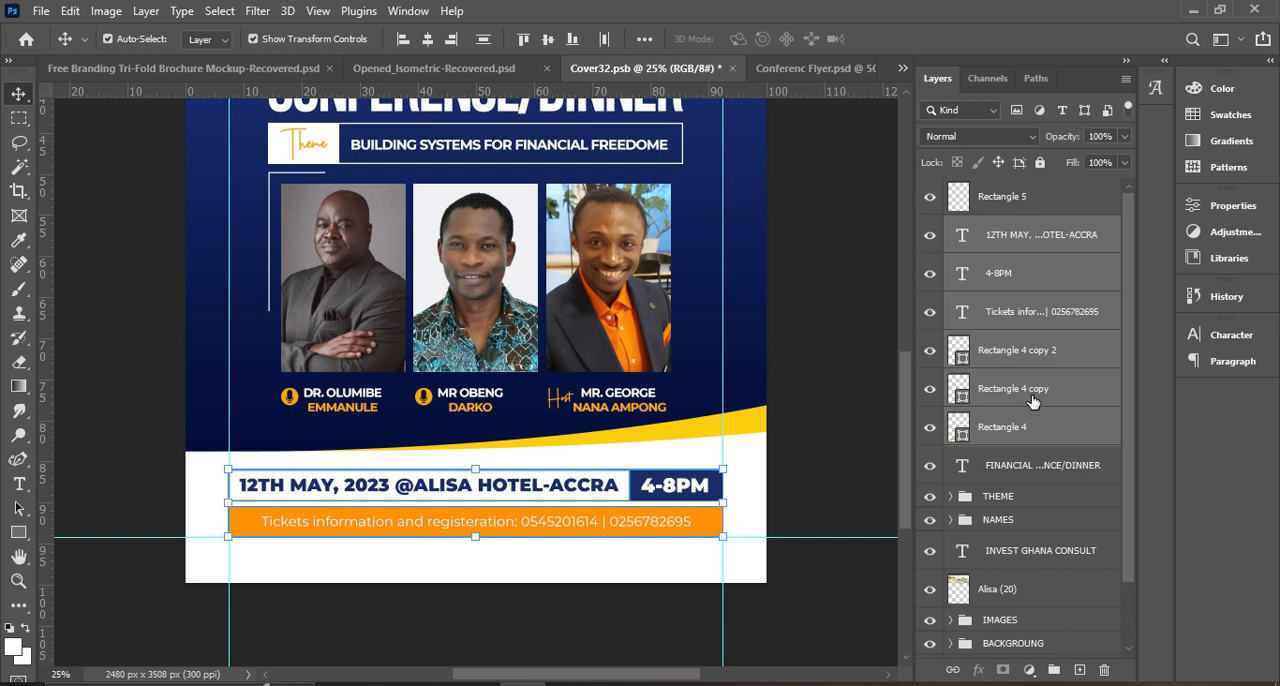
pyautogui.hotkey('ctrl', 'g')
# - Rename the new group as DATE, VENUE AND TIME
pyautogui.doubleClick(1016, 229)
pyautogui.write('DATE, VENUE AND')
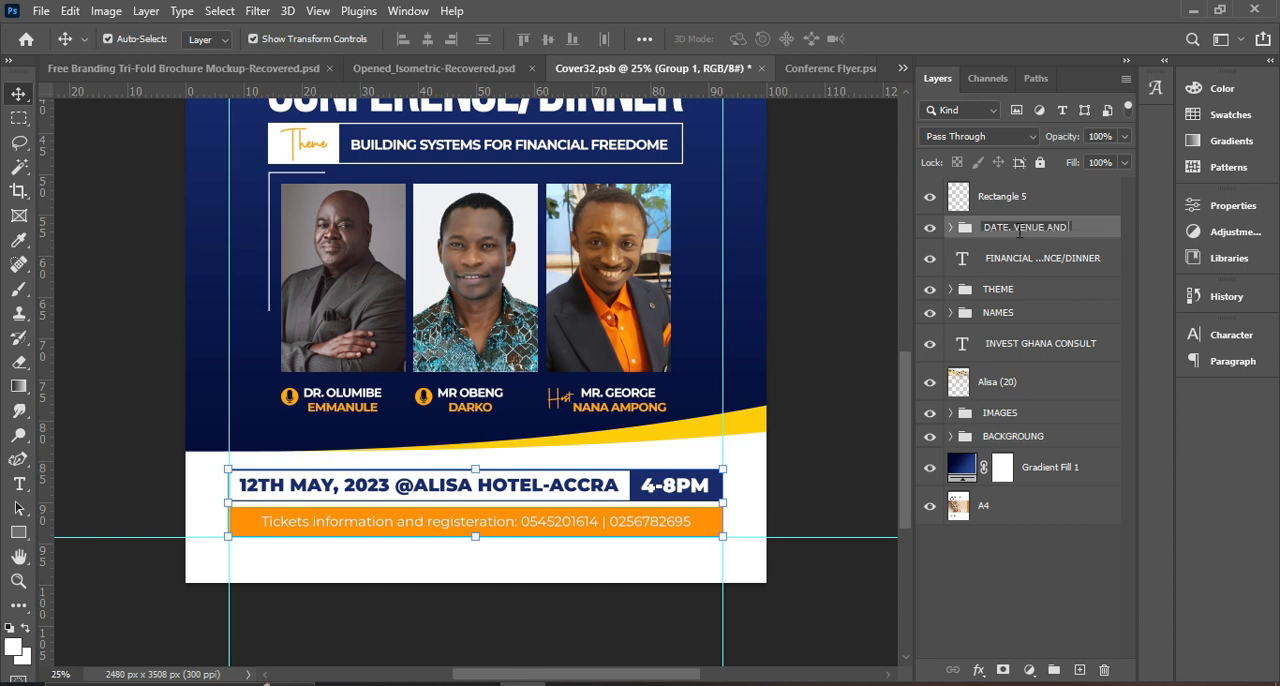
pyautogui.write('TIME')
pyautogui.press('Return')
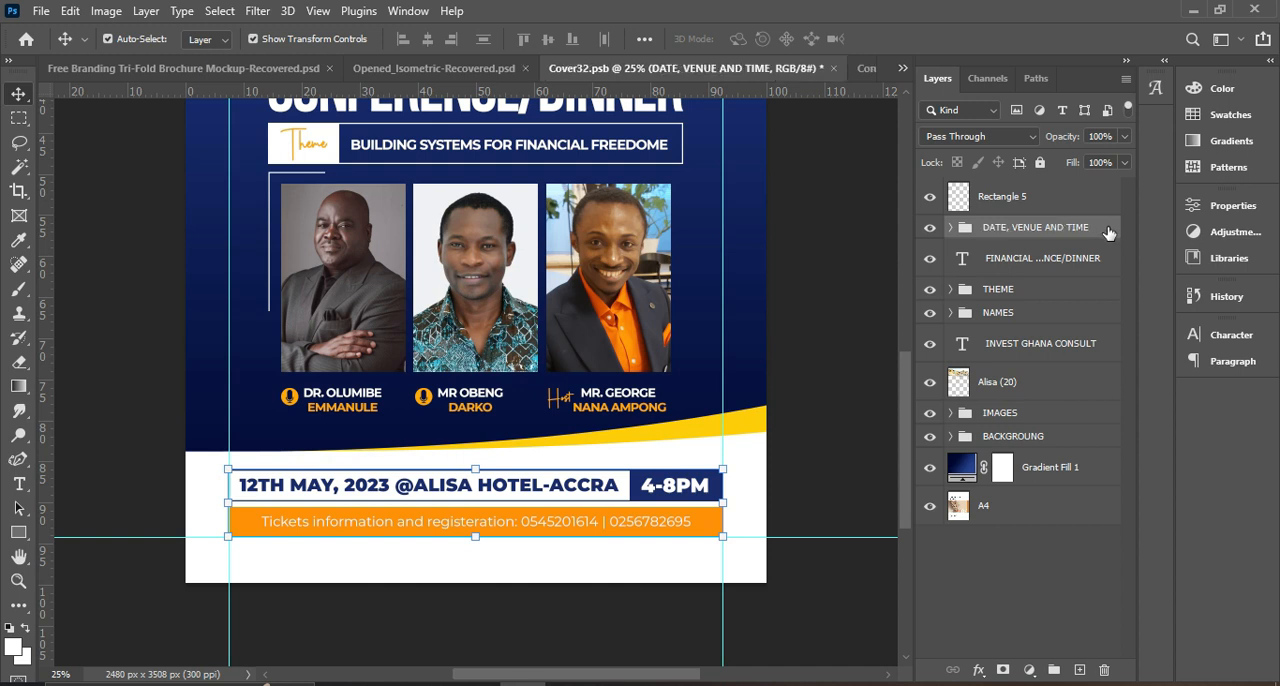
# - Centre the DATE, VENUE AND TIME group horizontally on the canvas and nudge it slightly down
pyautogui.hotkey('ctrl', 'a')
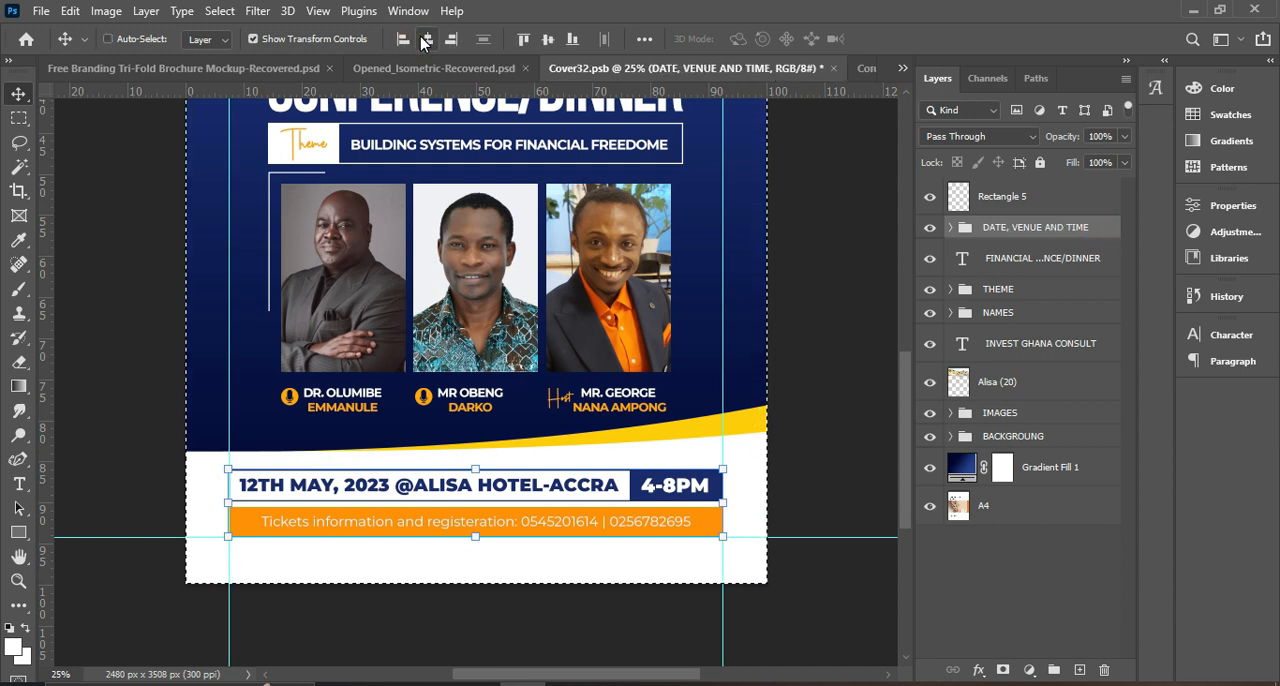
pyautogui.hotkey('ctrl', 'd')
pyautogui.press('Down')
pyautogui.press('Down')
pyautogui.press('Down')
pyautogui.press('Down')
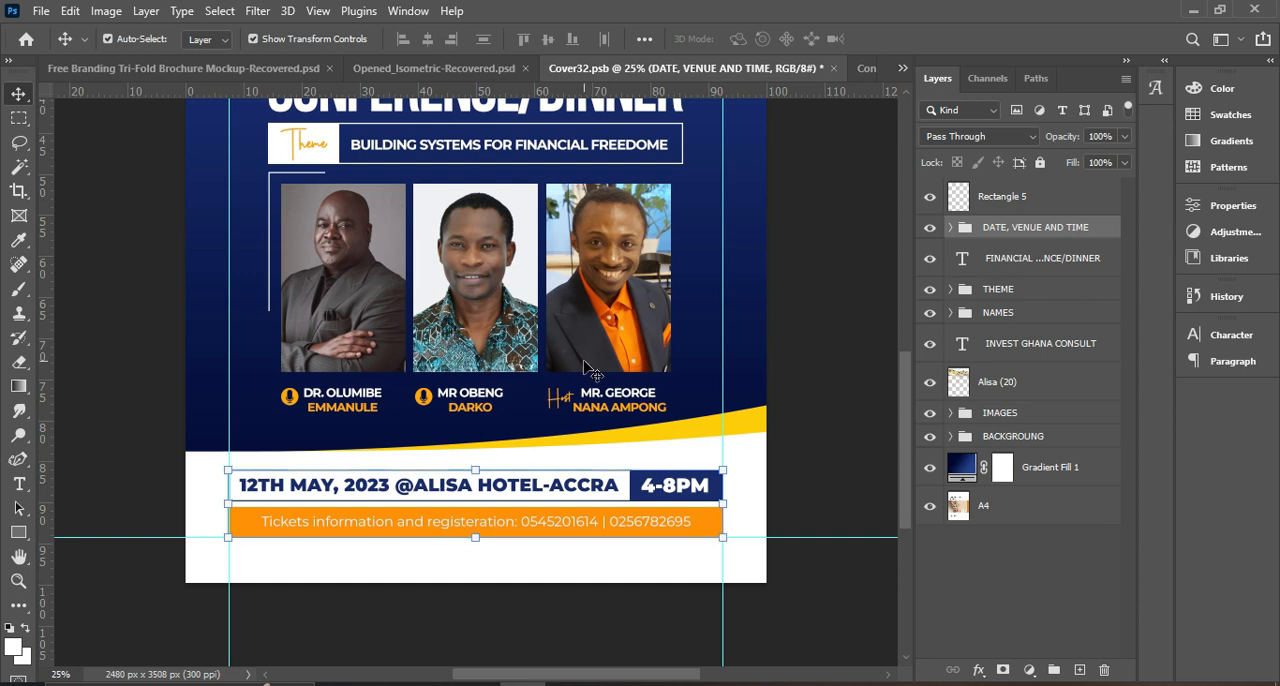
pyautogui.hotkey('ctrl', 'f')
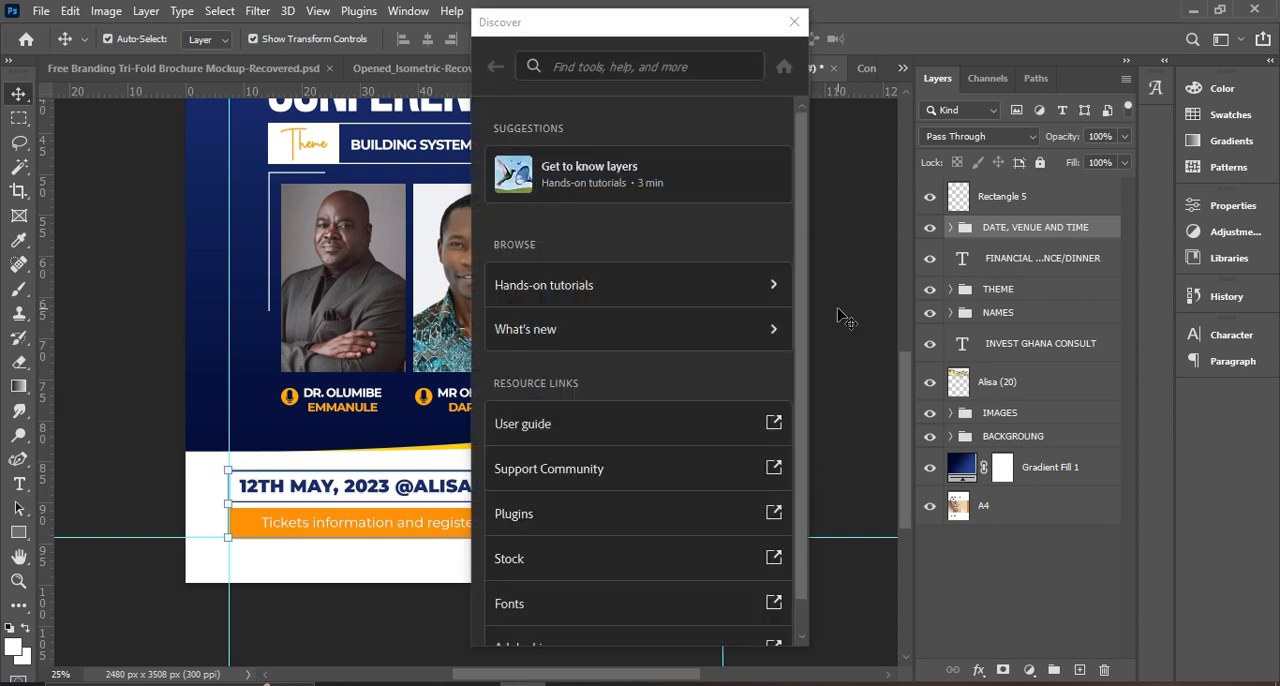
pyautogui.click(797, 27)
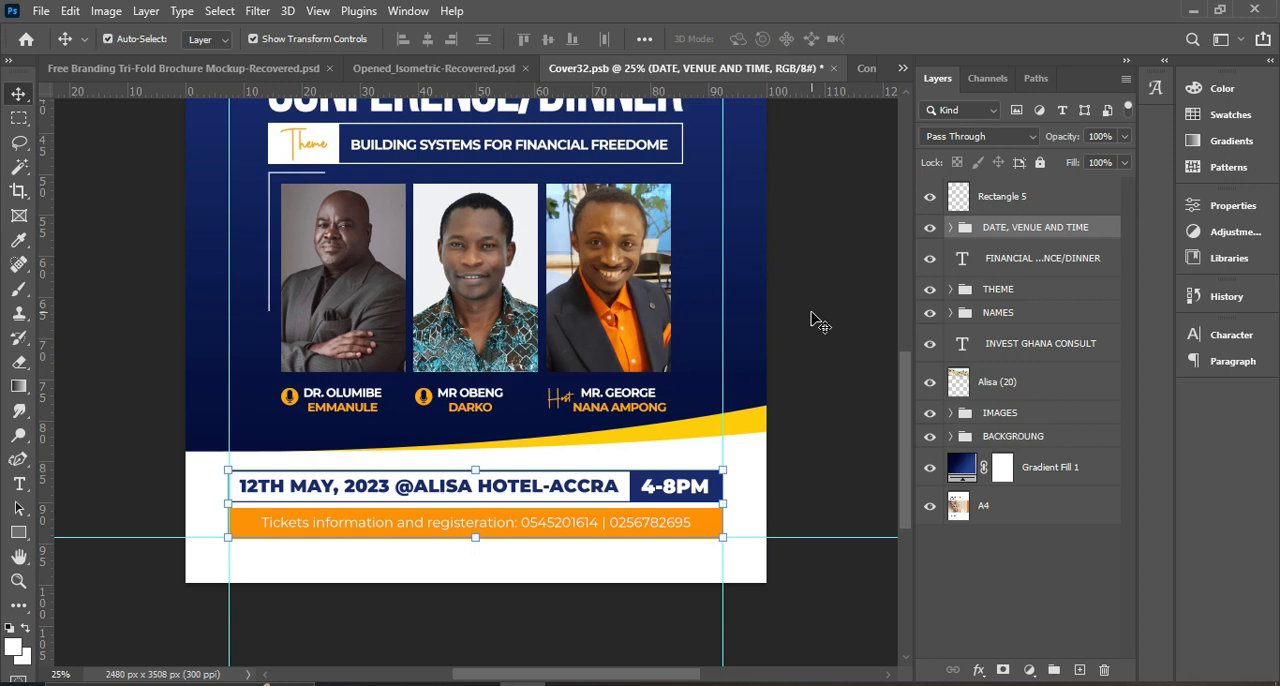
pyautogui.click(808, 310)
# - Duplicate the Rectangle 5 corner line and move the copy beside the third portrait
pyautogui.scroll(2, 668, 412)
pyautogui.scroll(1, 668, 412)
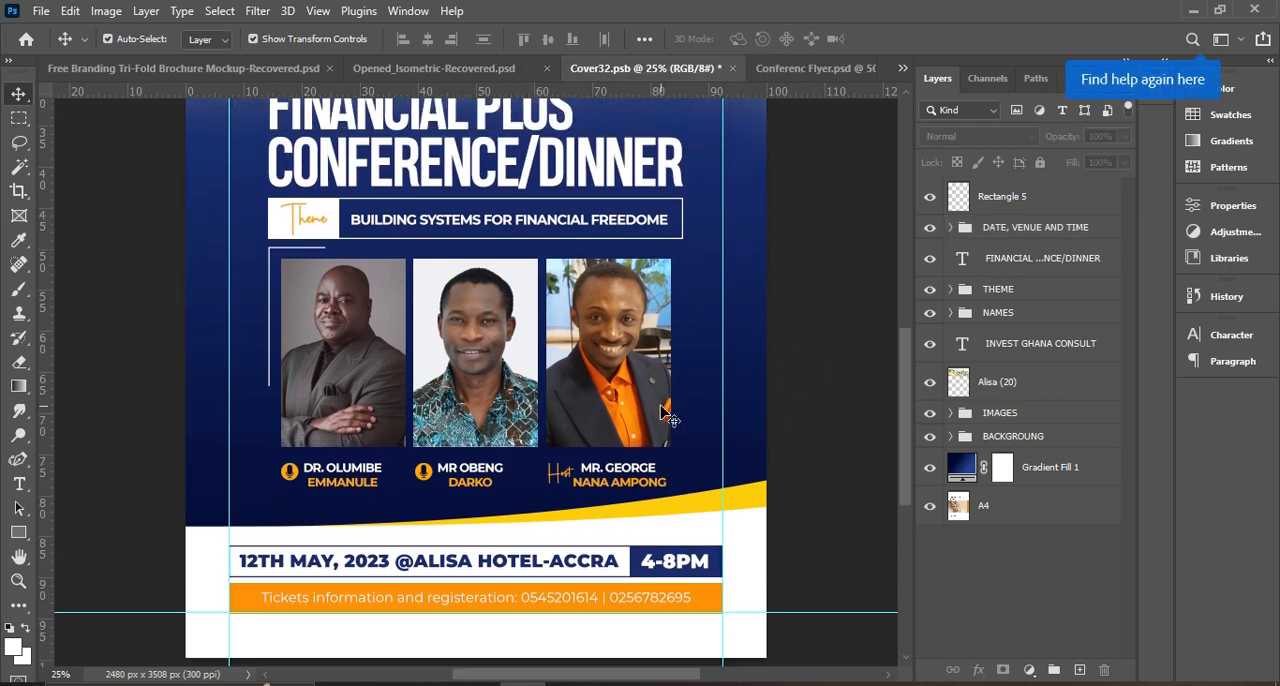
pyautogui.click(279, 272)
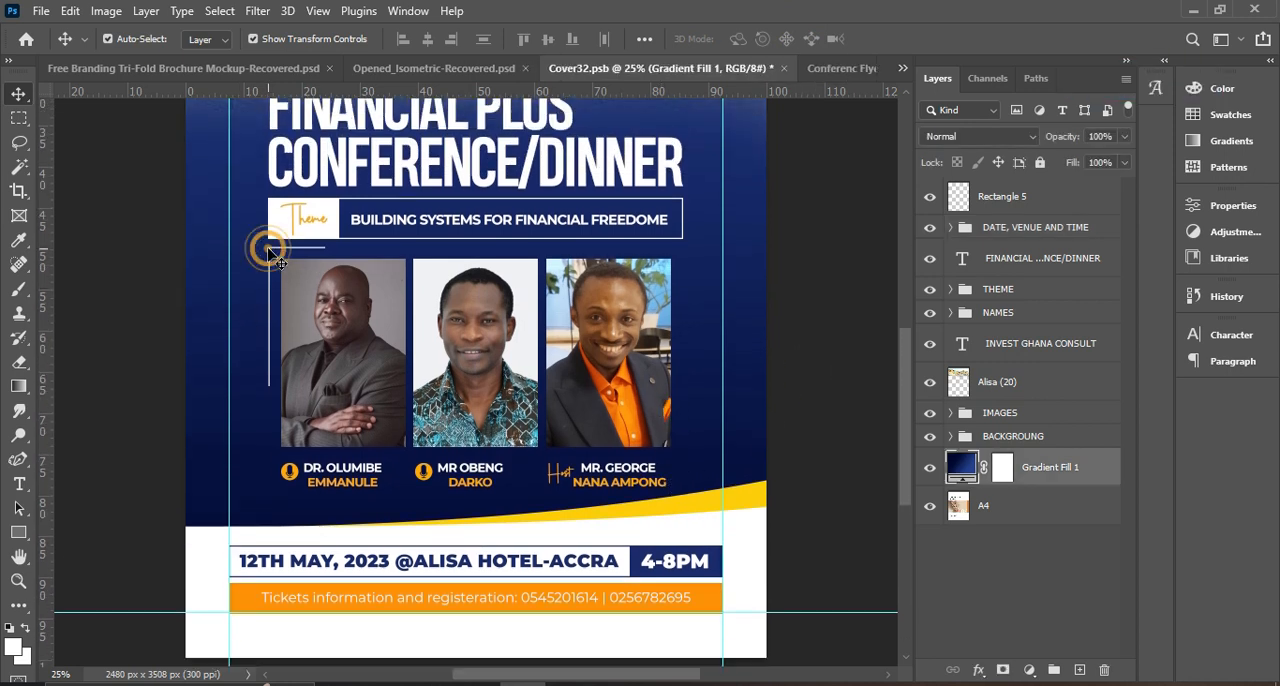
pyautogui.scroll(1, 1015, 168)
pyautogui.click(1000, 196)
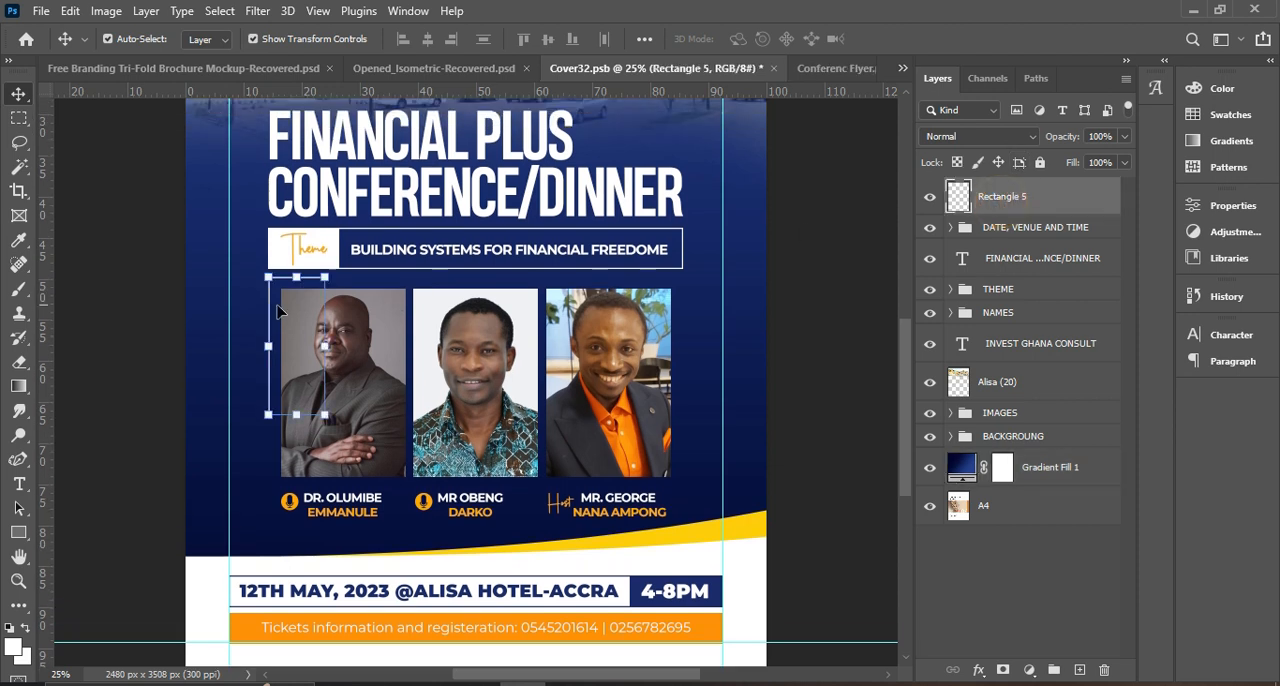
pyautogui.hotkey('ctrl', 'j')
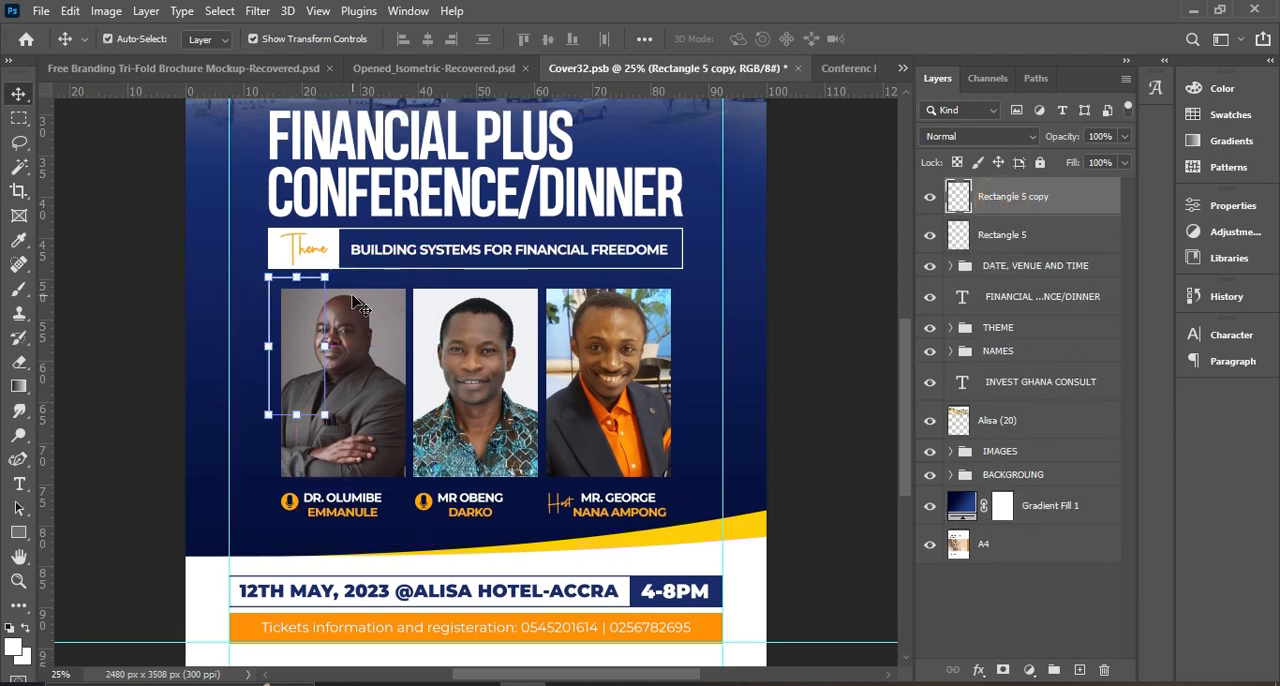
pyautogui.moveTo(270, 310); pyautogui.dragTo(690, 326)
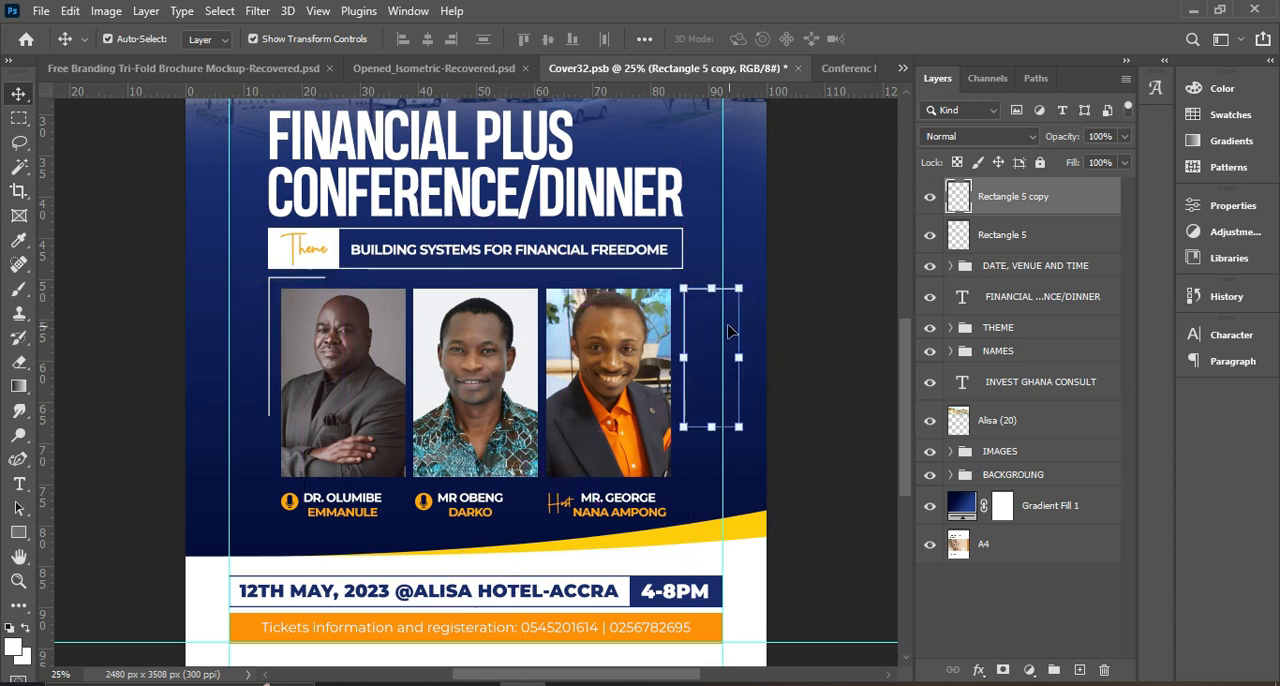
# - Start transforming the copied corner line and flip it horizontally
pyautogui.hotkey('ctrl', 't')
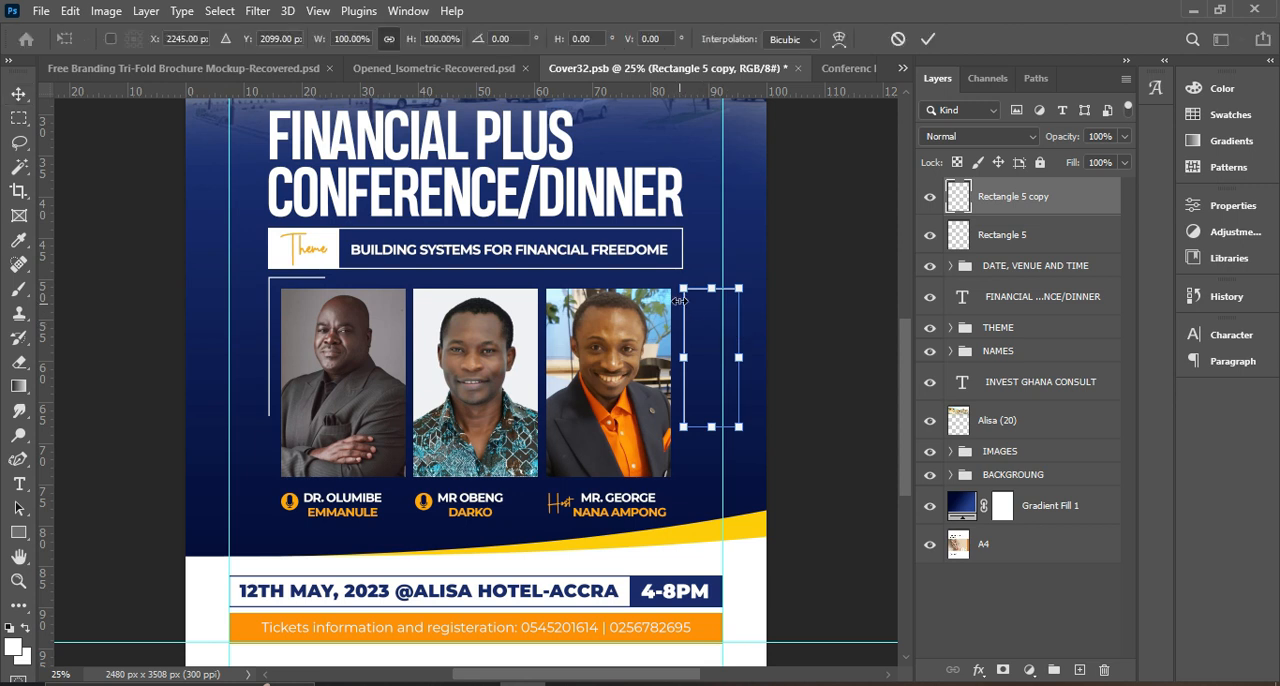
pyautogui.rightClick(703, 296)
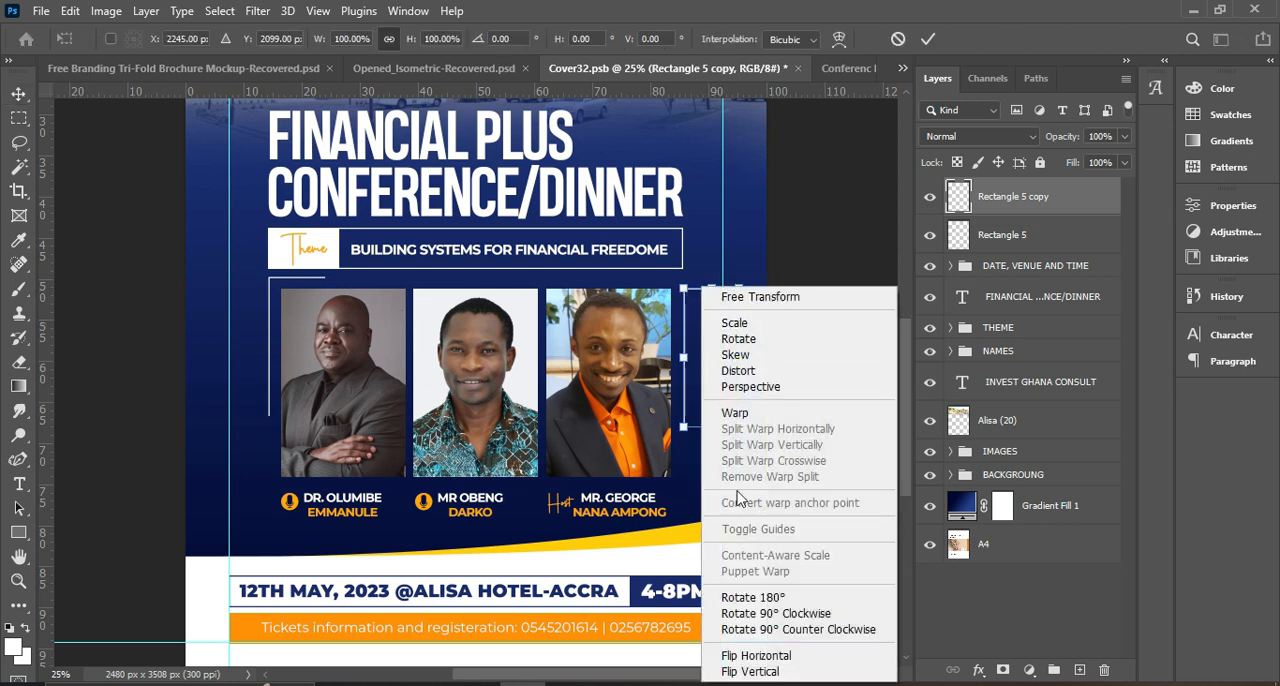
pyautogui.click(755, 657)
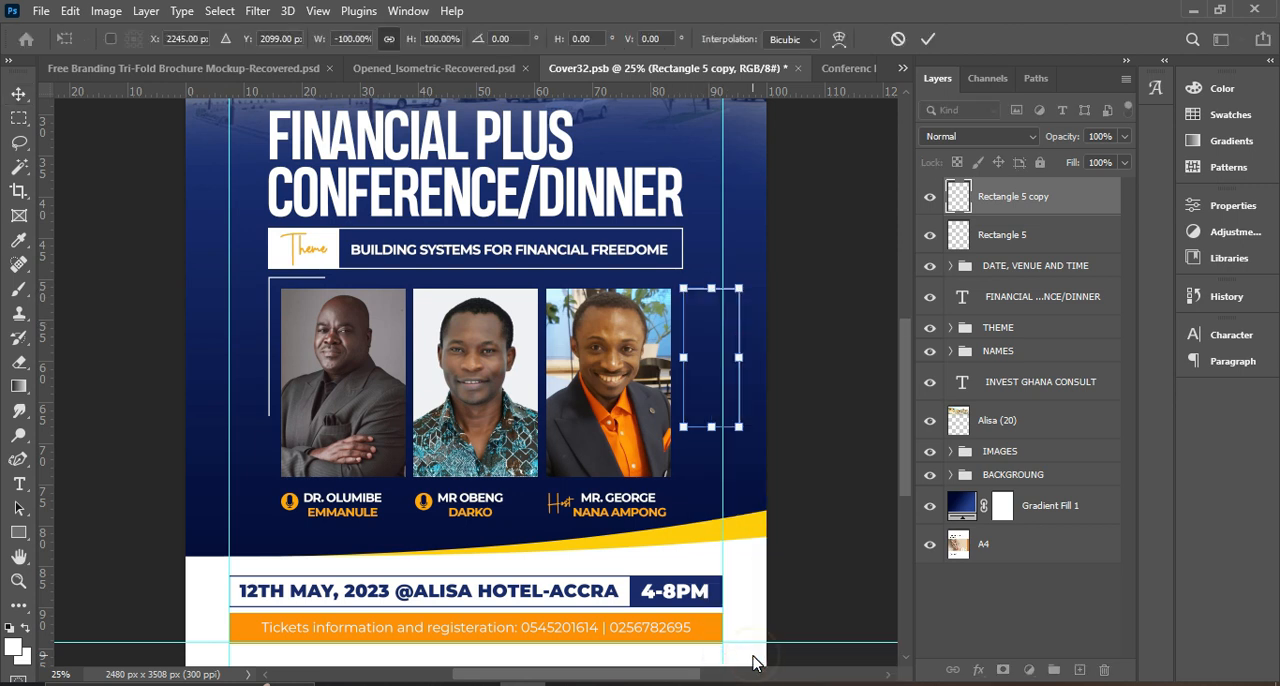
# - Try rotating the copied corner line 90° clockwise and 90° counter clockwise, undoing each rotation
pyautogui.rightClick(724, 333)
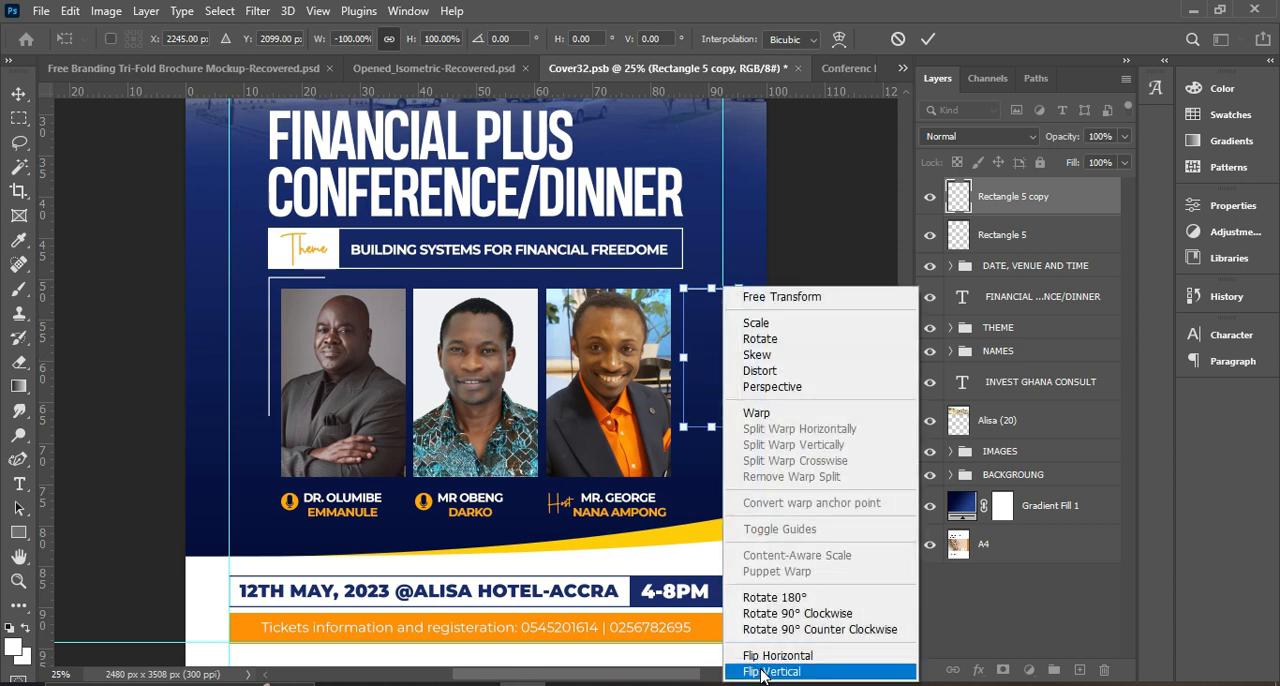
pyautogui.click(776, 613)
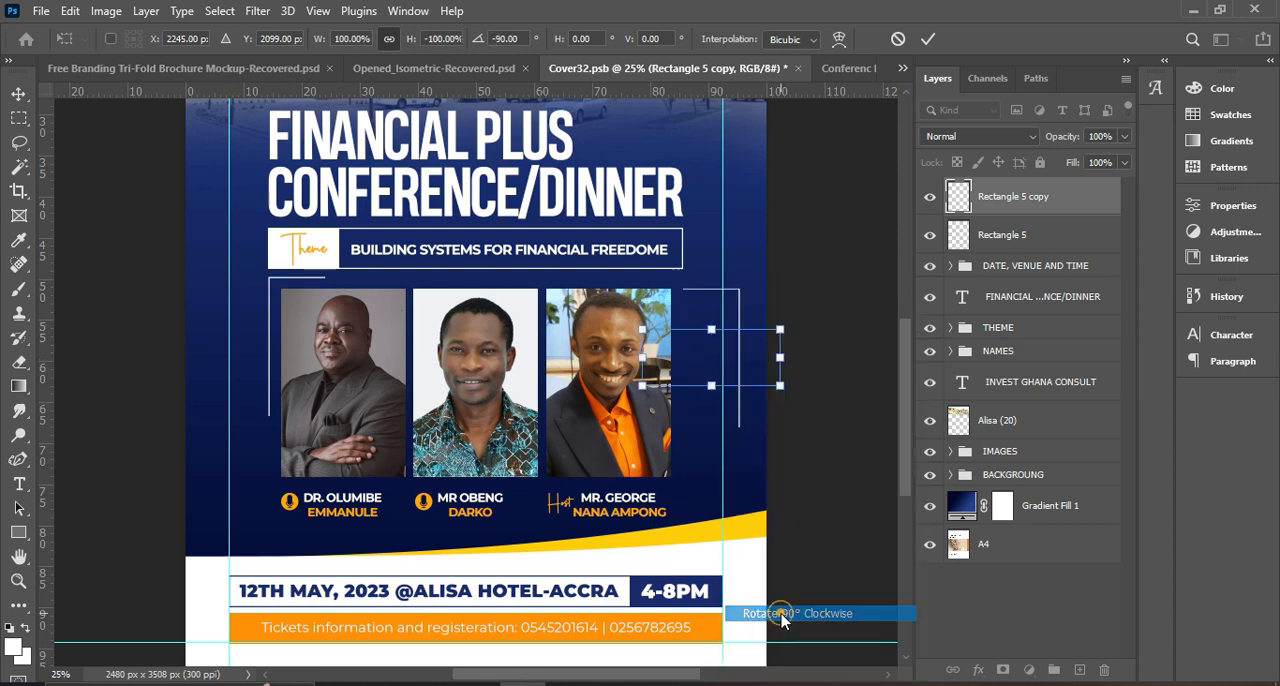
pyautogui.hotkey('ctrl', 'z')
pyautogui.rightClick(711, 358)
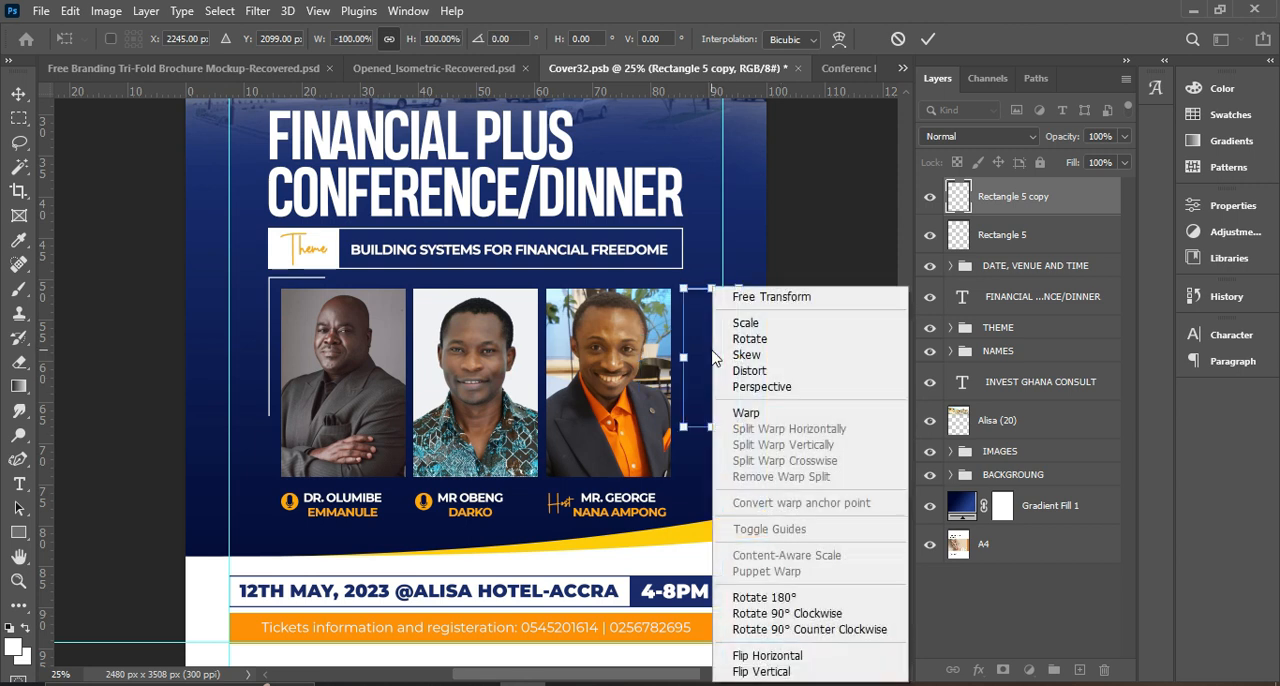
pyautogui.click(757, 630)
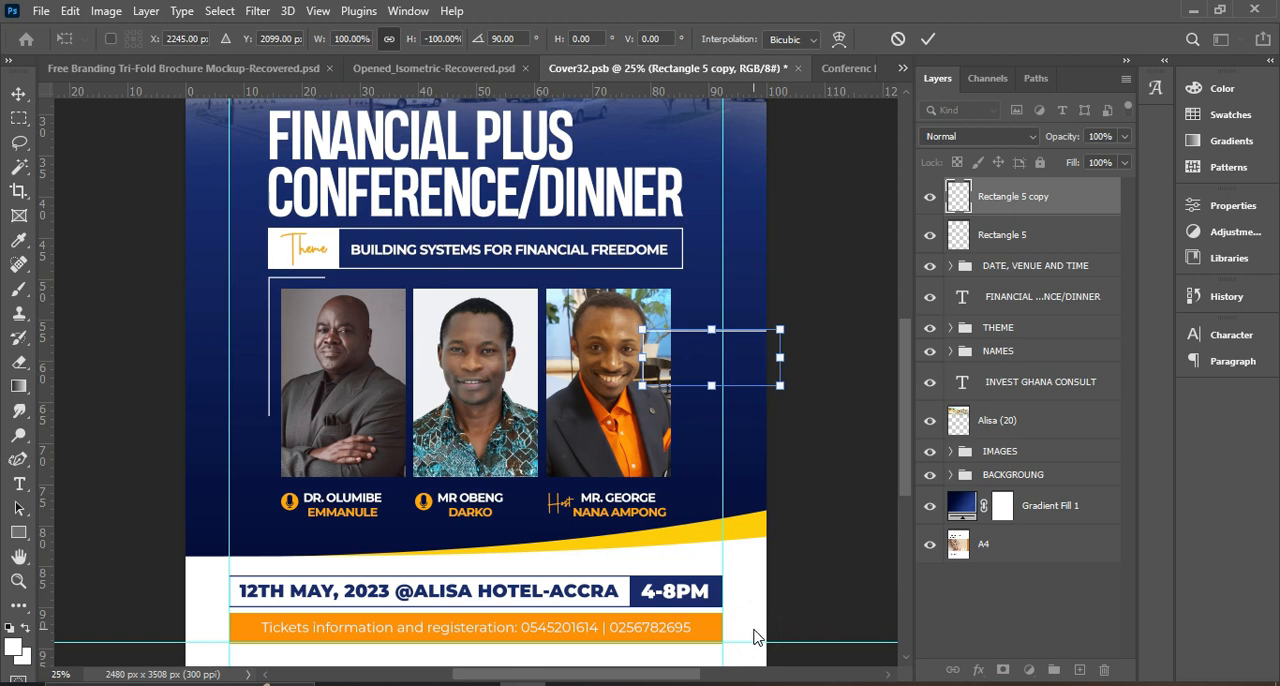
pyautogui.hotkey('ctrl', 'z')
# - Rotate the copied corner line 180°, flip it horizontally again and apply the transform
pyautogui.rightClick(721, 378)
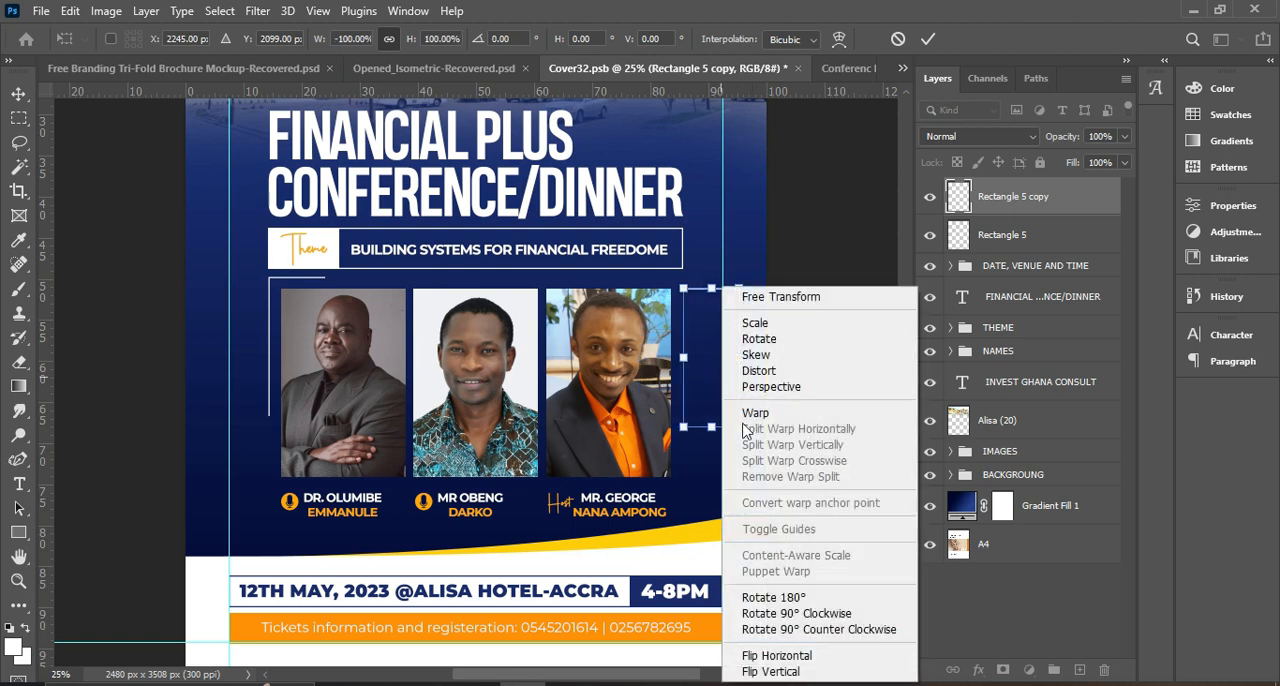
pyautogui.click(773, 597)
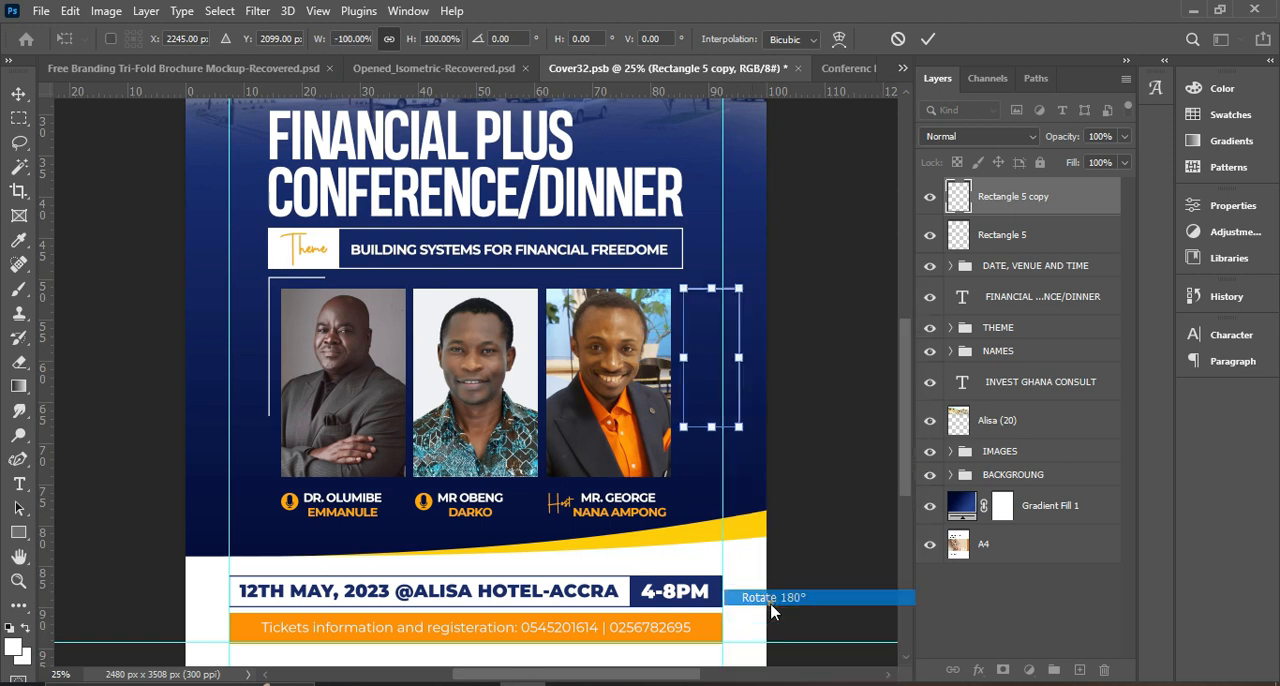
pyautogui.rightClick(691, 408)
pyautogui.click(740, 375)
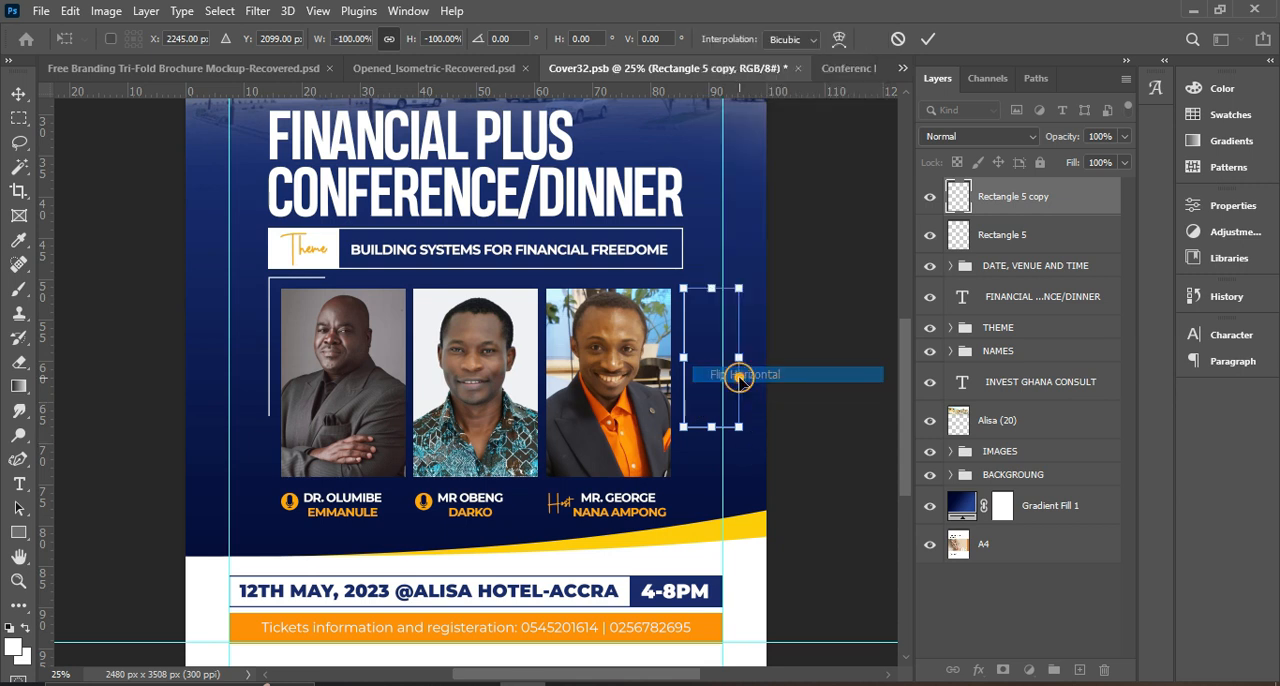
pyautogui.click(928, 39)
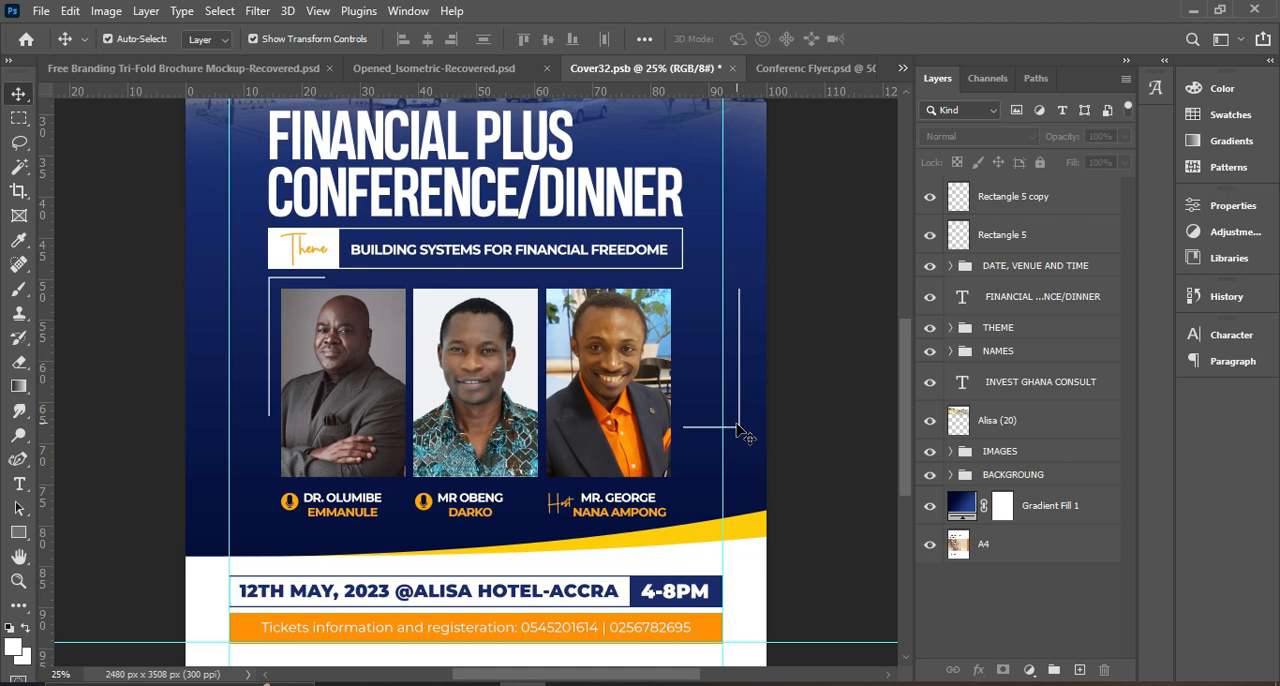
# - Position the copied corner line around the third portrait's lower-right corner, fine-tune its offset with small nudges and deselect it
pyautogui.moveTo(738, 428); pyautogui.dragTo(734, 435)
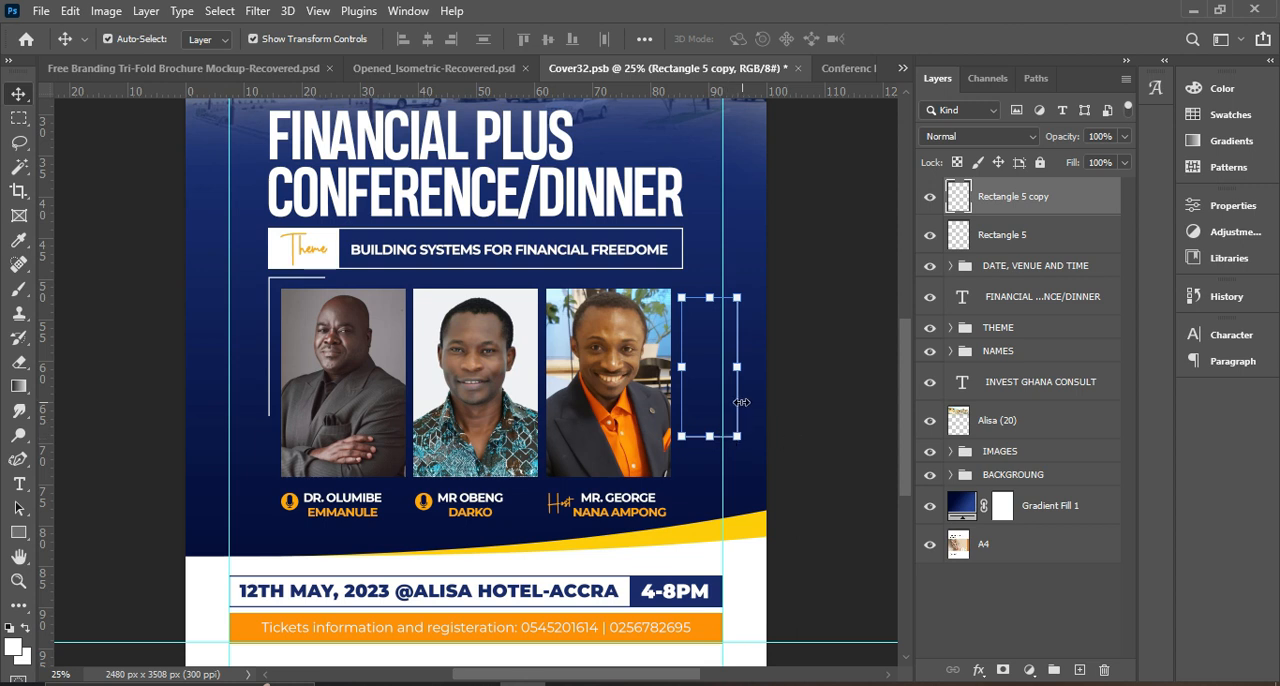
pyautogui.moveTo(737, 405); pyautogui.dragTo(690, 477)
pyautogui.moveTo(690, 477); pyautogui.dragTo(689, 478)
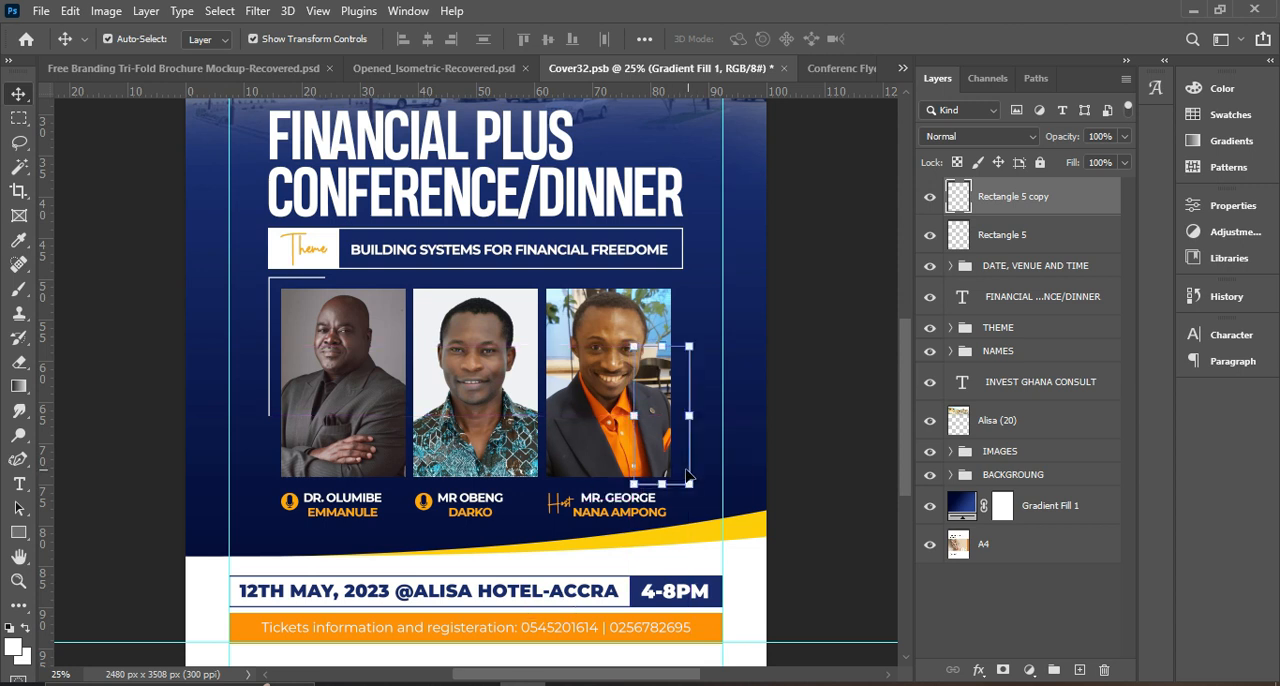
pyautogui.press('Down')
pyautogui.press('Down')
pyautogui.press('Left')
pyautogui.press('Left')
pyautogui.press('Left')
pyautogui.press('Left')
pyautogui.press('Left')
pyautogui.press('Left')
pyautogui.press('Left')
pyautogui.press('Left')
pyautogui.press('Left')
pyautogui.press('Left')
pyautogui.press('Left')
pyautogui.press('Left')
pyautogui.press('Left')
pyautogui.press('Left')
pyautogui.press('Left')
pyautogui.press('Left')
pyautogui.press('Left')
pyautogui.press('Left')
pyautogui.press('Left')
pyautogui.press('Left')
pyautogui.press('Right')
pyautogui.press('Right')
pyautogui.press('Right')
pyautogui.press('Right')
pyautogui.press('Right')
pyautogui.press('Right')
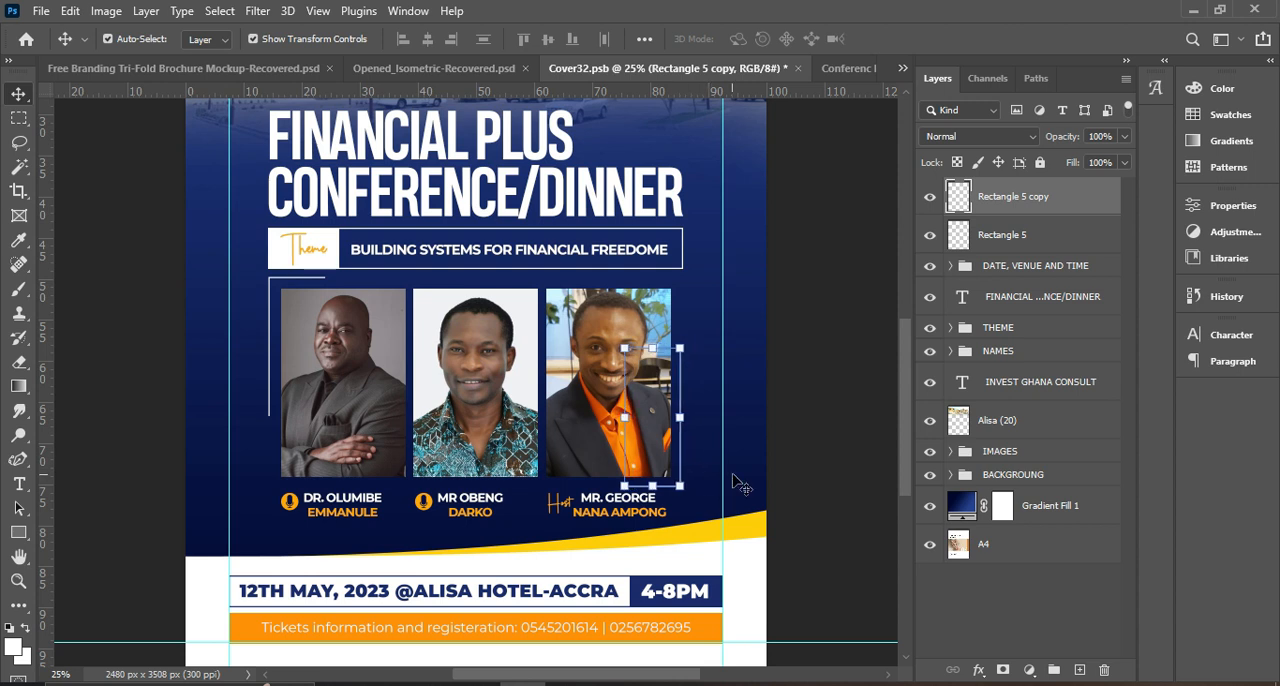
pyautogui.click(766, 474)
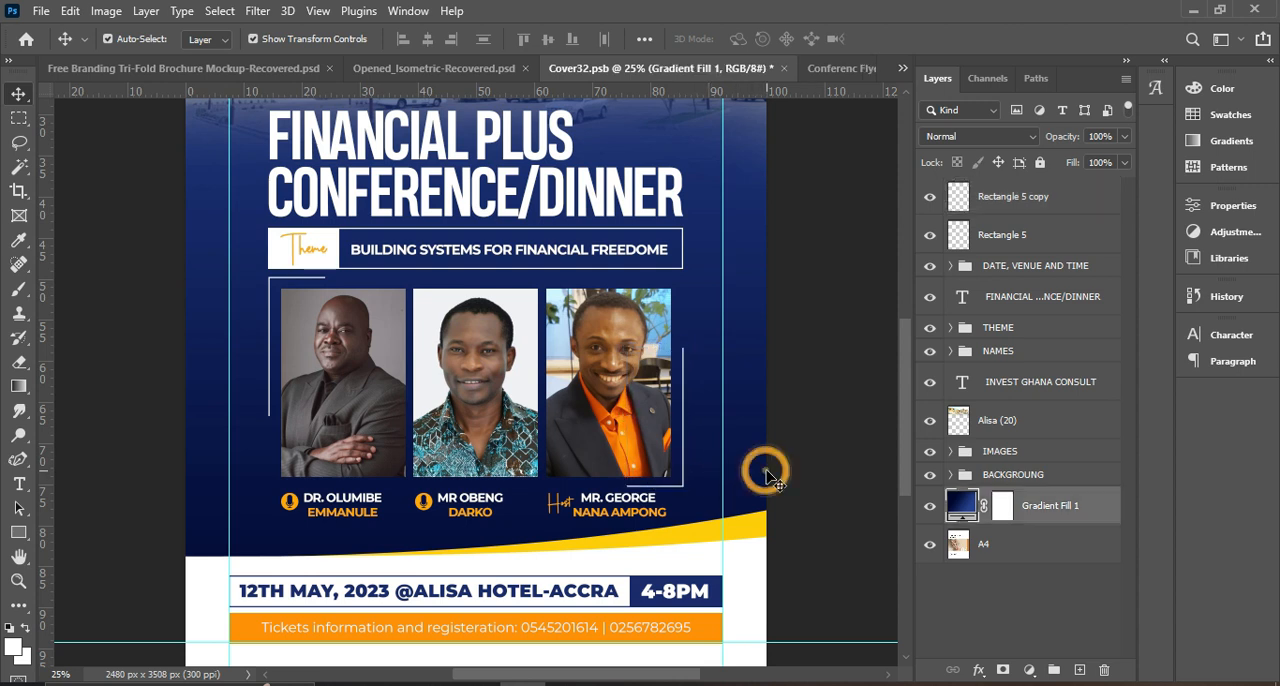
# - Shift the yellow curved shape, Rectangle 1 in the BACKGROUNG group, slightly down and deselect it
pyautogui.hotkey('ctrl', '0')
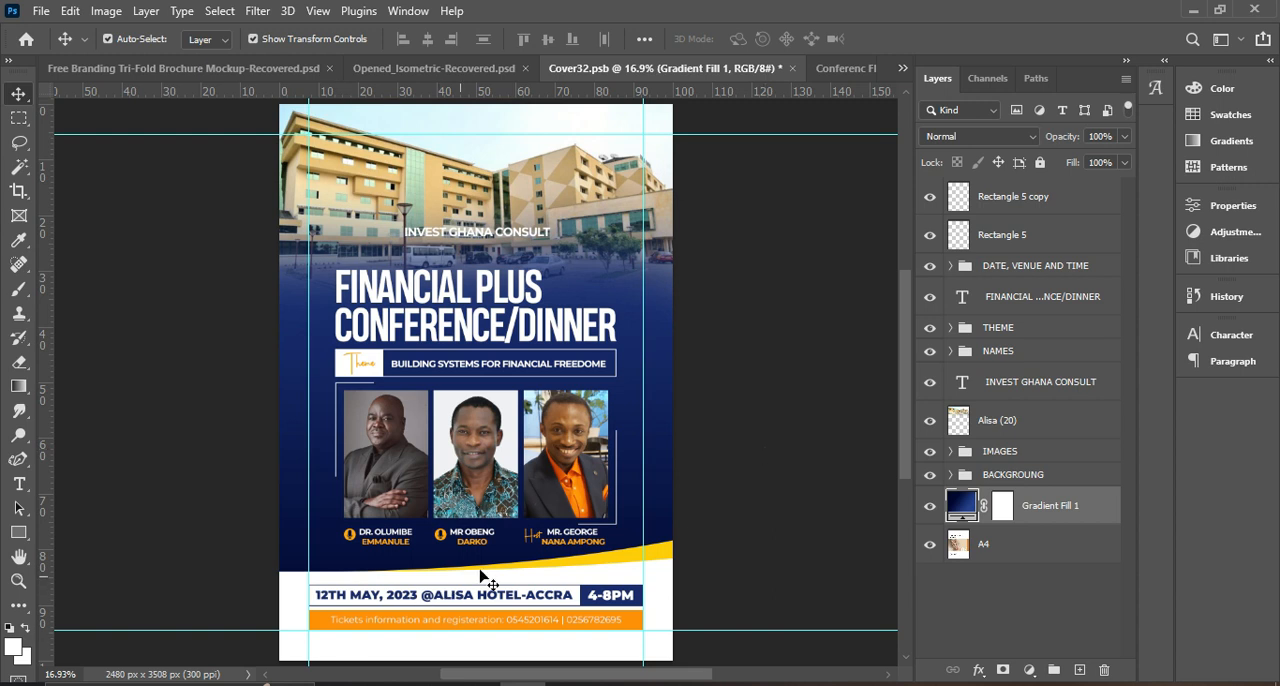
pyautogui.click(652, 556)
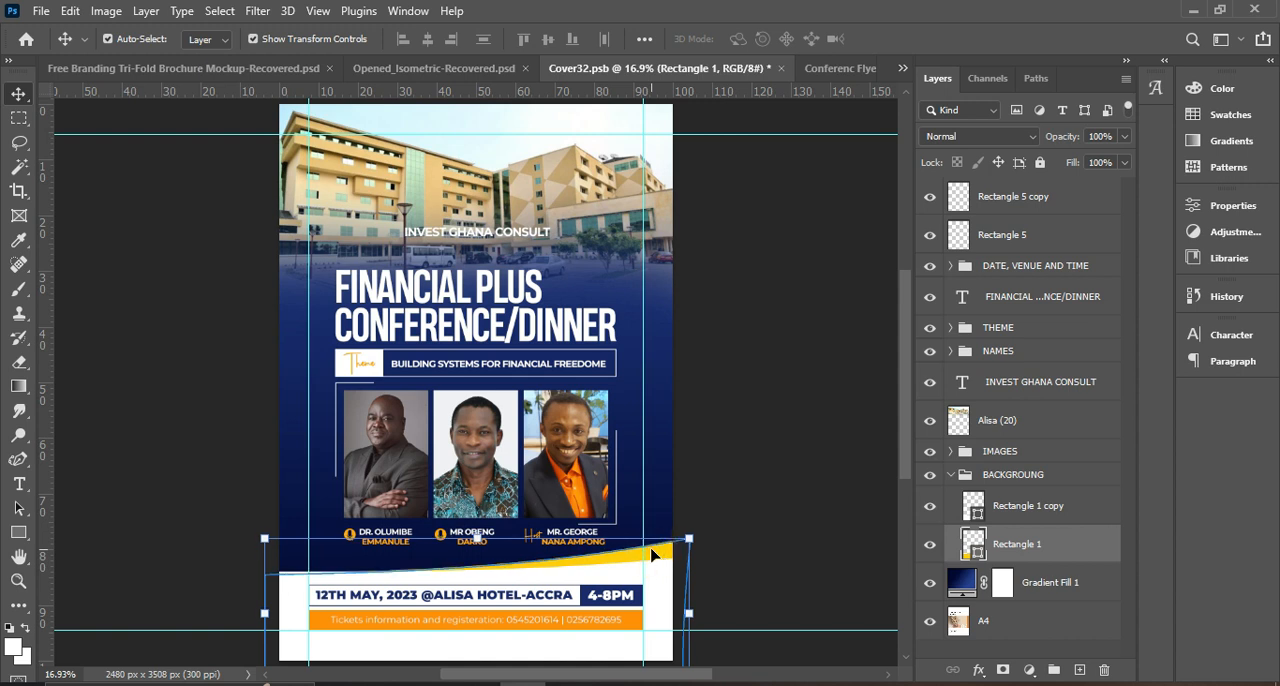
pyautogui.click(787, 520)
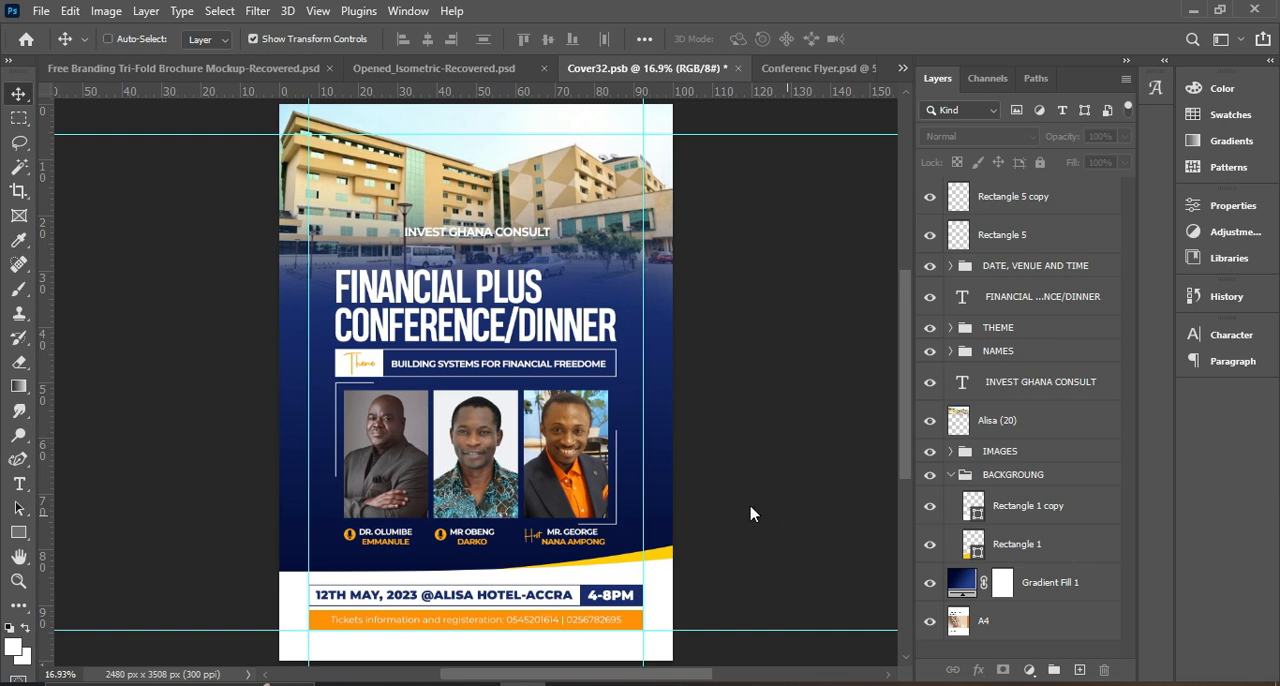
# - Save a copy of the flyer to the Desktop as a JPEG named DINNER
pyautogui.hotkey('ctrl', 'alt', 's')
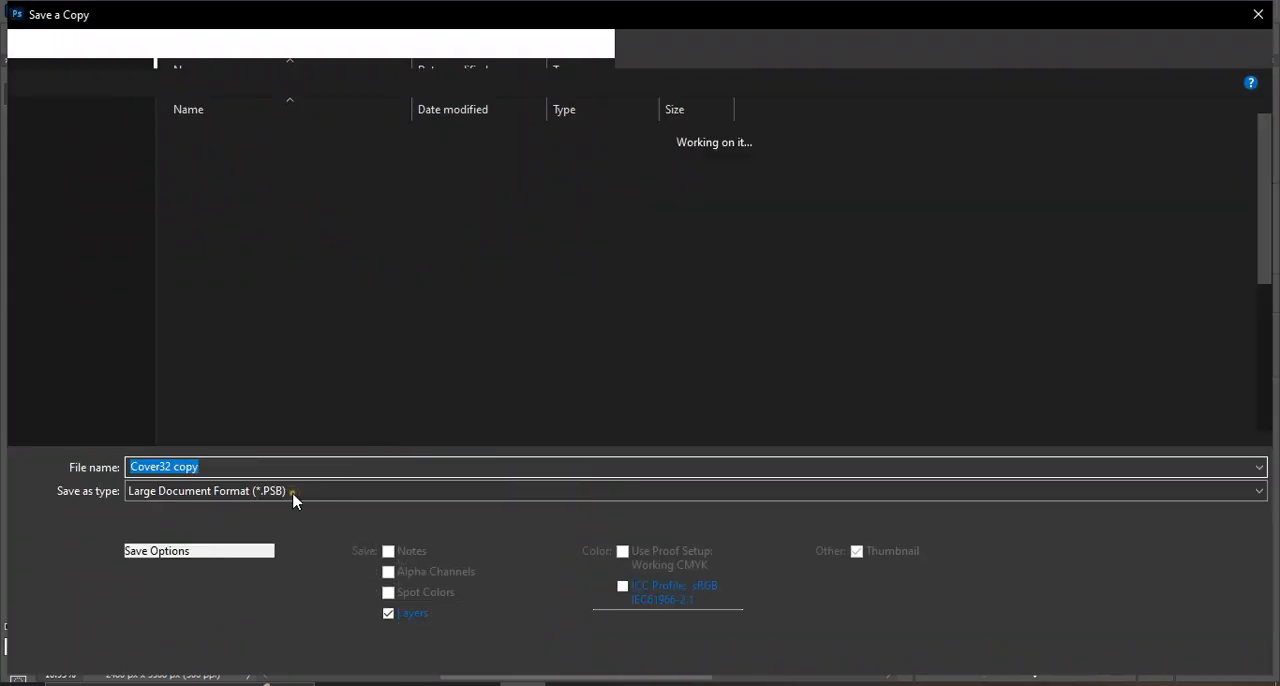
pyautogui.click(294, 491)
pyautogui.click(145, 303)
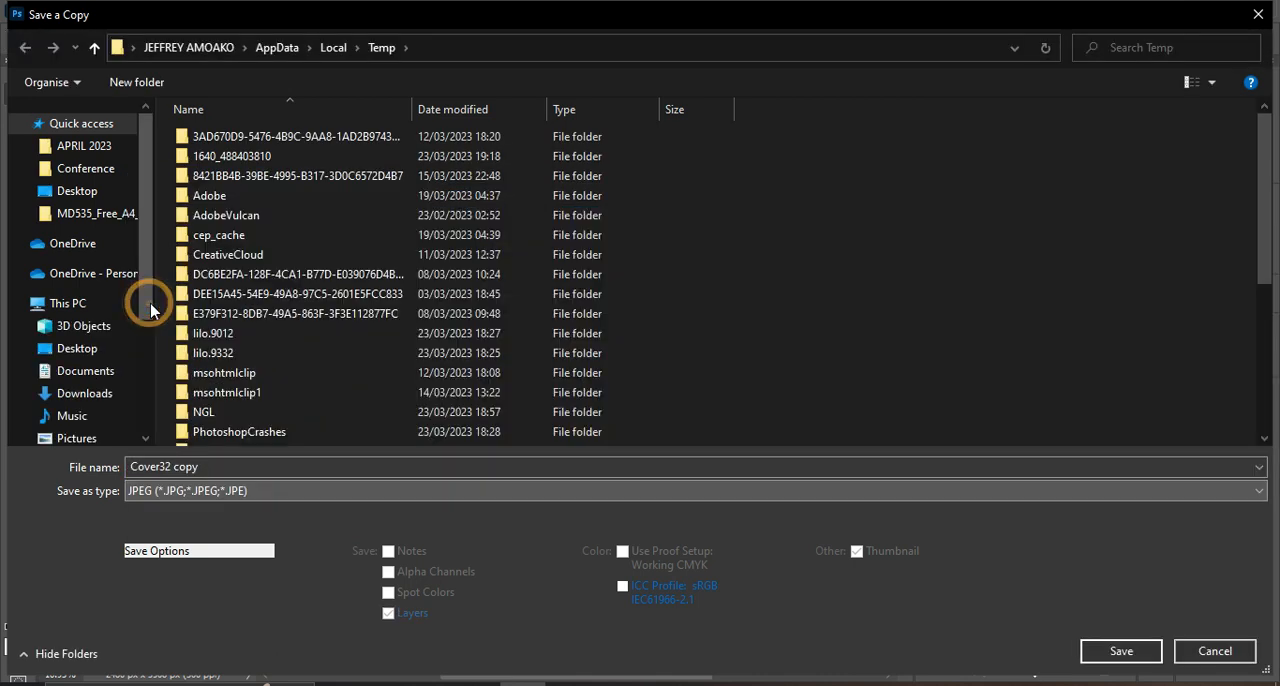
pyautogui.click(84, 190)
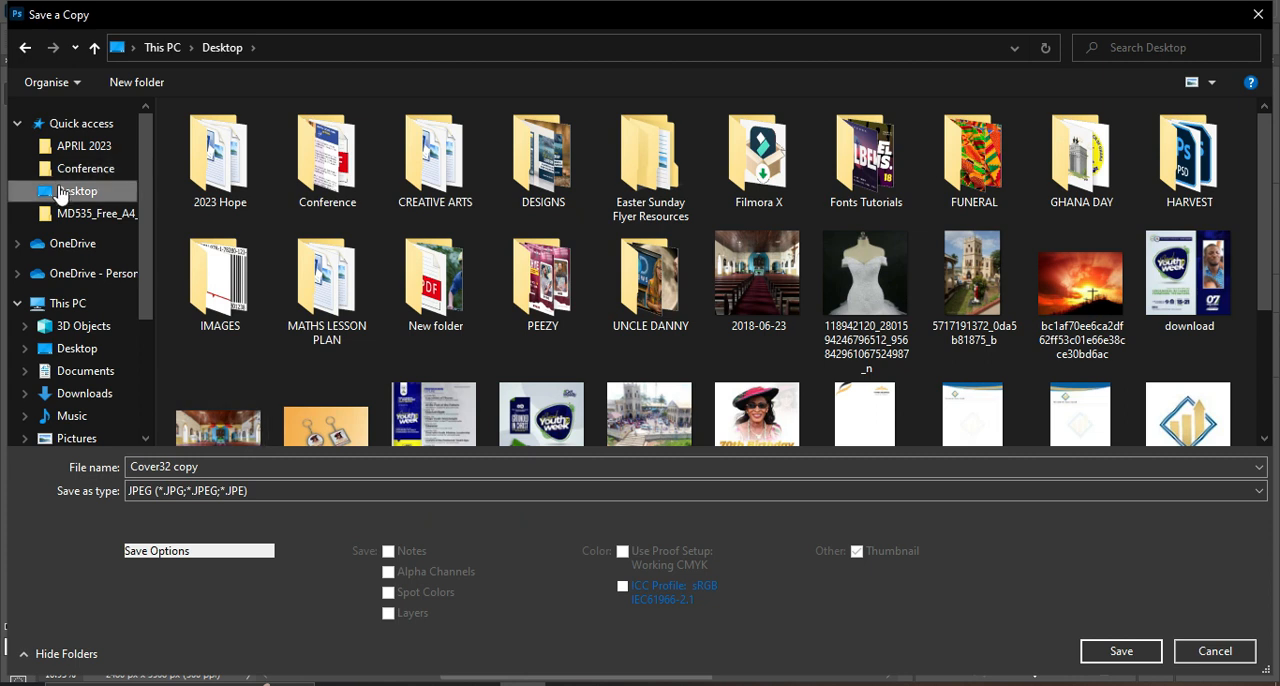
pyautogui.click(320, 466)
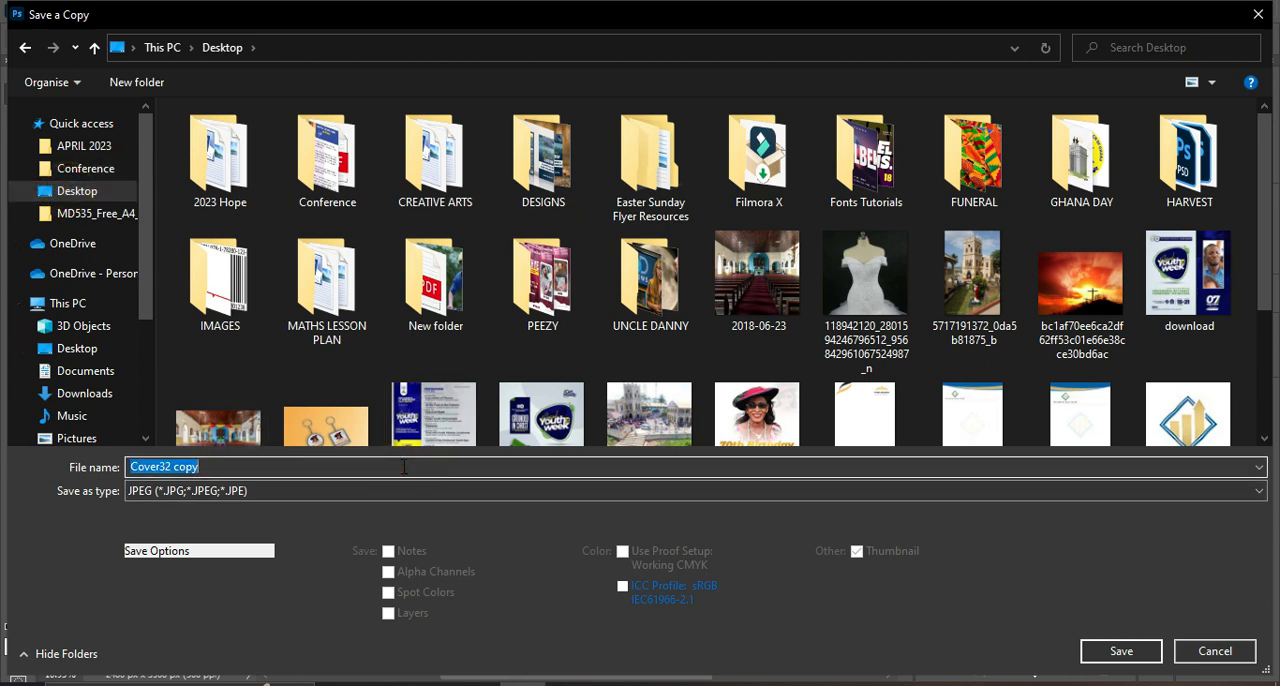
pyautogui.write('DINNER')
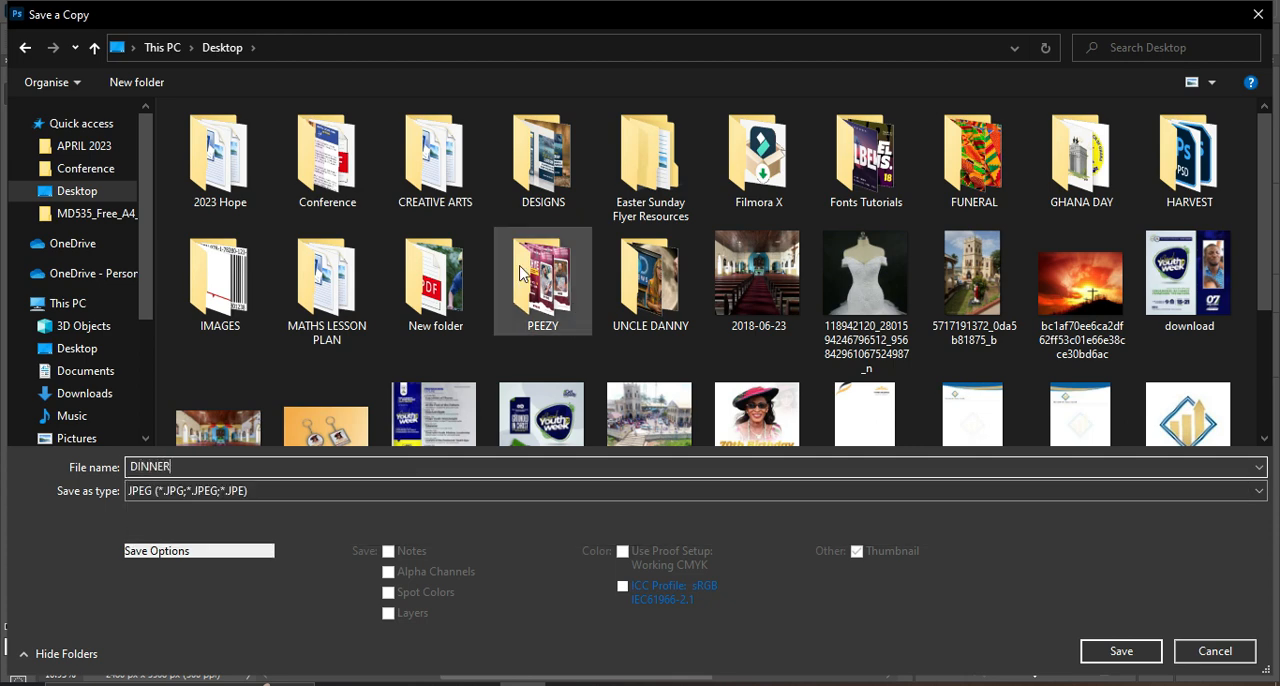